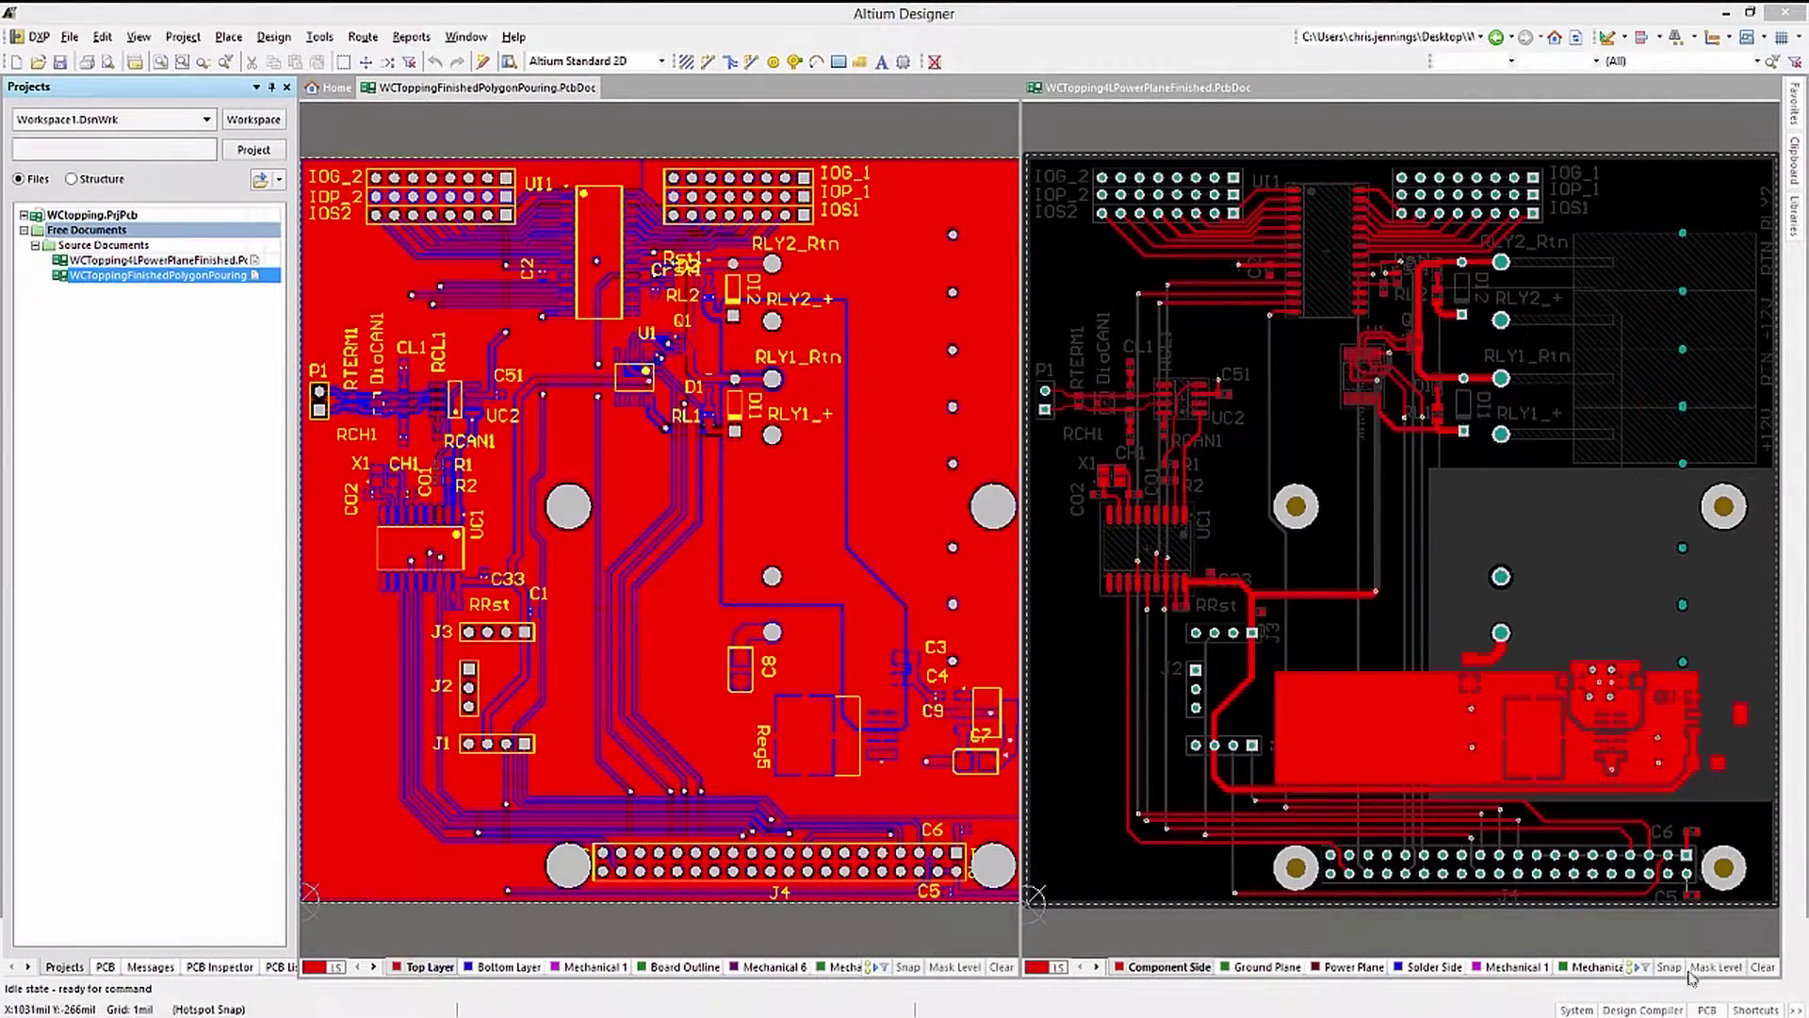
# Flip through the boards' layers: Power Plane, Solder Side, Component Side, then bottom and back to Top Layer
pyautogui.click(1357, 968)
pyautogui.click(1432, 968)
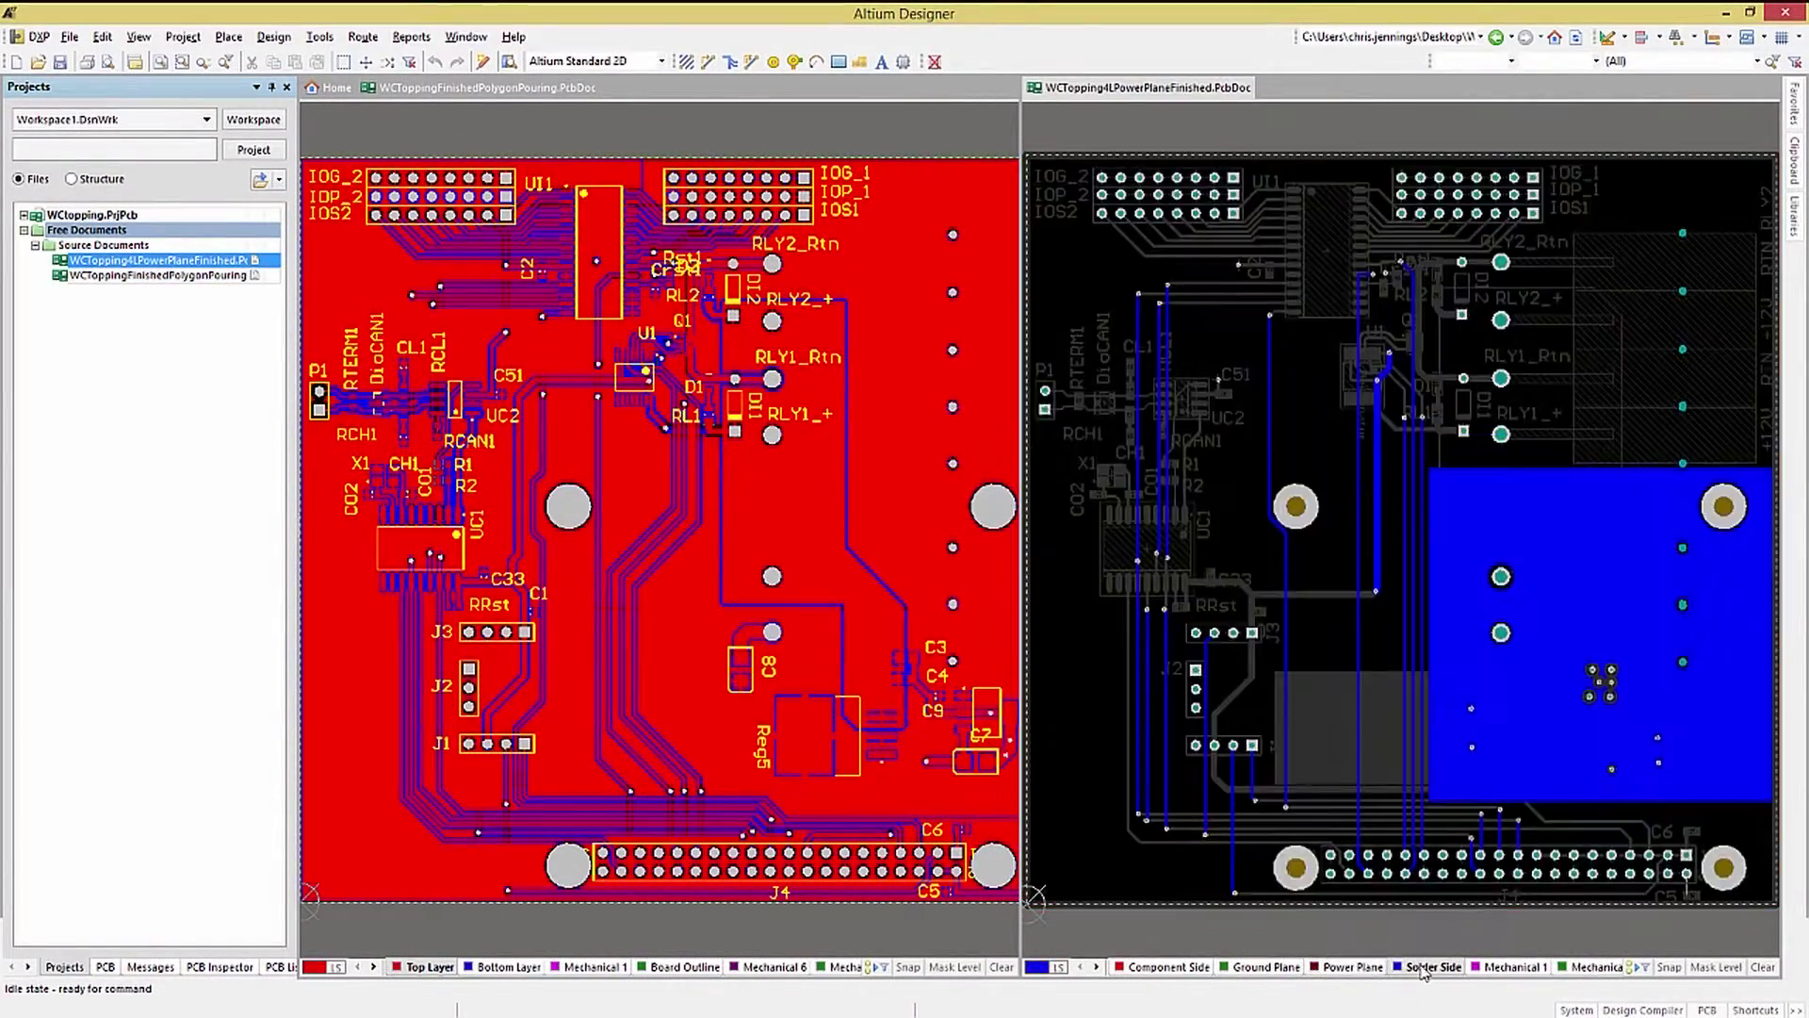
pyautogui.click(1167, 968)
pyautogui.click(508, 968)
pyautogui.click(426, 967)
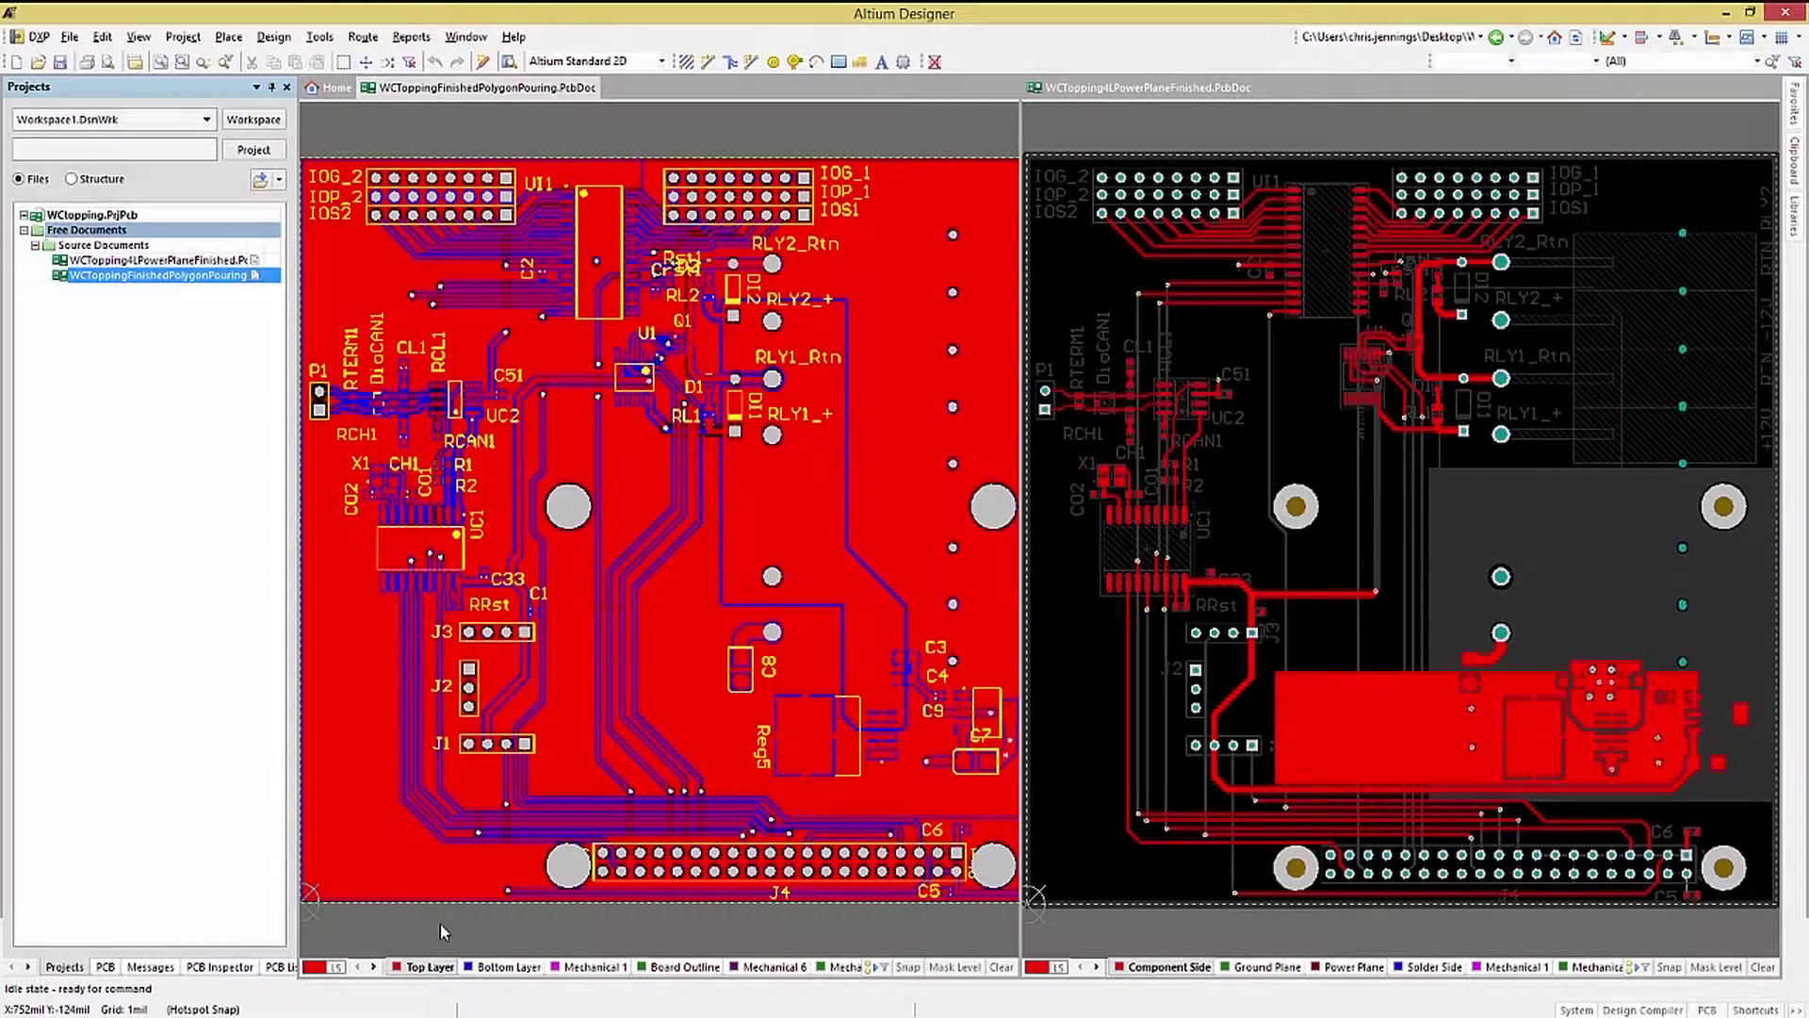
# Inspect the layer stacks of the two-layer board and the four-layer board
pyautogui.click(274, 37)
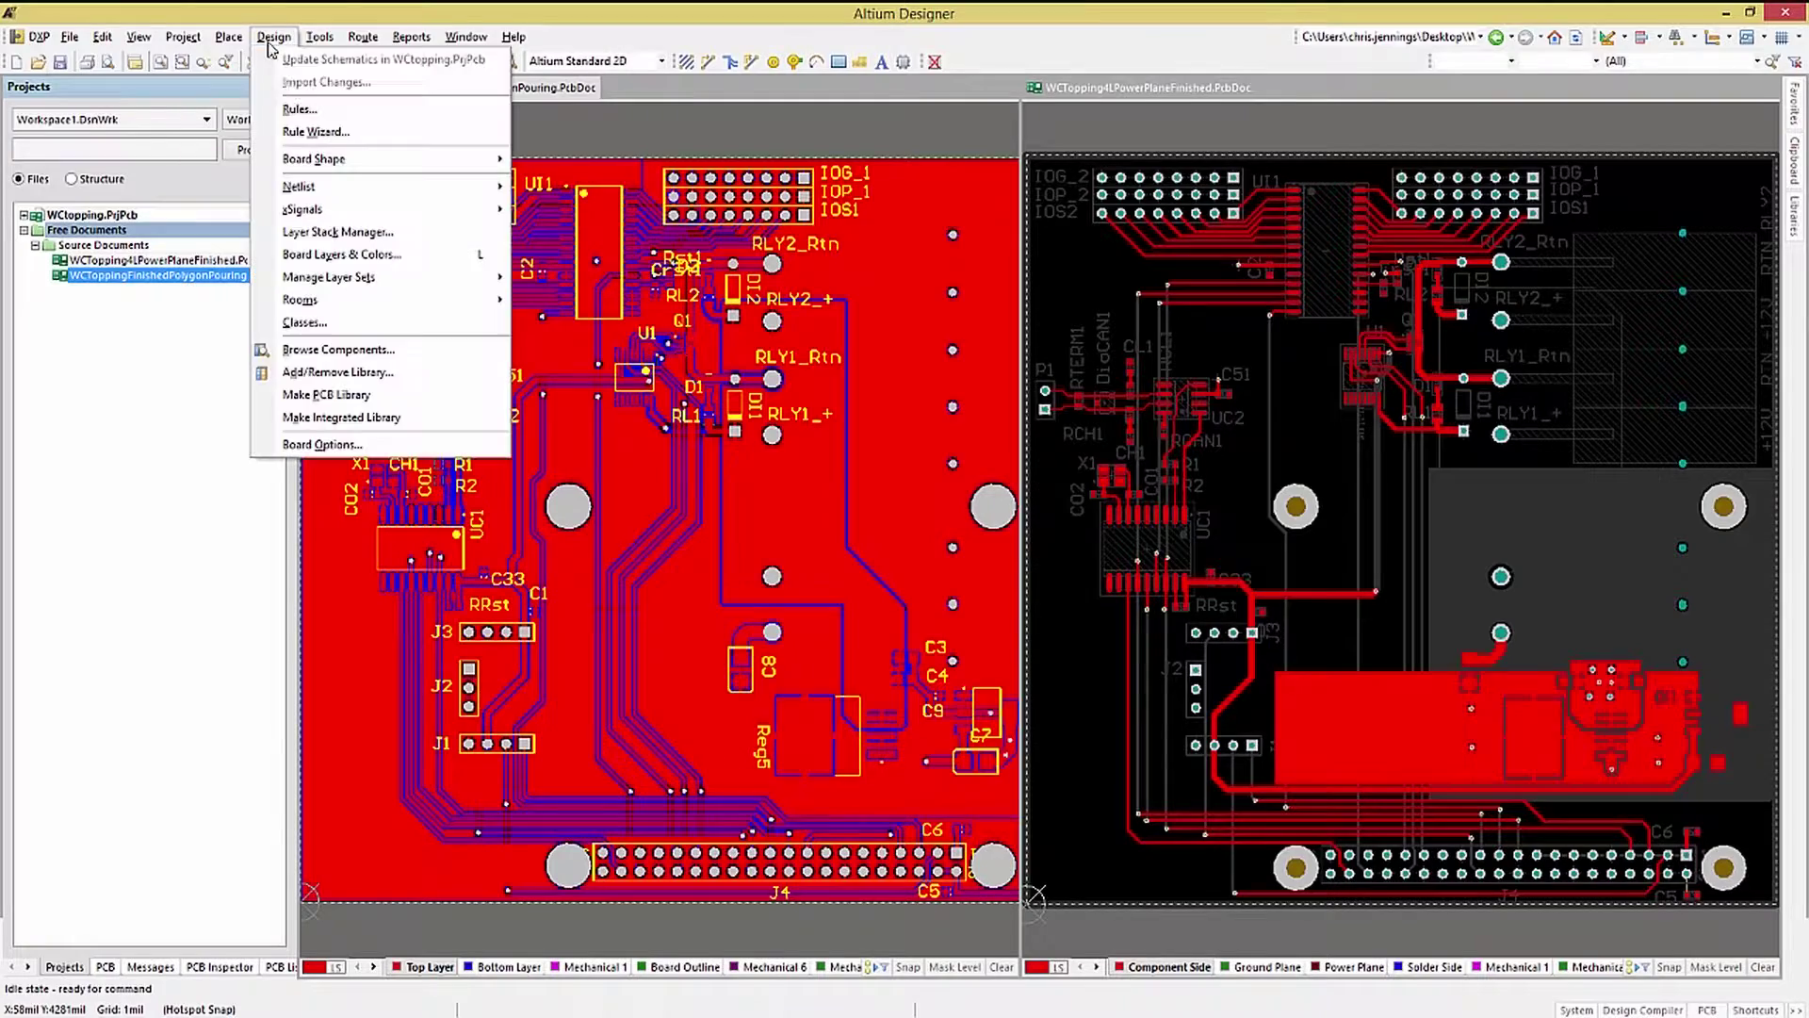
pyautogui.click(307, 234)
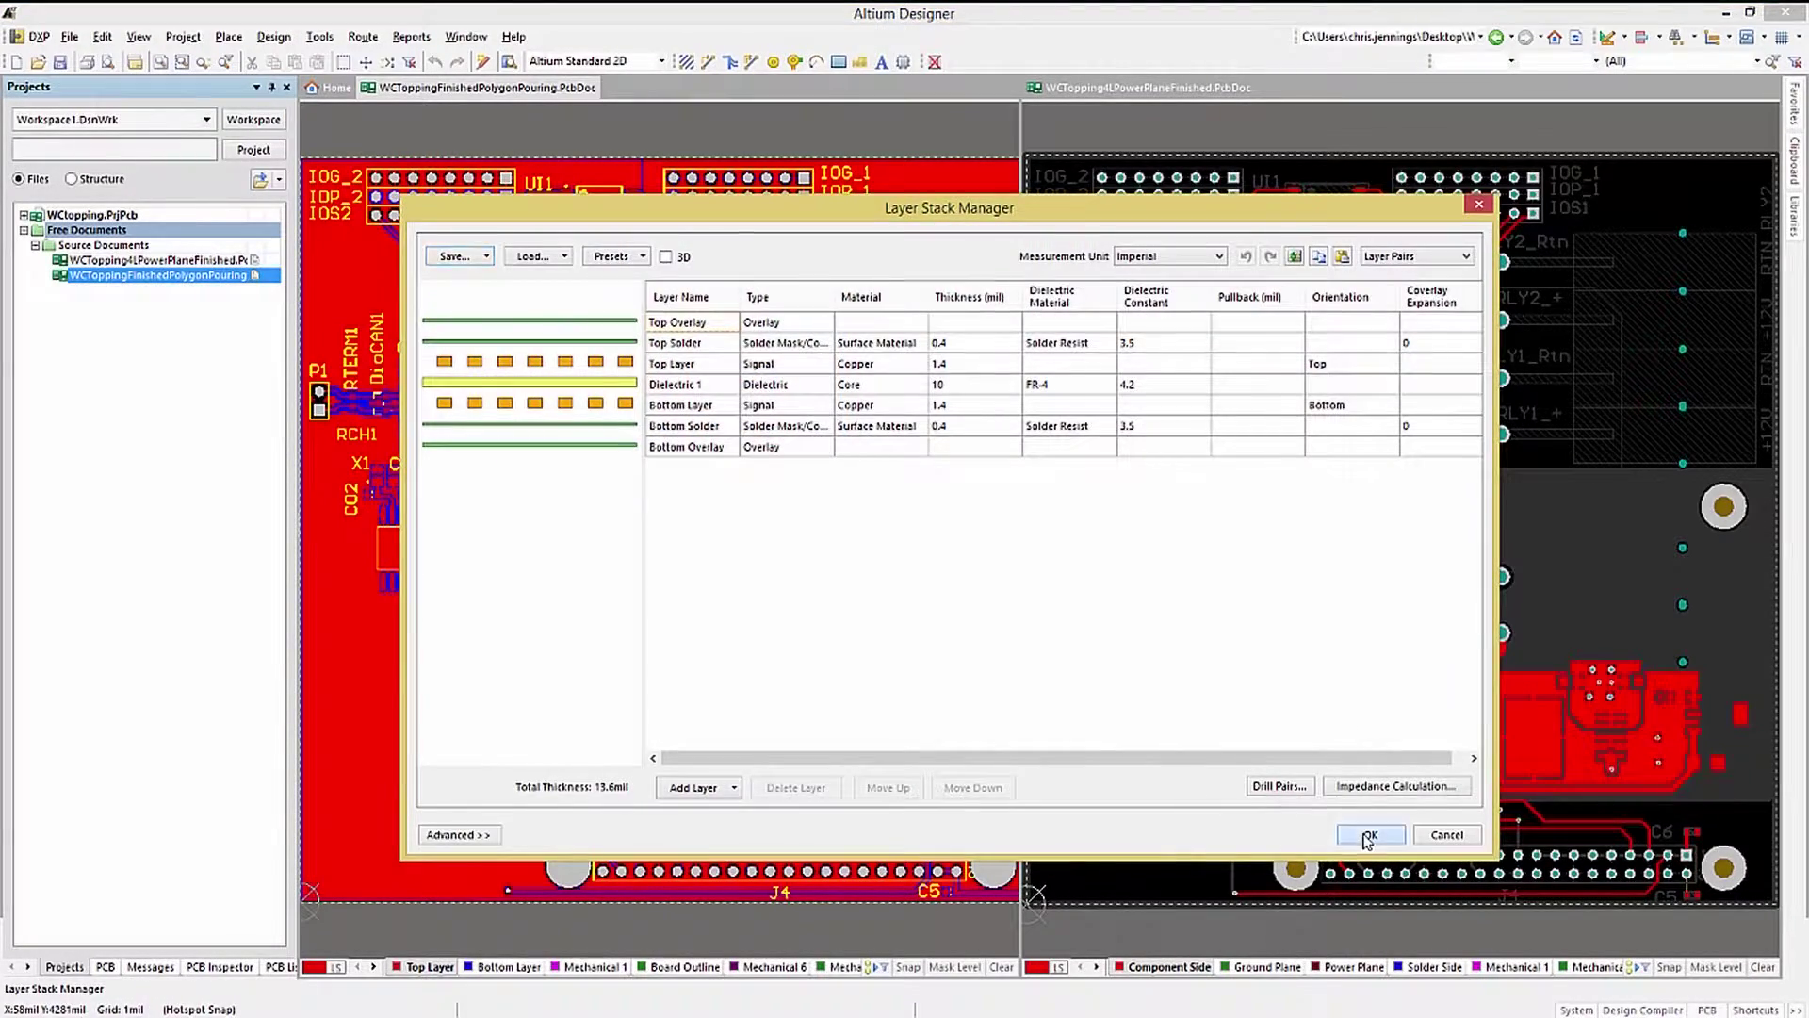
pyautogui.click(1371, 835)
pyautogui.click(275, 37)
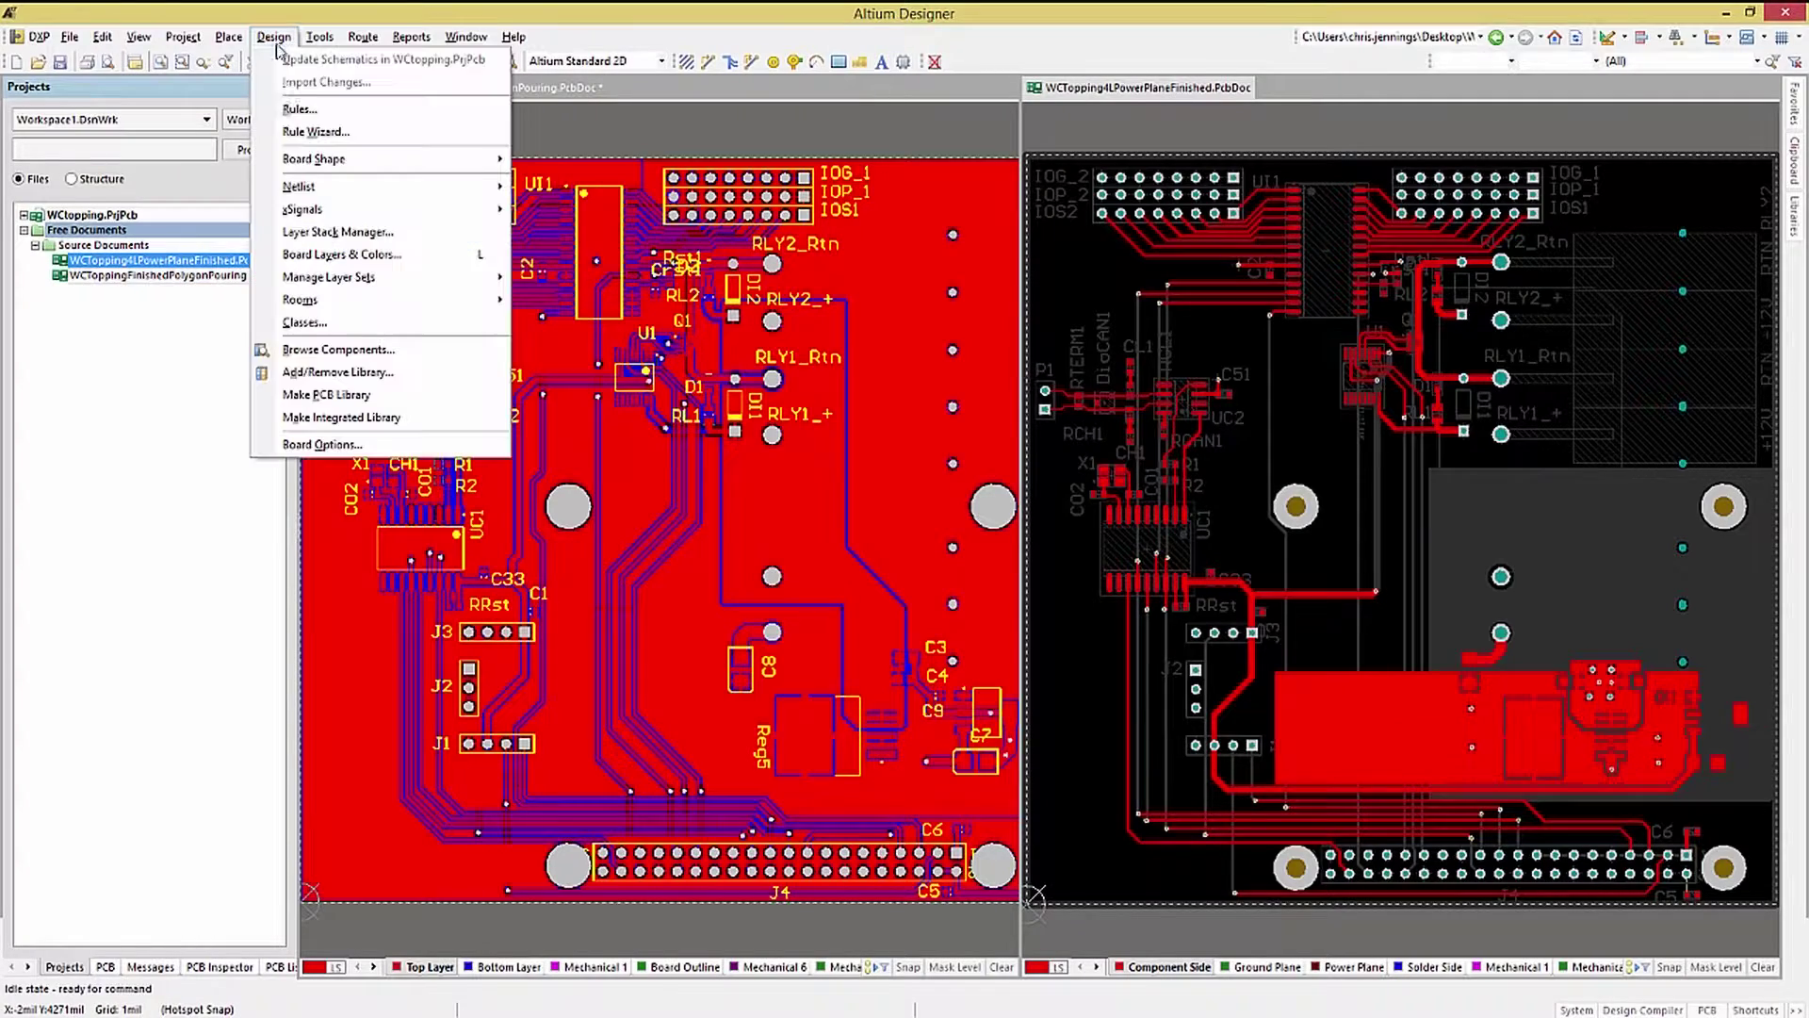
pyautogui.click(314, 239)
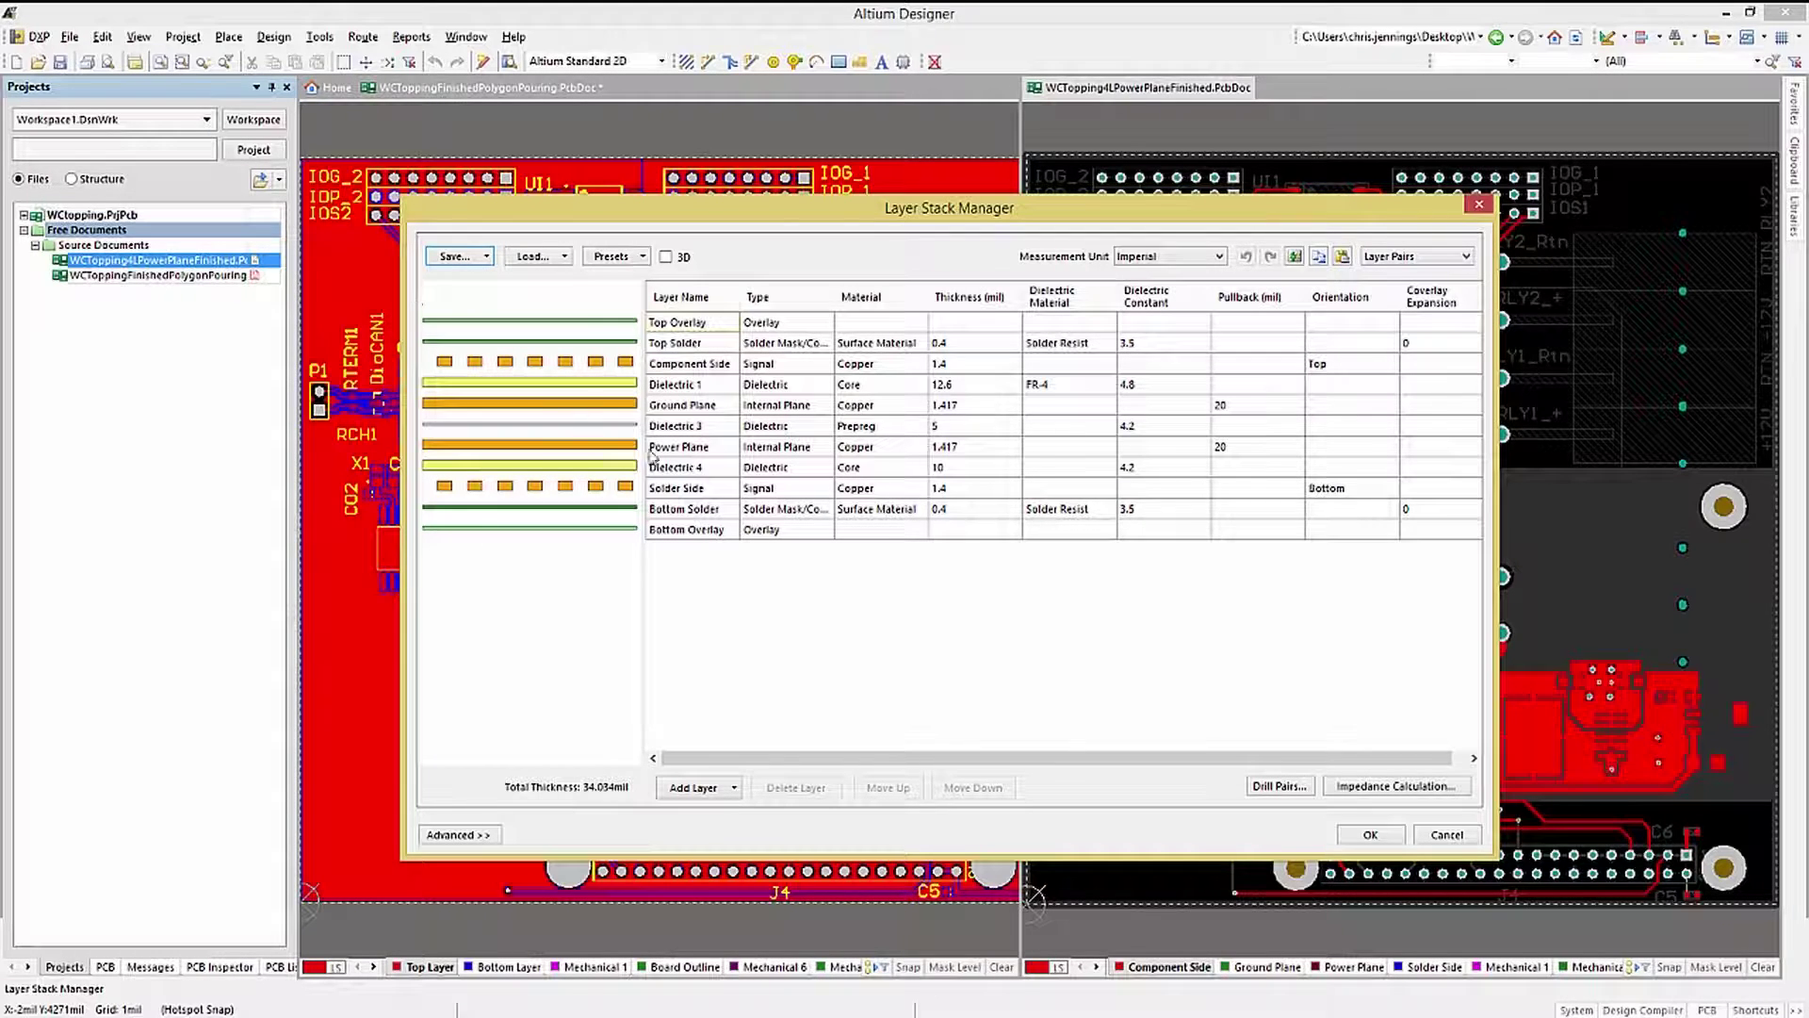
pyautogui.click(1372, 835)
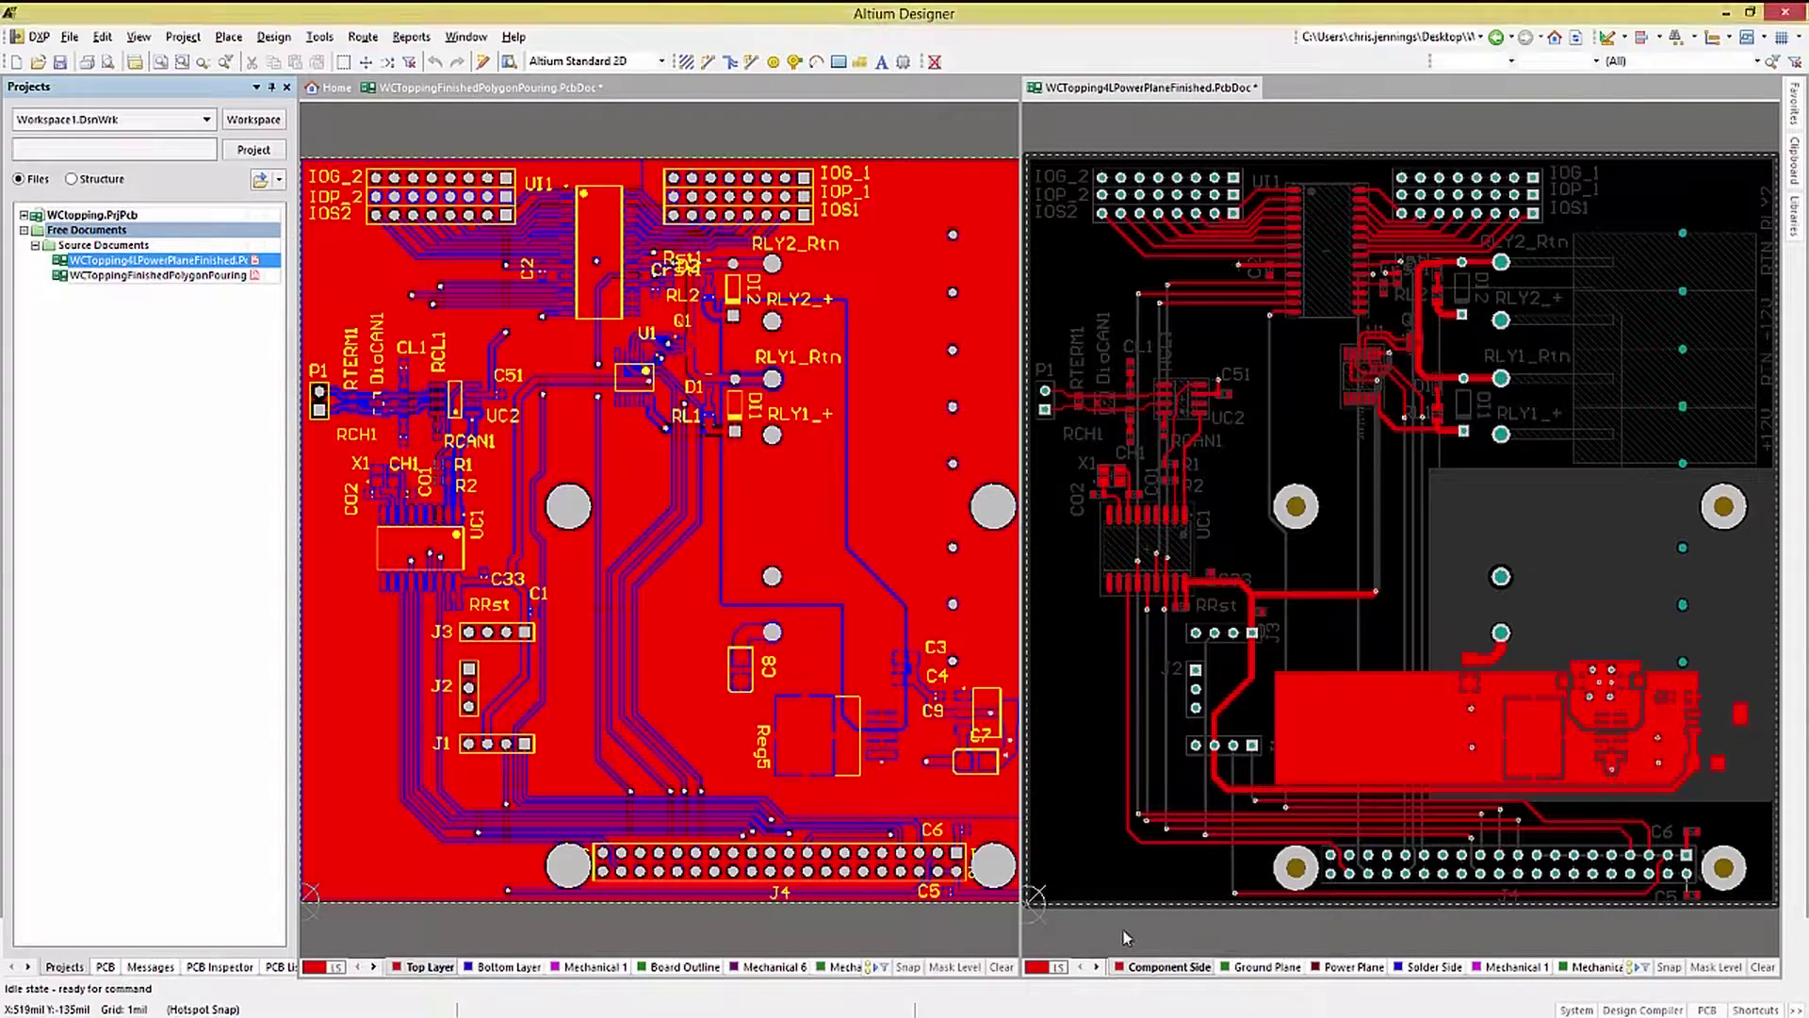
# Toggle single-layer mode, cycle through the right board's layers, and return to Component Side
pyautogui.hotkey('shift', 's')
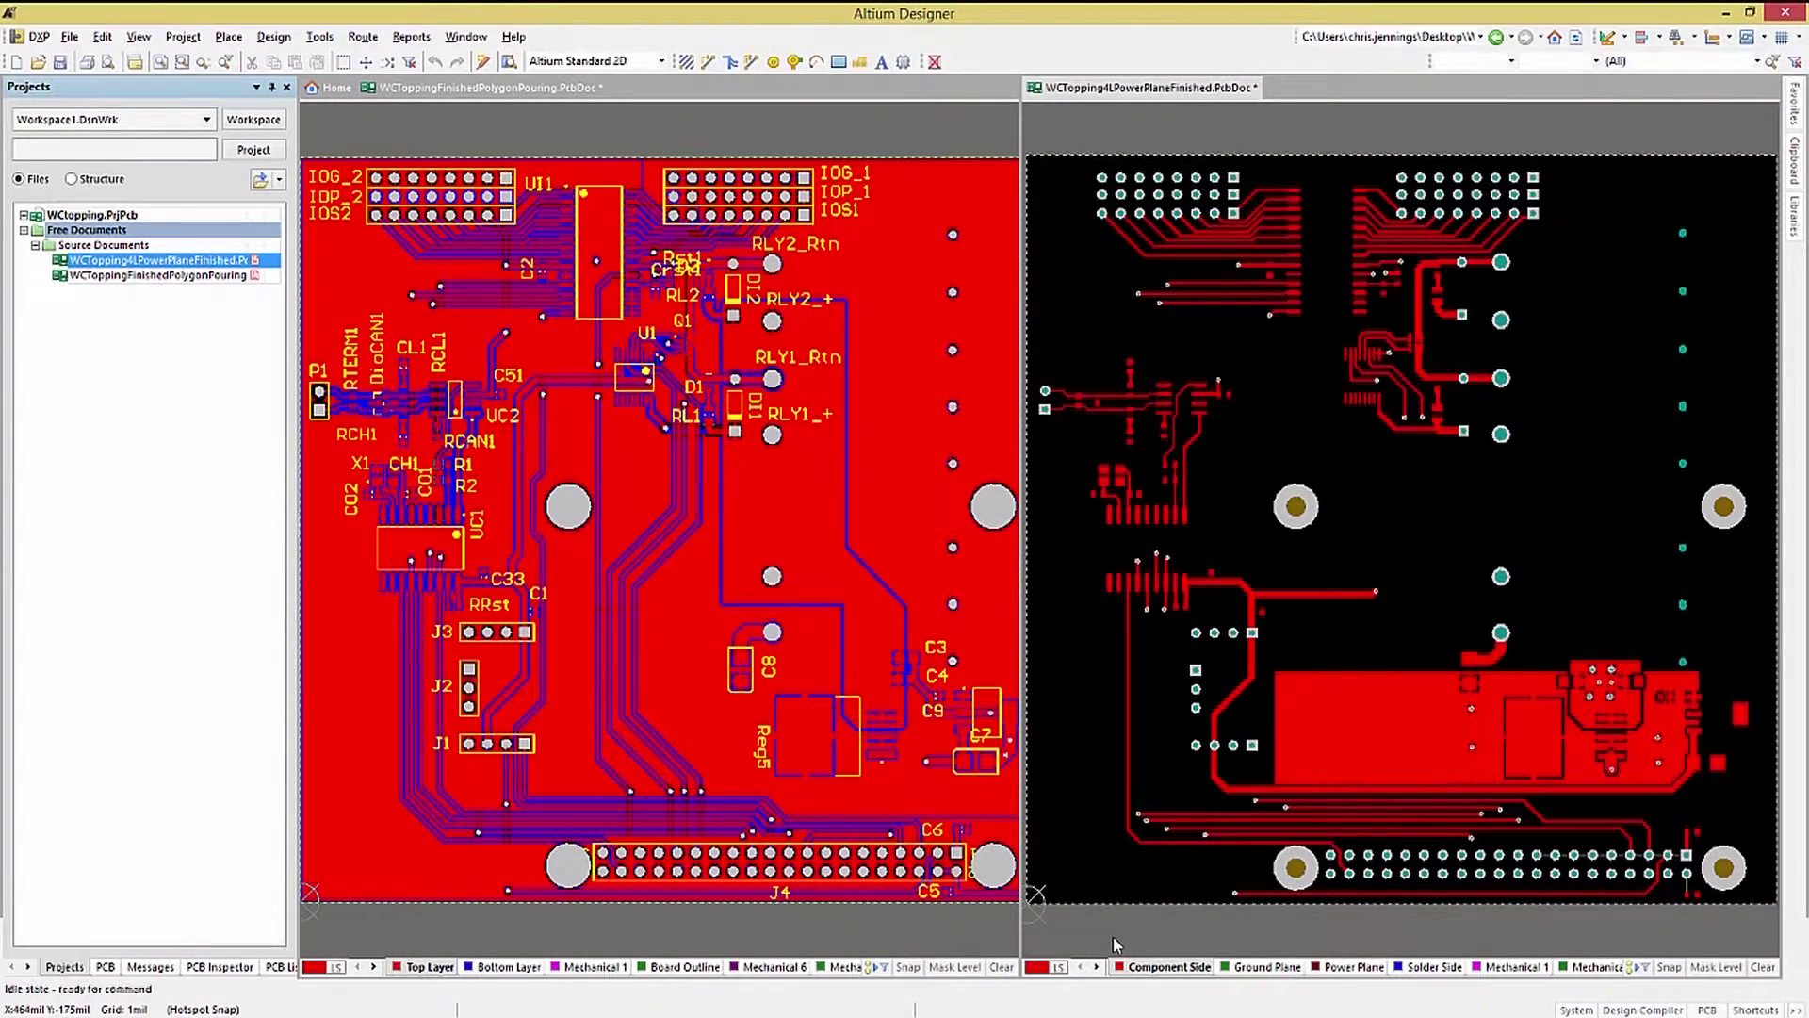
pyautogui.hotkey('shift', 's')
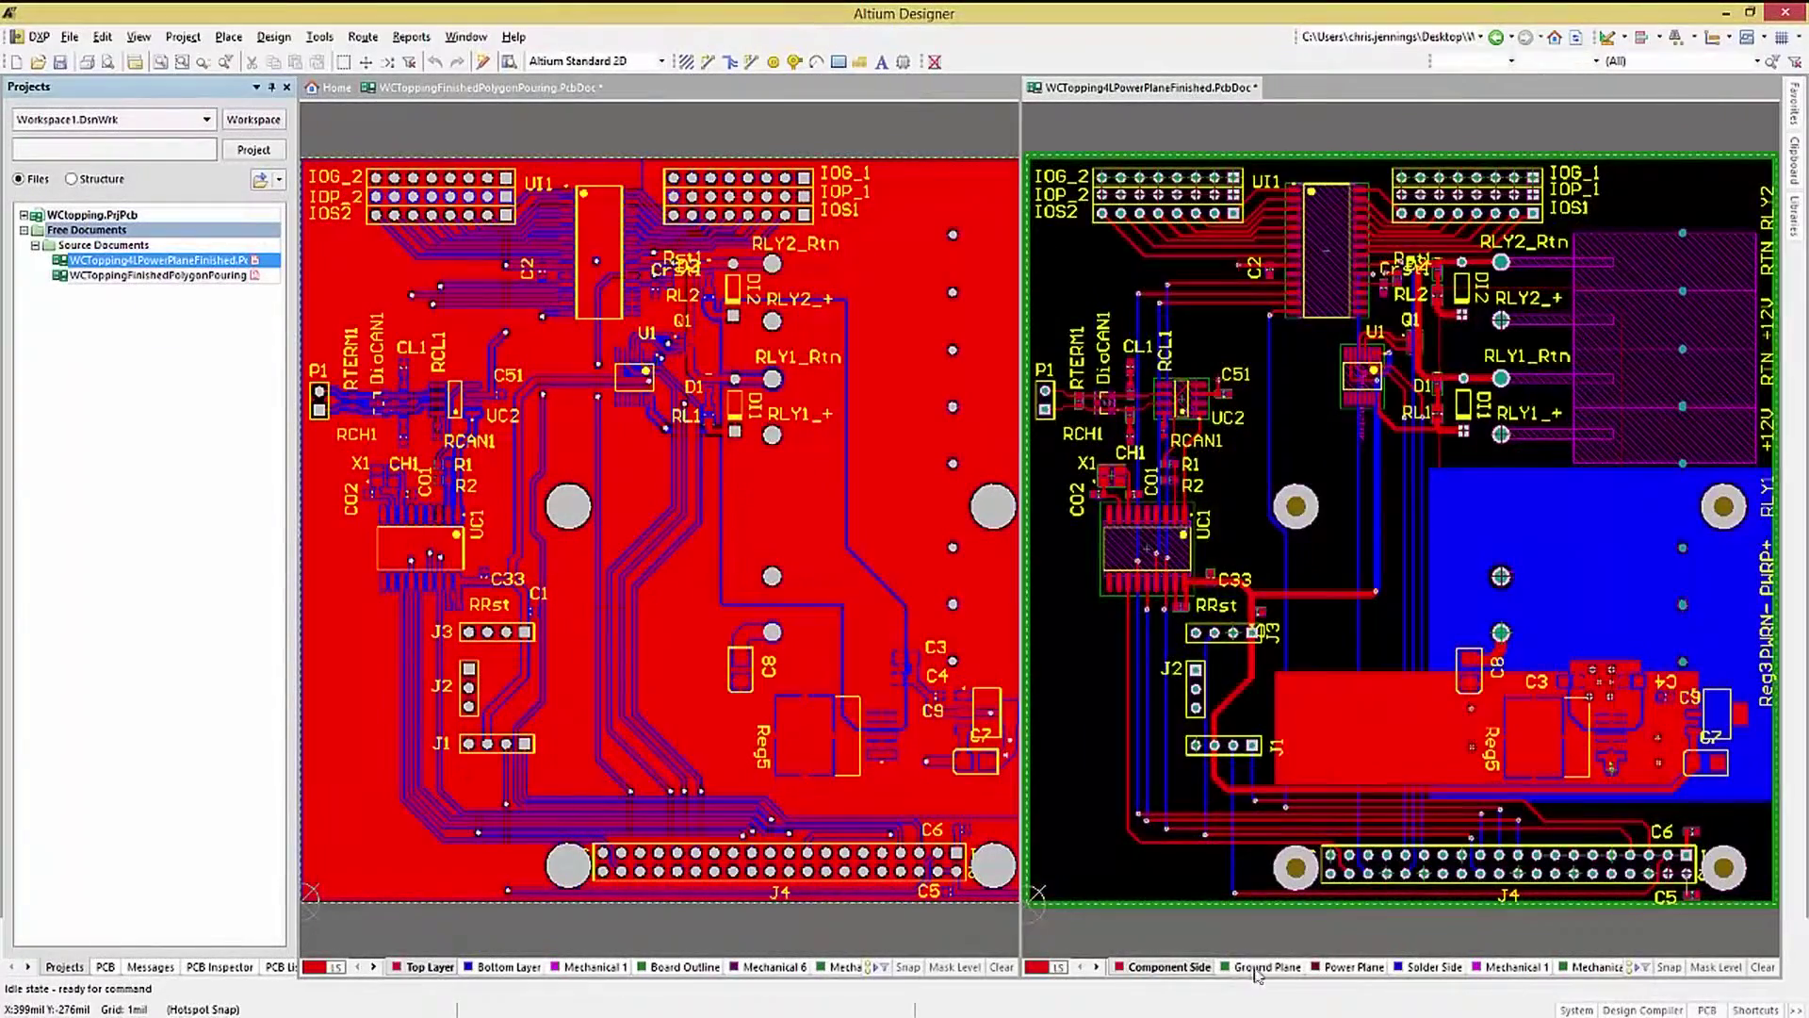
pyautogui.press('KP_Add')
pyautogui.press('KP_Add')
pyautogui.press('KP_Add')
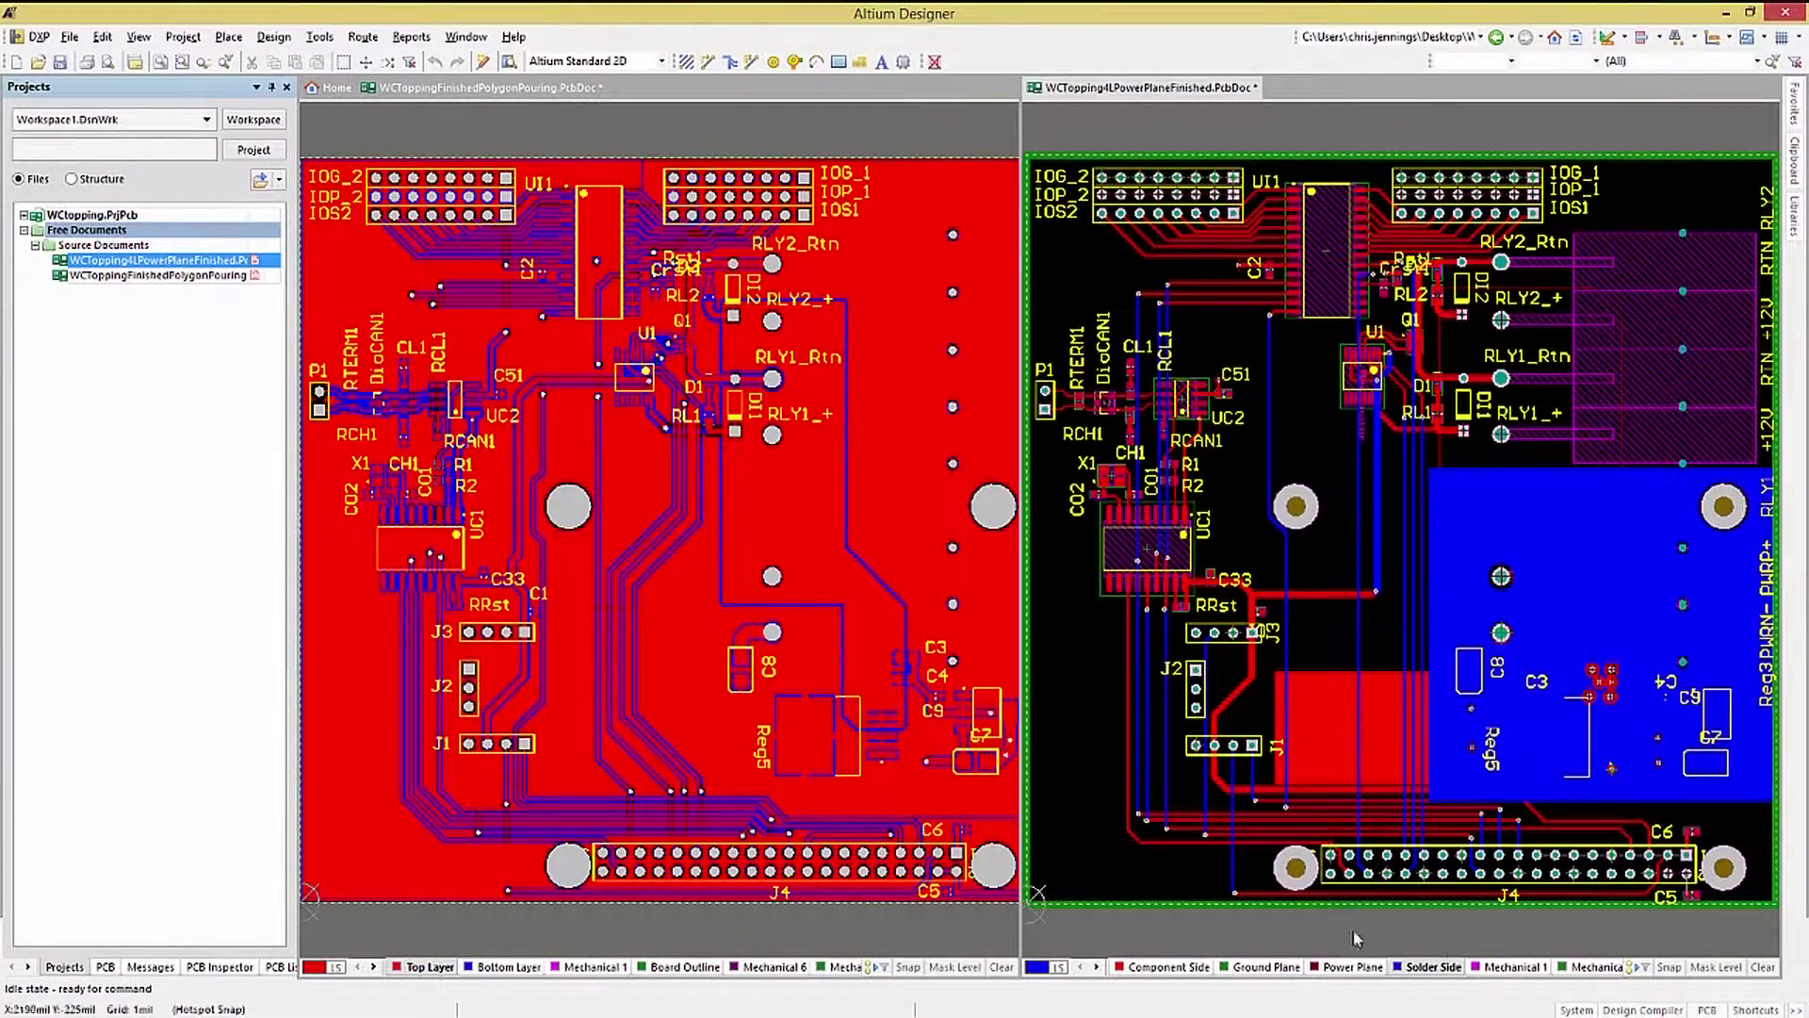
pyautogui.click(1174, 967)
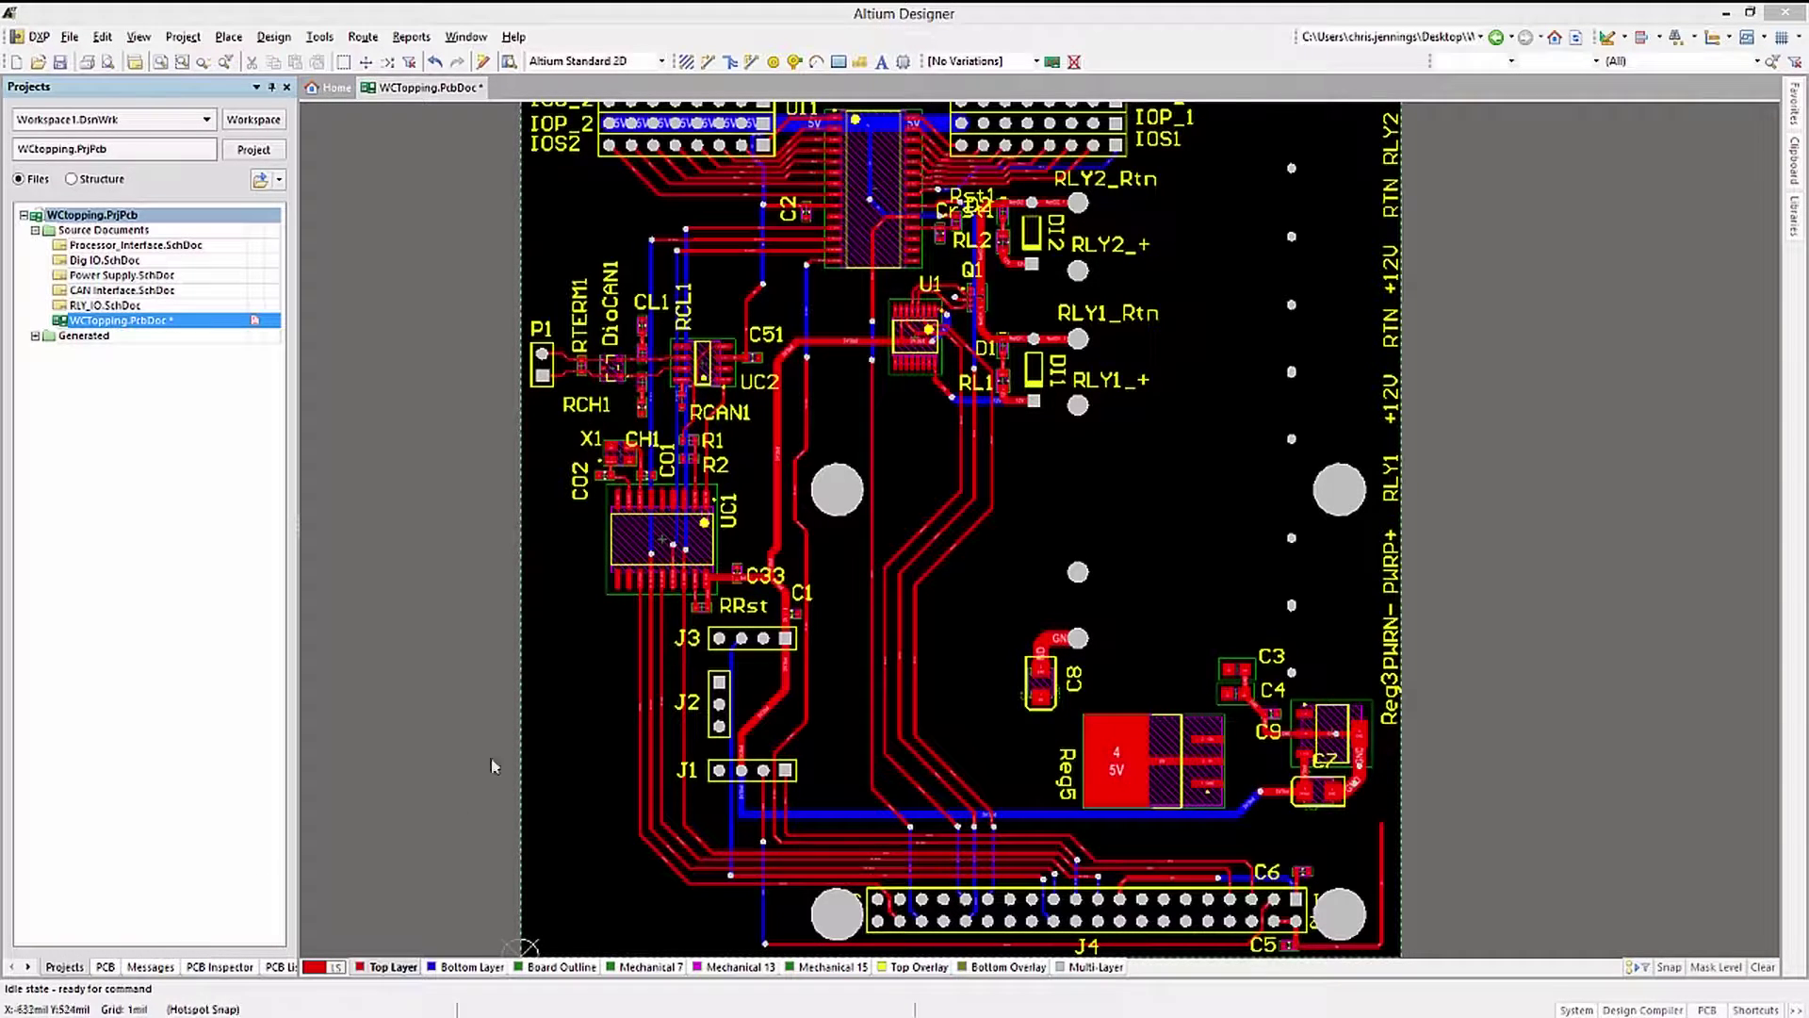
# Start a new polygon pour on the Top Layer connected to the GND net
pyautogui.click(238, 35)
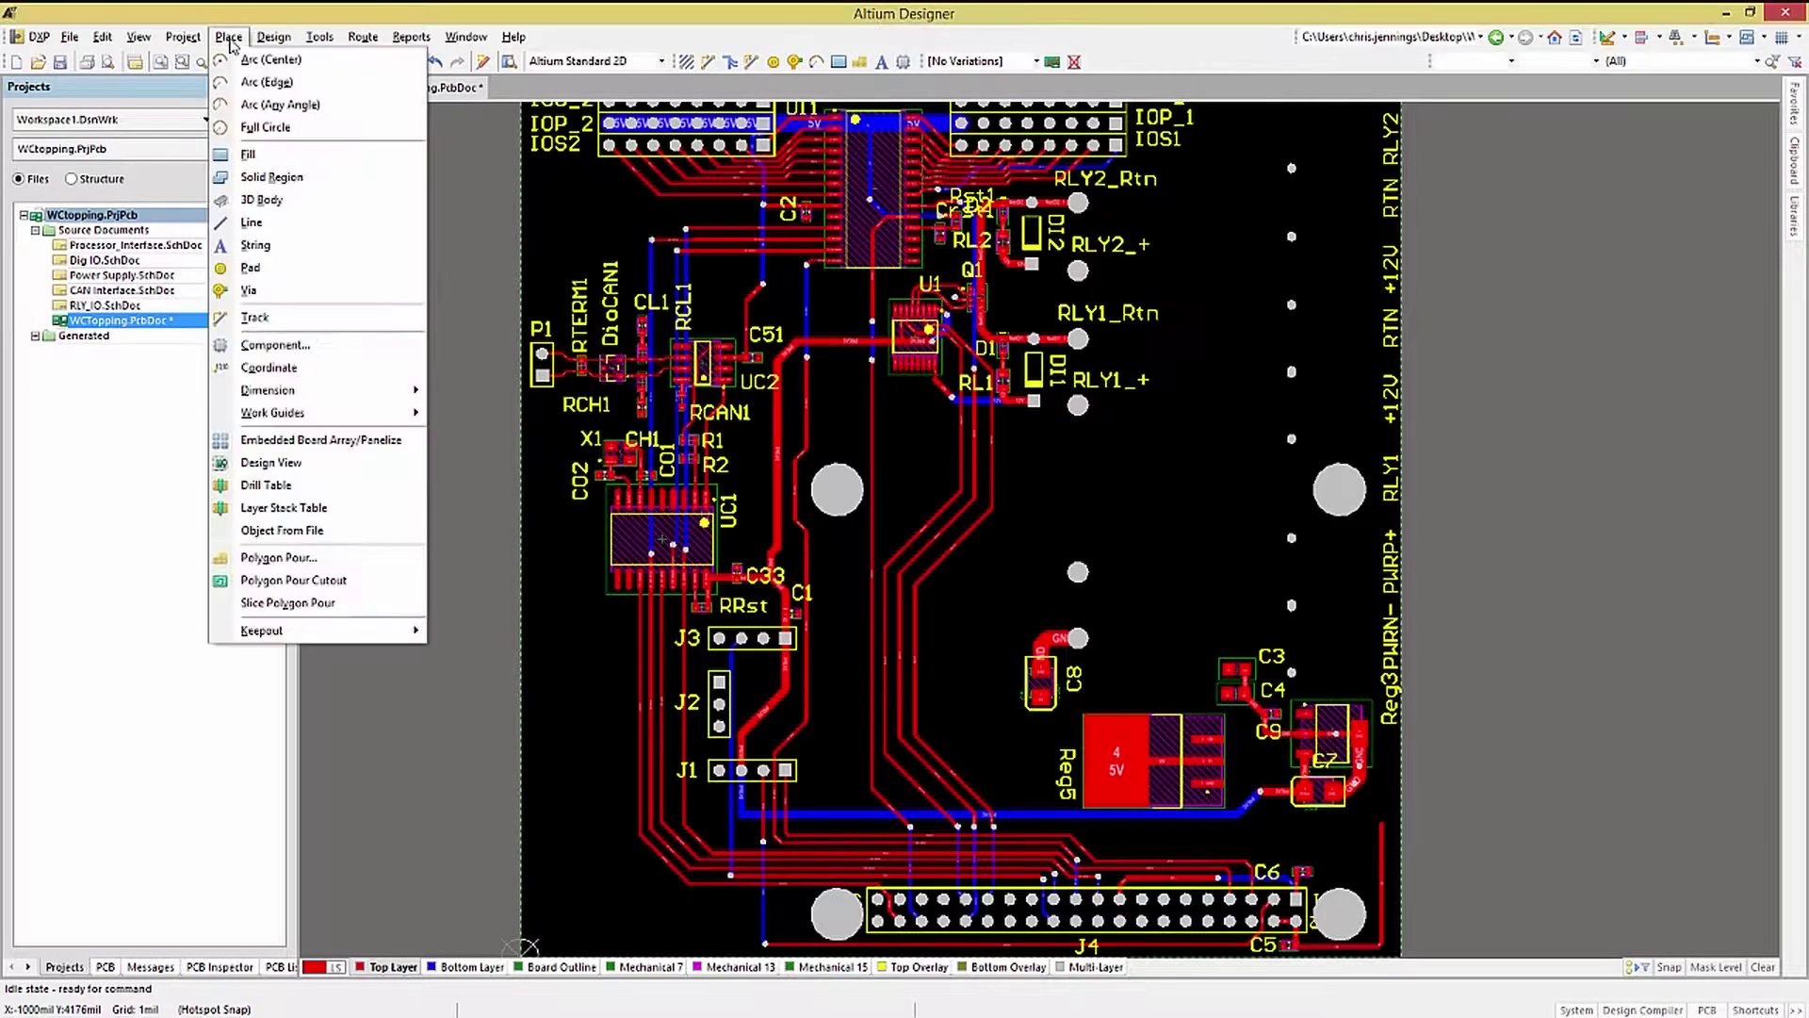
pyautogui.click(274, 558)
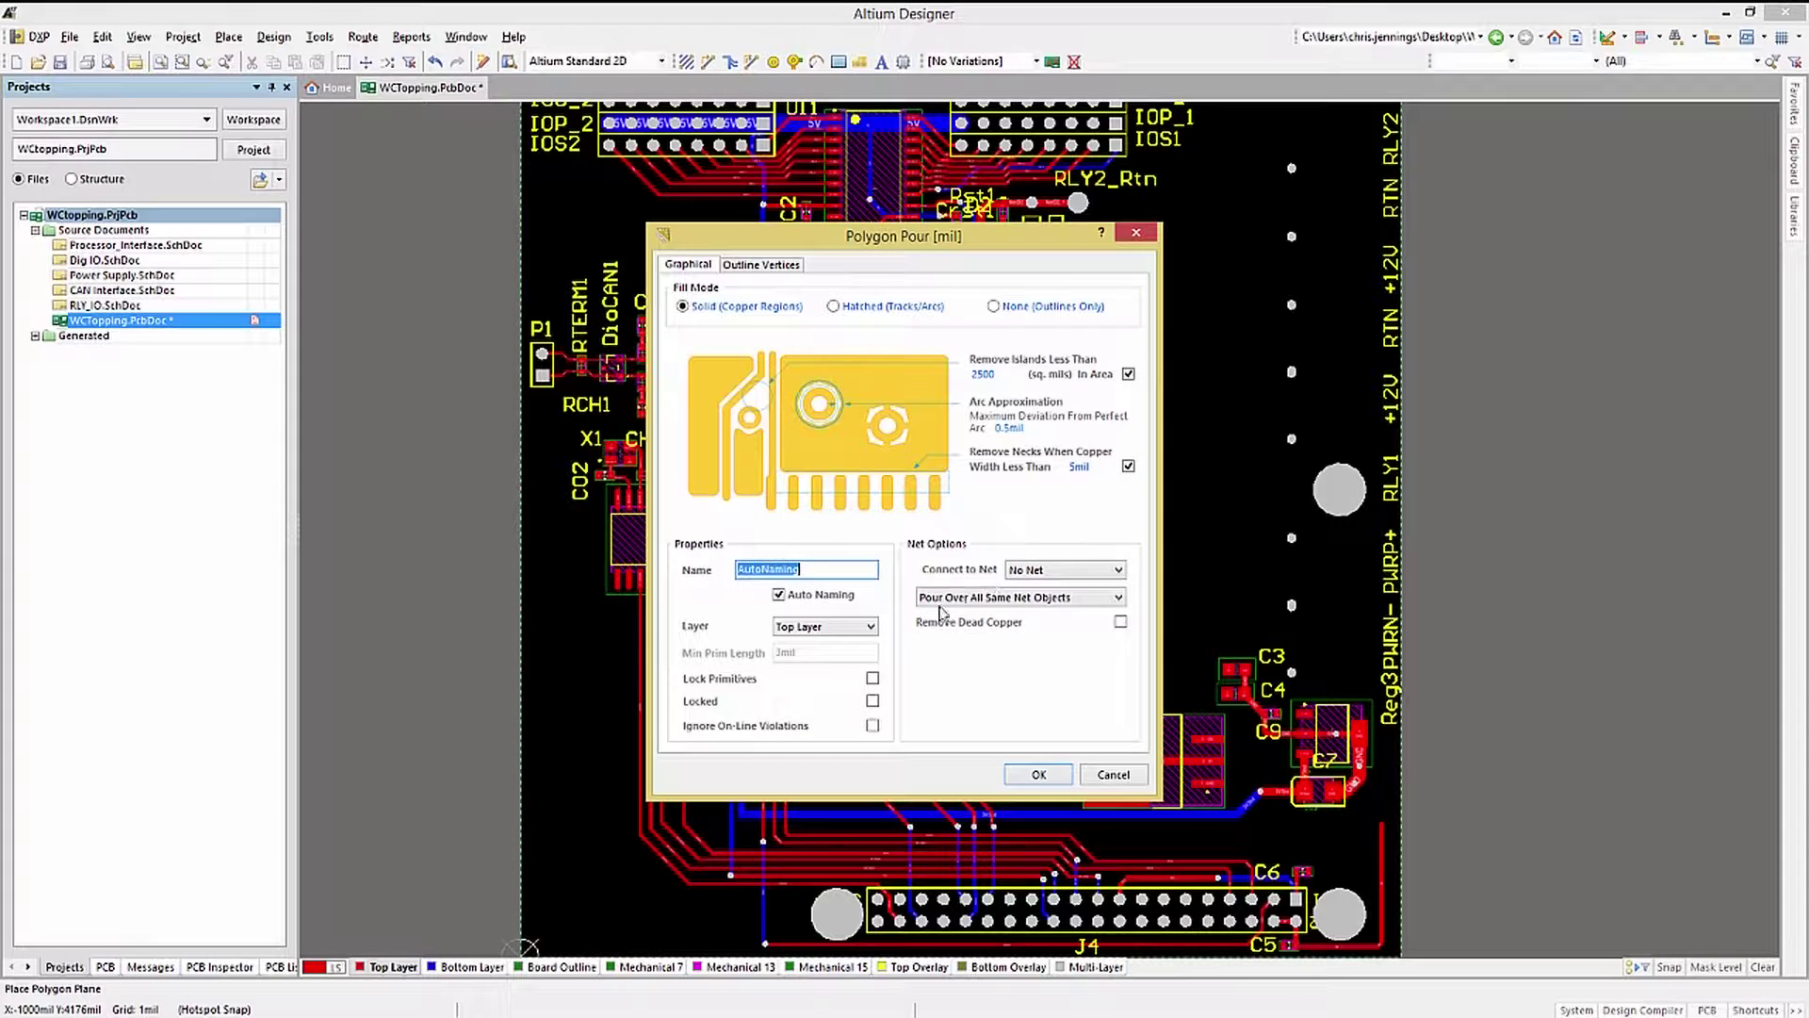
pyautogui.click(868, 627)
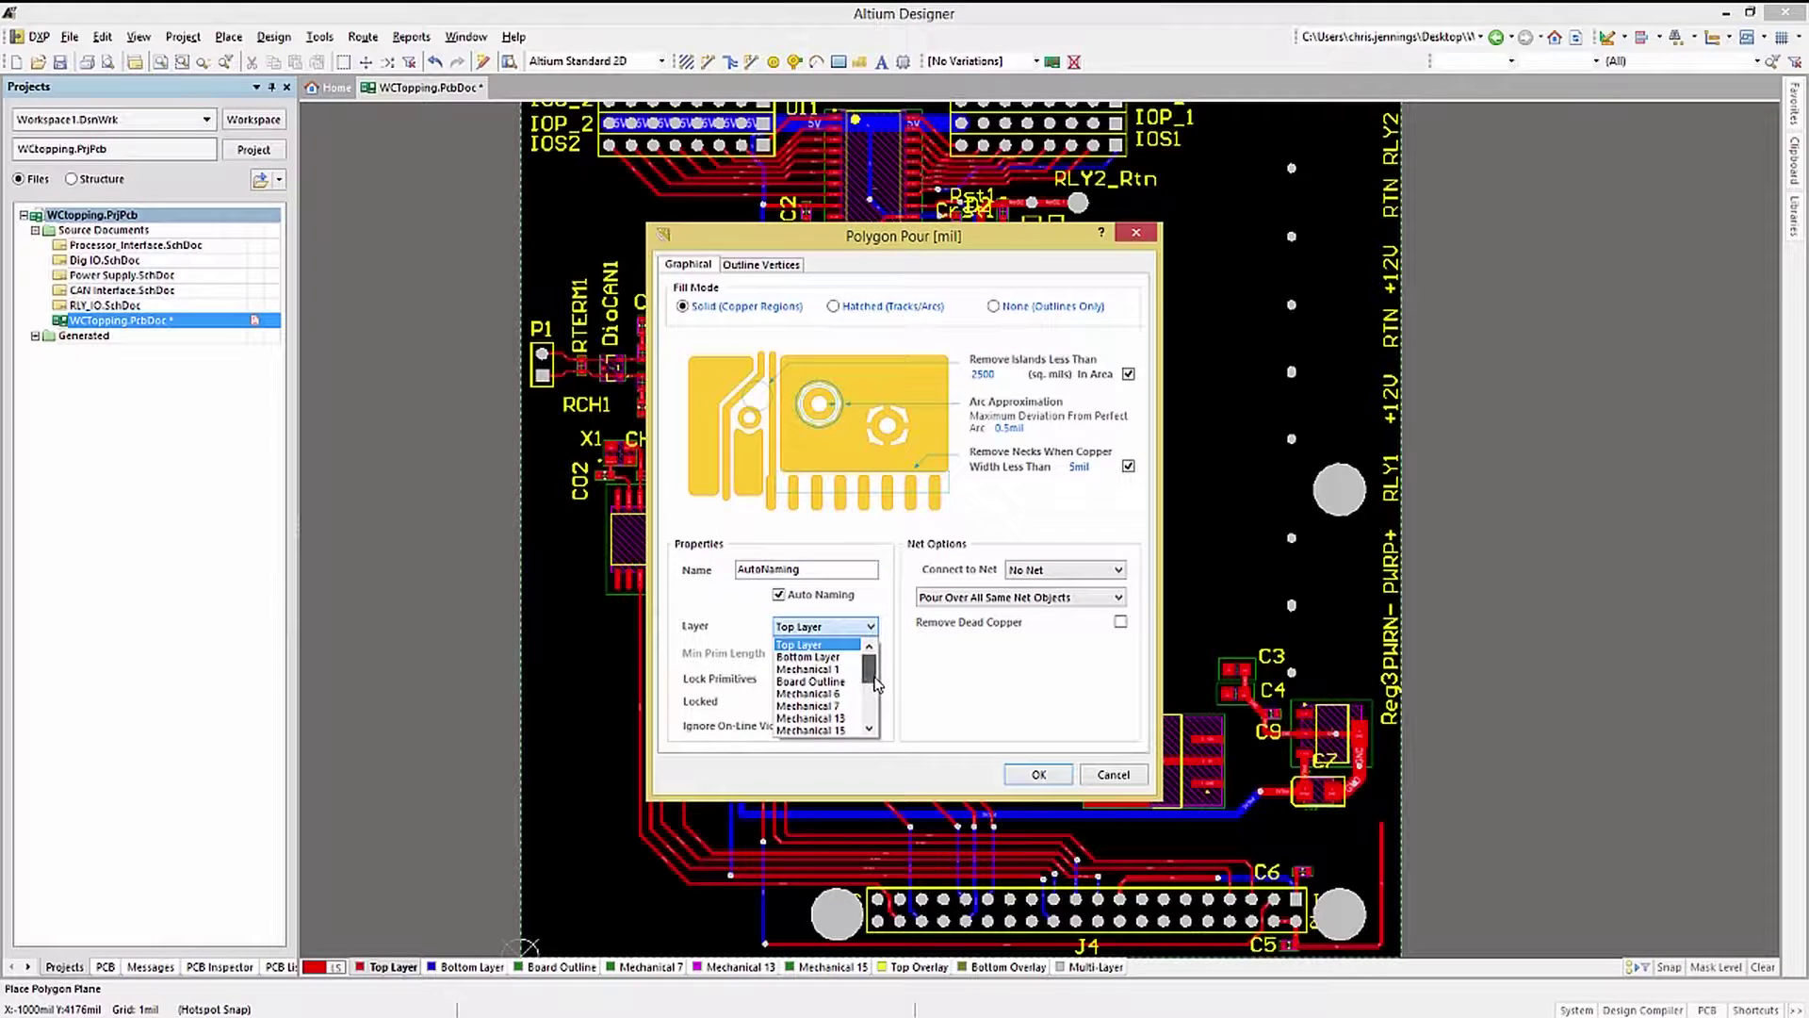
pyautogui.click(808, 669)
pyautogui.click(869, 628)
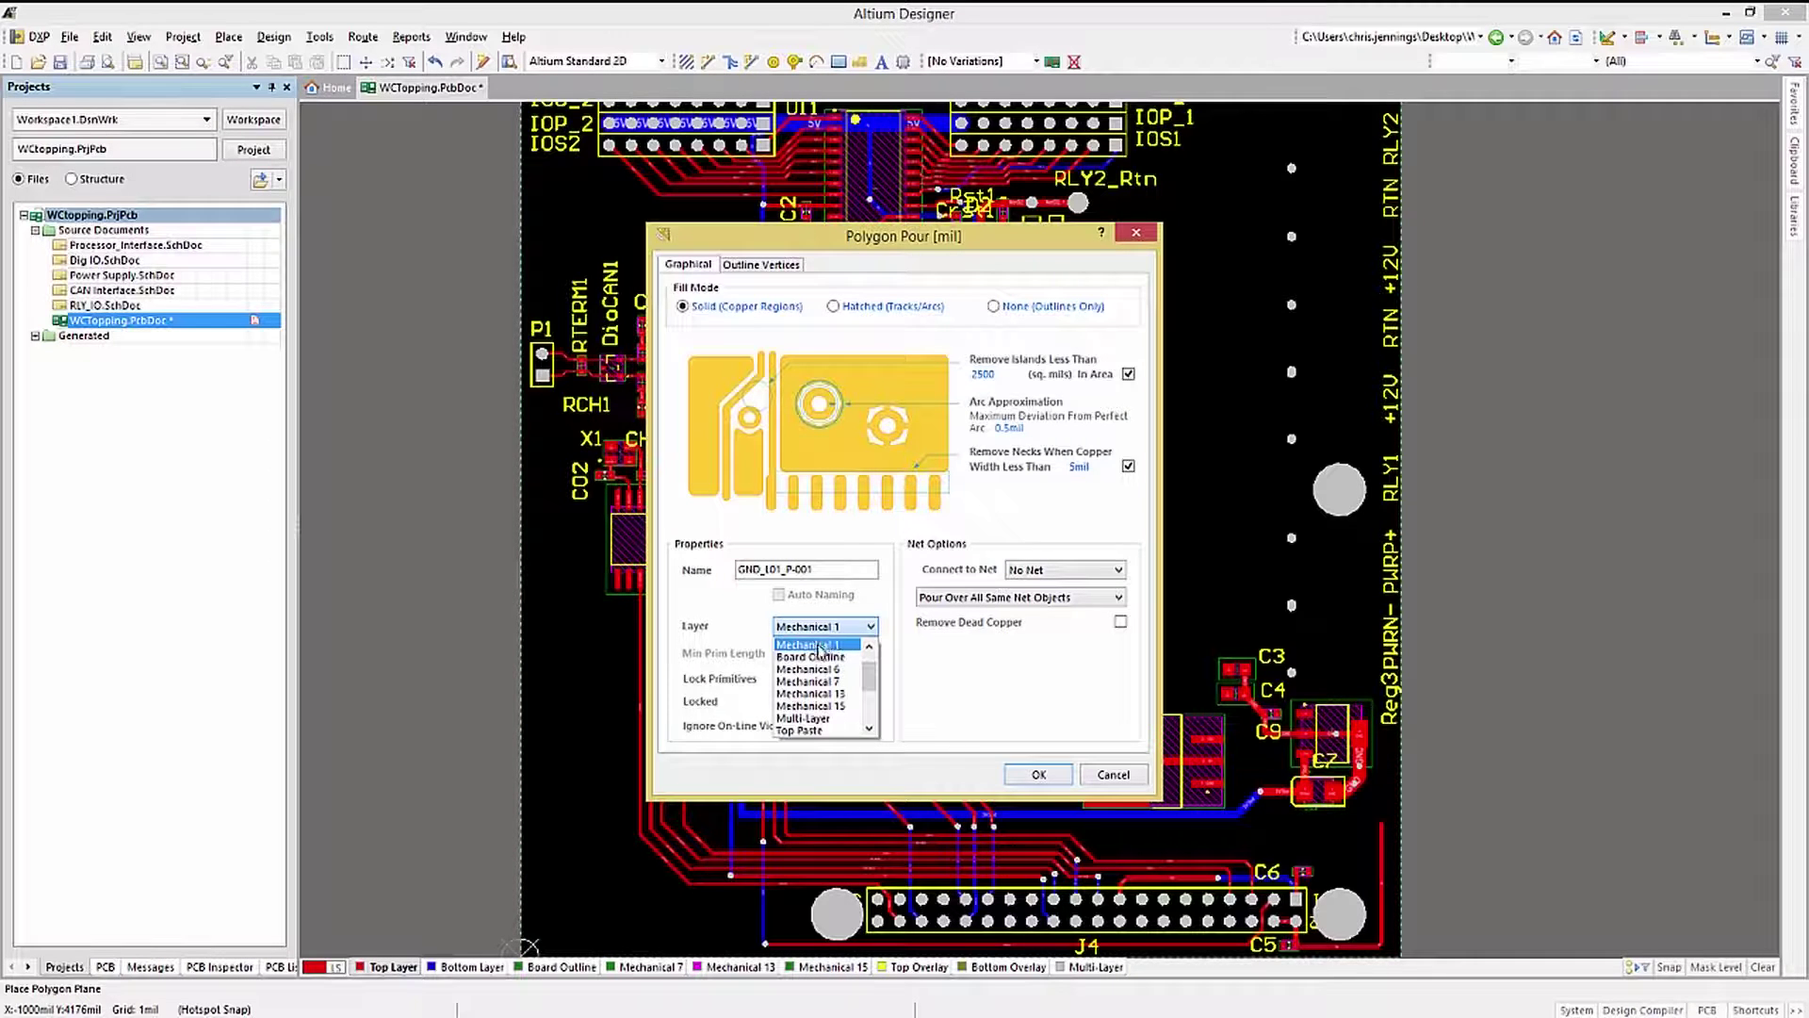
pyautogui.click(826, 650)
pyautogui.press('Home')
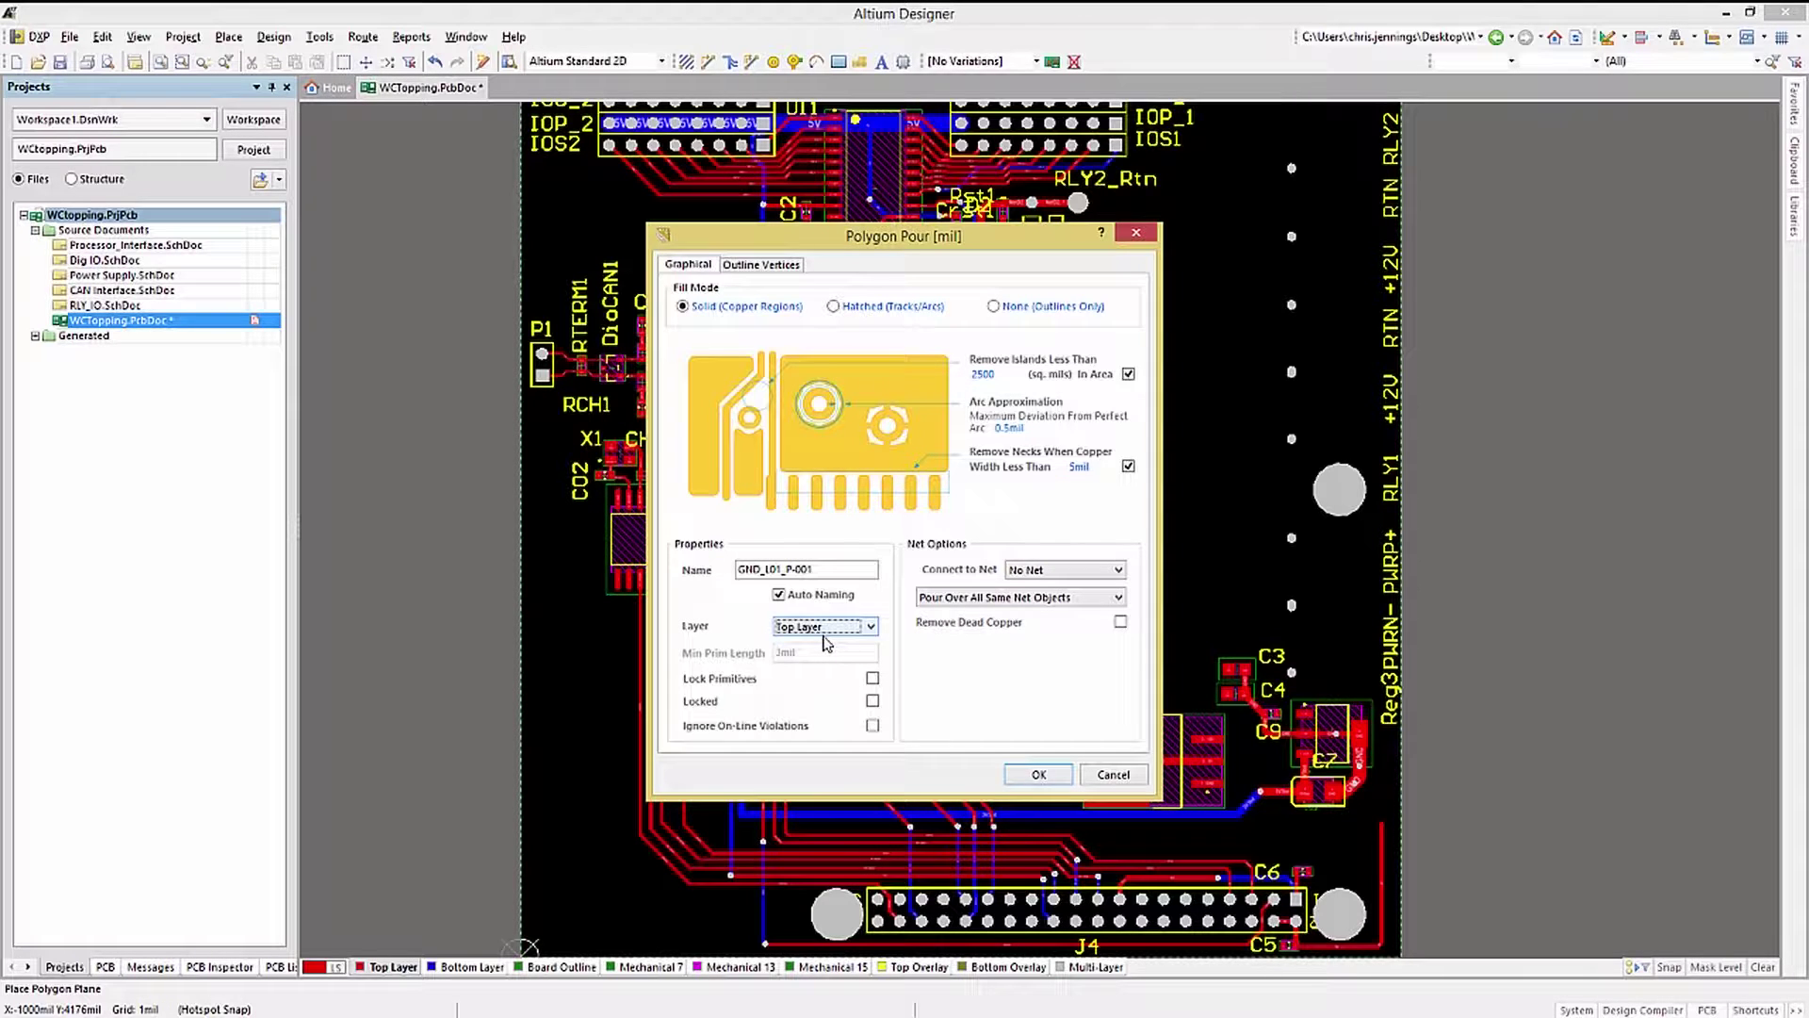
pyautogui.click(1119, 570)
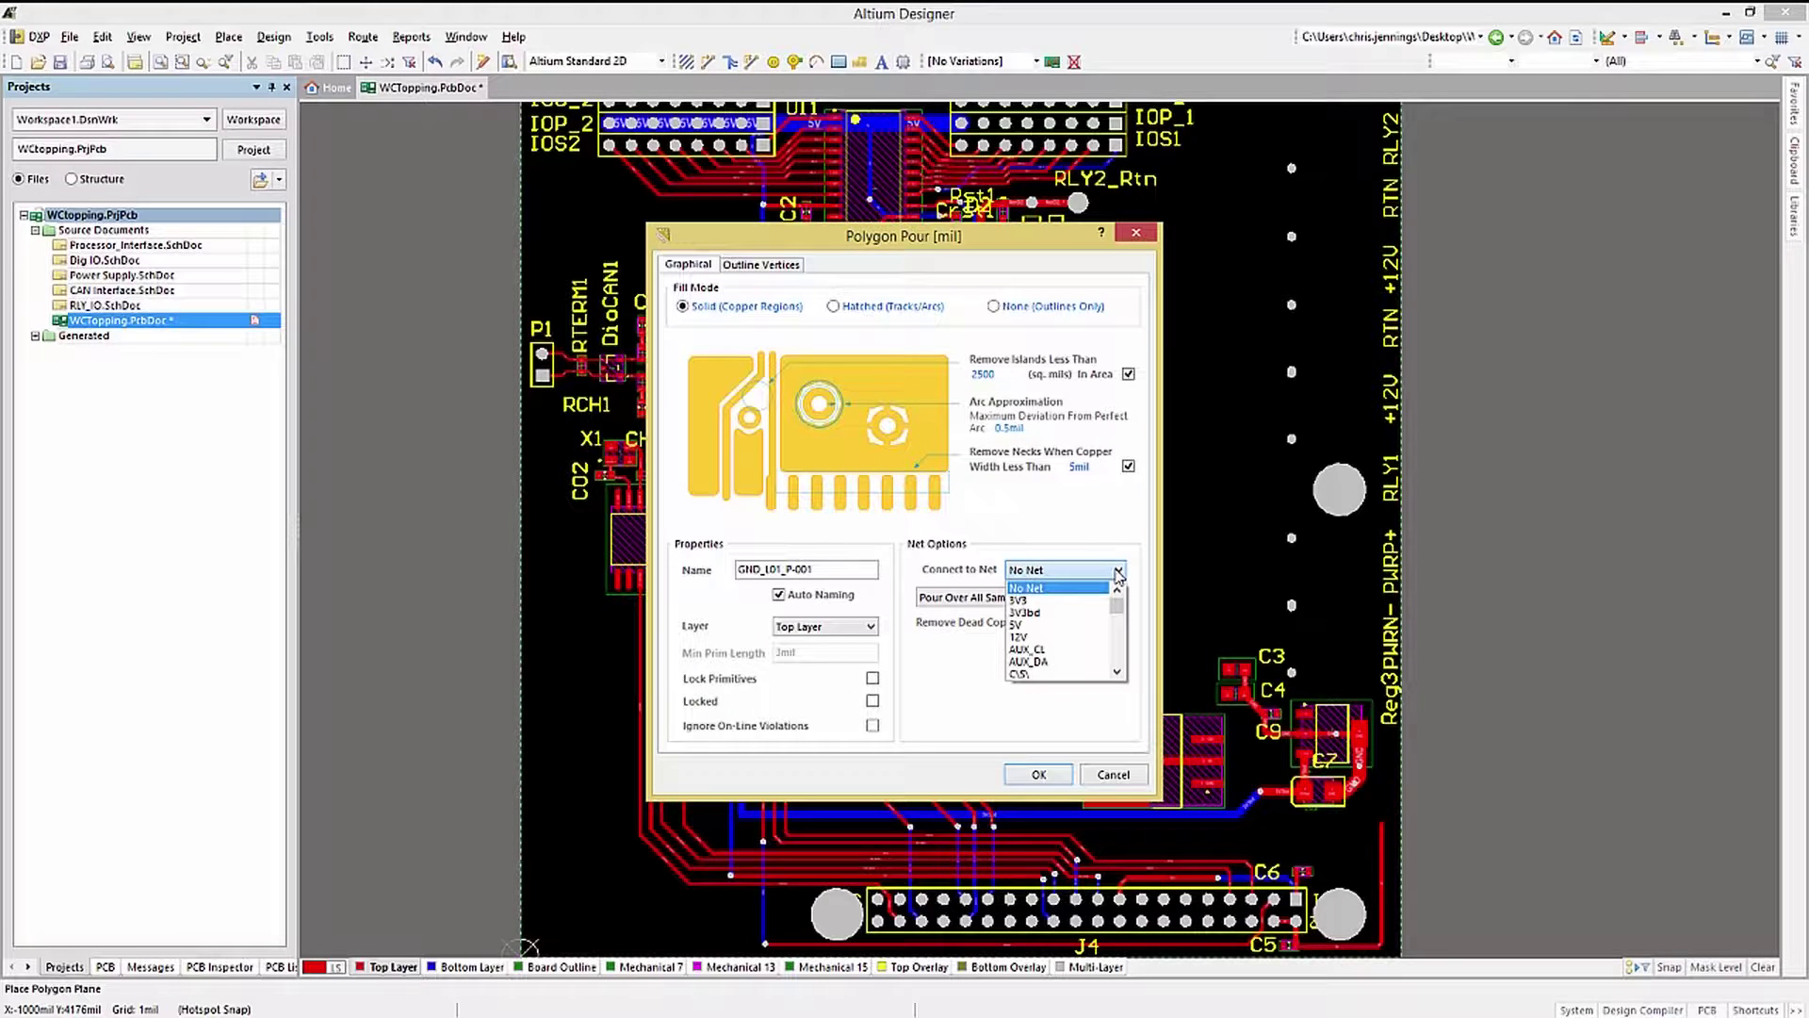
pyautogui.scroll(-2, 1065, 632)
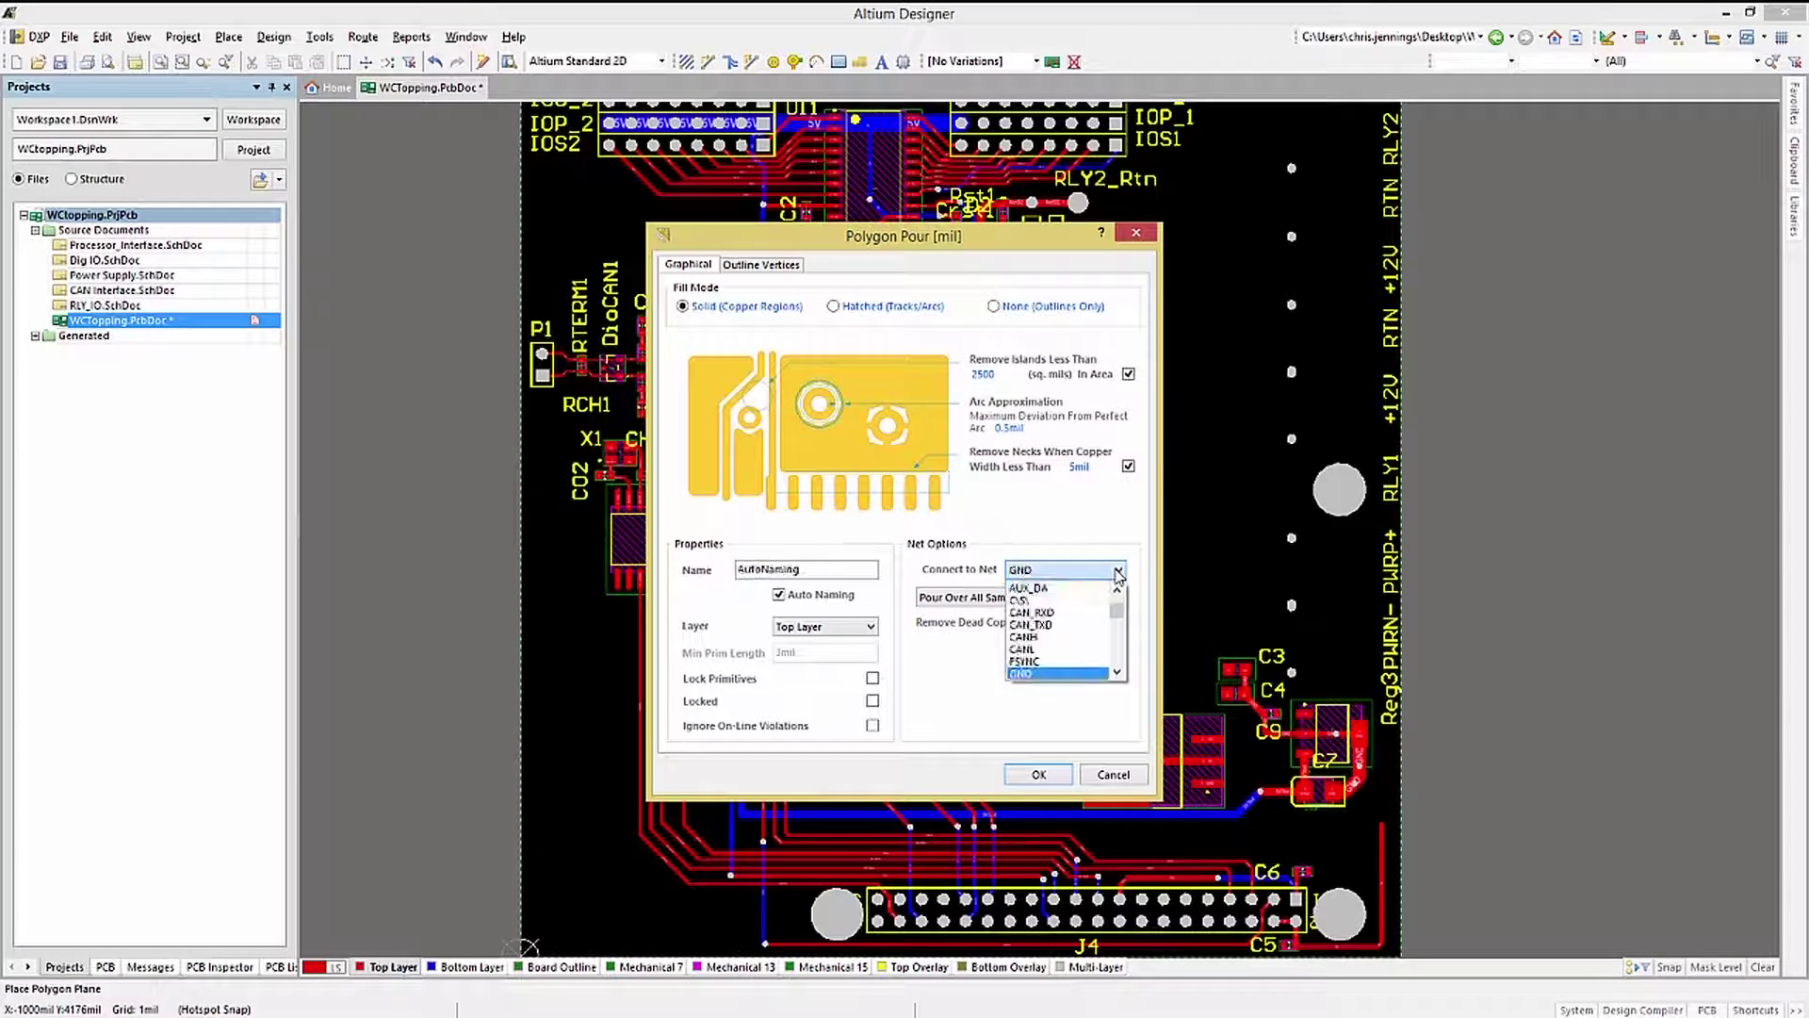
pyautogui.click(1024, 675)
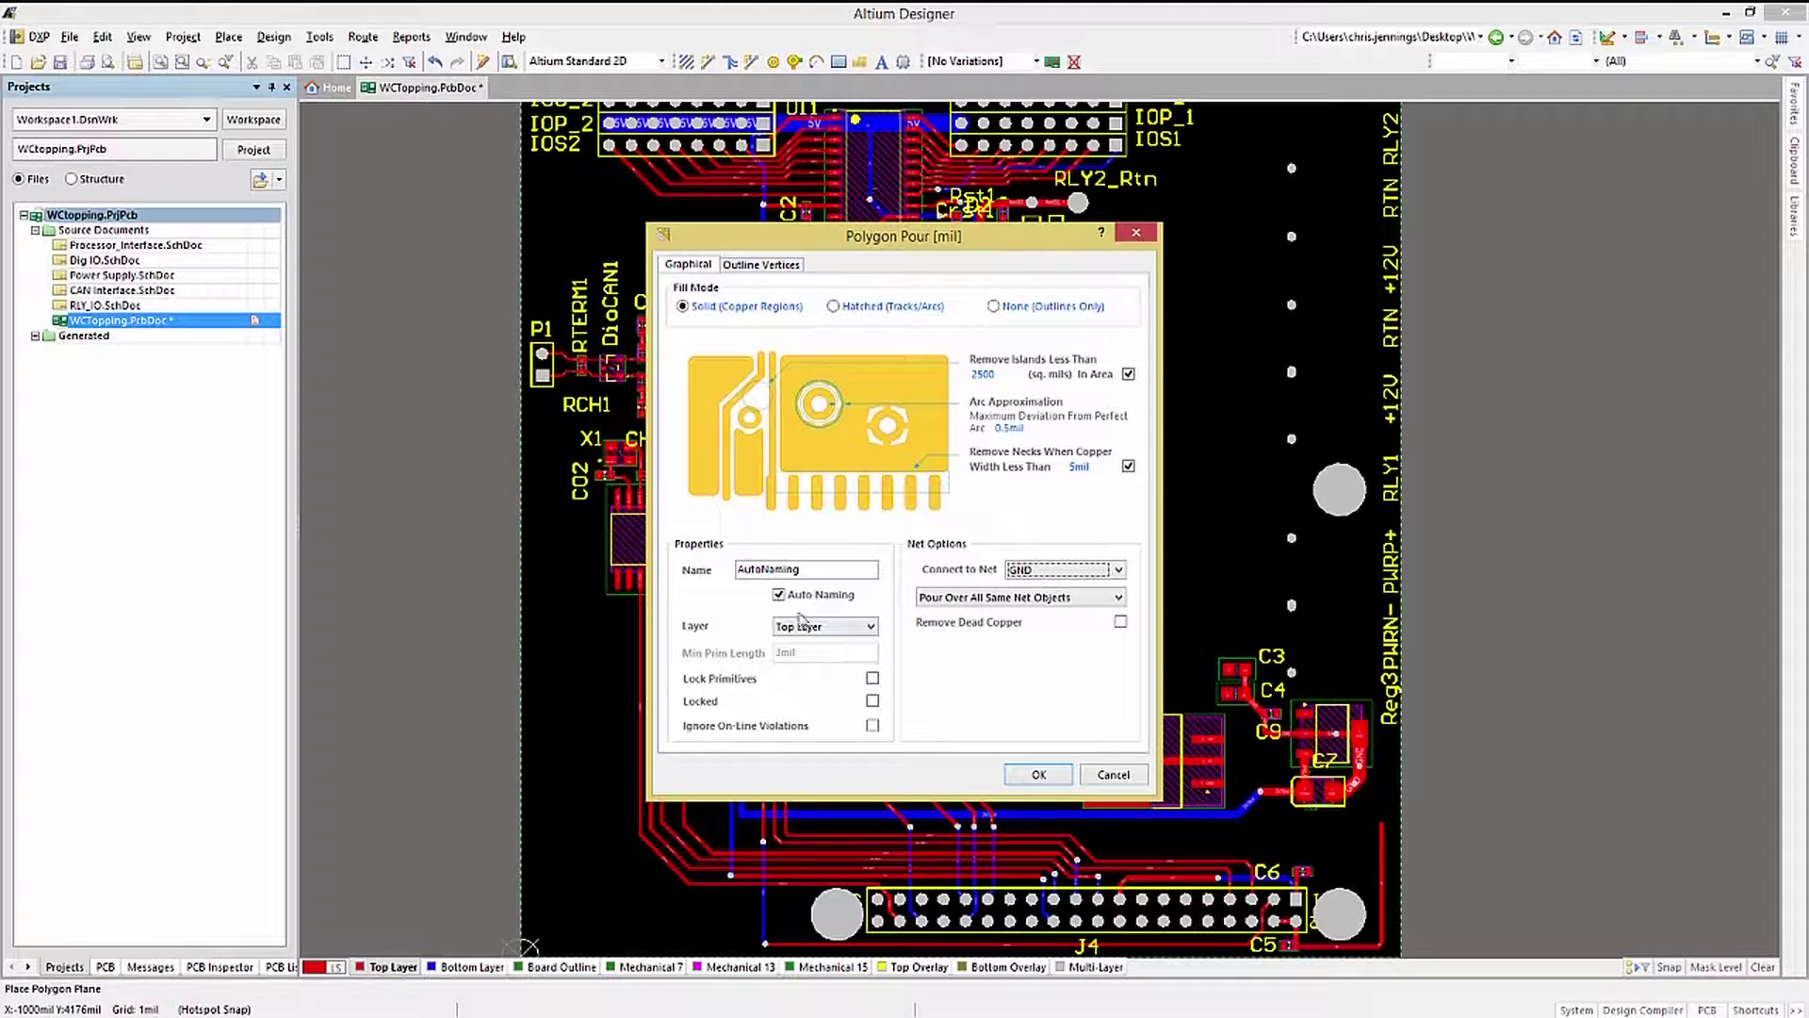
# Keep Auto Naming on, choose Don't Pour Over Same Net Objects, and confirm the GND pour
pyautogui.click(779, 595)
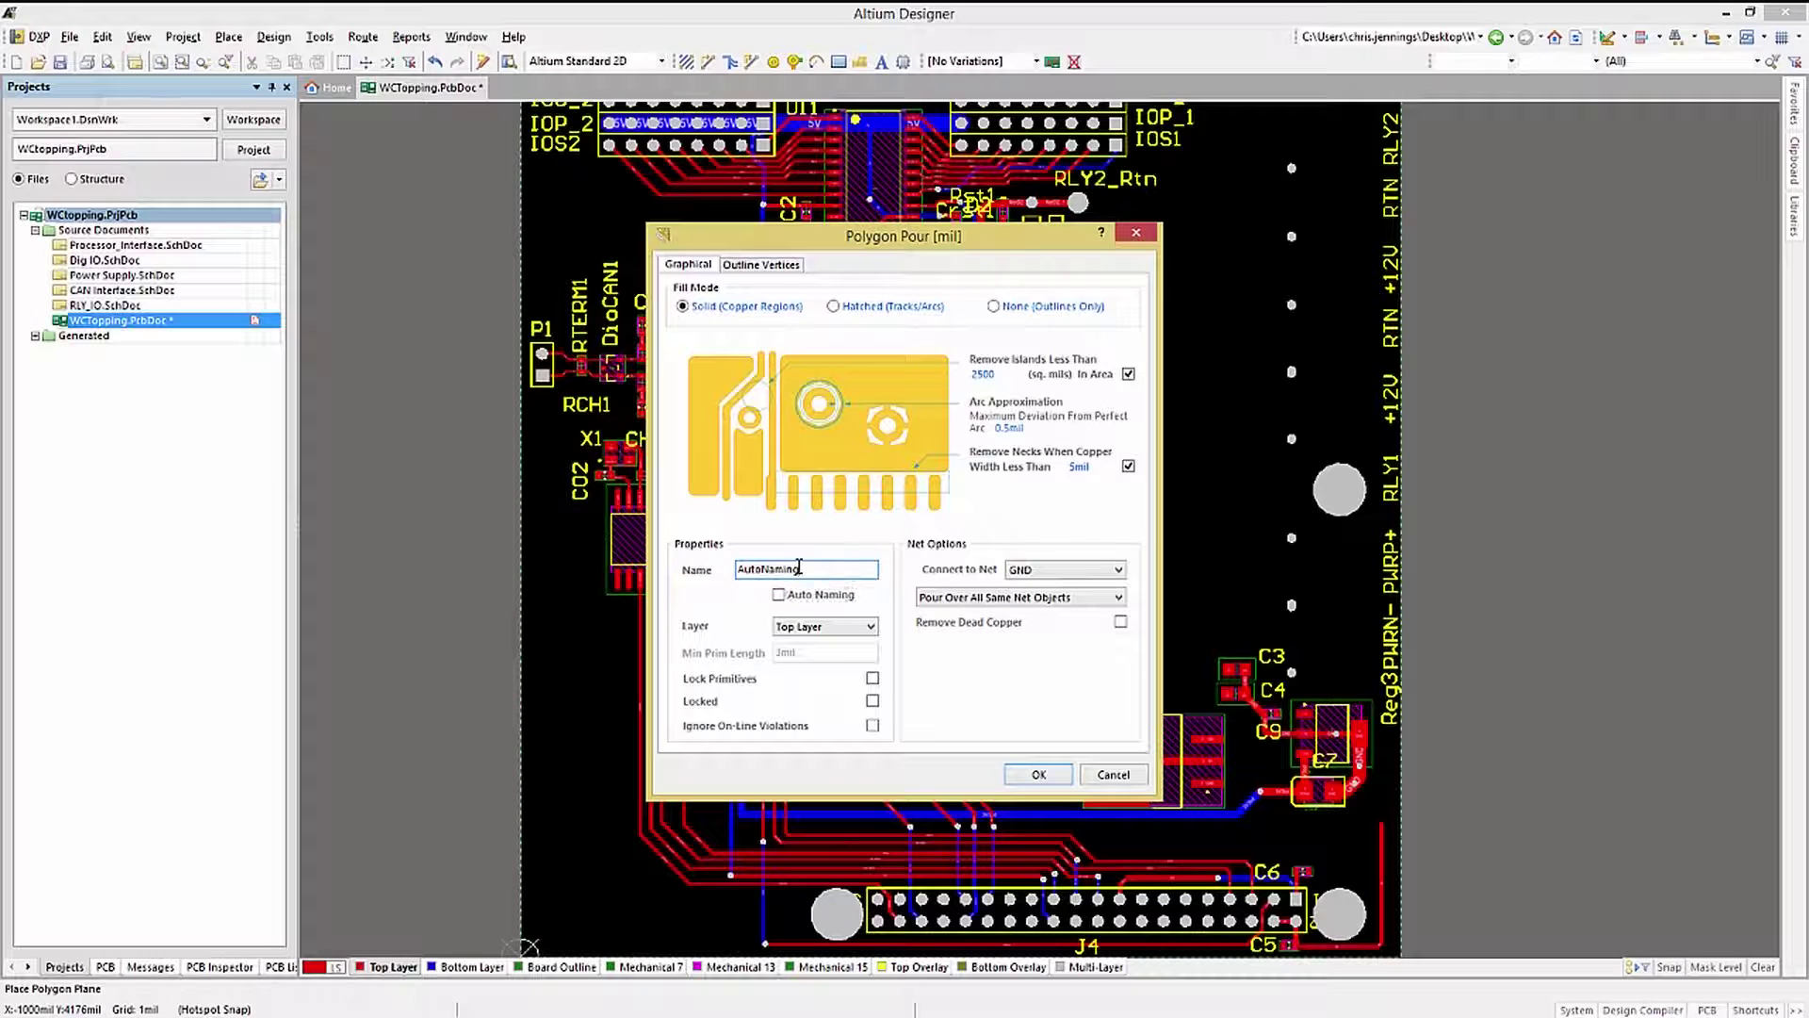
pyautogui.doubleClick(799, 568)
pyautogui.write('name')
pyautogui.click(779, 595)
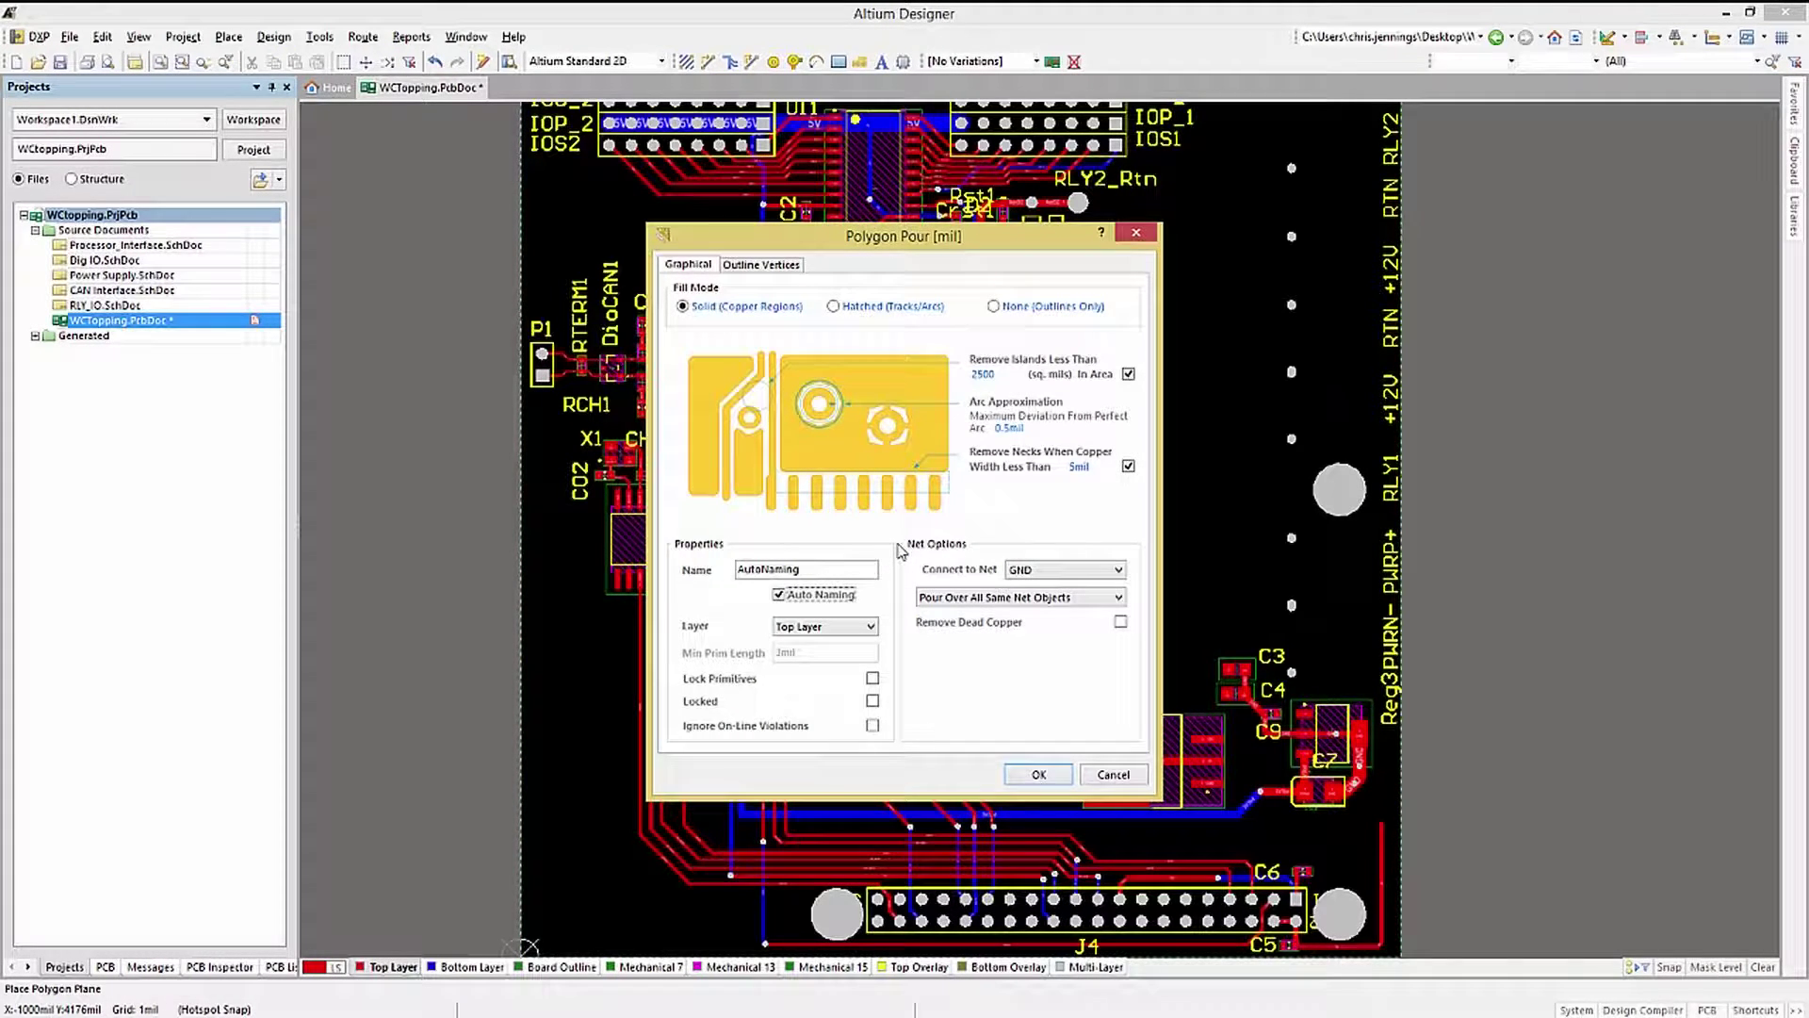
pyautogui.click(1120, 597)
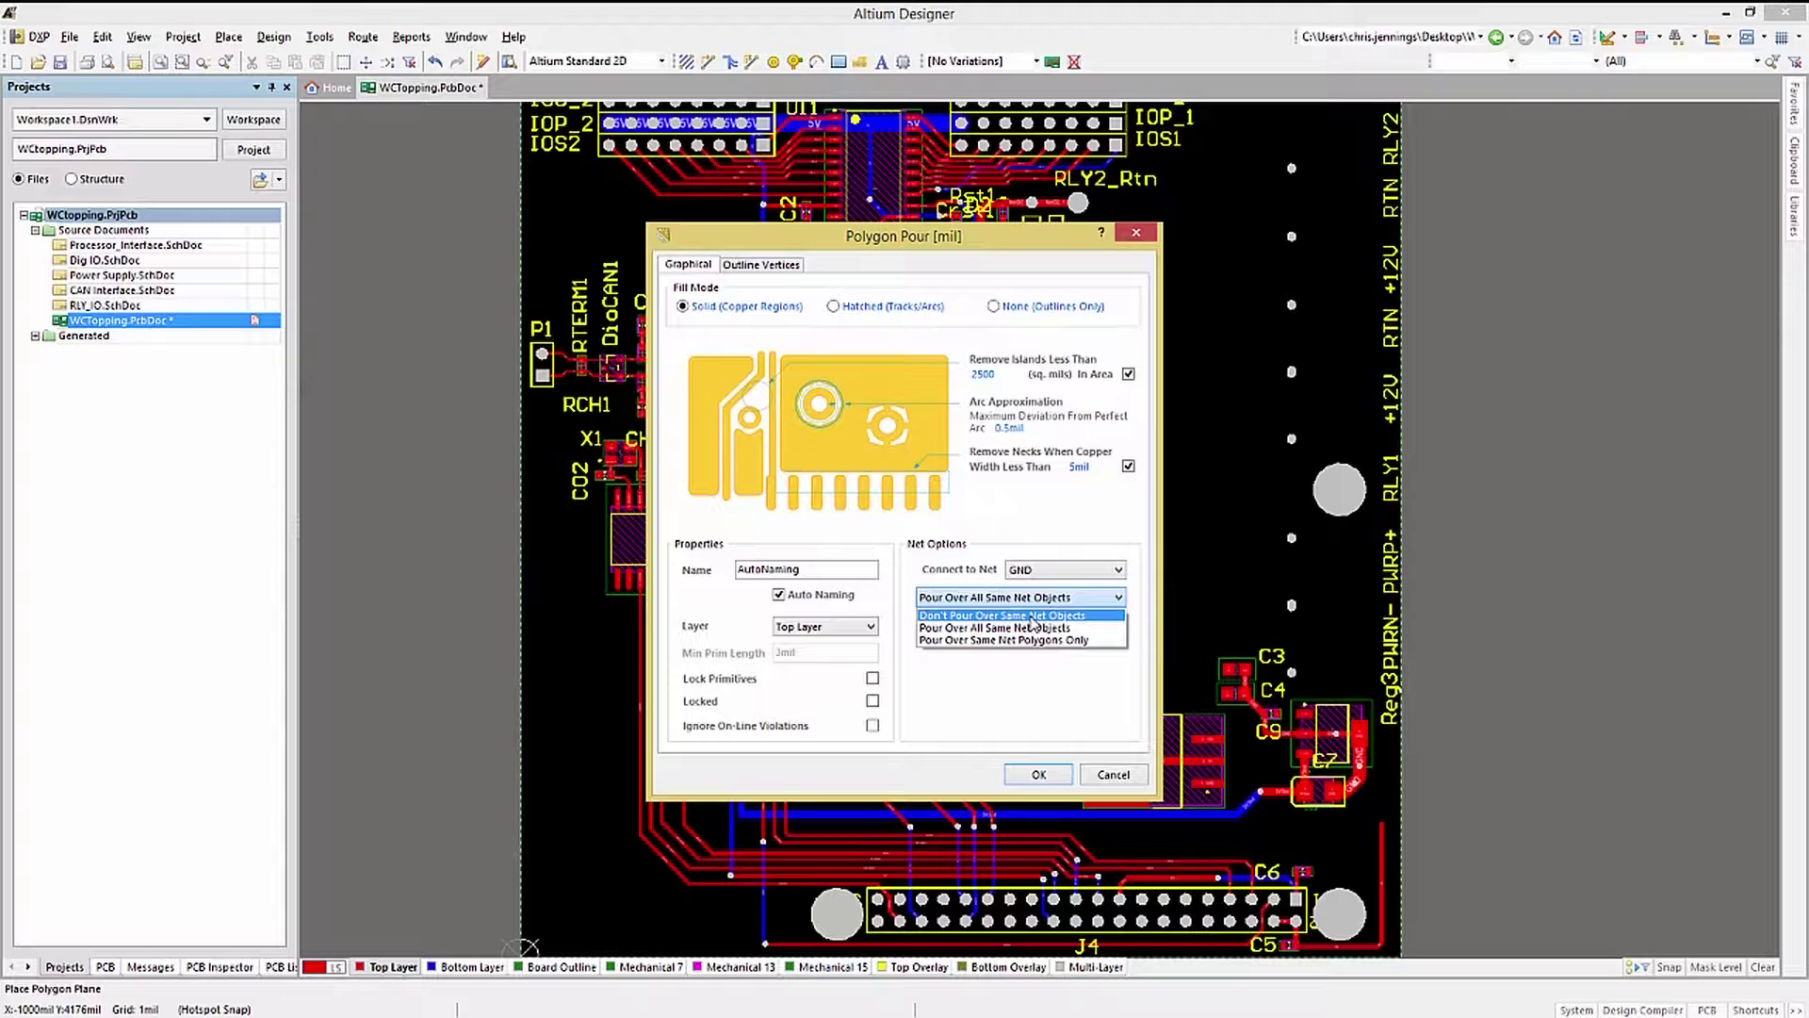
pyautogui.click(1032, 620)
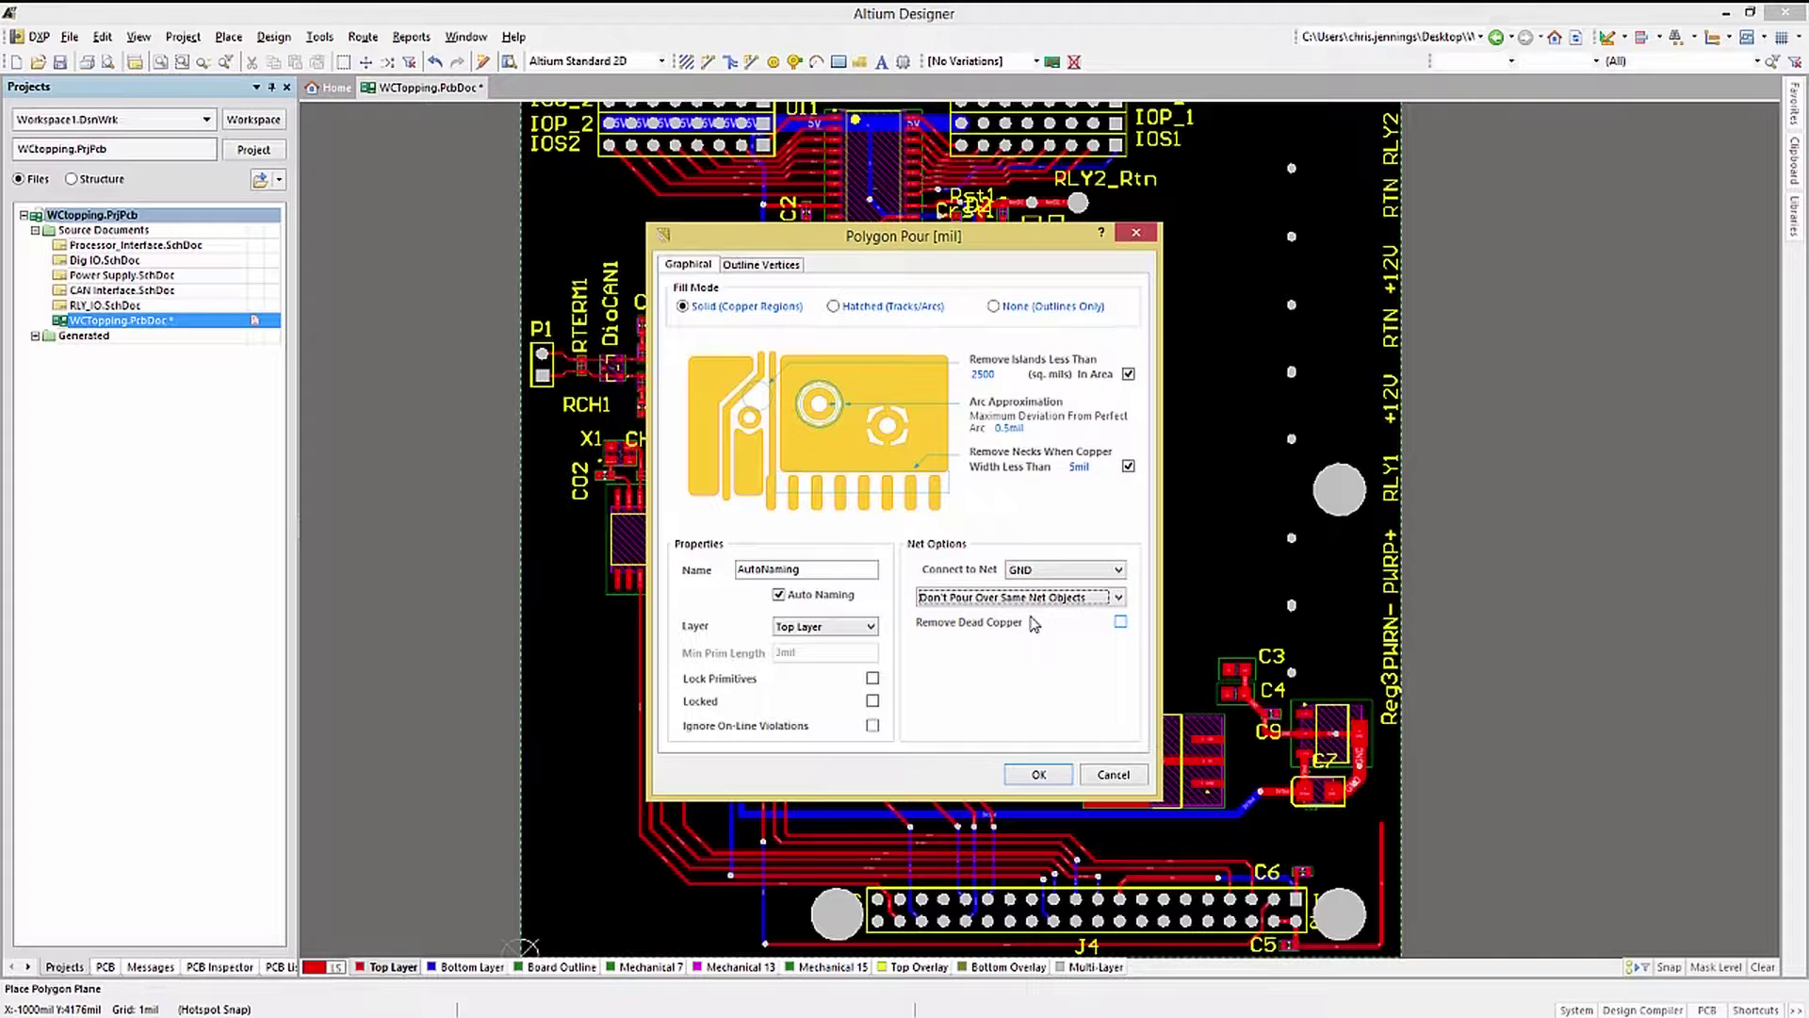
pyautogui.click(1038, 774)
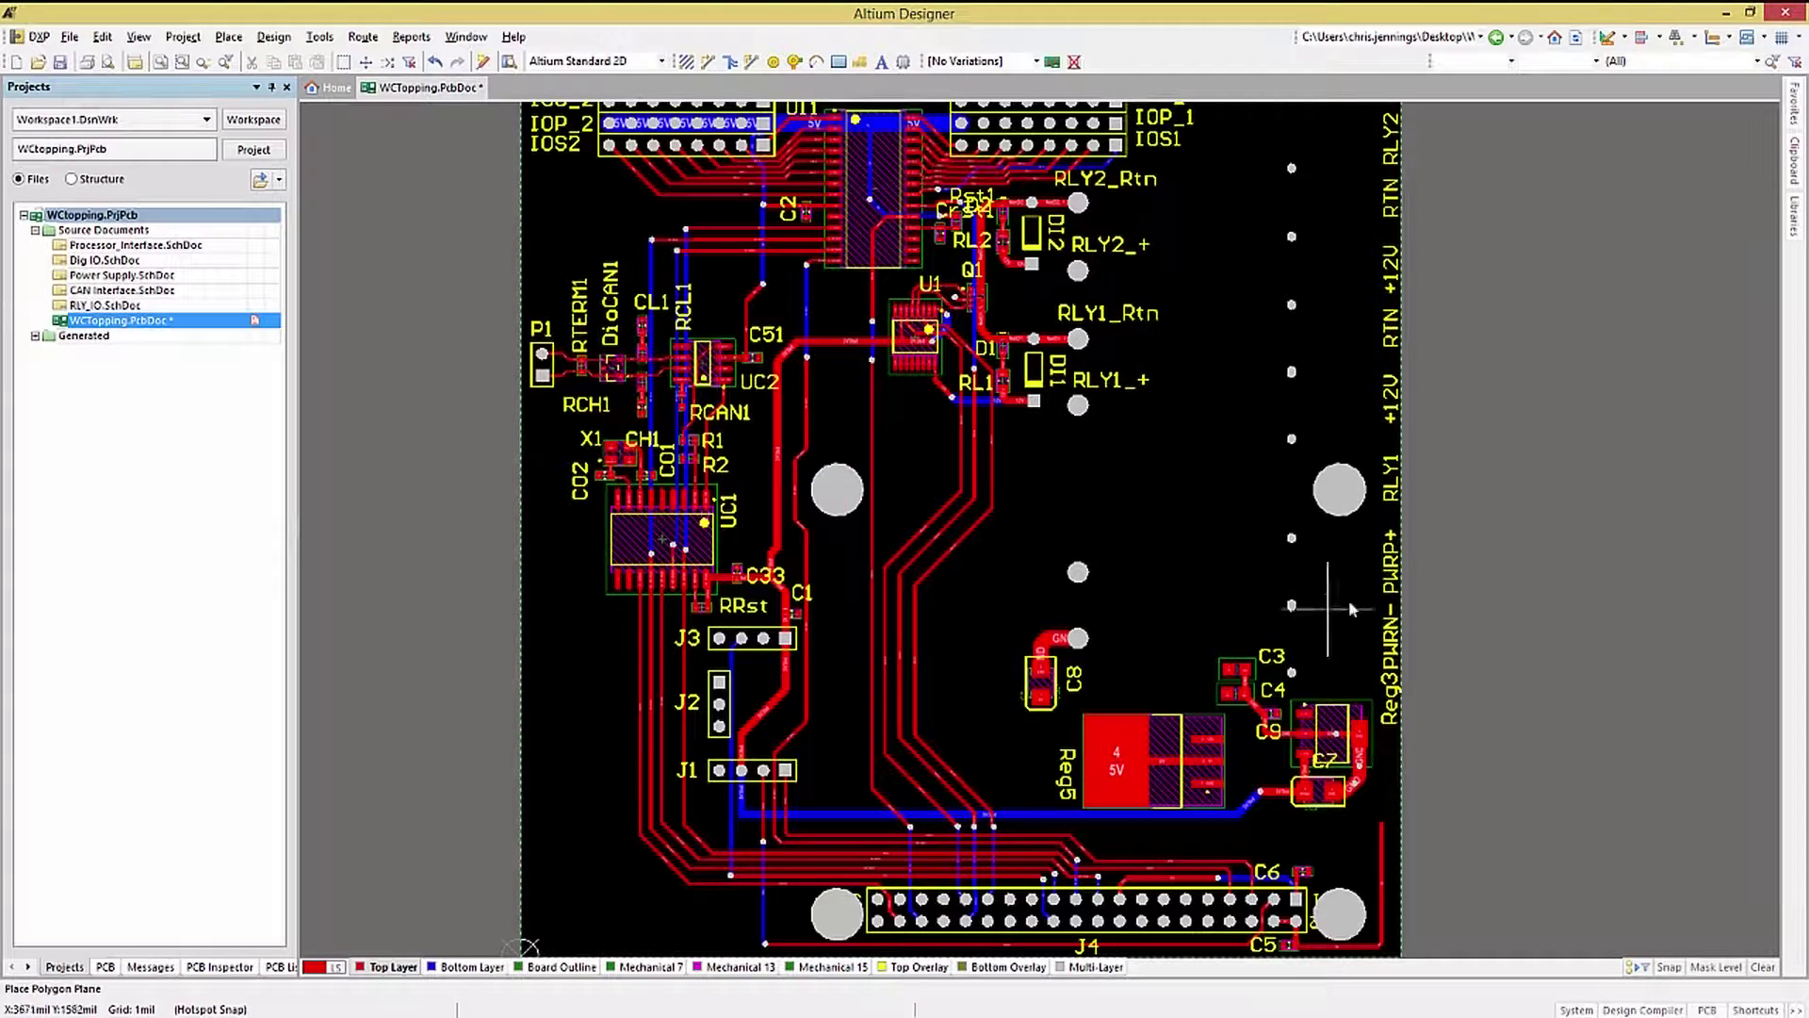
# Outline a four-corner pour around the lower-right area near Reg5, C3 and C4, then zoom in
pyautogui.click(1372, 595)
pyautogui.click(1385, 841)
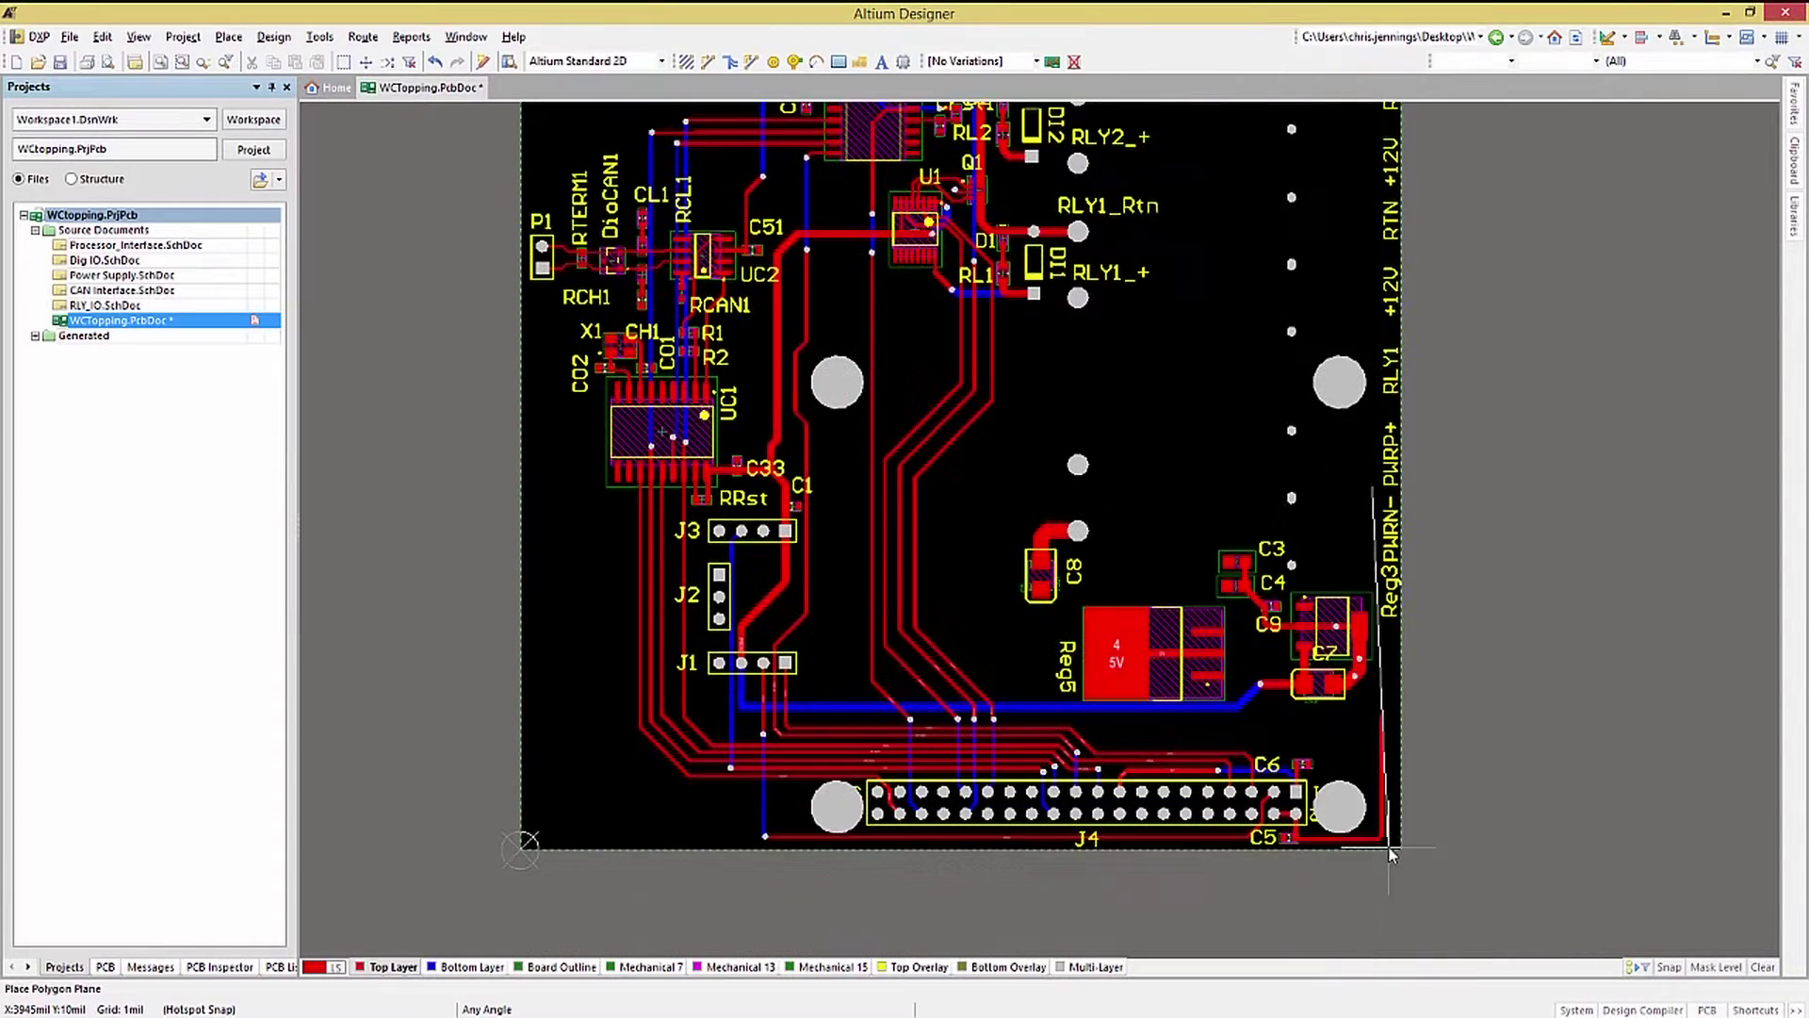
pyautogui.click(931, 853)
pyautogui.click(935, 450)
pyautogui.rightClick(933, 415)
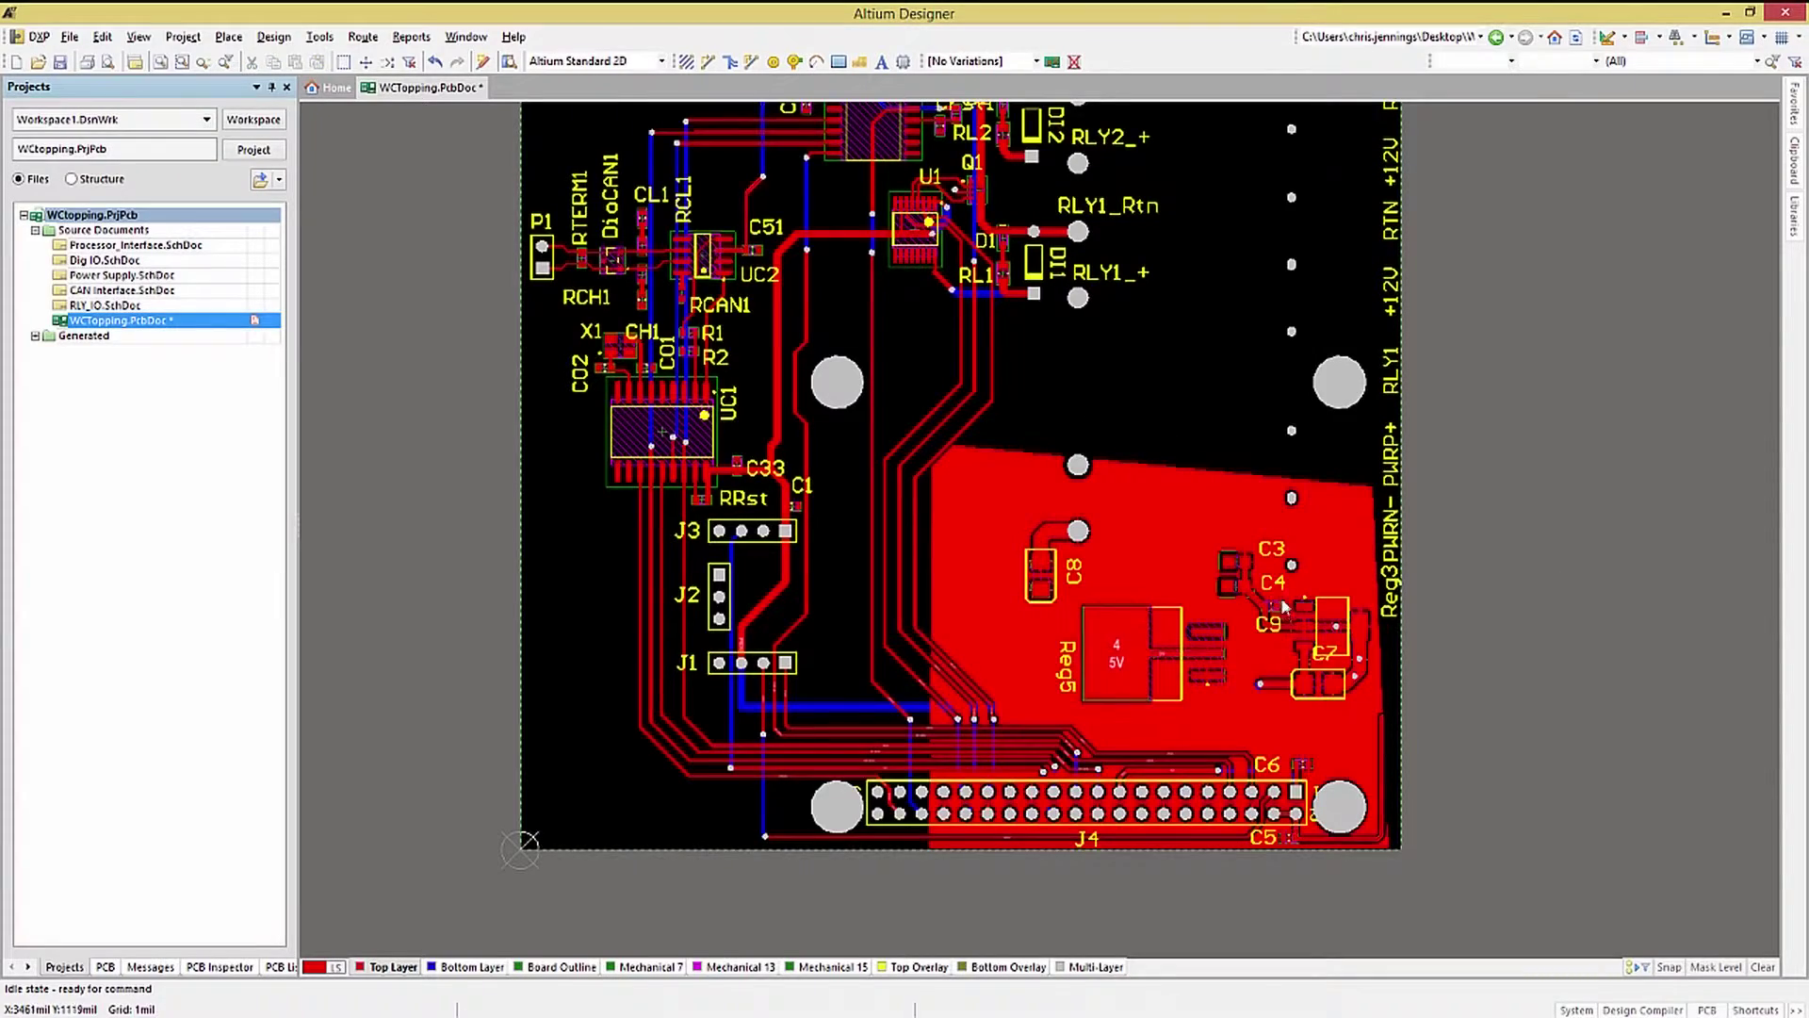
pyautogui.keyDown('ctrl'); pyautogui.scroll(4, 1242, 572); pyautogui.keyUp('ctrl')
pyautogui.keyDown('ctrl'); pyautogui.scroll(4, 1242, 572); pyautogui.keyUp('ctrl')
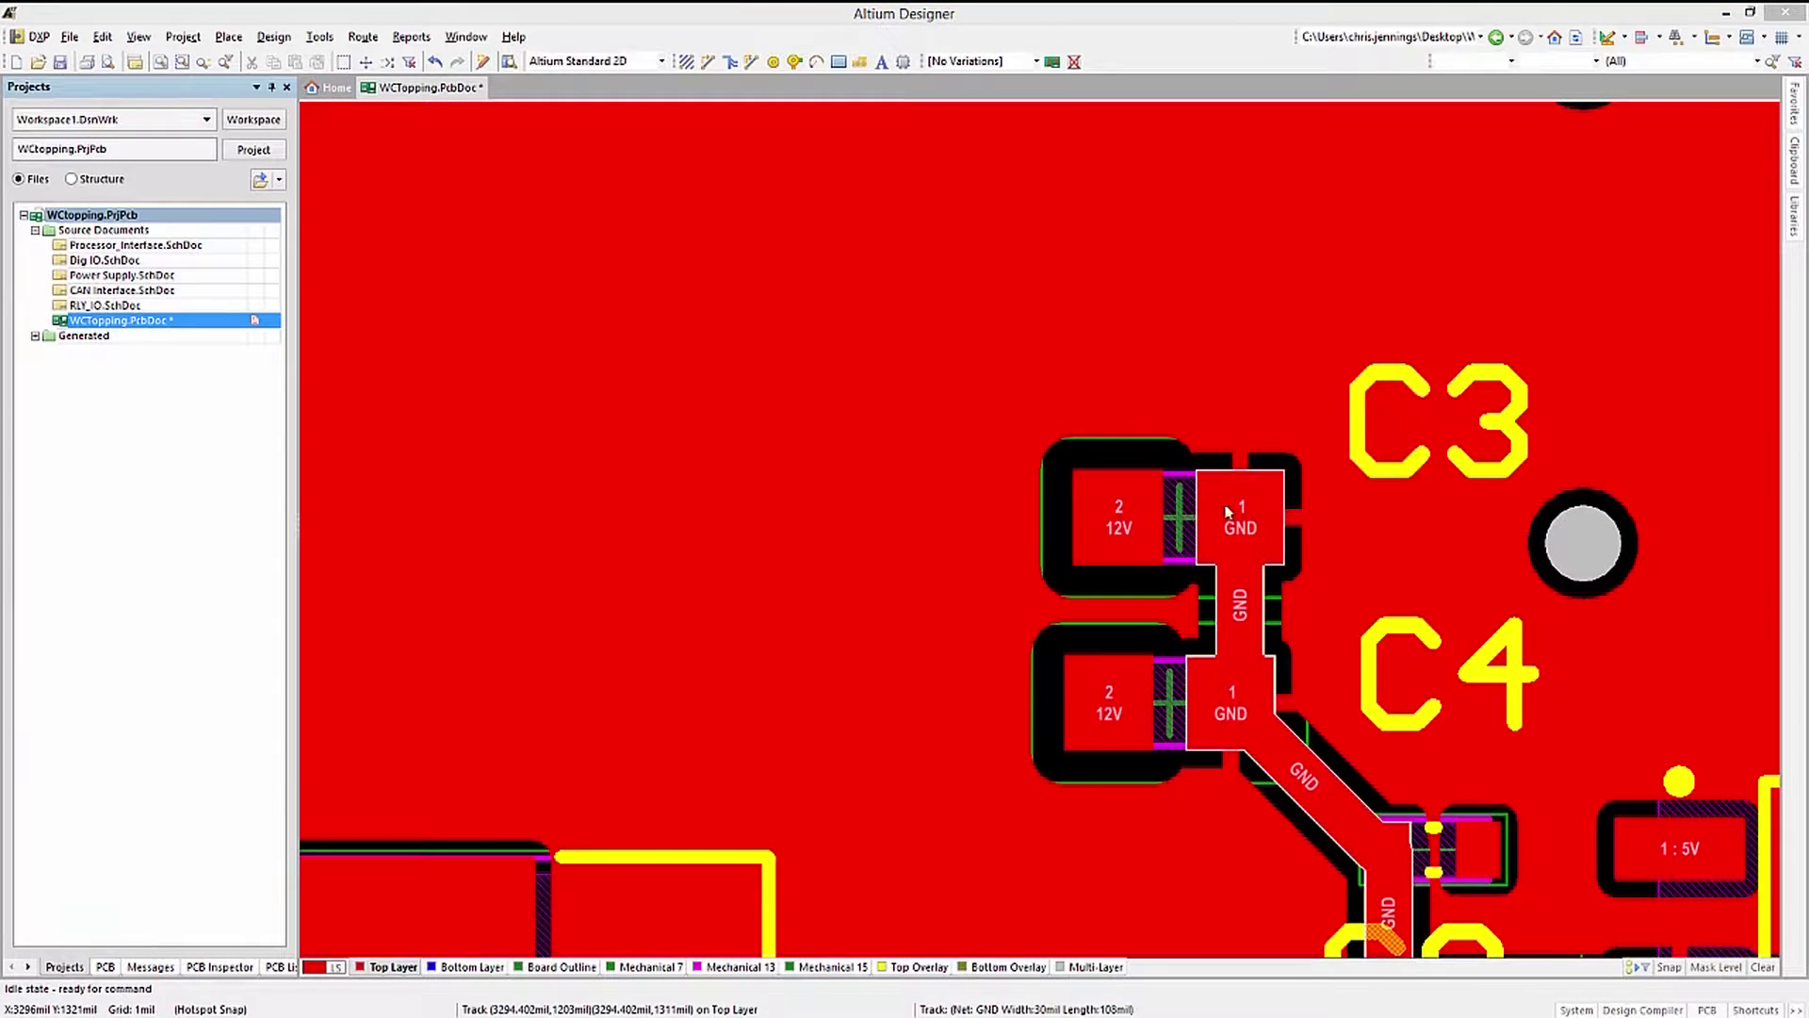
# Switch the GND pour to Pour Over Same Net Polygons Only, repour it, and fit the board to view
pyautogui.click(852, 513)
pyautogui.click(732, 501)
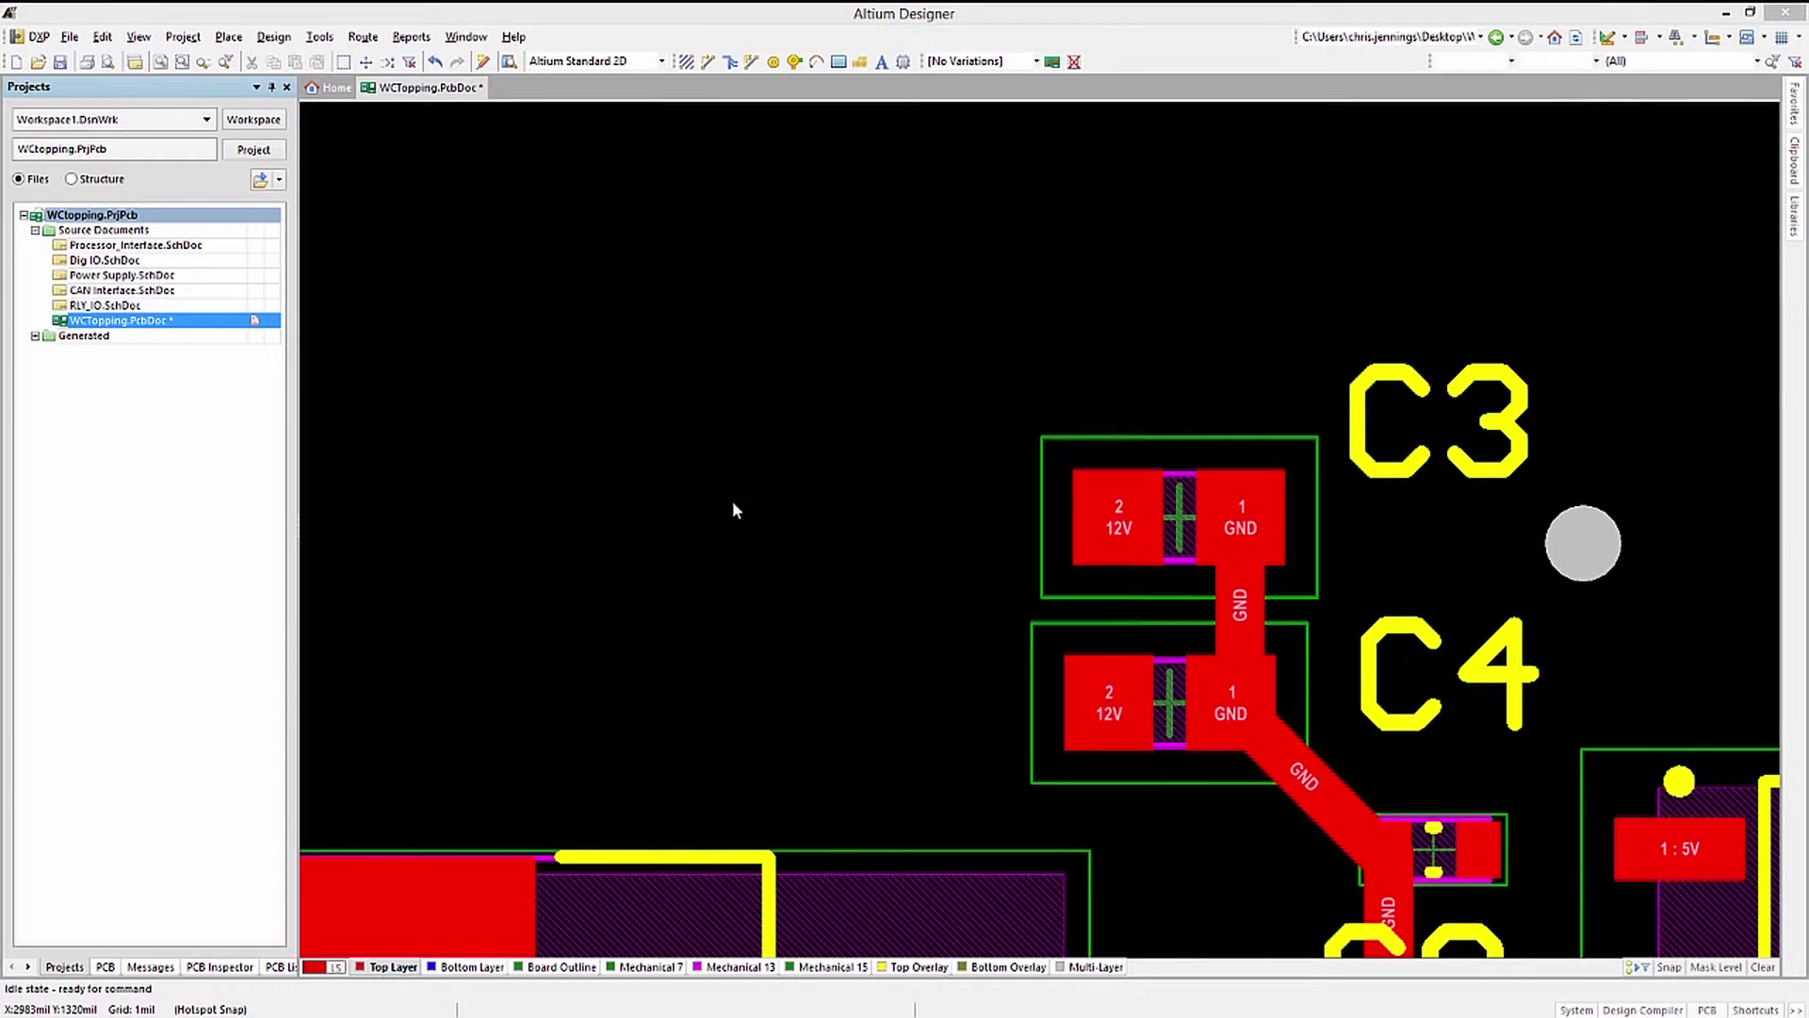
pyautogui.click(1120, 597)
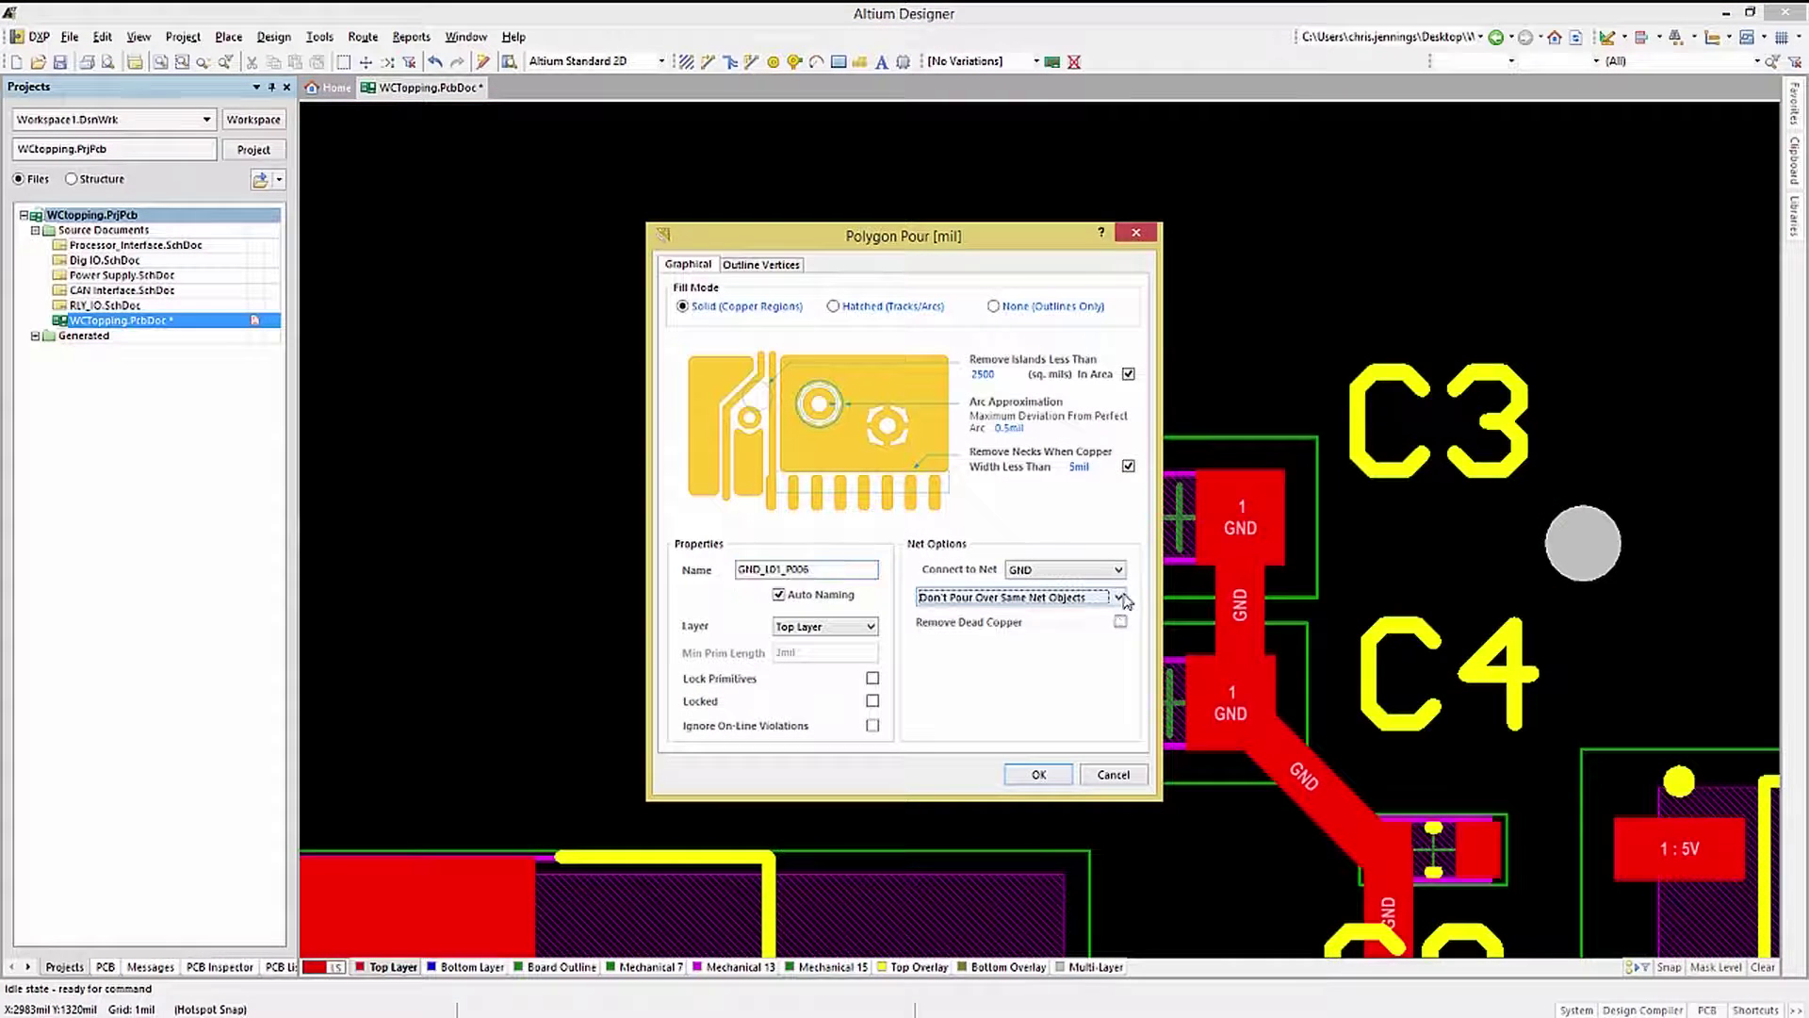
pyautogui.click(1125, 600)
pyautogui.click(1037, 643)
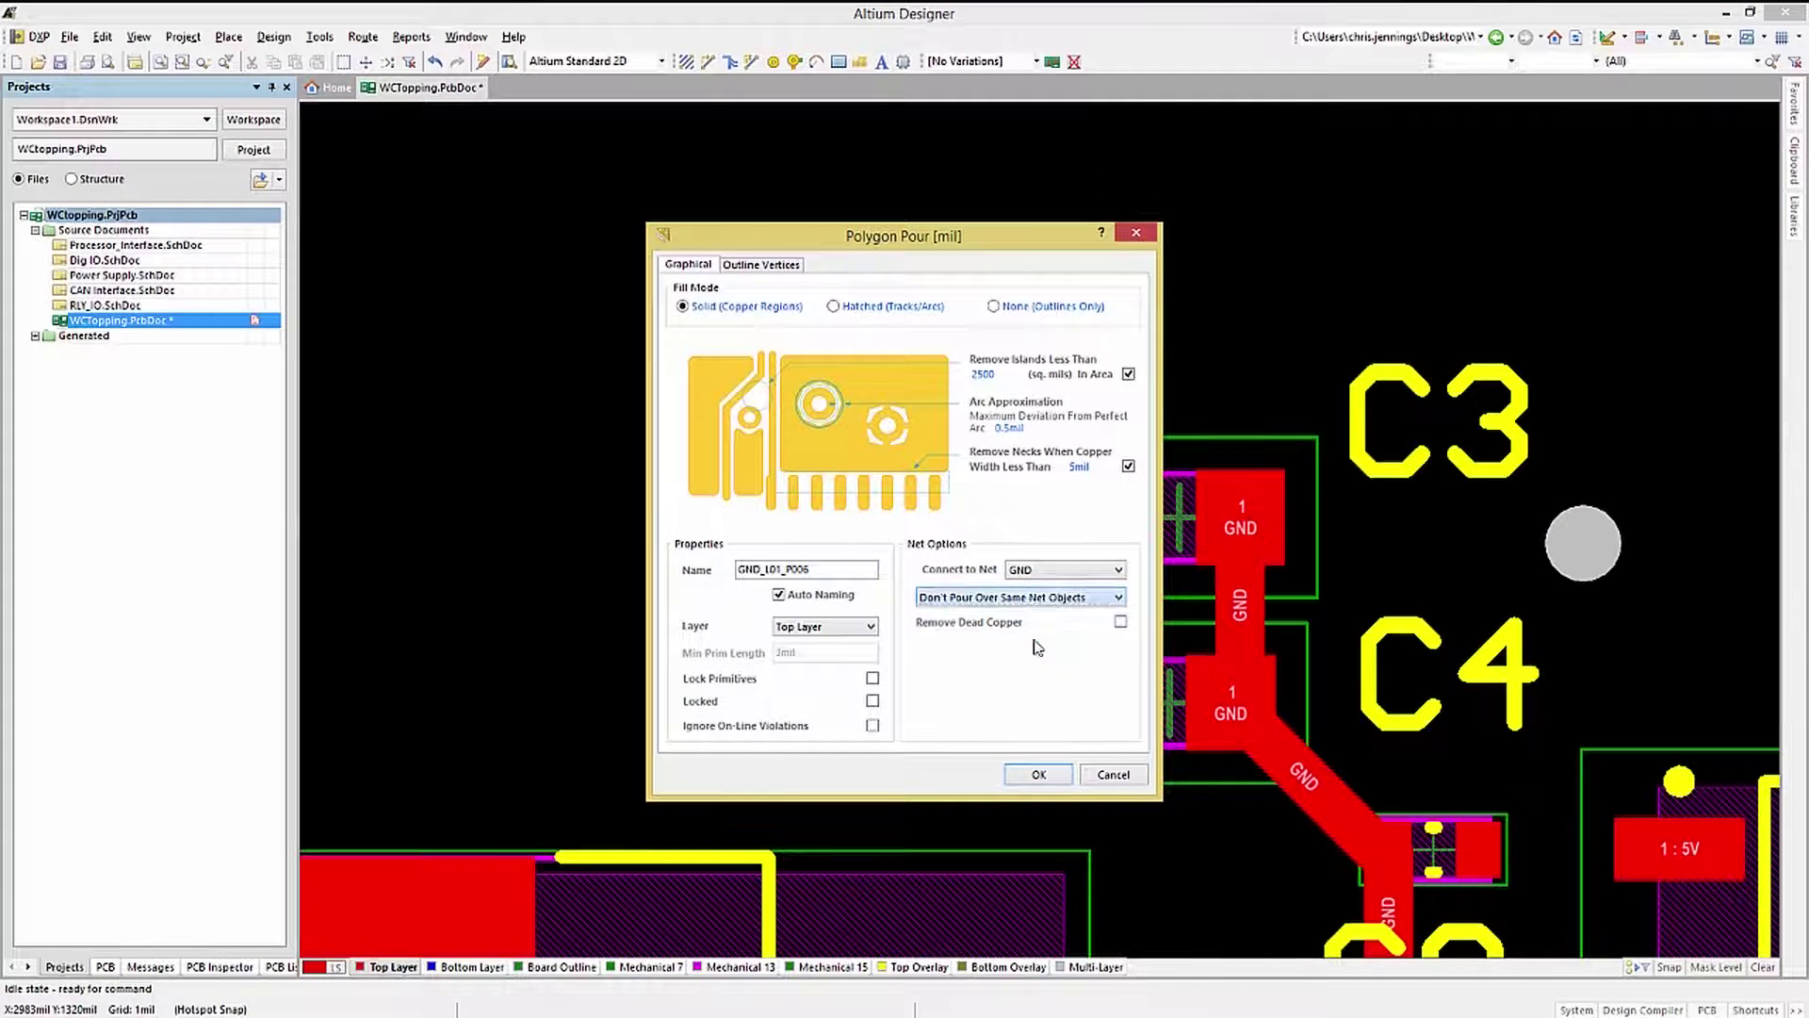
pyautogui.click(1038, 772)
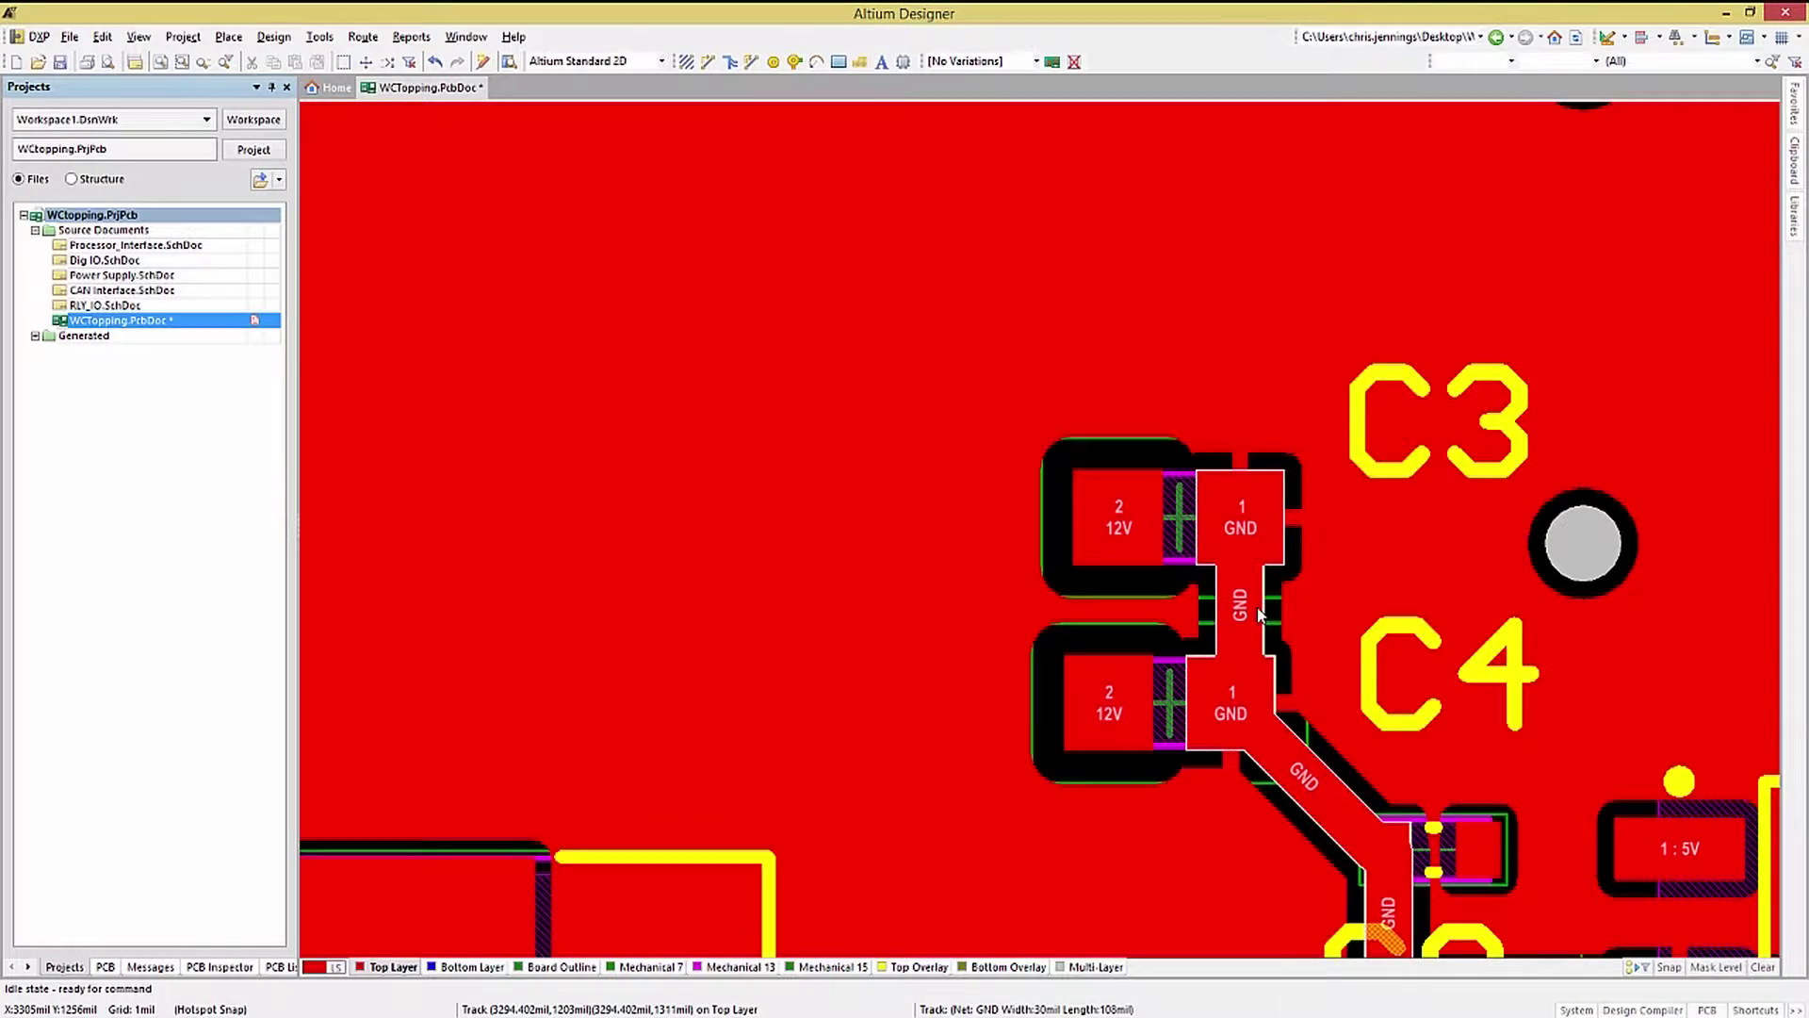
pyautogui.press('v')
pyautogui.press('f')
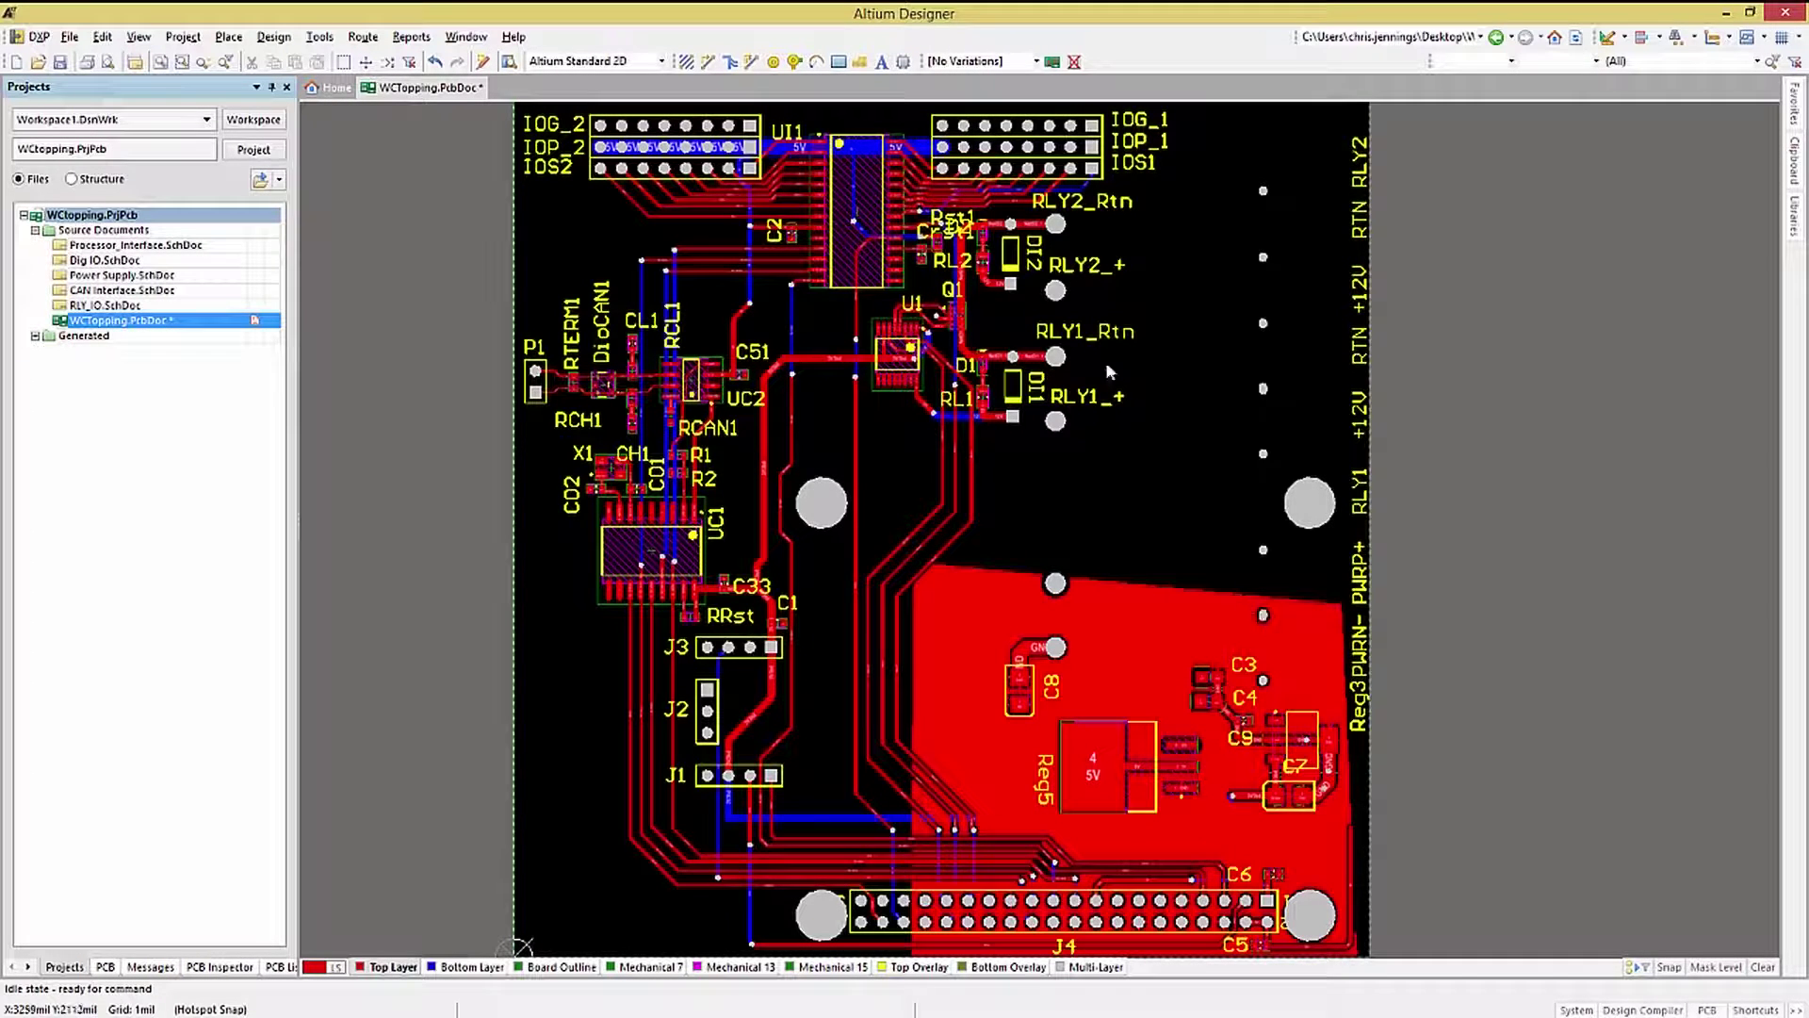
# Place a second Top Layer GND pour with a five-corner outline near RL1, D1 and J1–J3
pyautogui.click(229, 38)
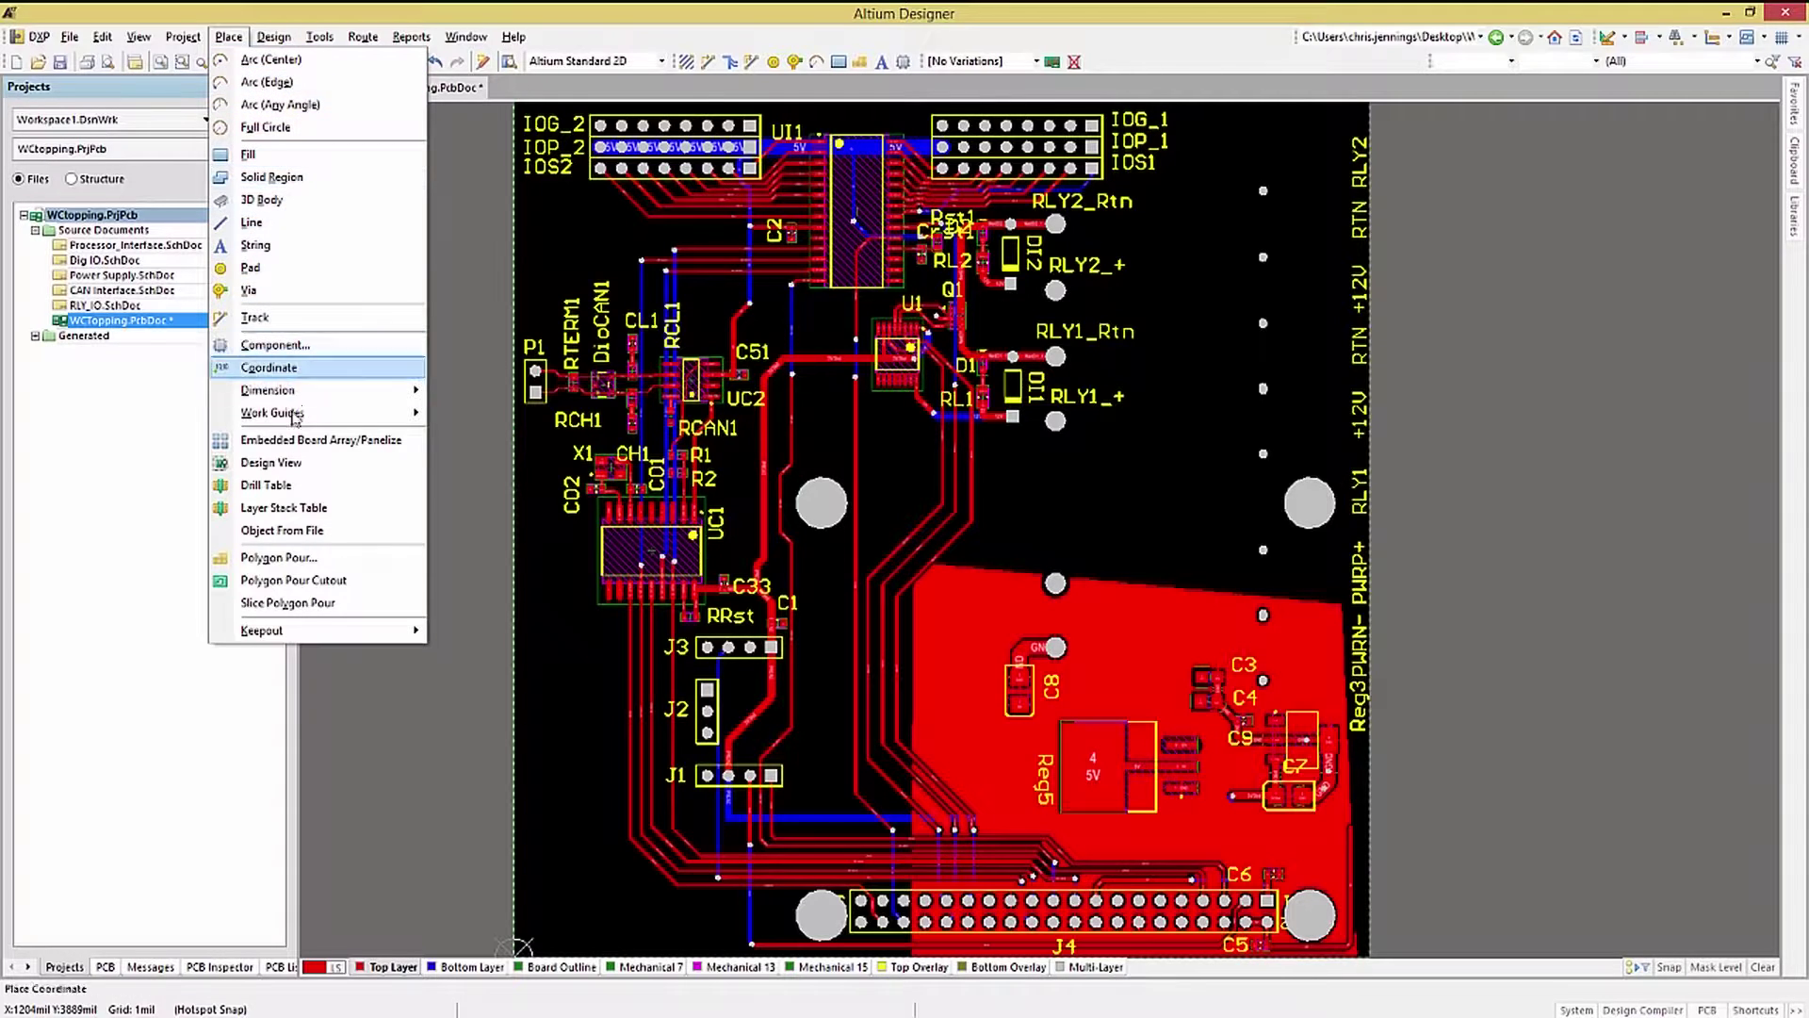
pyautogui.click(304, 556)
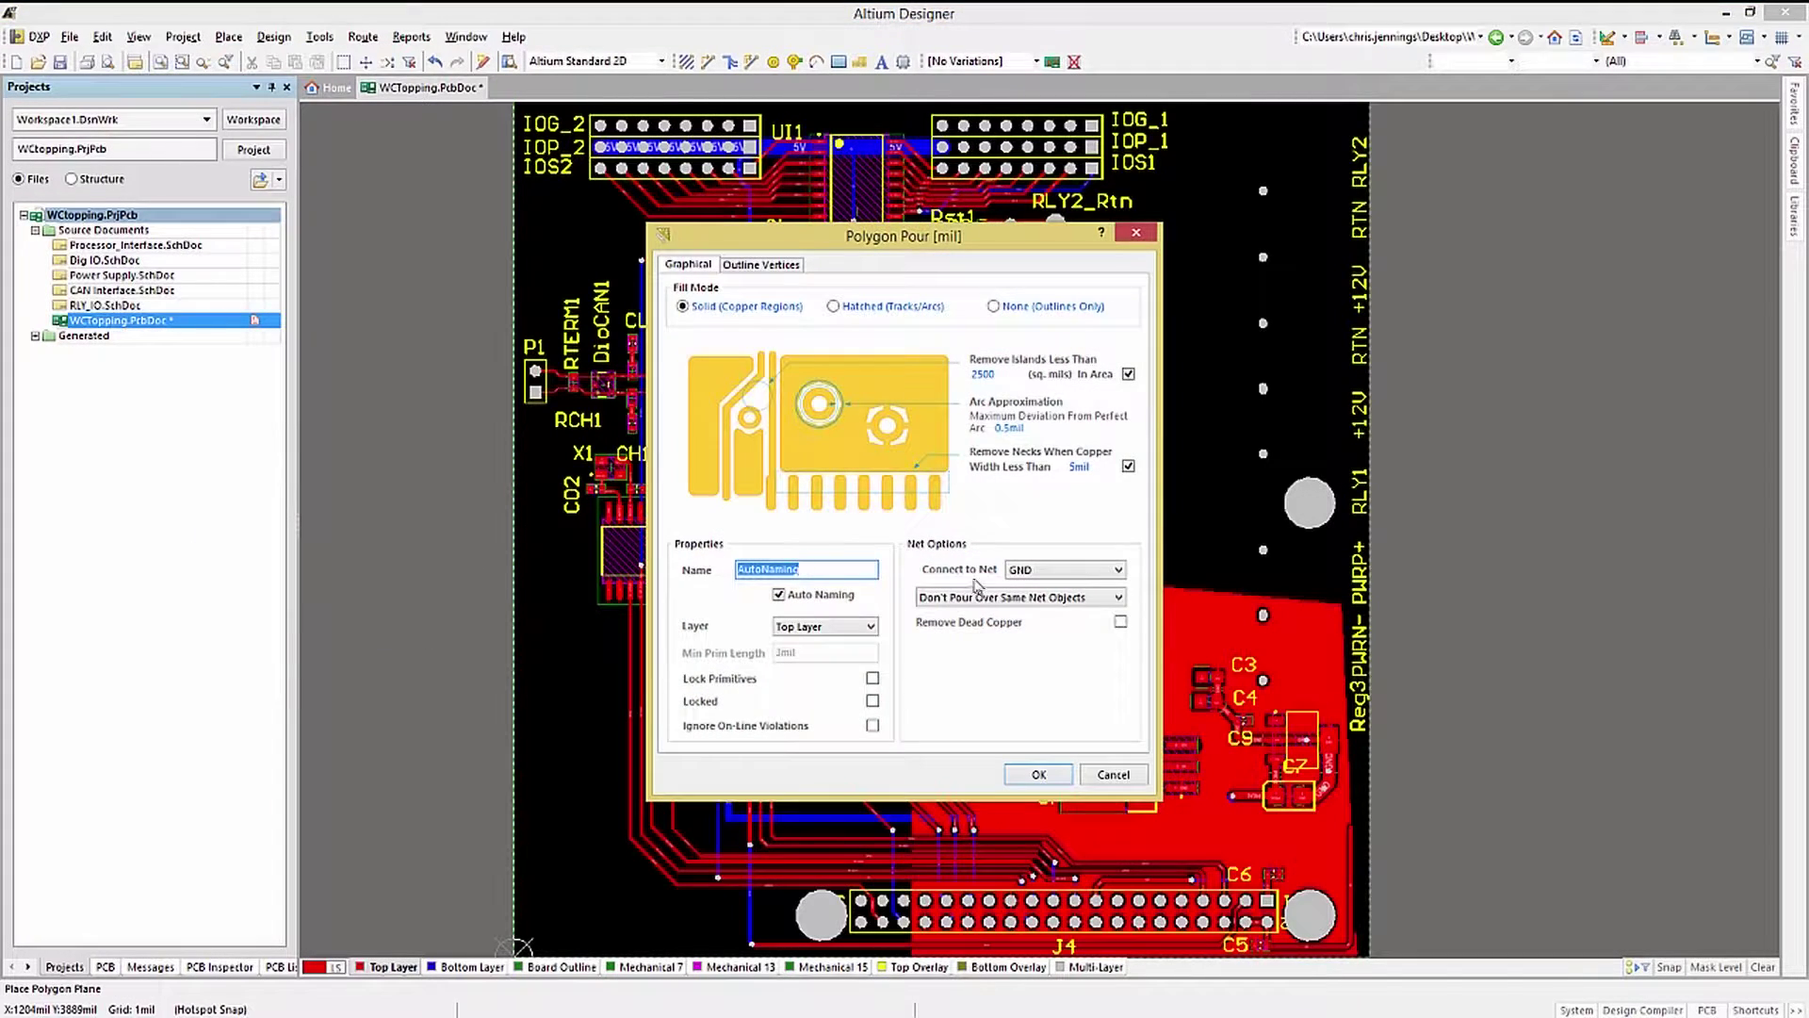
pyautogui.click(1038, 774)
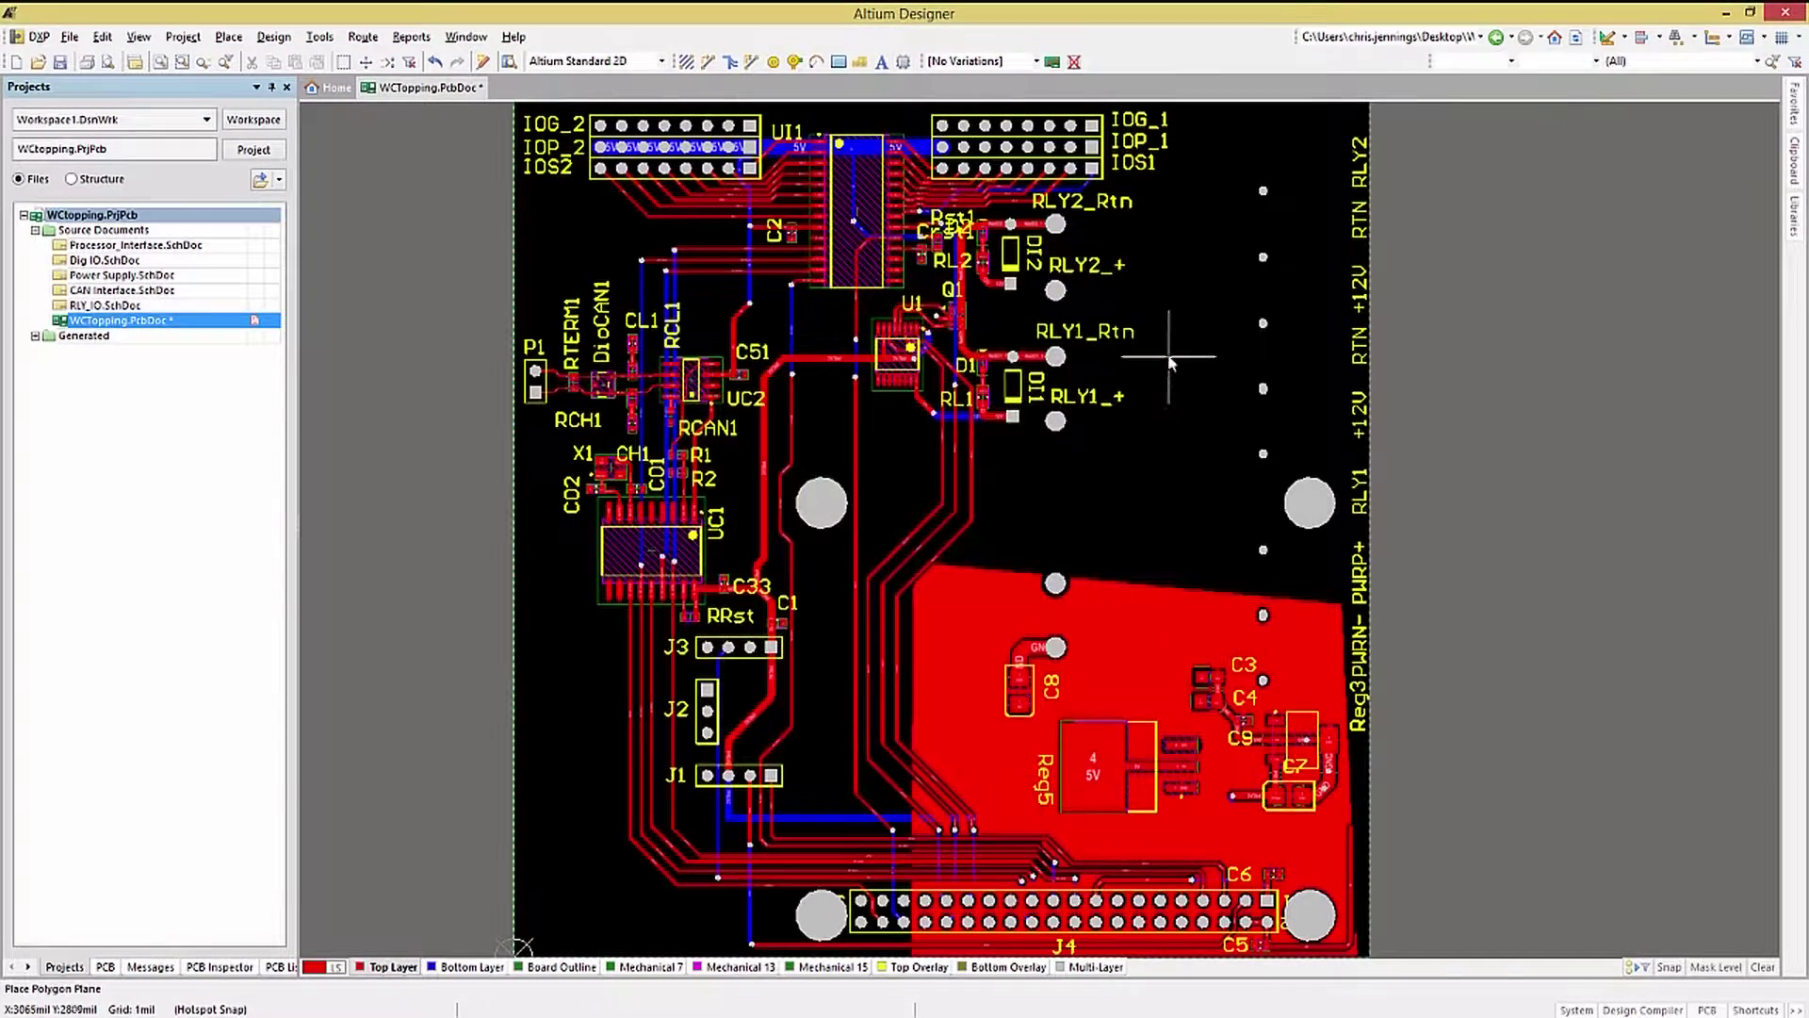
pyautogui.click(1168, 356)
pyautogui.click(1154, 579)
pyautogui.click(933, 765)
pyautogui.click(812, 763)
pyautogui.click(820, 367)
pyautogui.rightClick(820, 367)
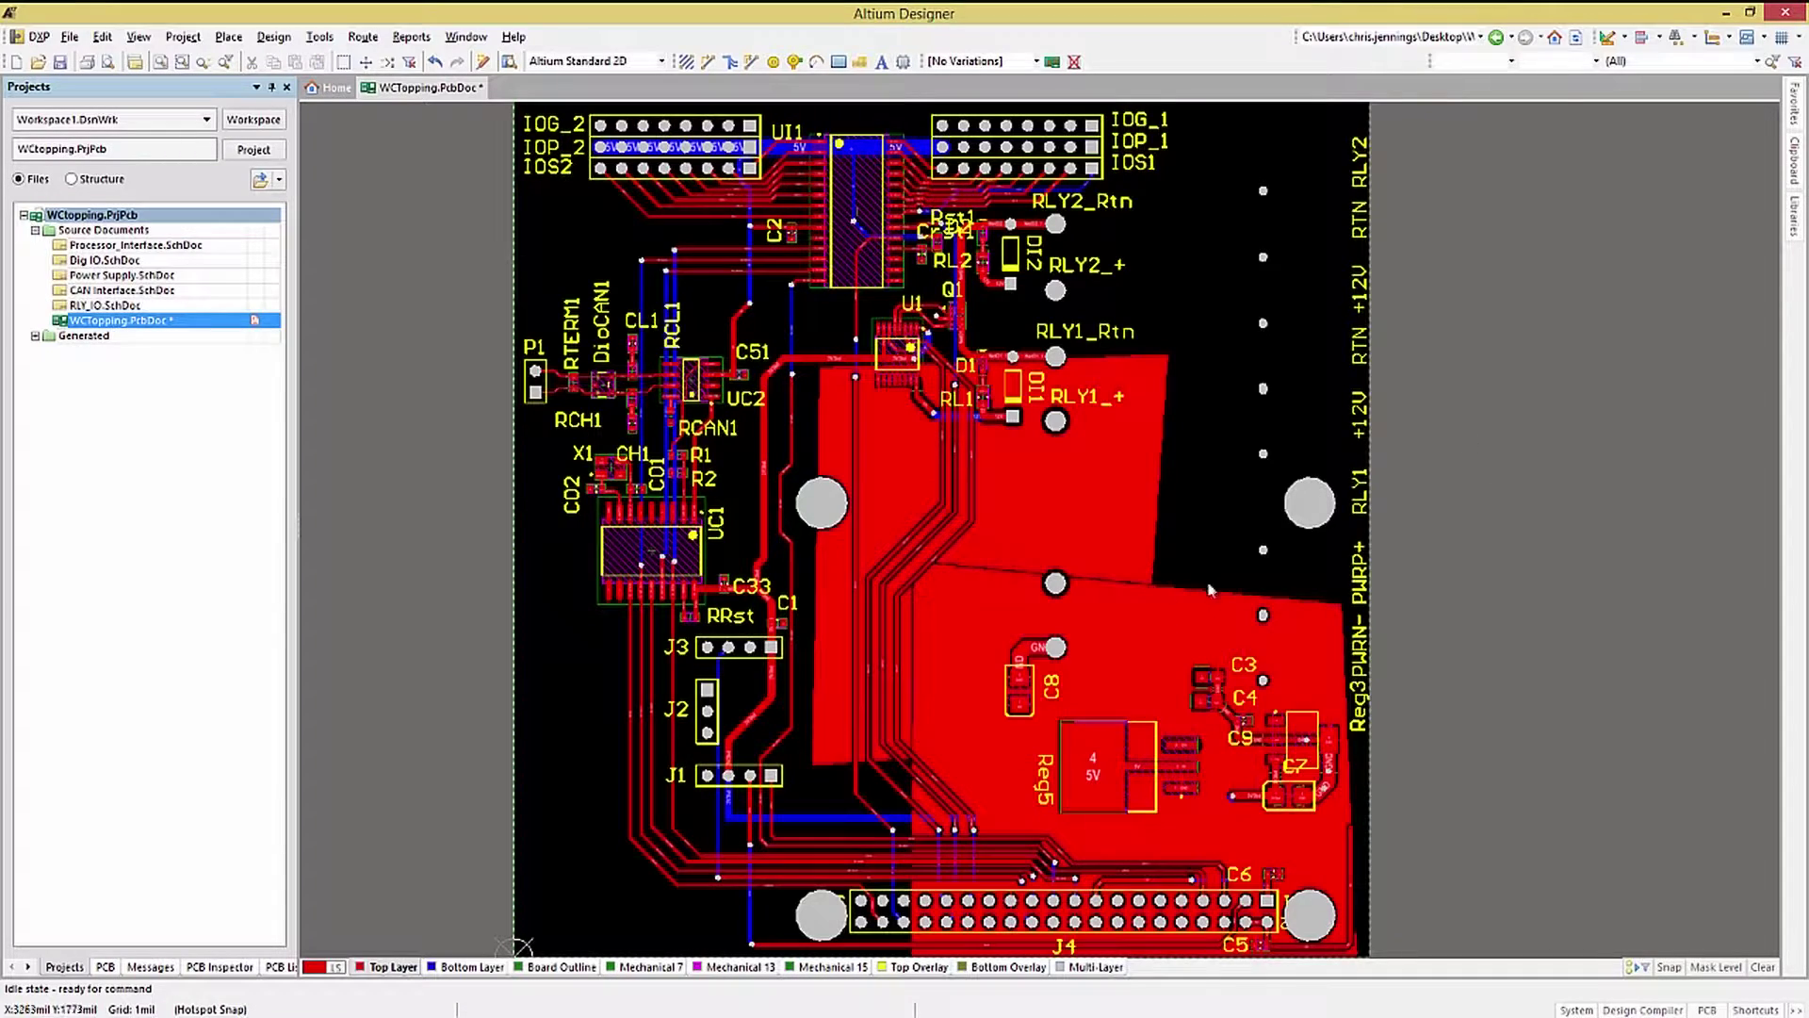
pyautogui.keyDown('ctrl'); pyautogui.scroll(4, 1099, 584); pyautogui.keyUp('ctrl')
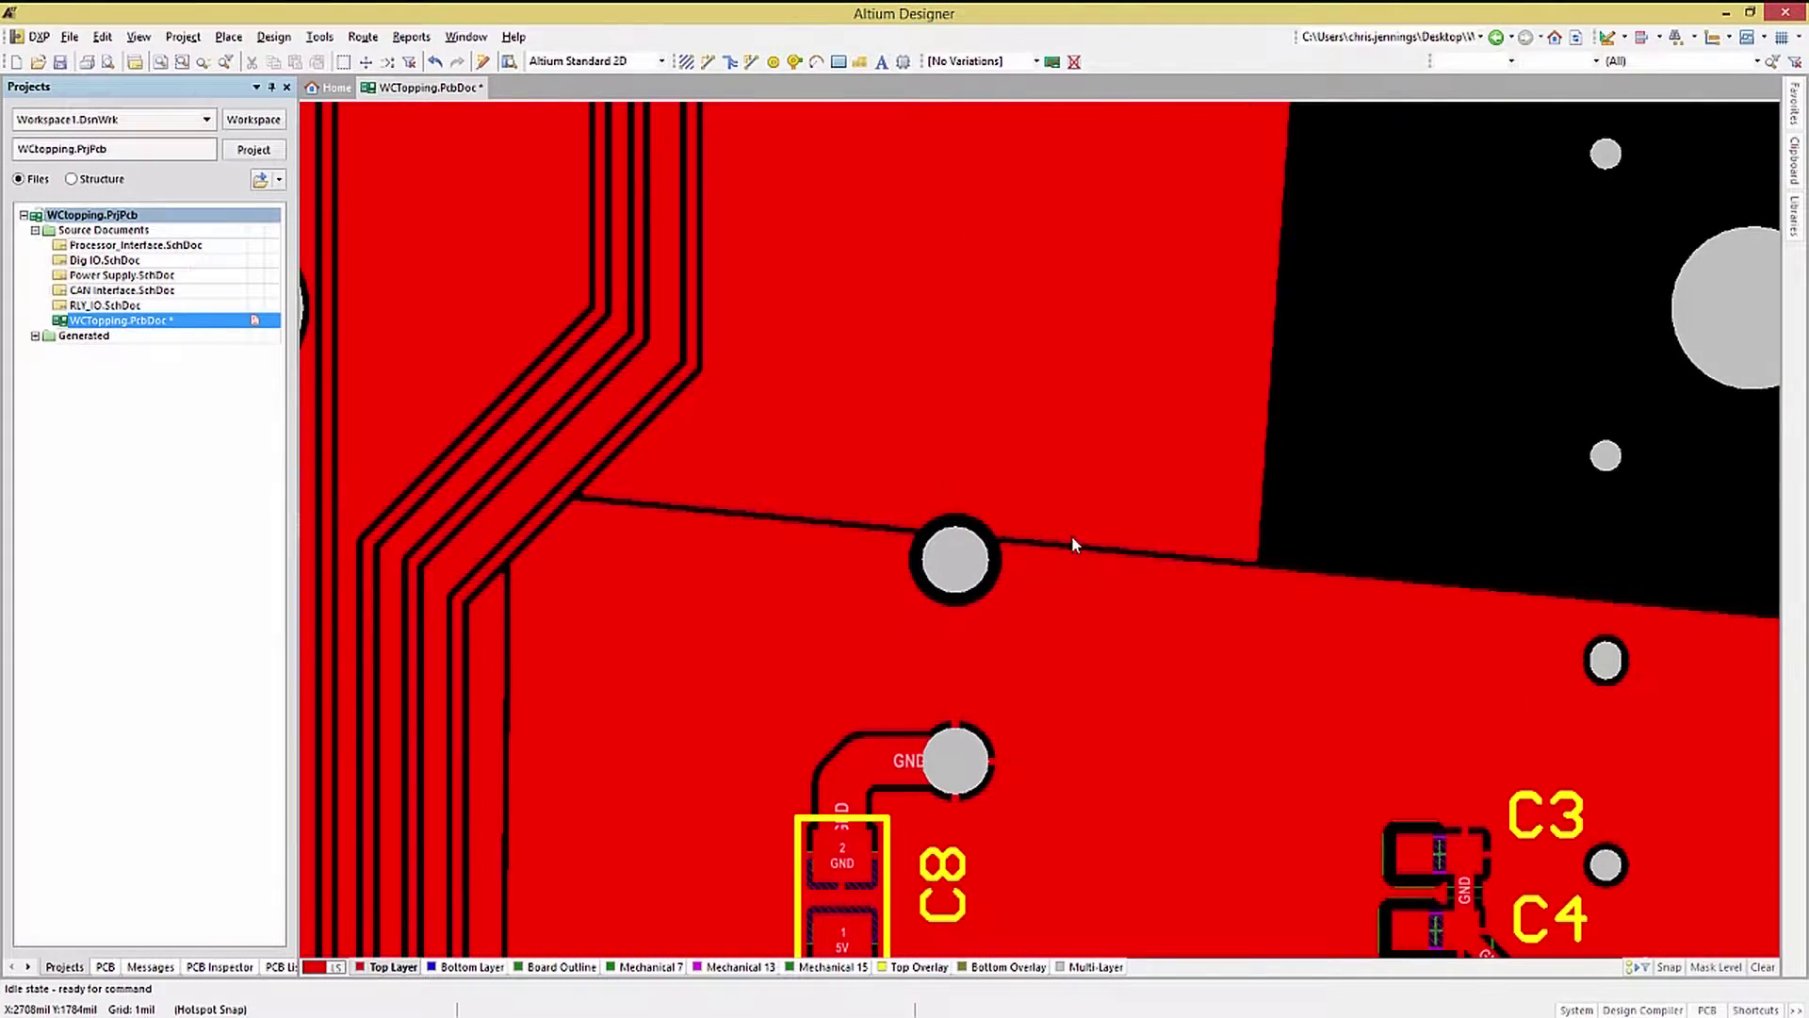
pyautogui.keyDown('ctrl'); pyautogui.scroll(-3, 1354, 484); pyautogui.keyUp('ctrl')
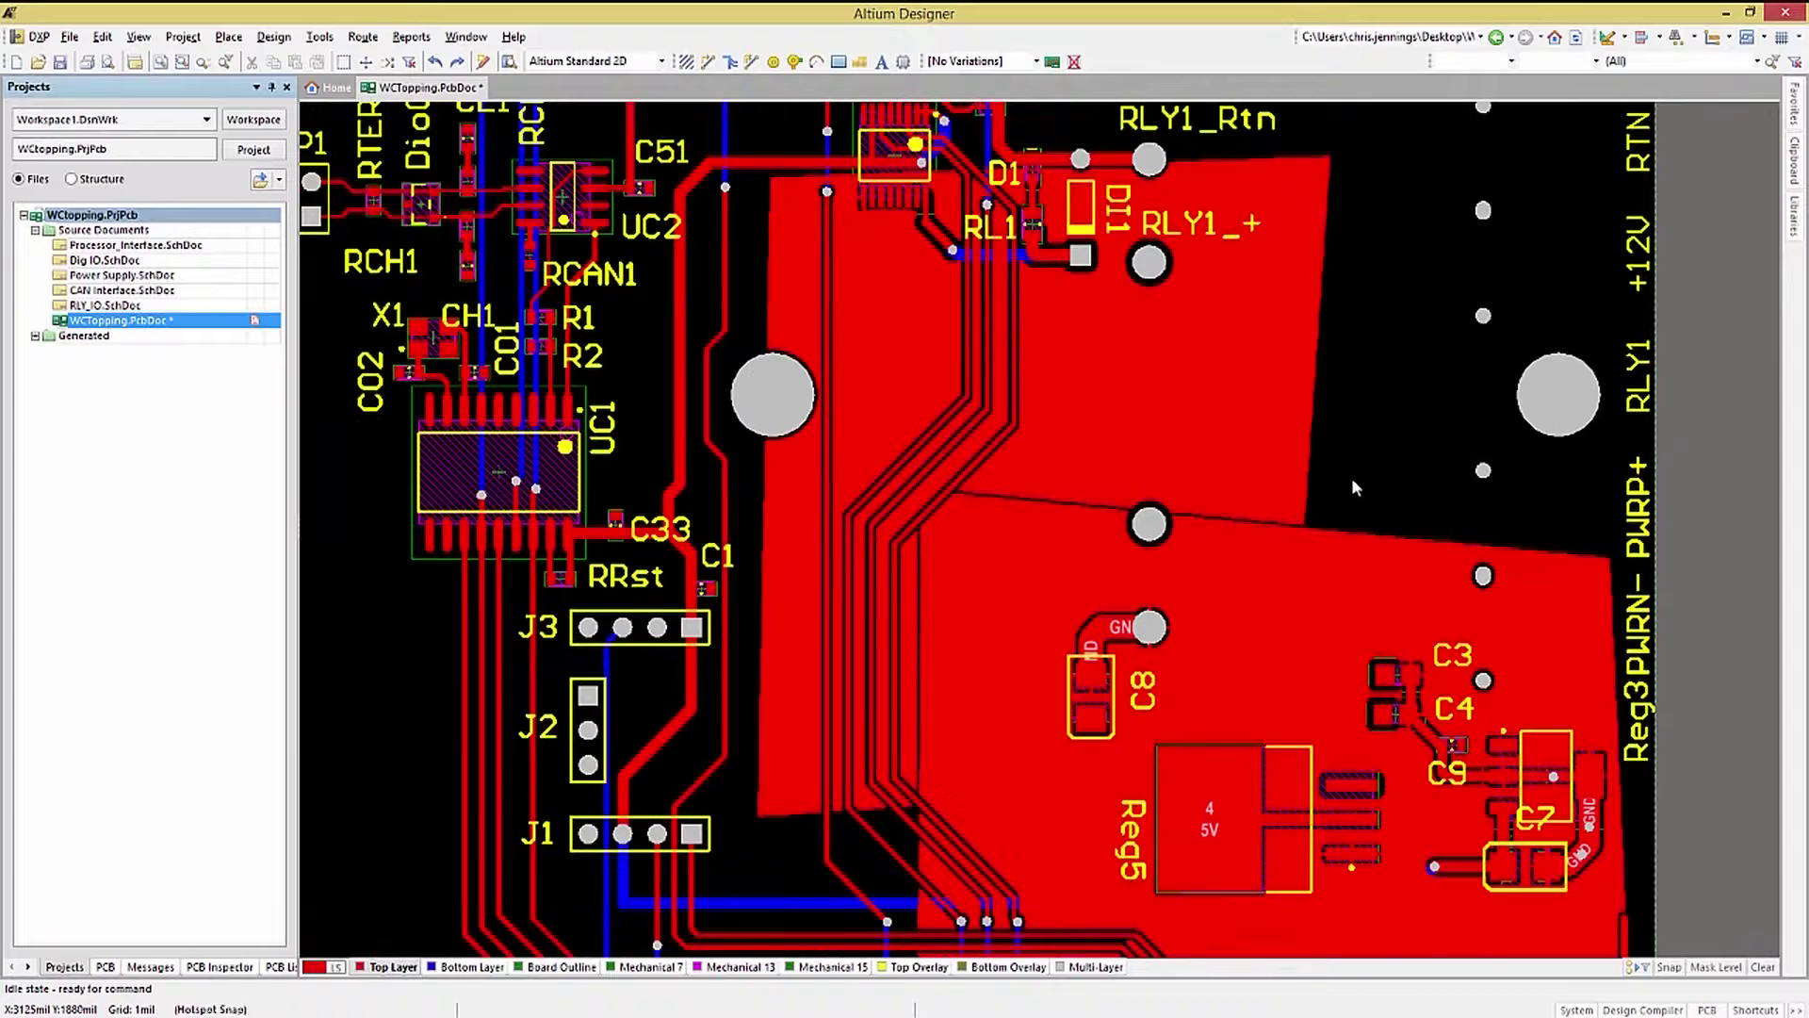
pyautogui.doubleClick(1244, 457)
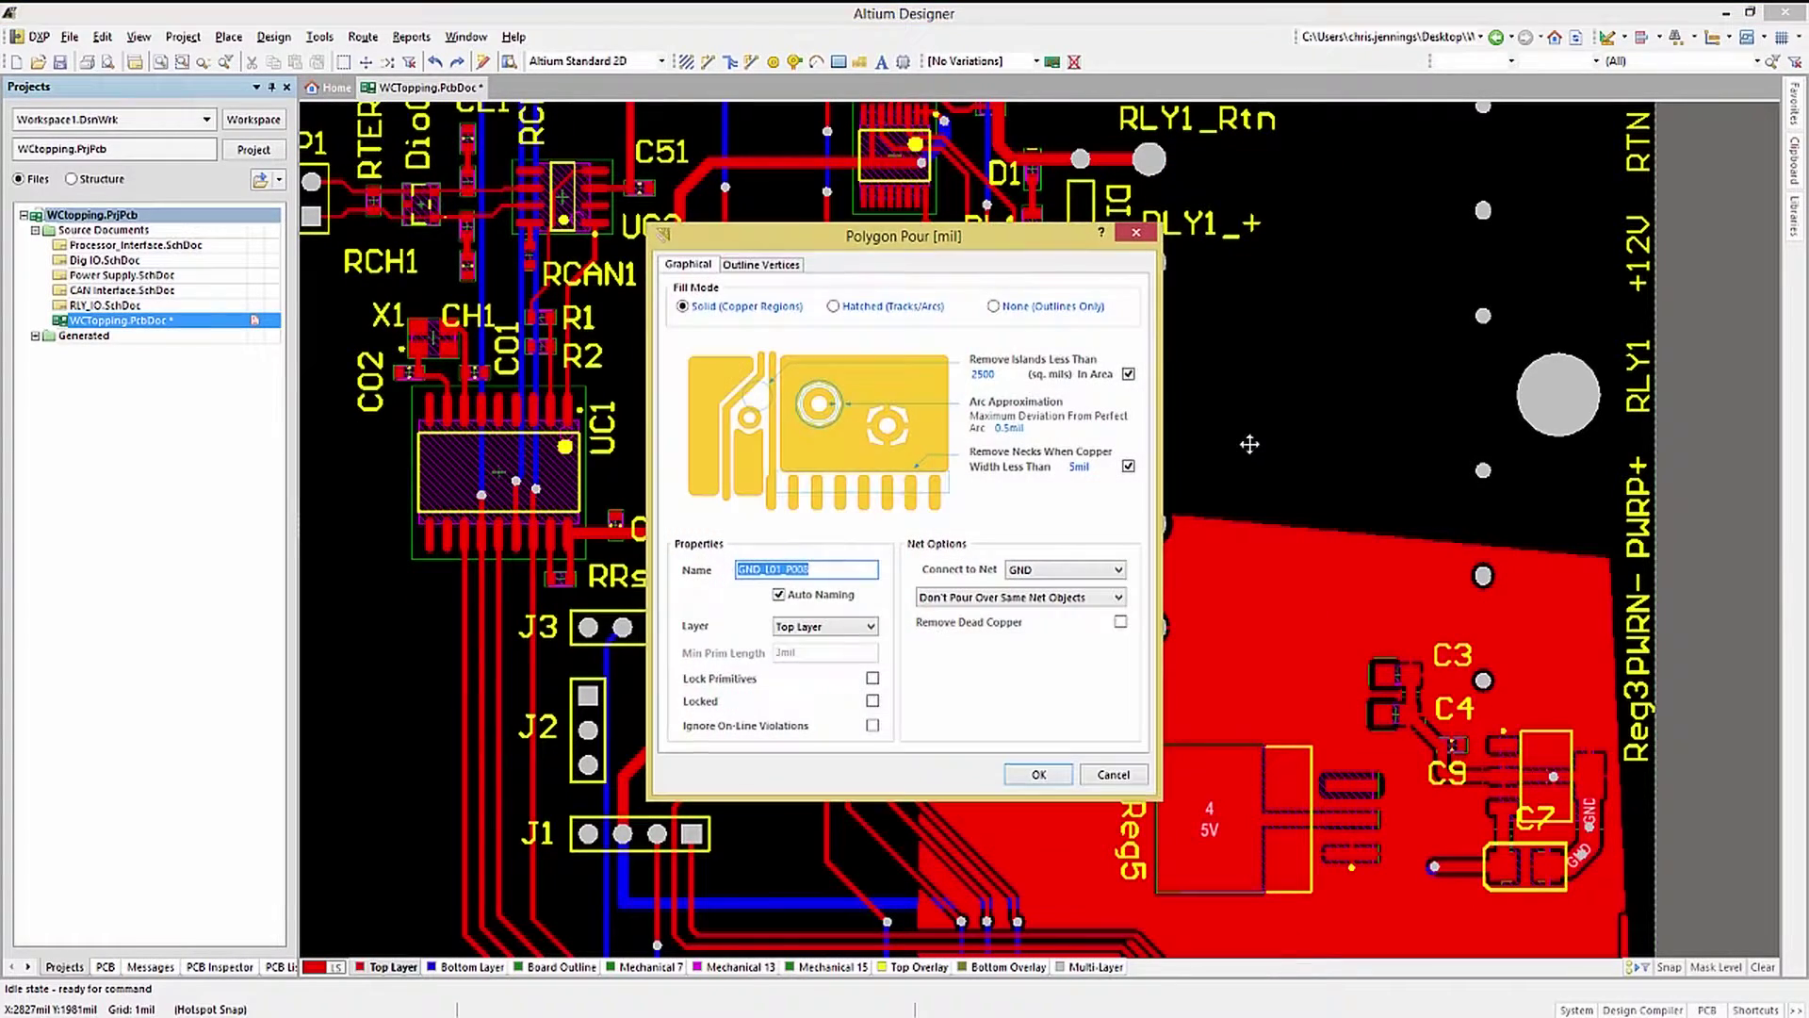
# Enable Remove Dead Copper on the new upper GND pour and repour it
pyautogui.click(1120, 621)
pyautogui.moveTo(1047, 245); pyautogui.dragTo(1591, 224)
pyautogui.click(1583, 754)
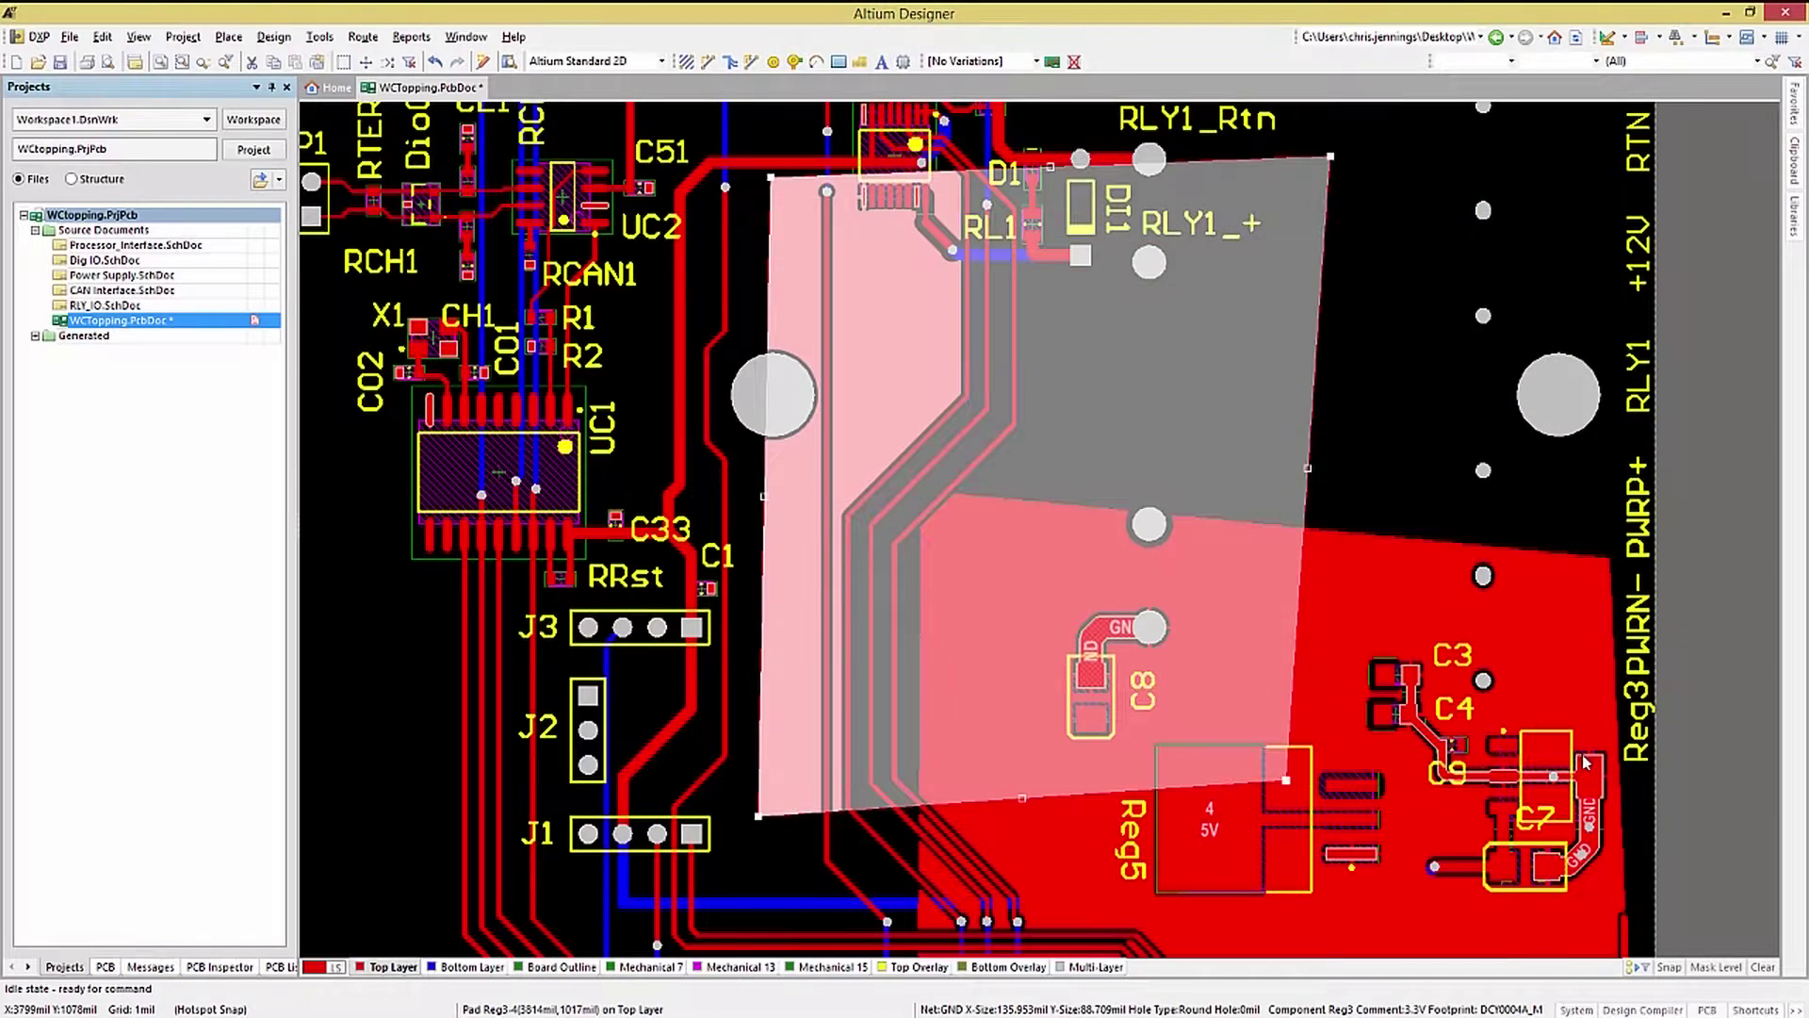
# Set pour GND_L01_P006 to Pour Over All Same Net Objects and repour it
pyautogui.click(1259, 590)
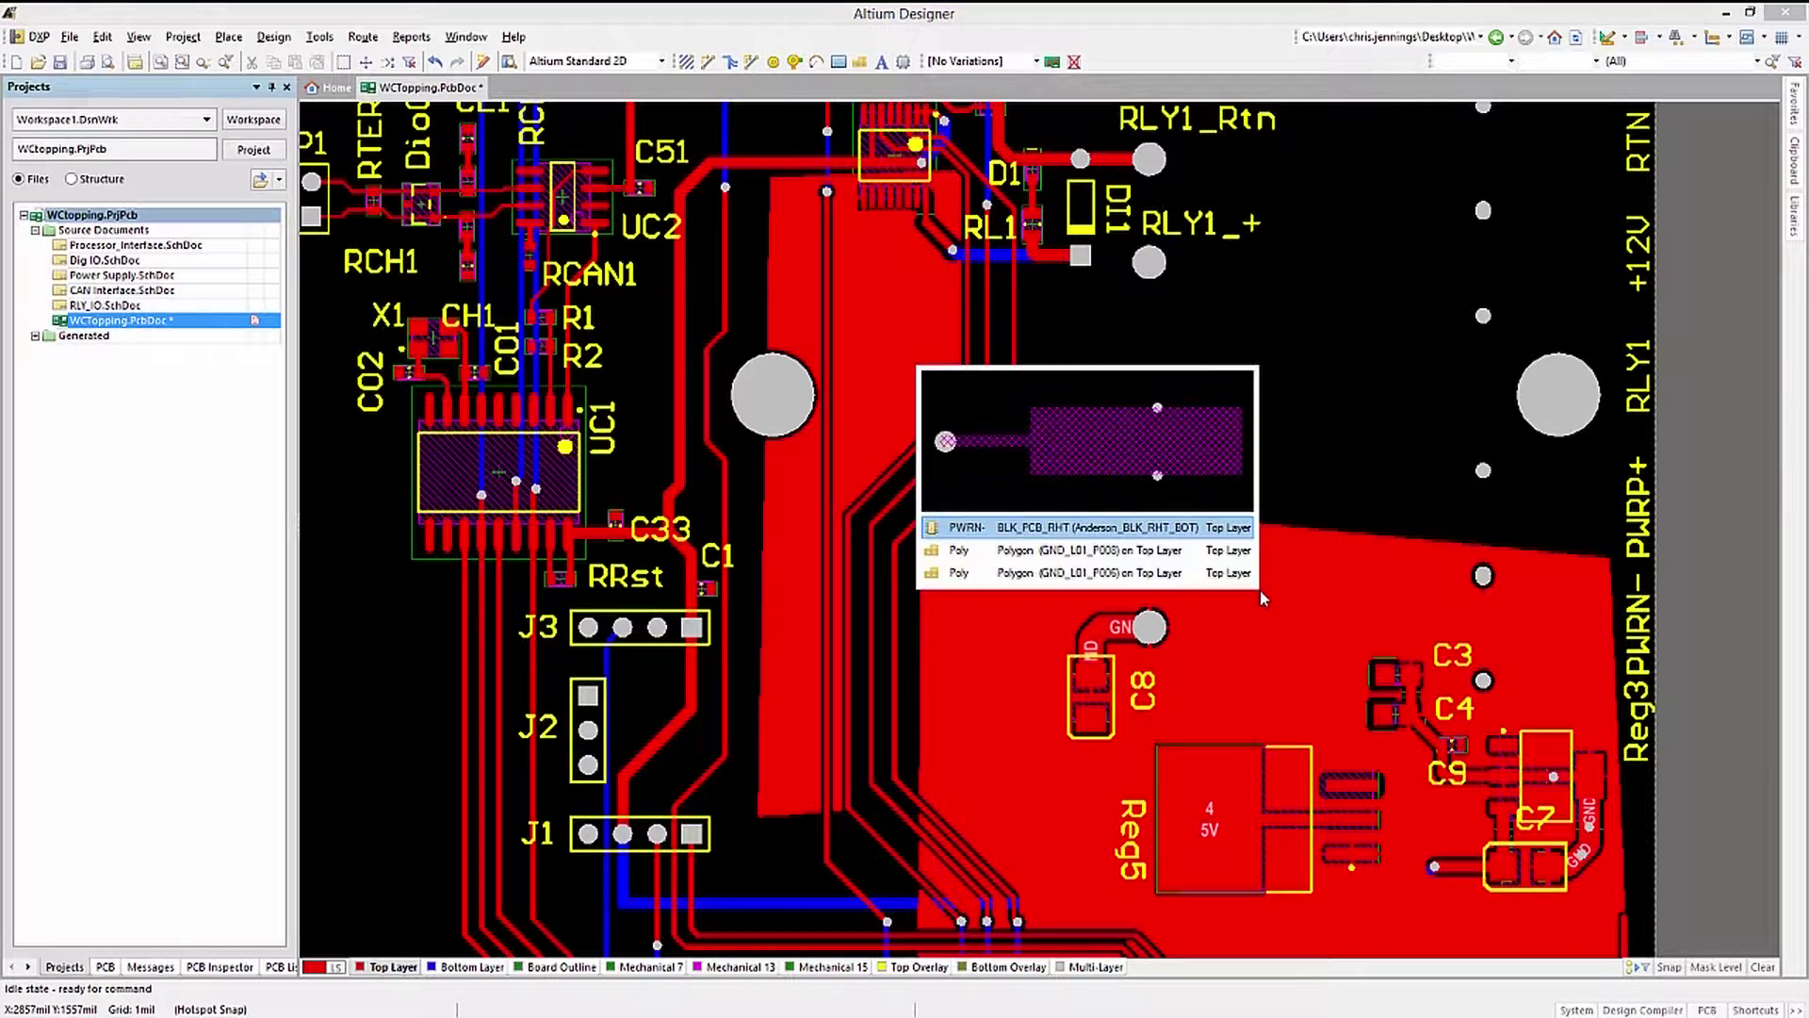
pyautogui.click(1154, 573)
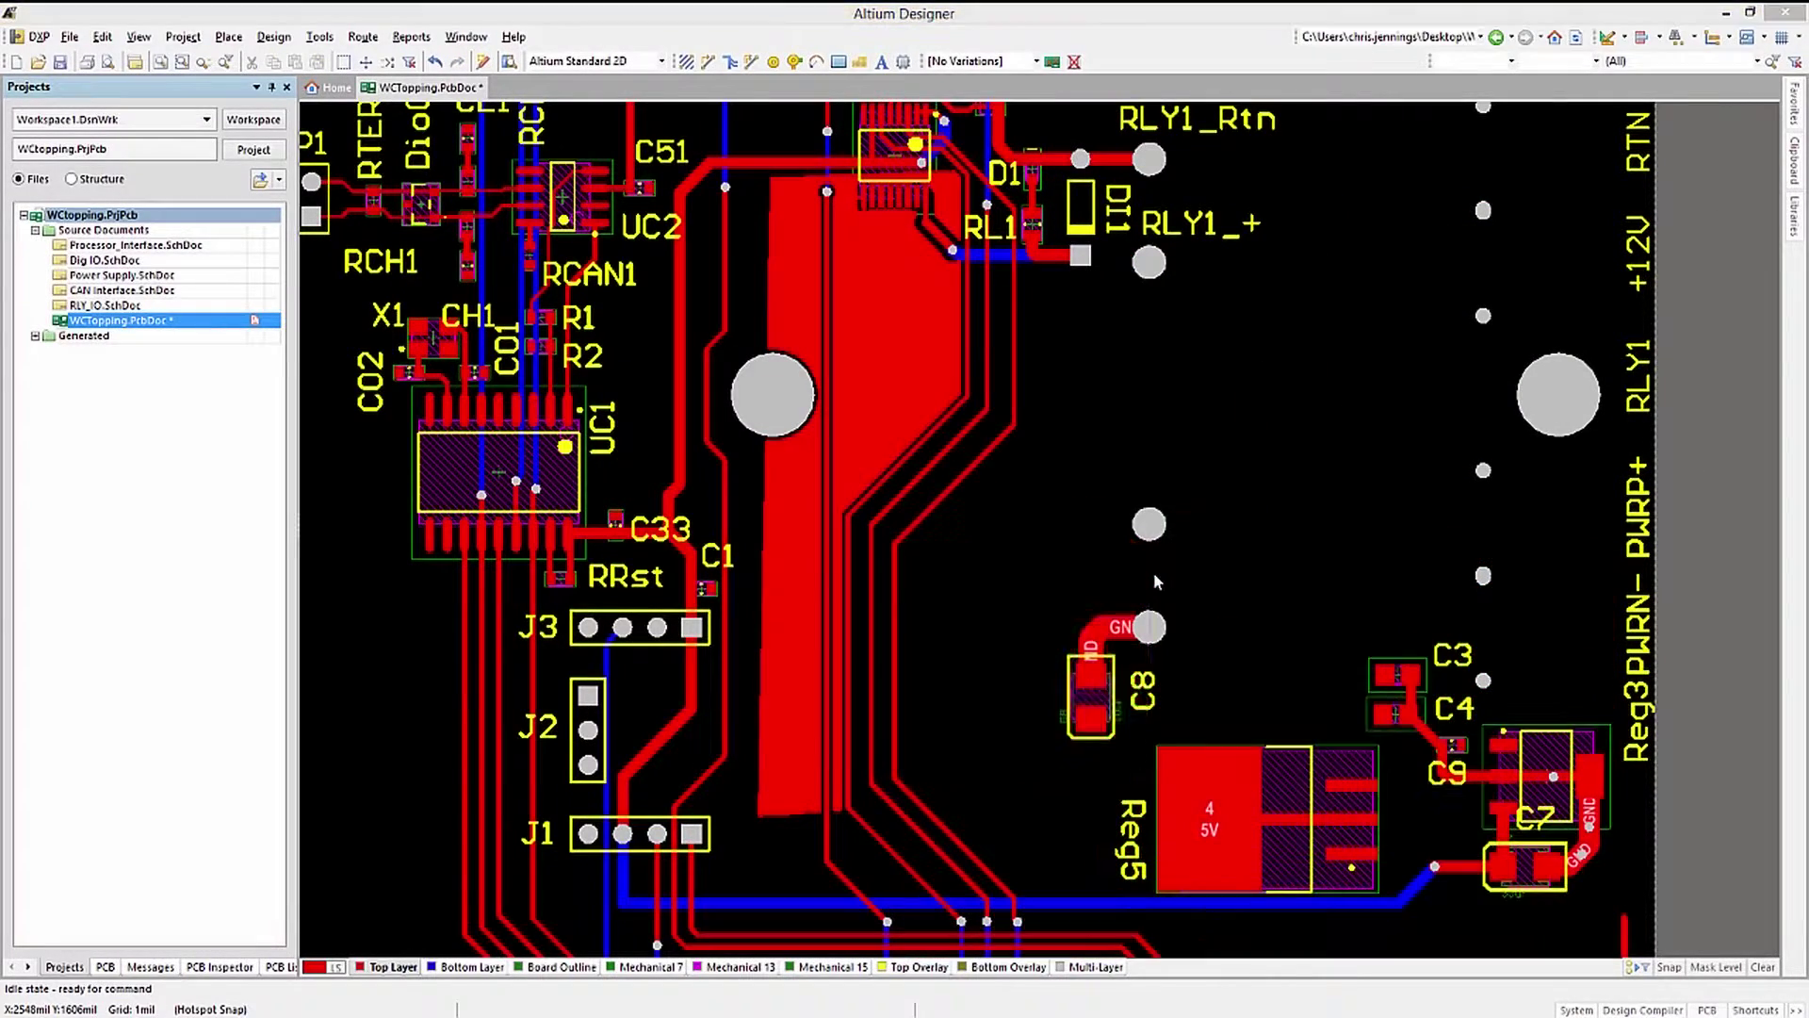
pyautogui.click(1119, 597)
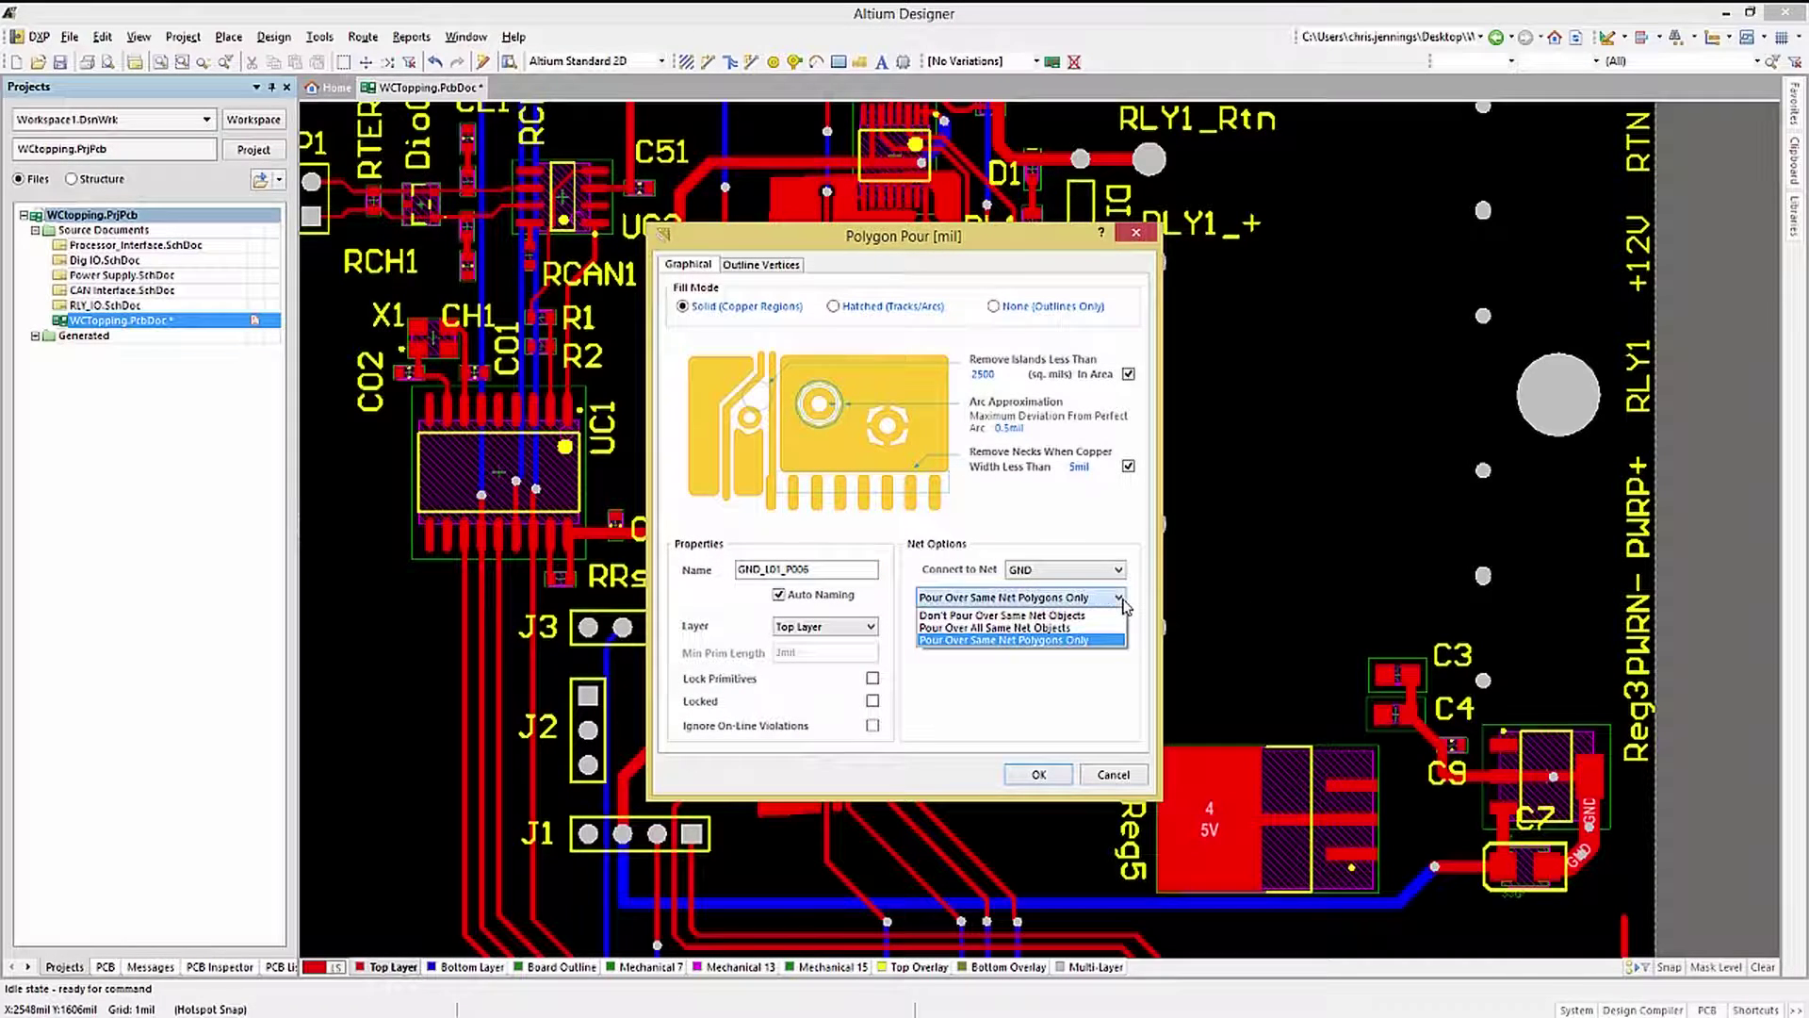
pyautogui.click(1055, 627)
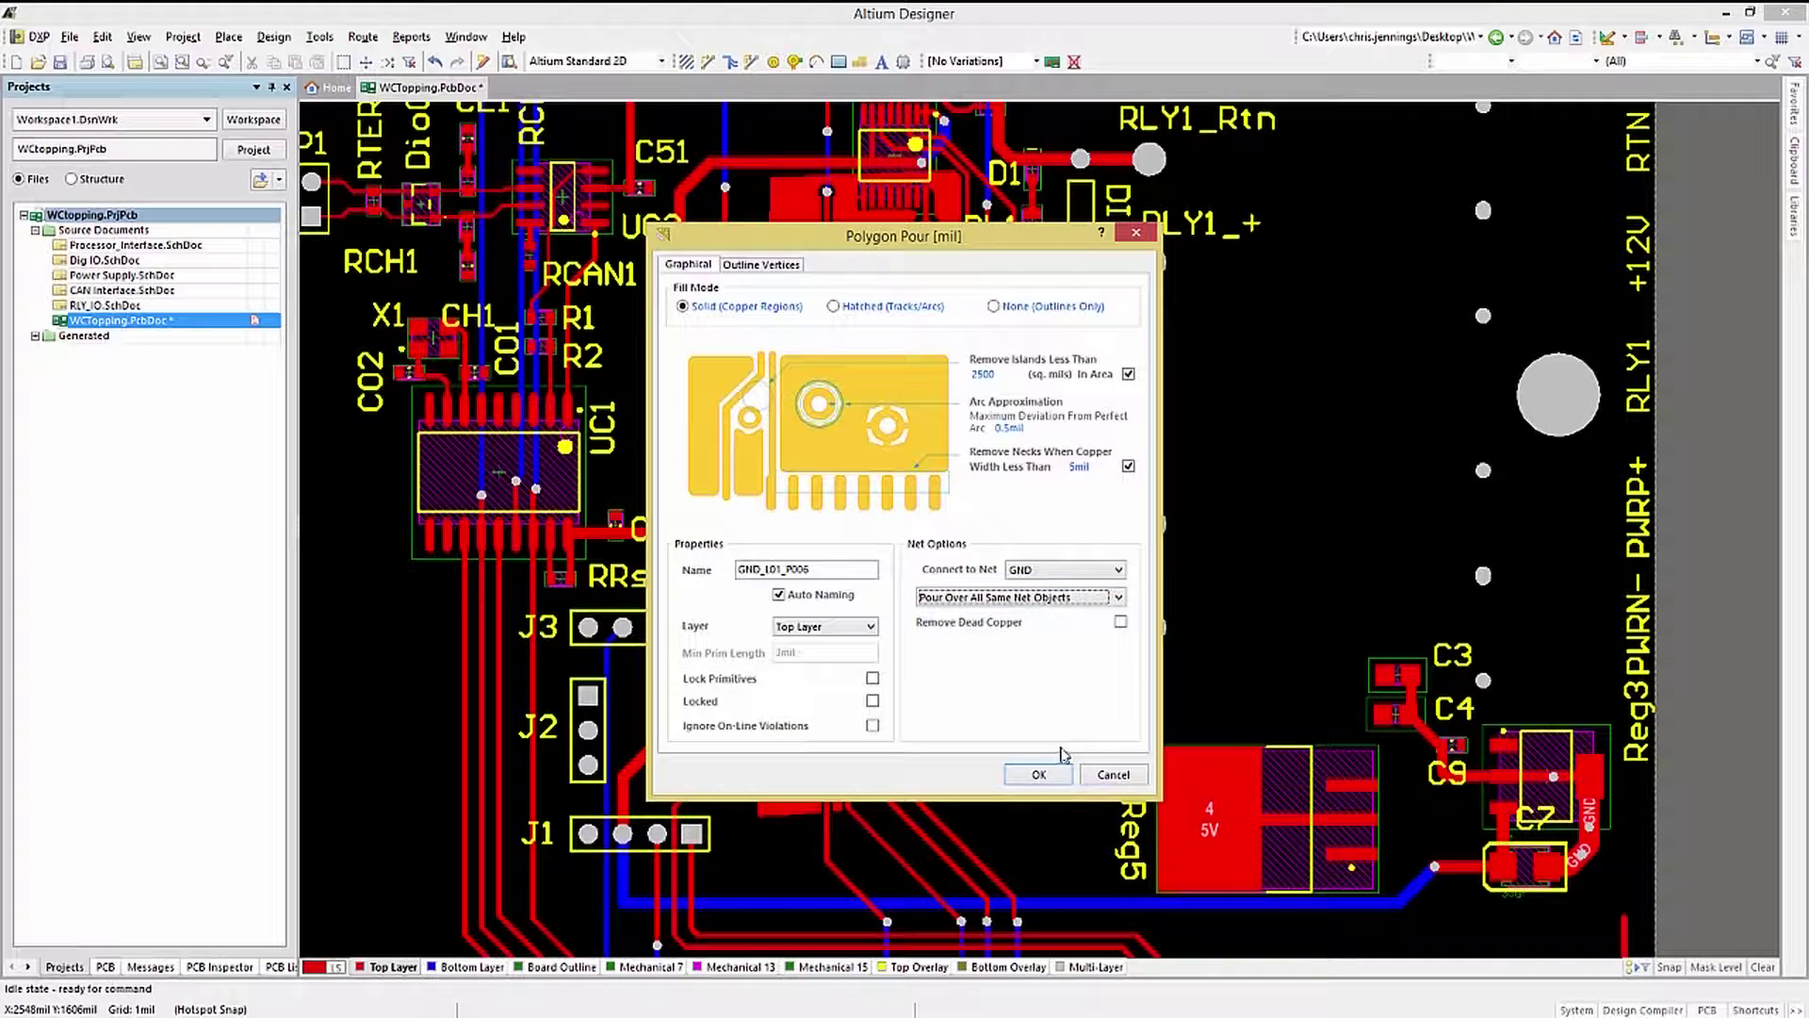
pyautogui.click(1043, 775)
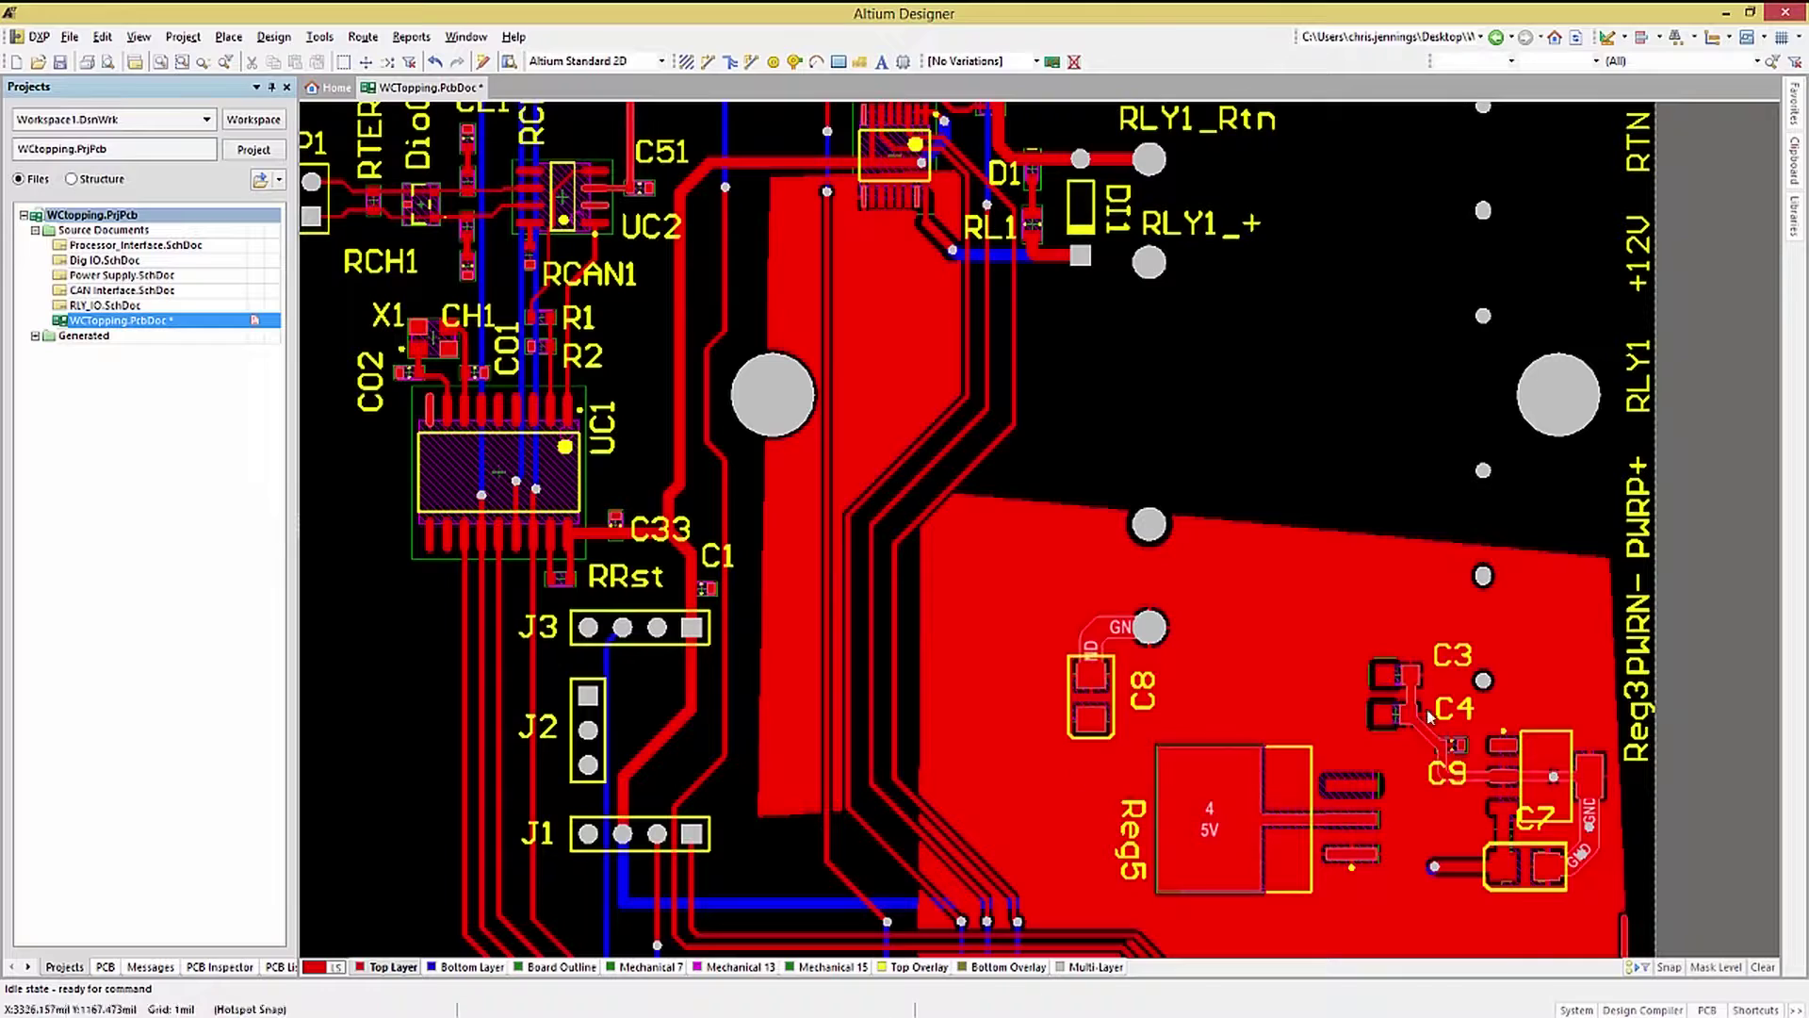
pyautogui.click(1272, 603)
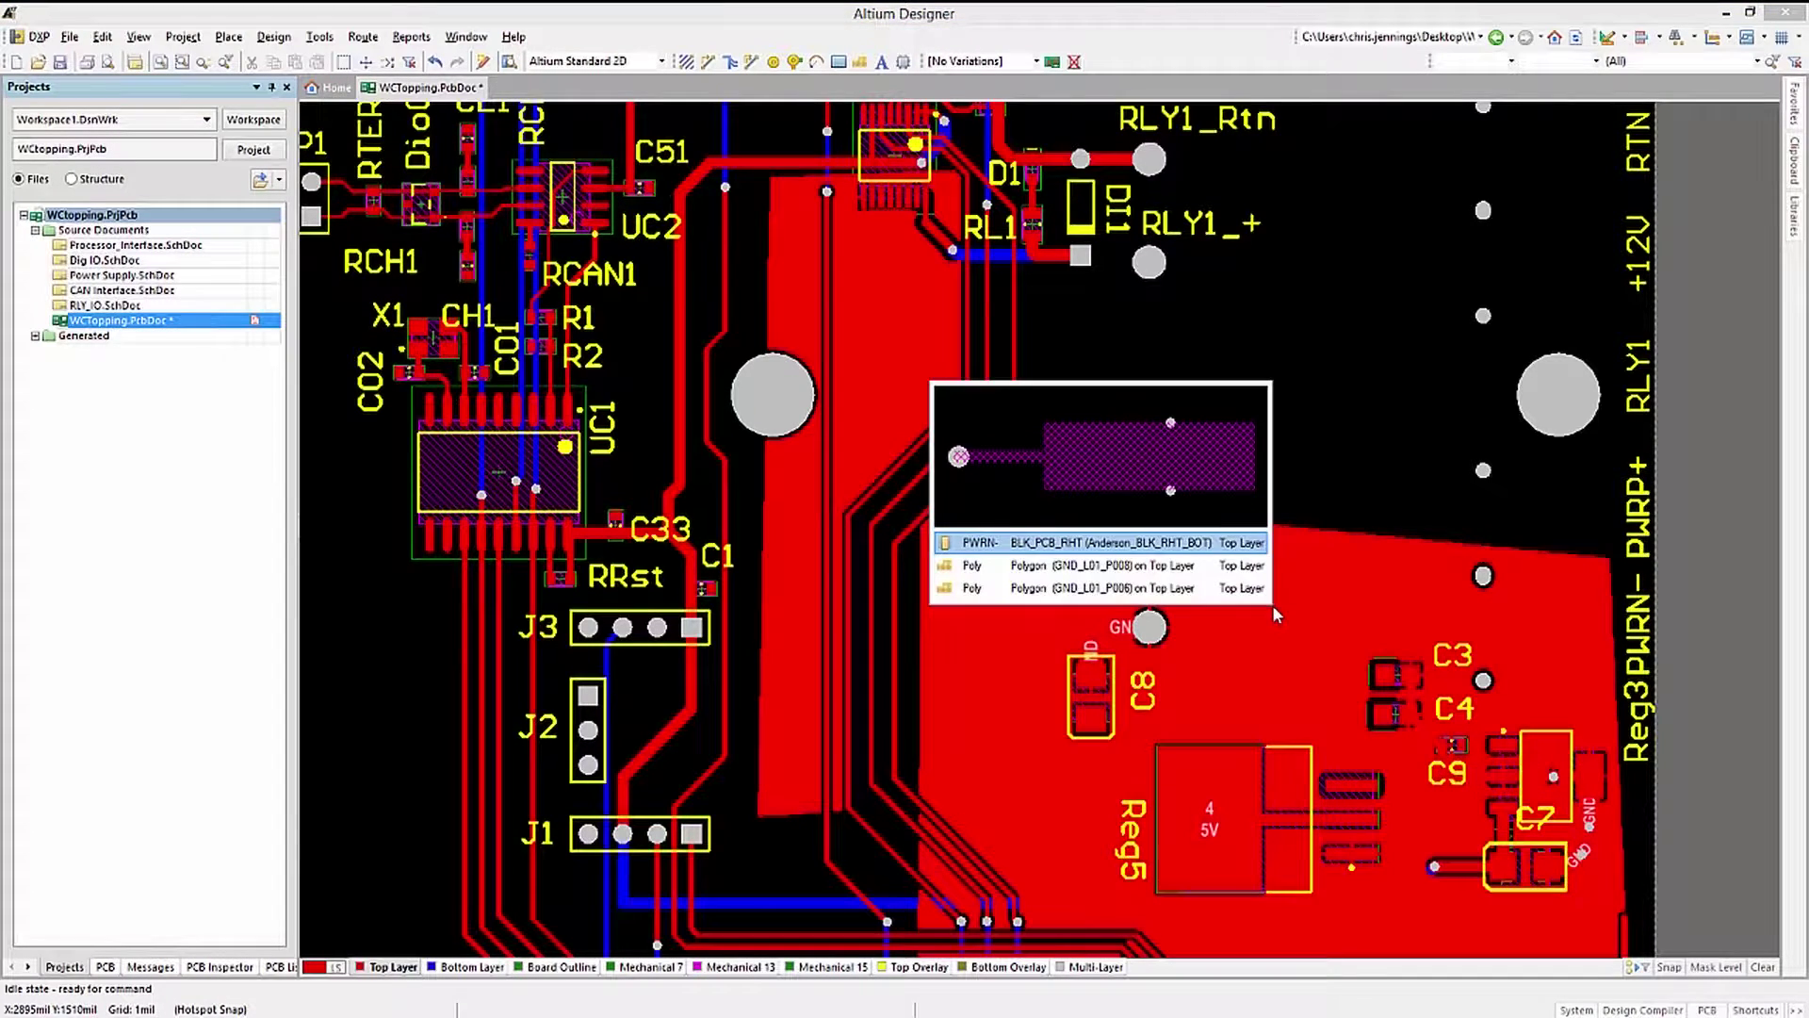
pyautogui.click(1127, 588)
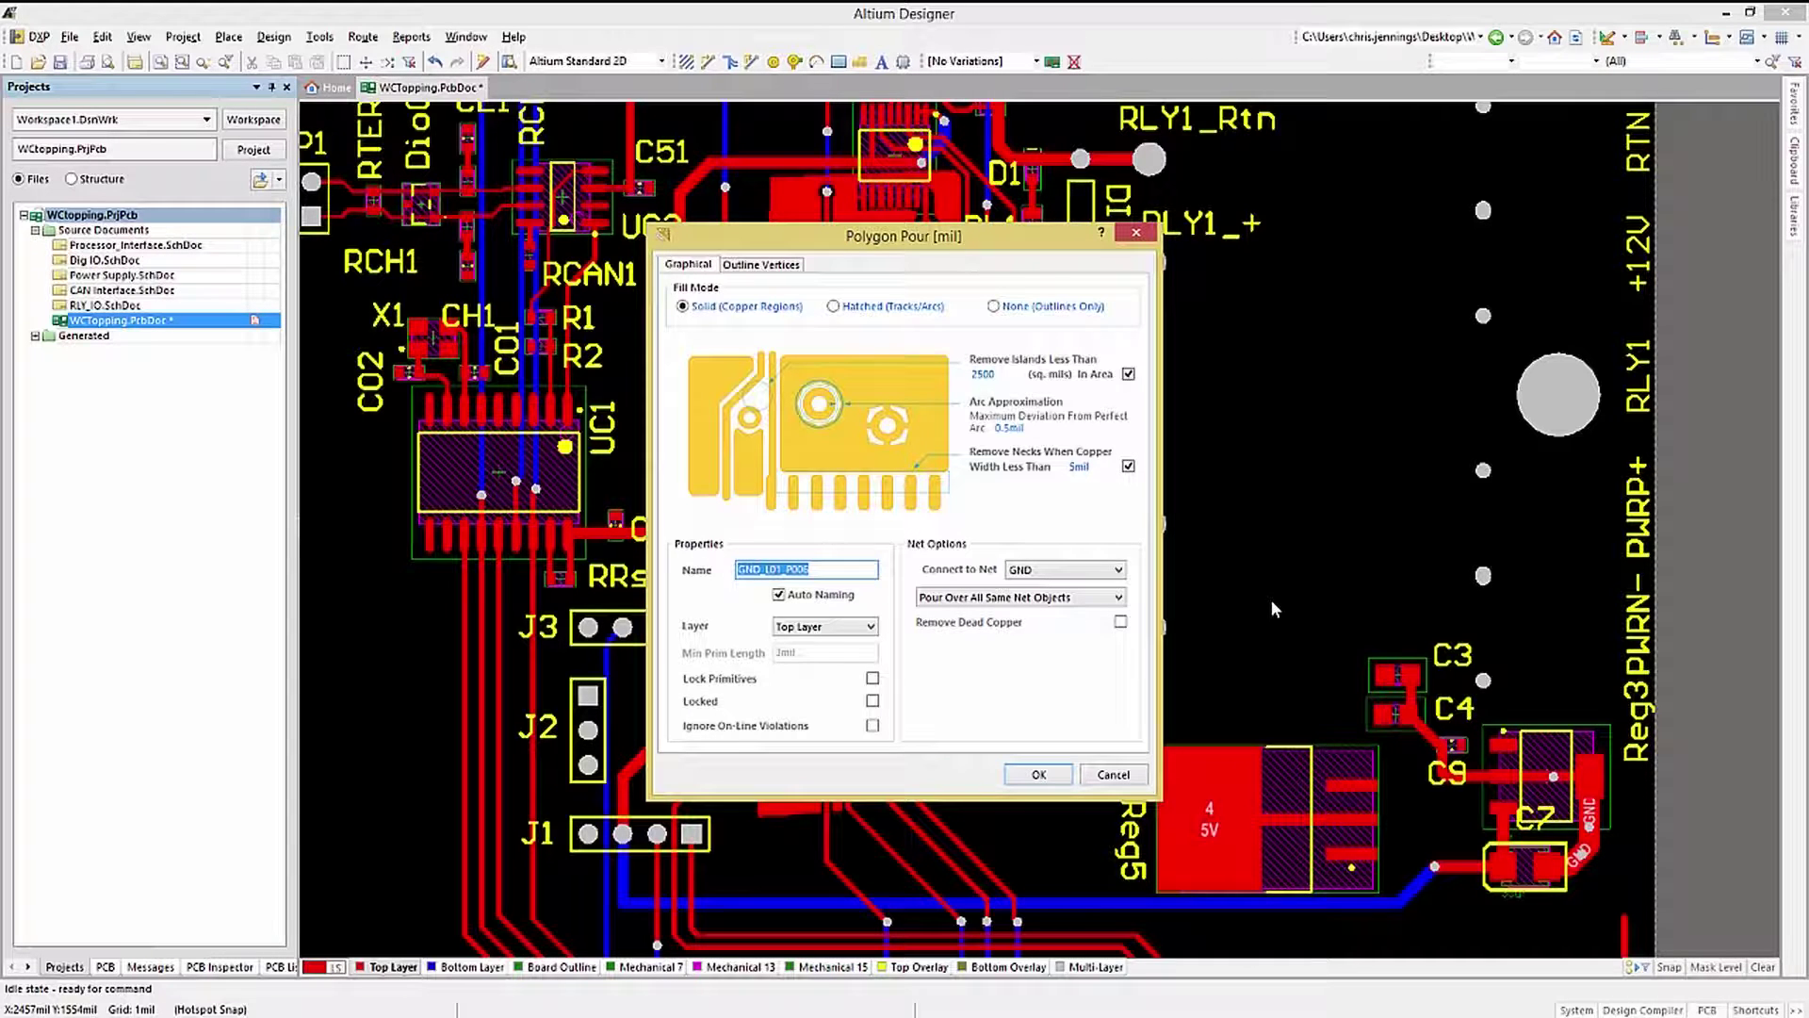
pyautogui.click(857, 311)
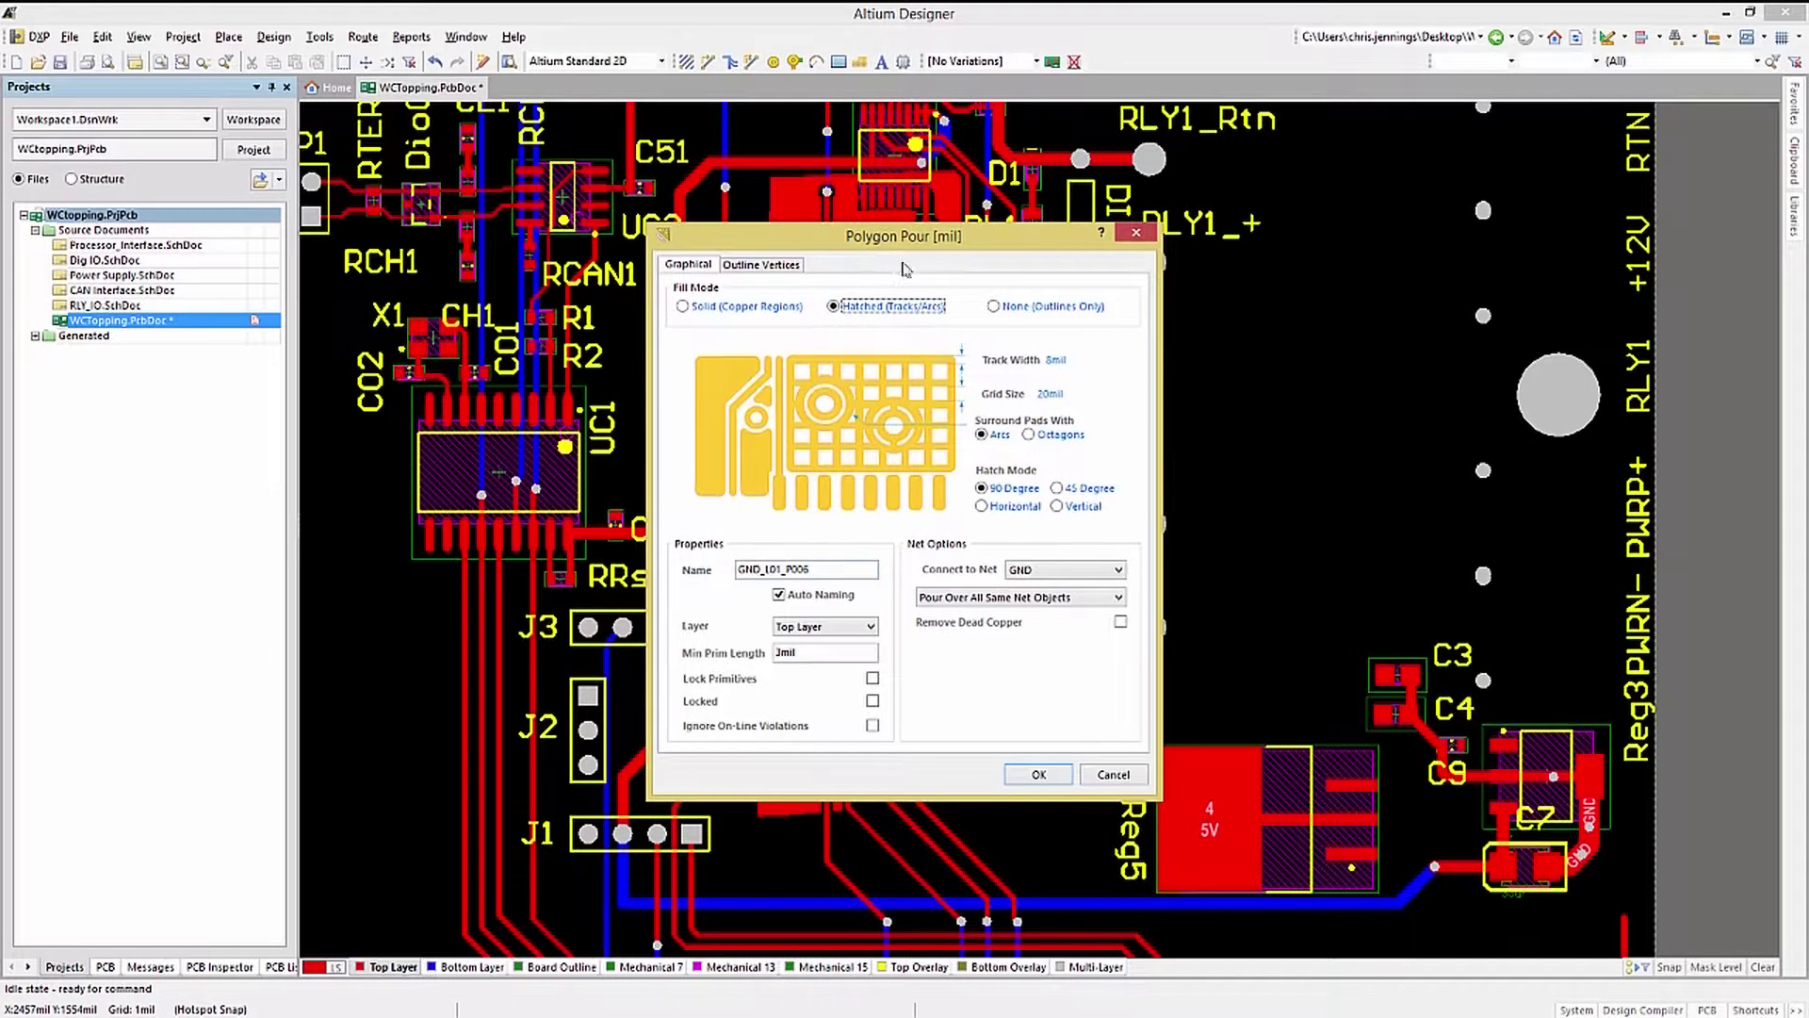
pyautogui.click(1039, 775)
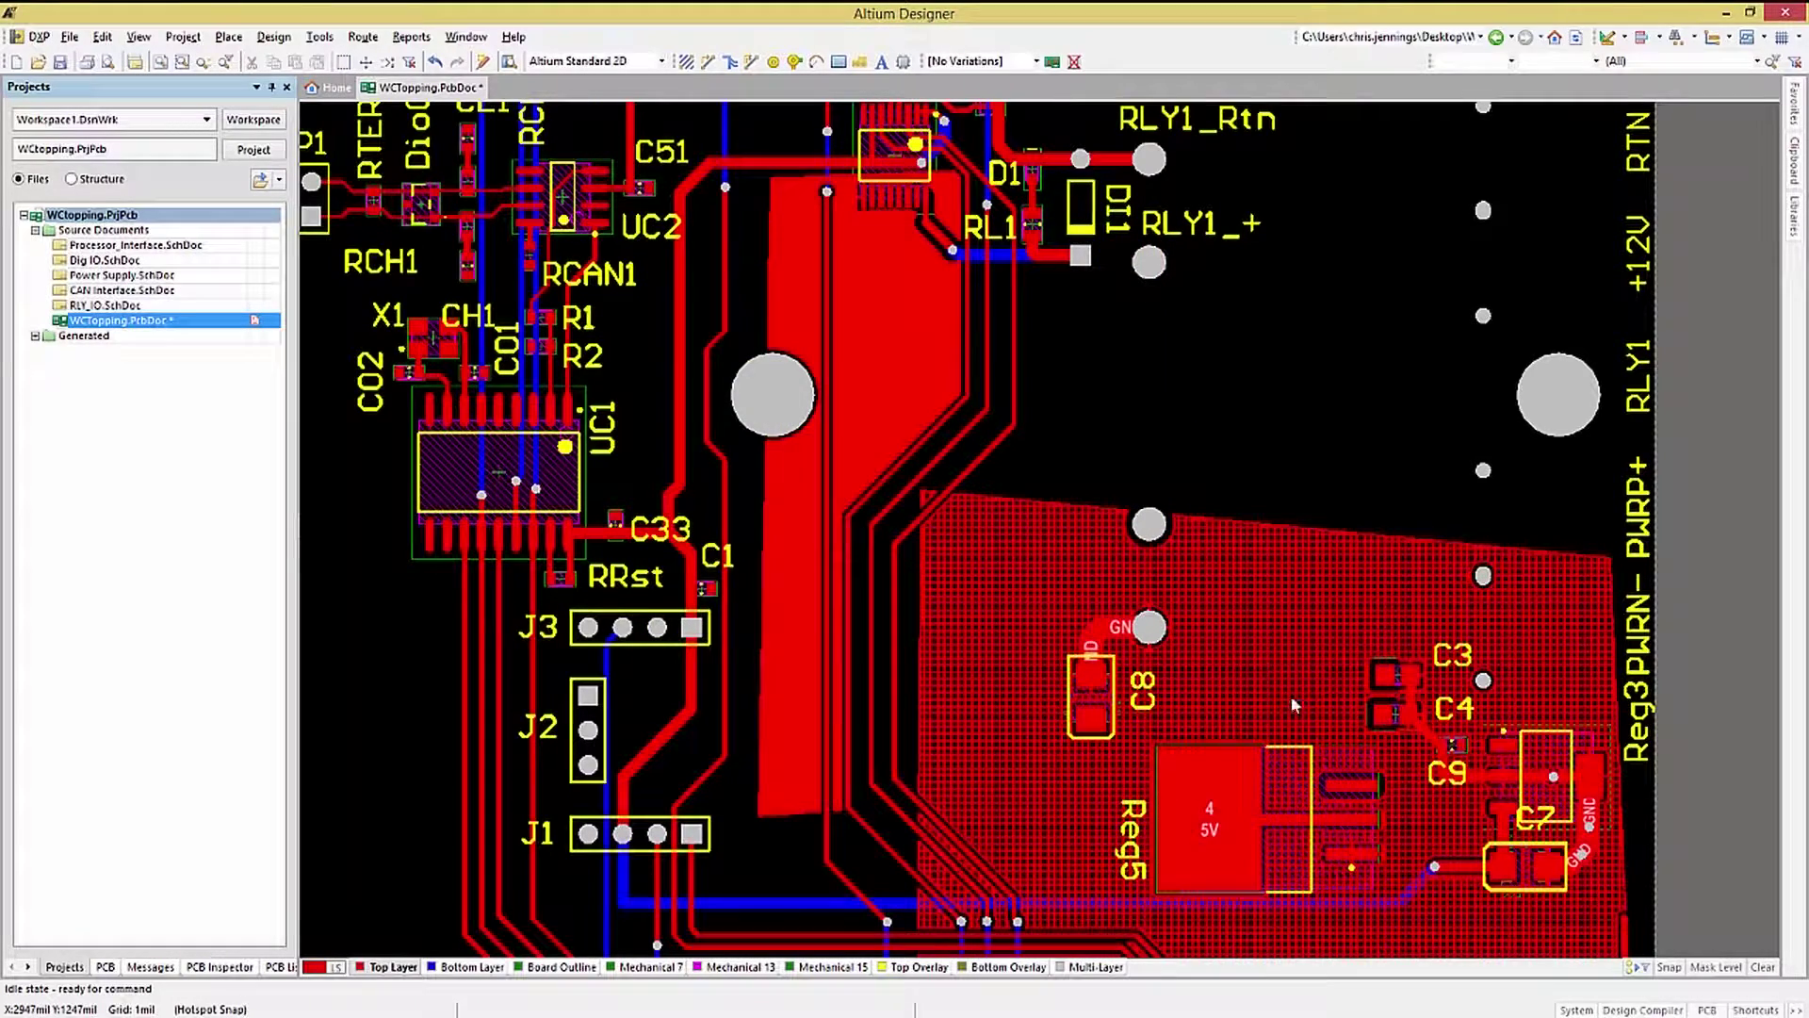
pyautogui.click(1289, 648)
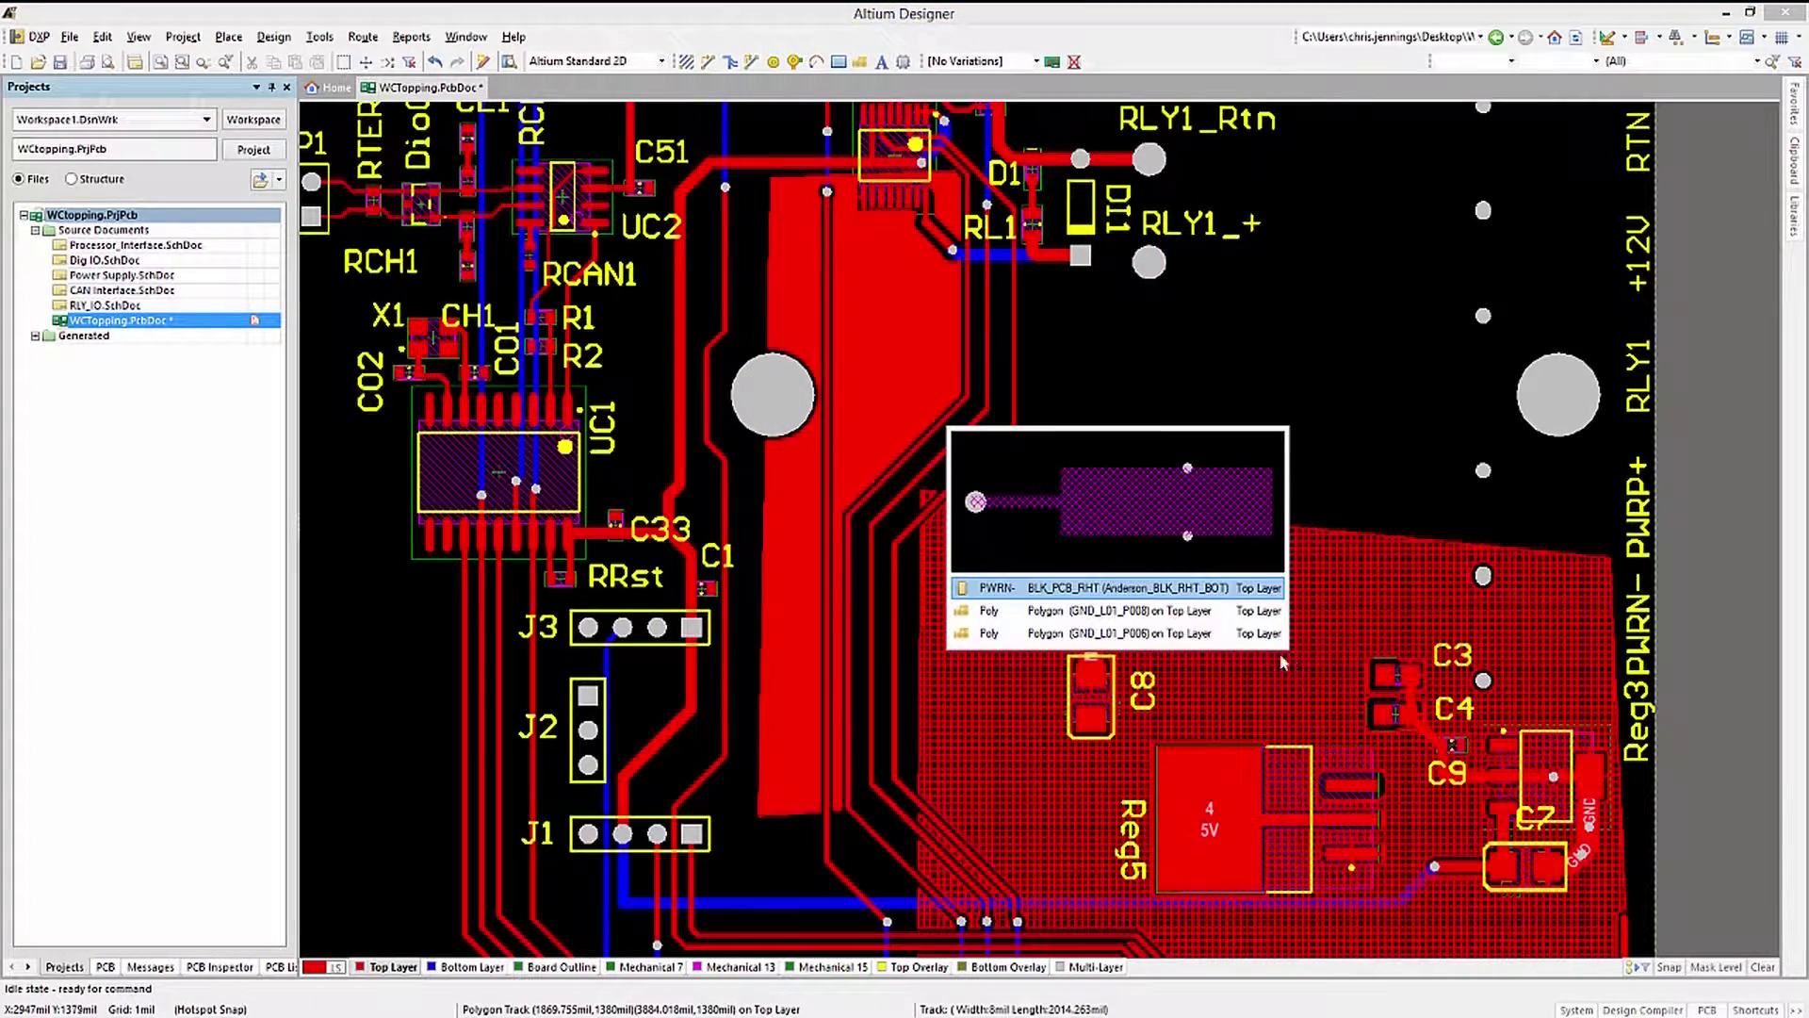
pyautogui.click(1186, 633)
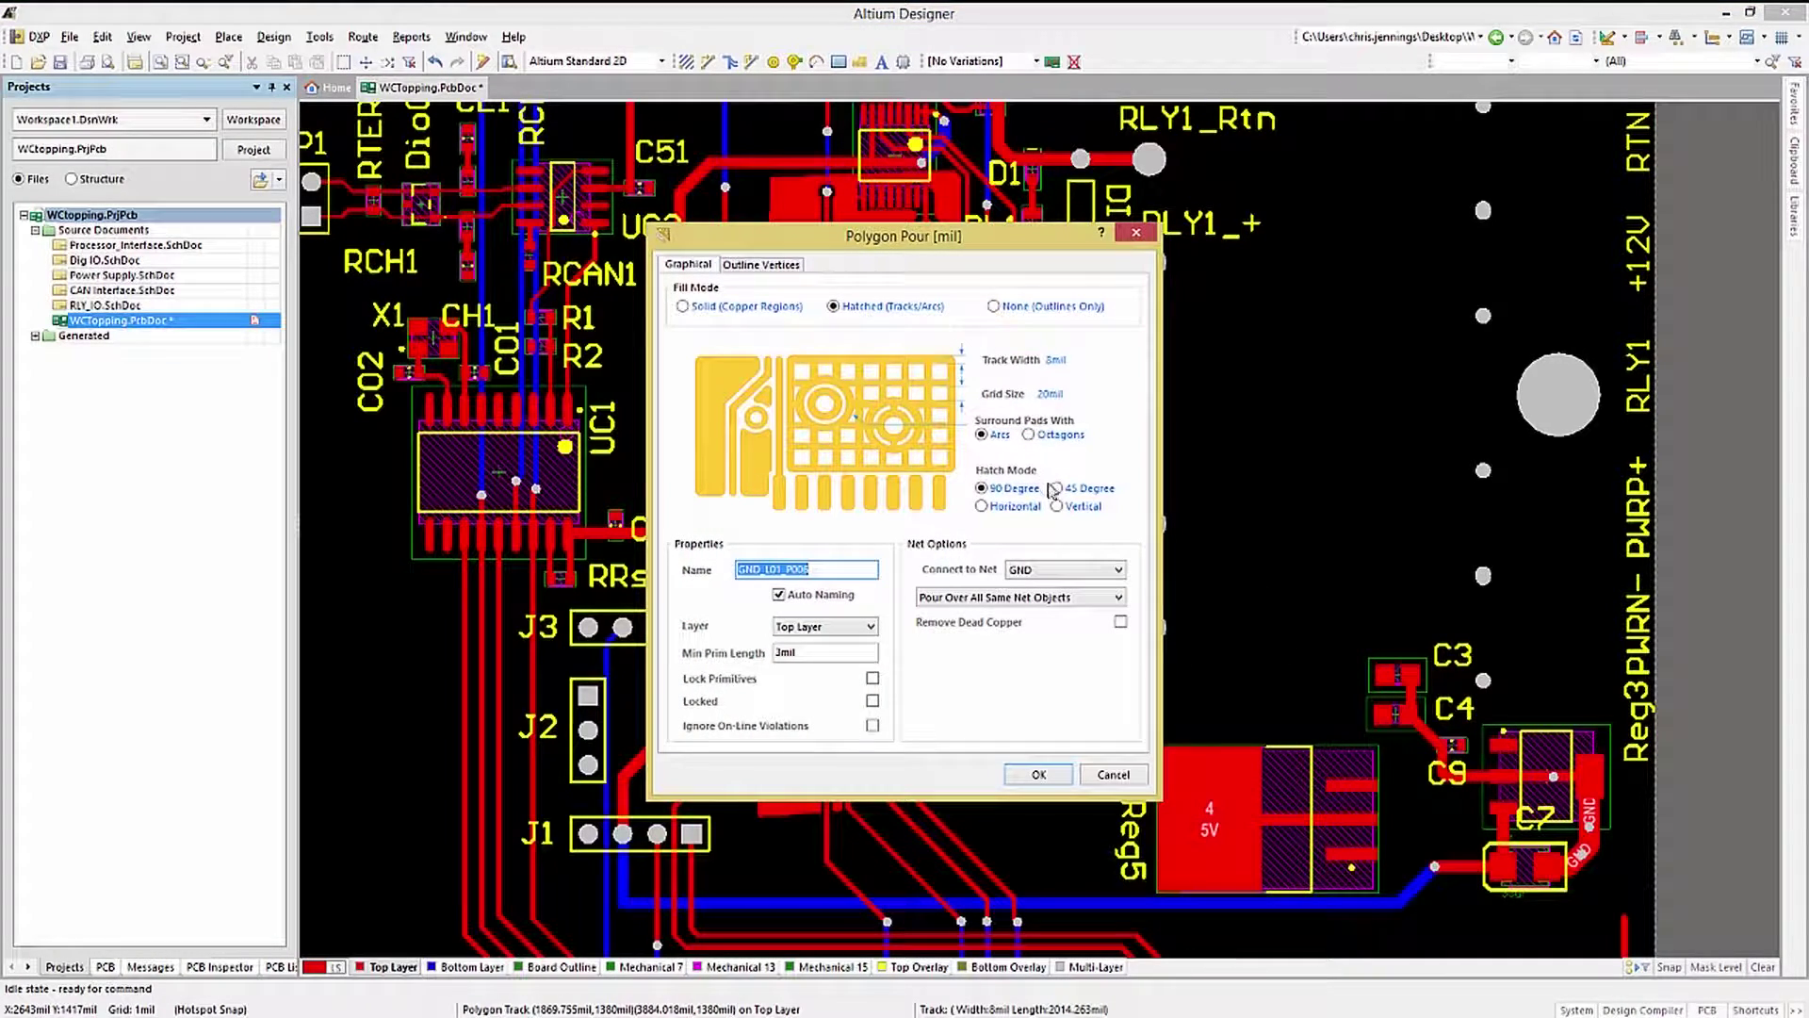
pyautogui.click(1039, 774)
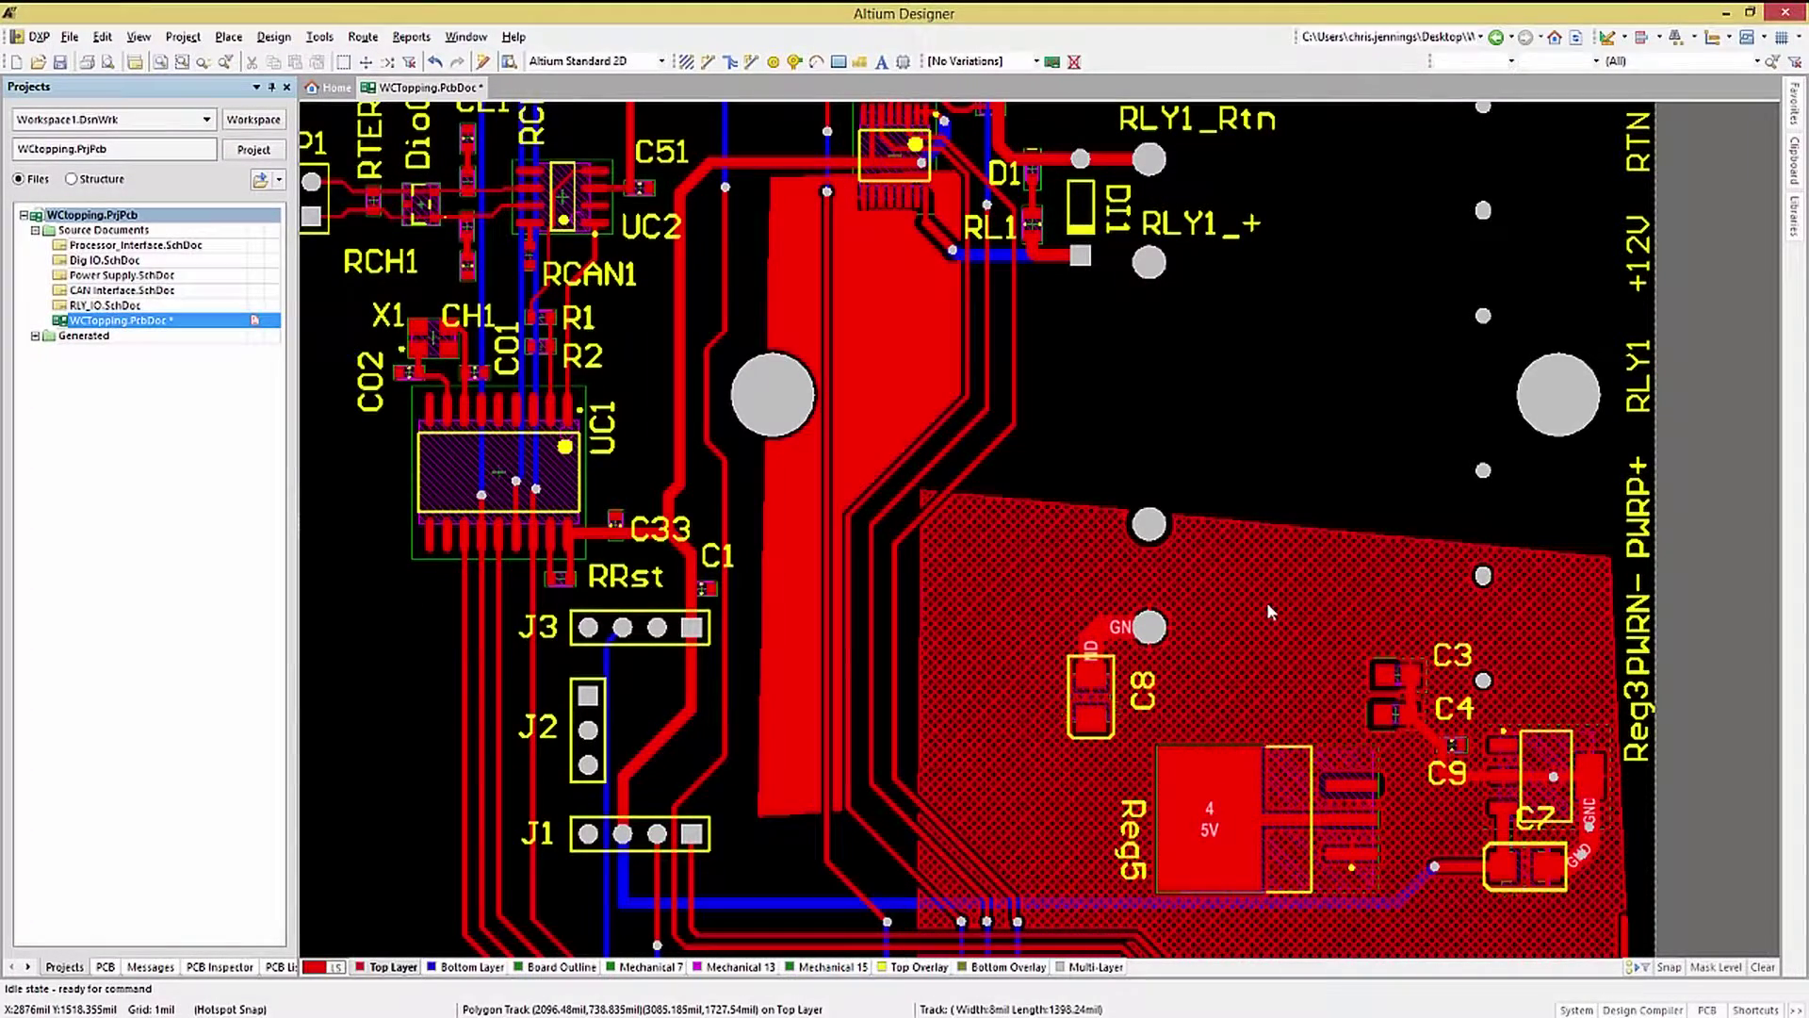
pyautogui.doubleClick(1267, 612)
pyautogui.click(1201, 585)
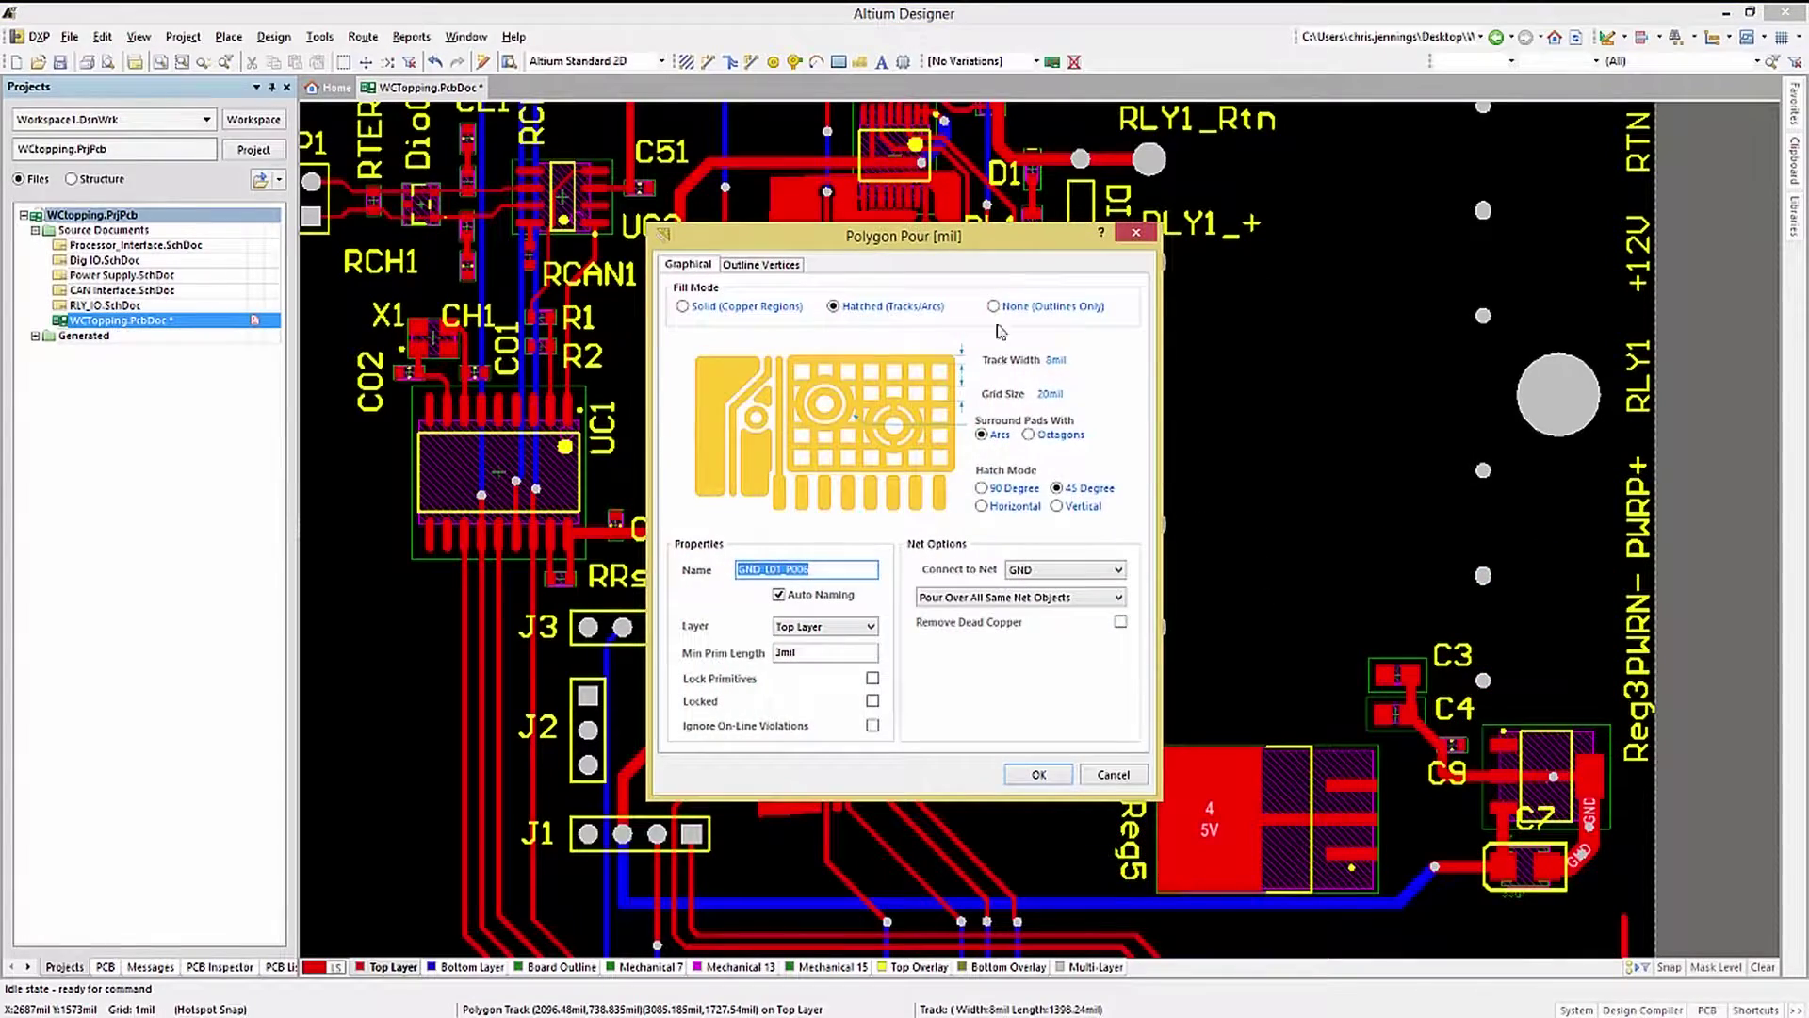
pyautogui.click(997, 309)
pyautogui.click(1049, 765)
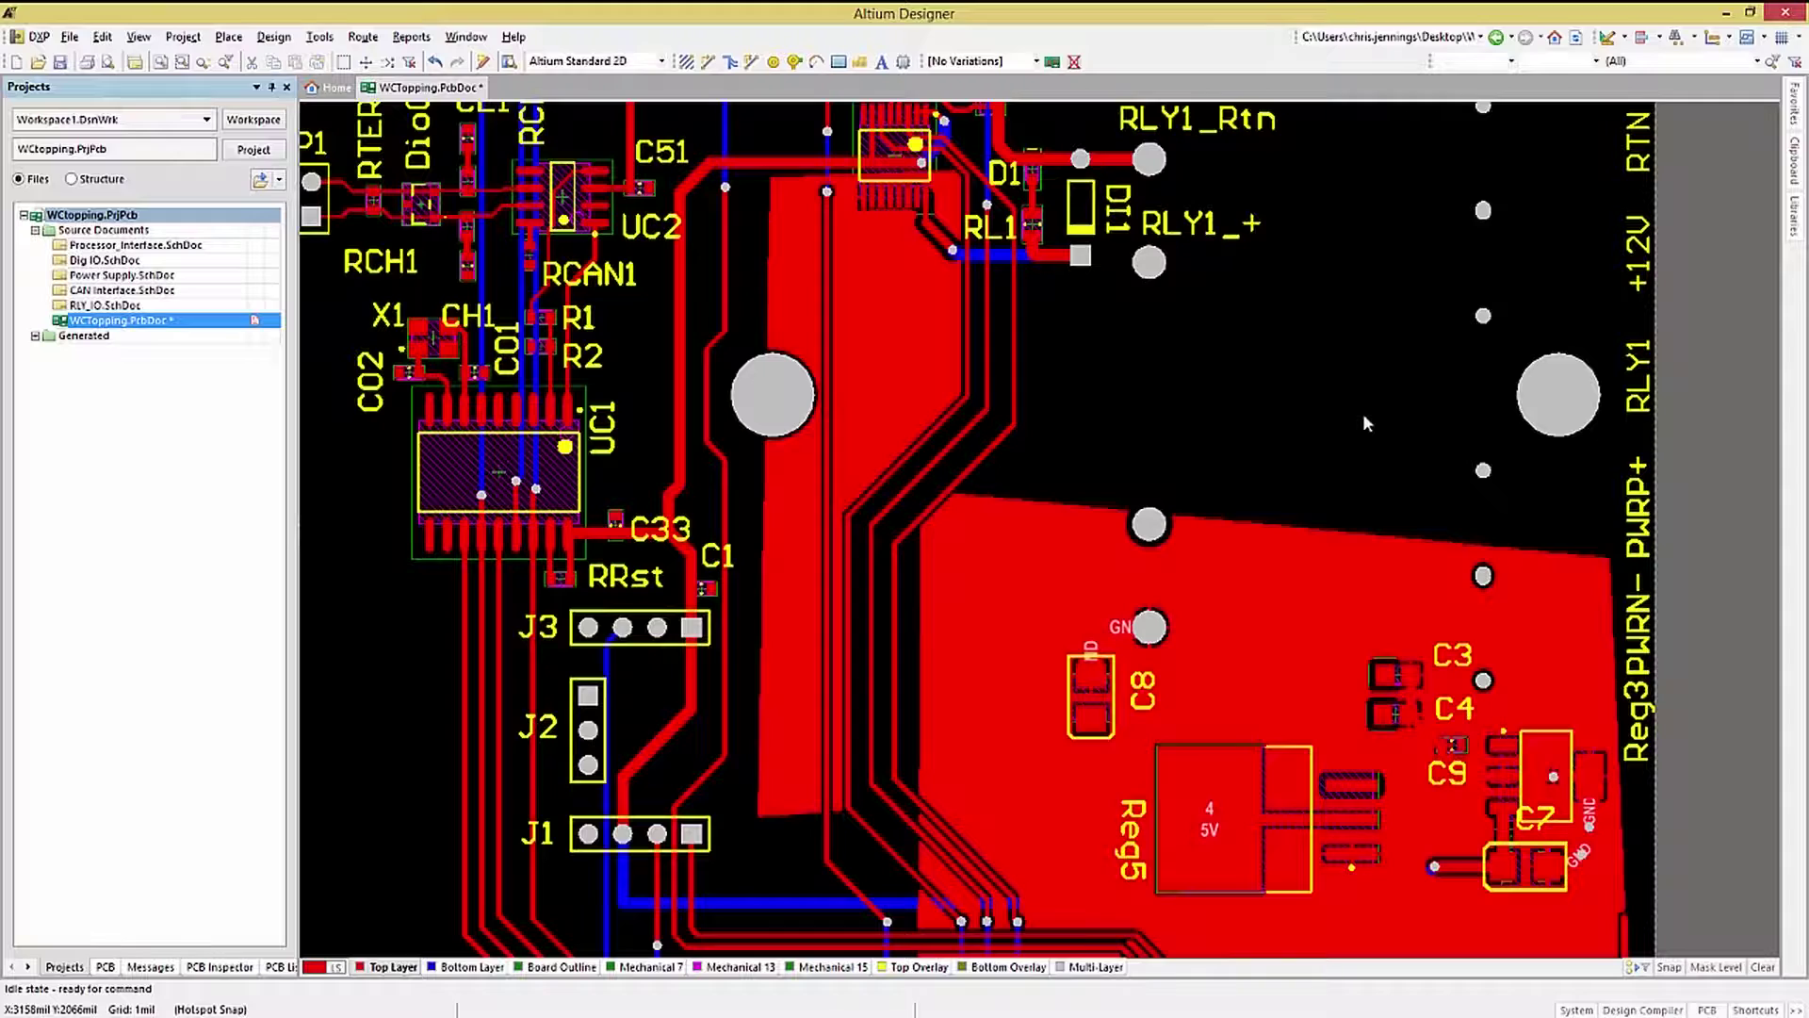
pyautogui.click(70, 37)
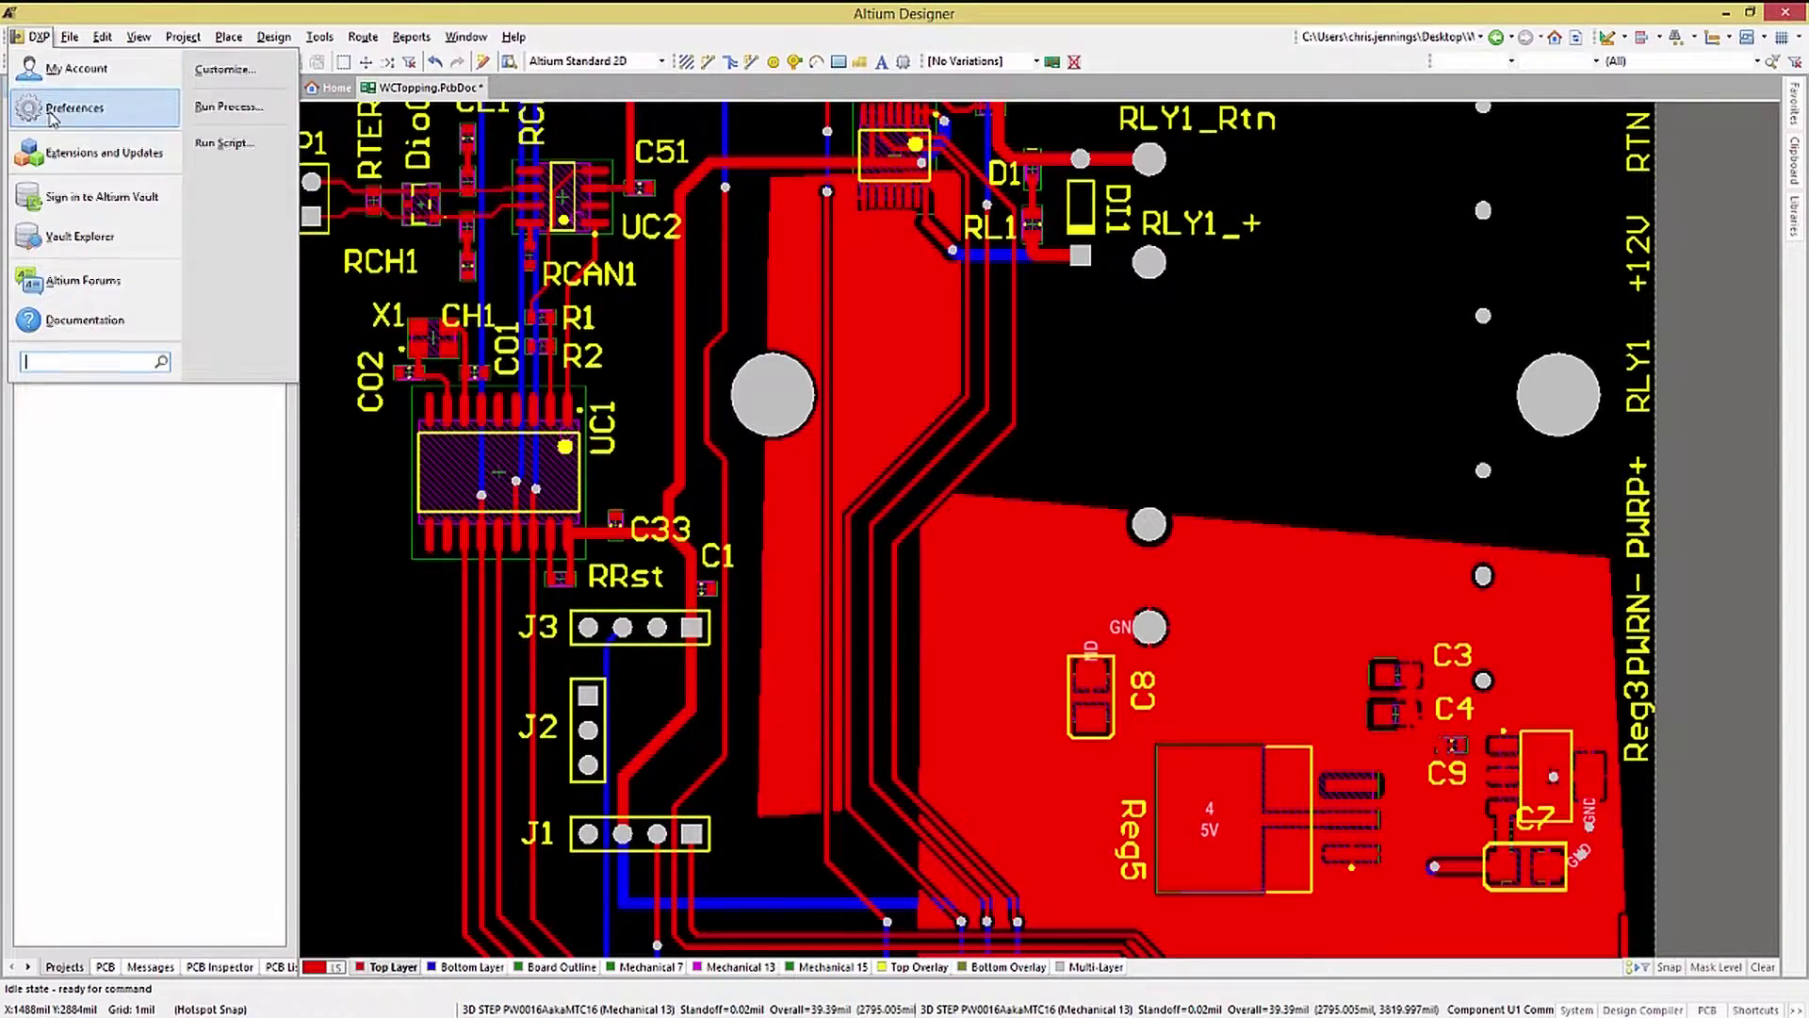
# In PCB Editor preferences, enable Shift Click To Select with Polygon and Region requiring Shift
pyautogui.click(52, 110)
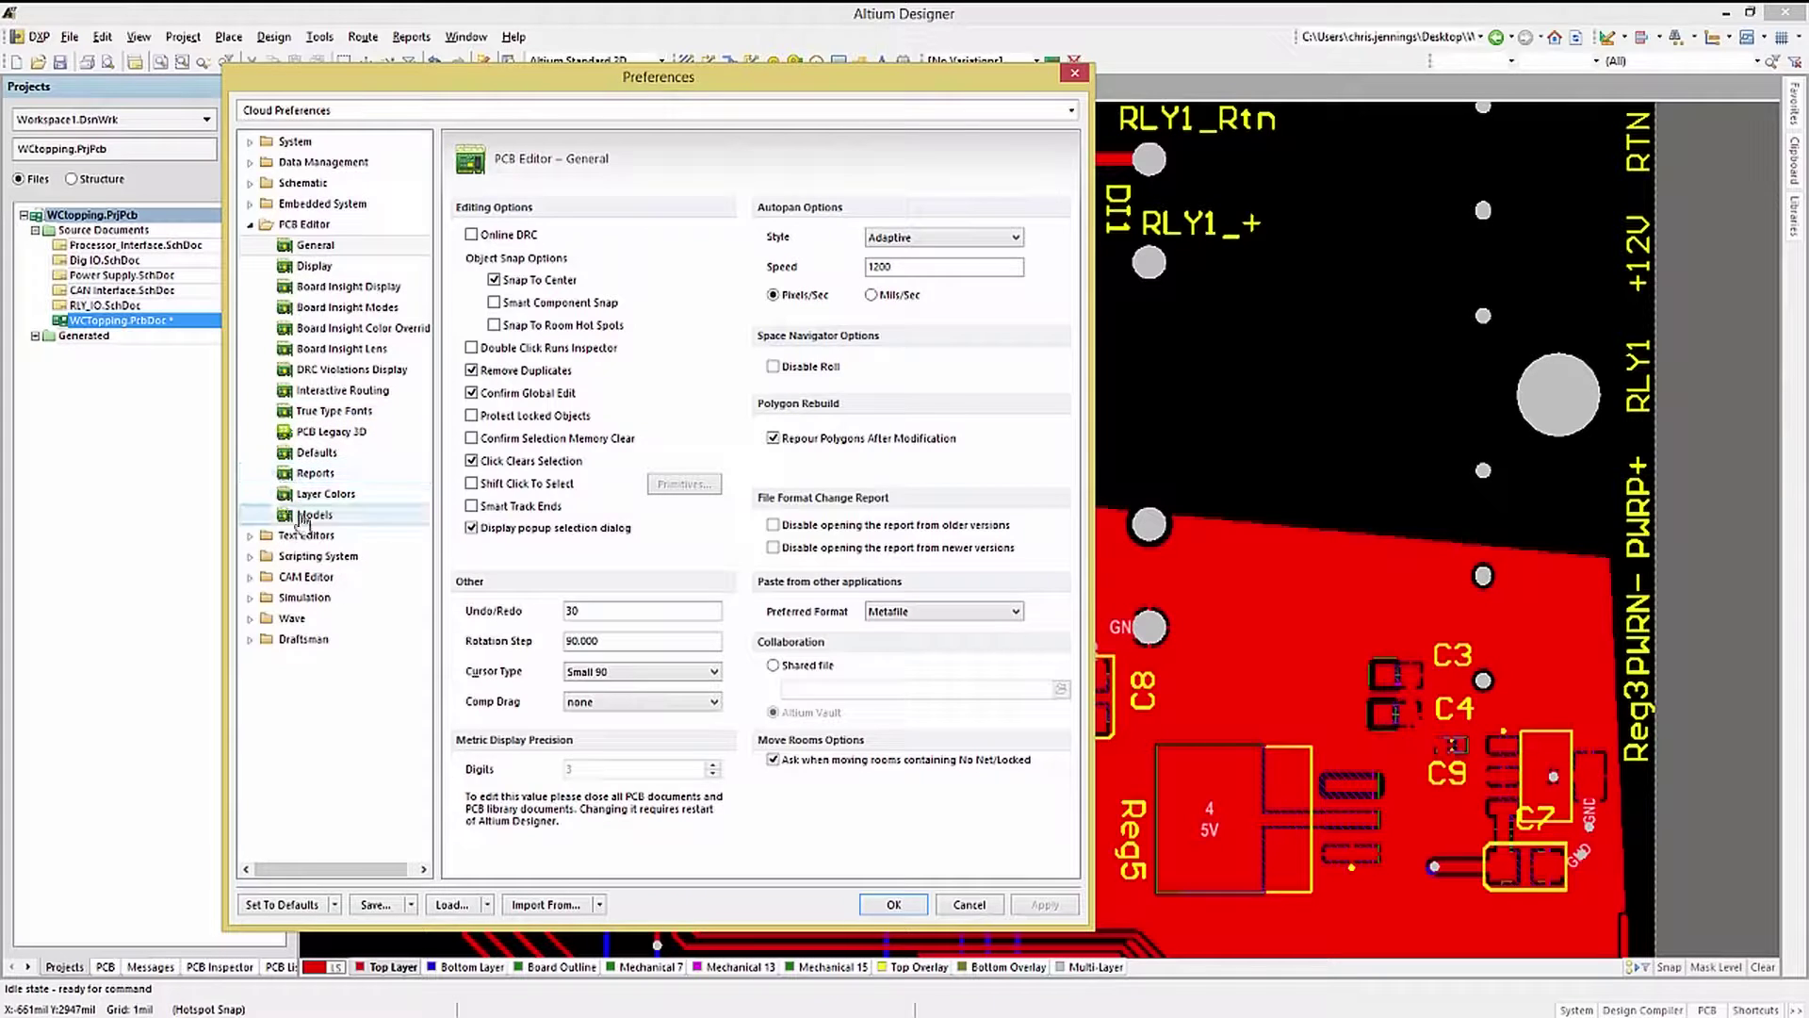
pyautogui.click(507, 485)
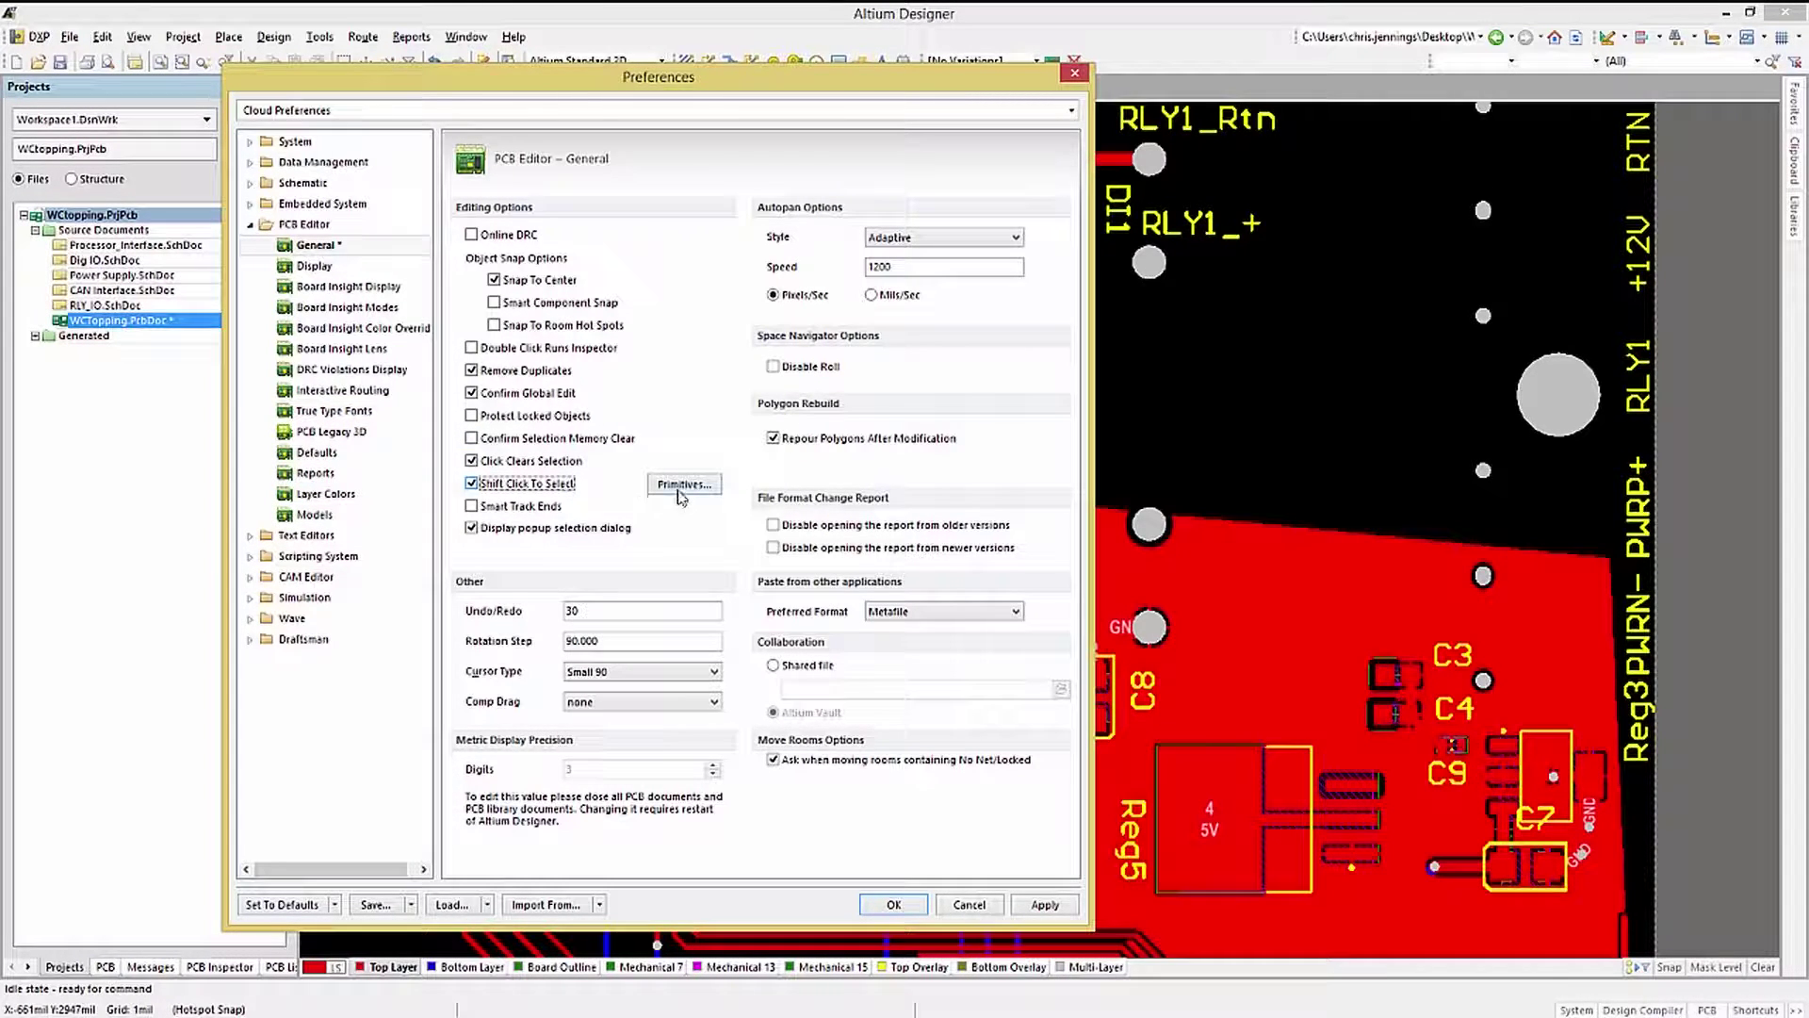
pyautogui.click(679, 486)
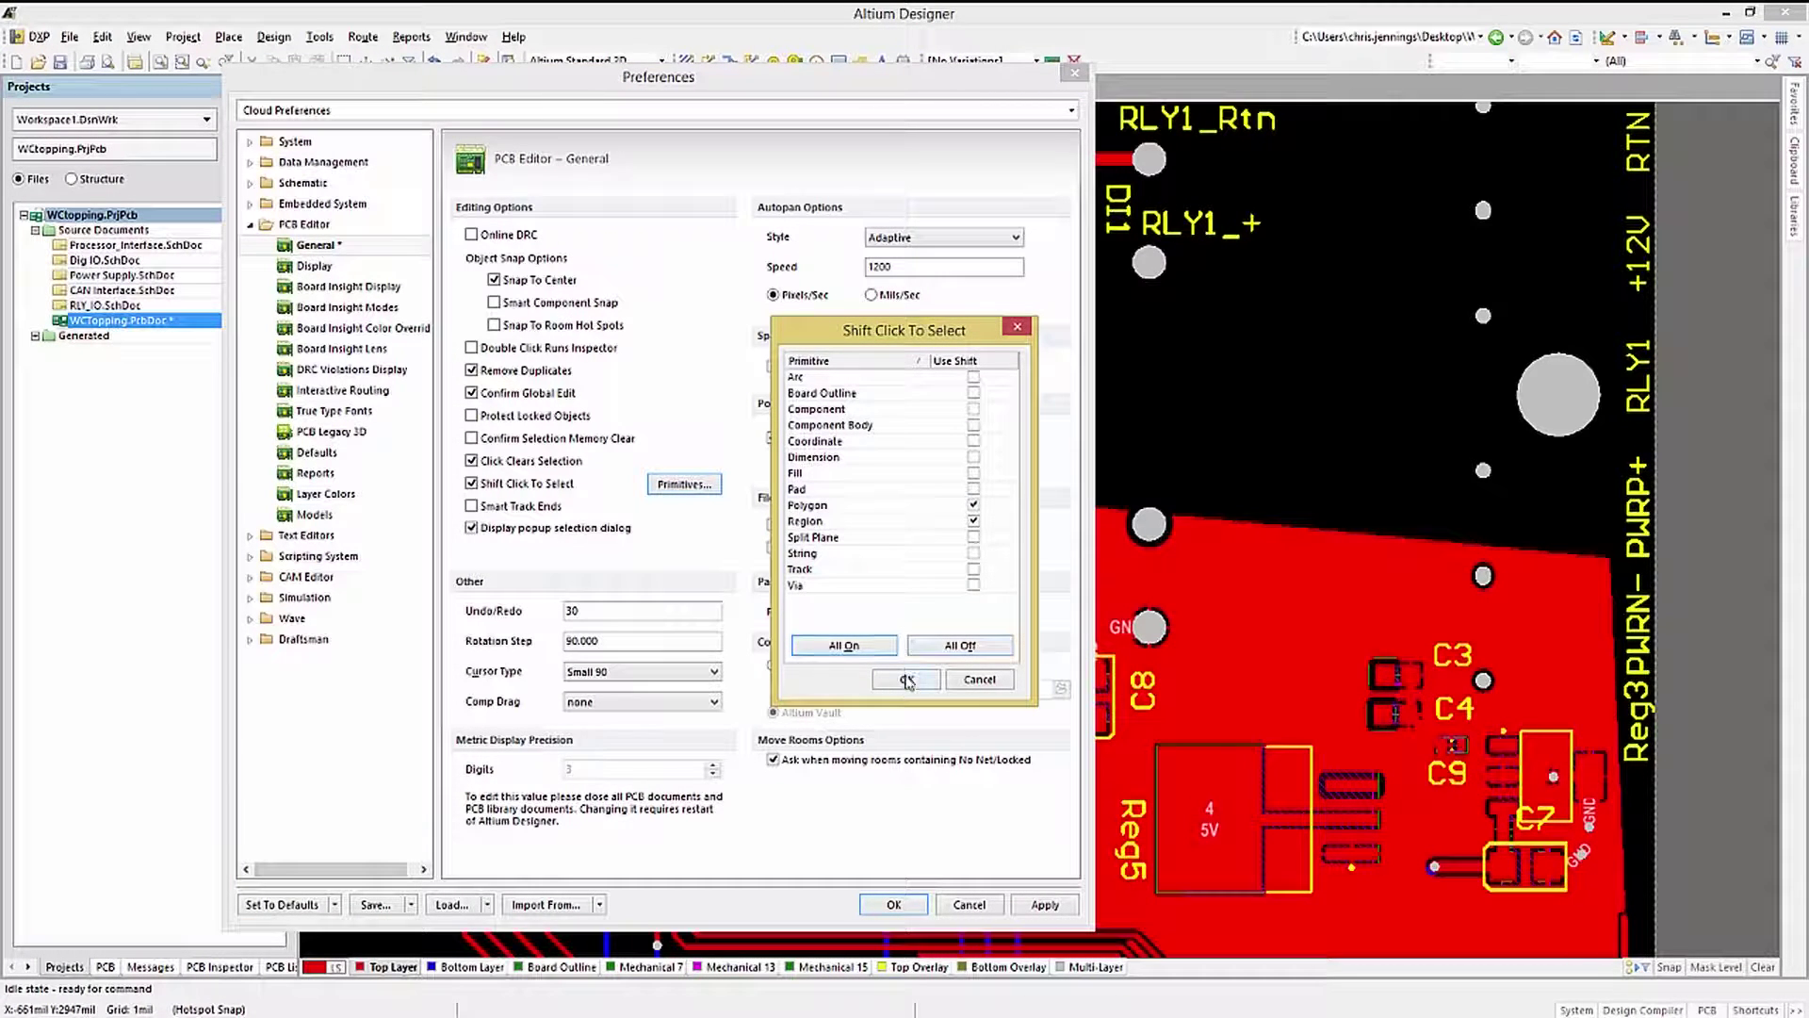
pyautogui.click(906, 679)
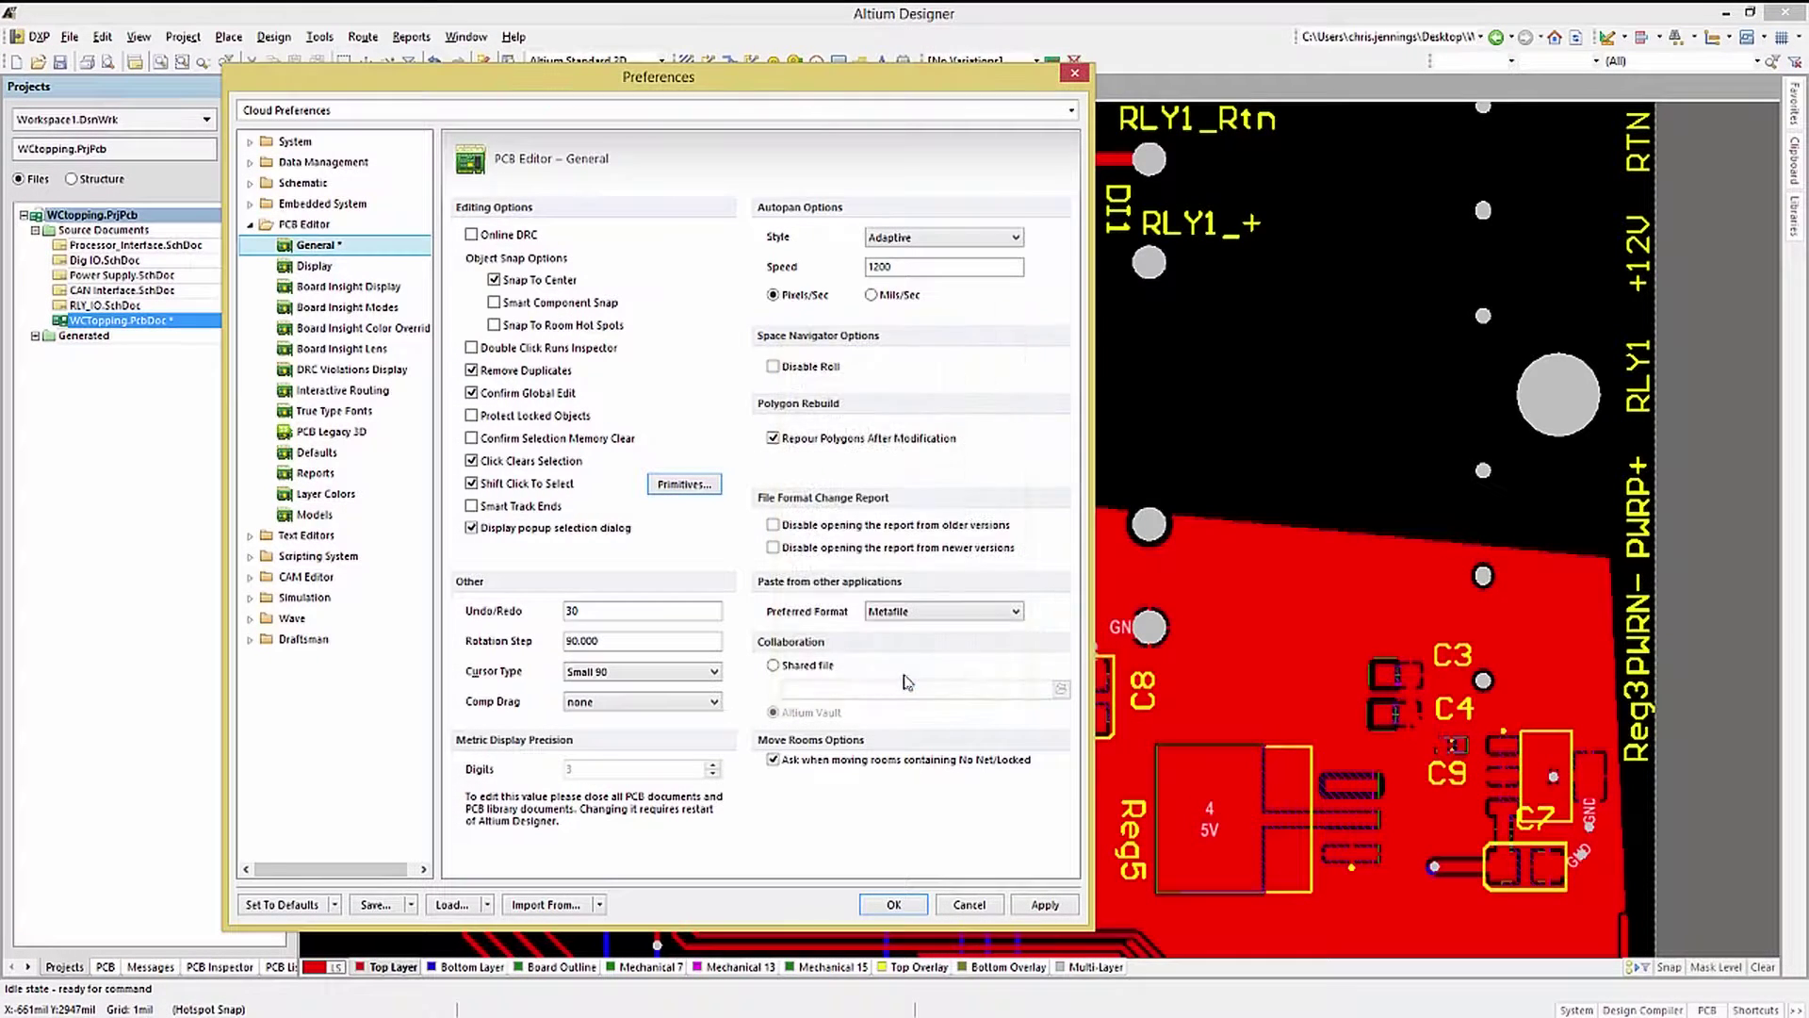
pyautogui.click(895, 904)
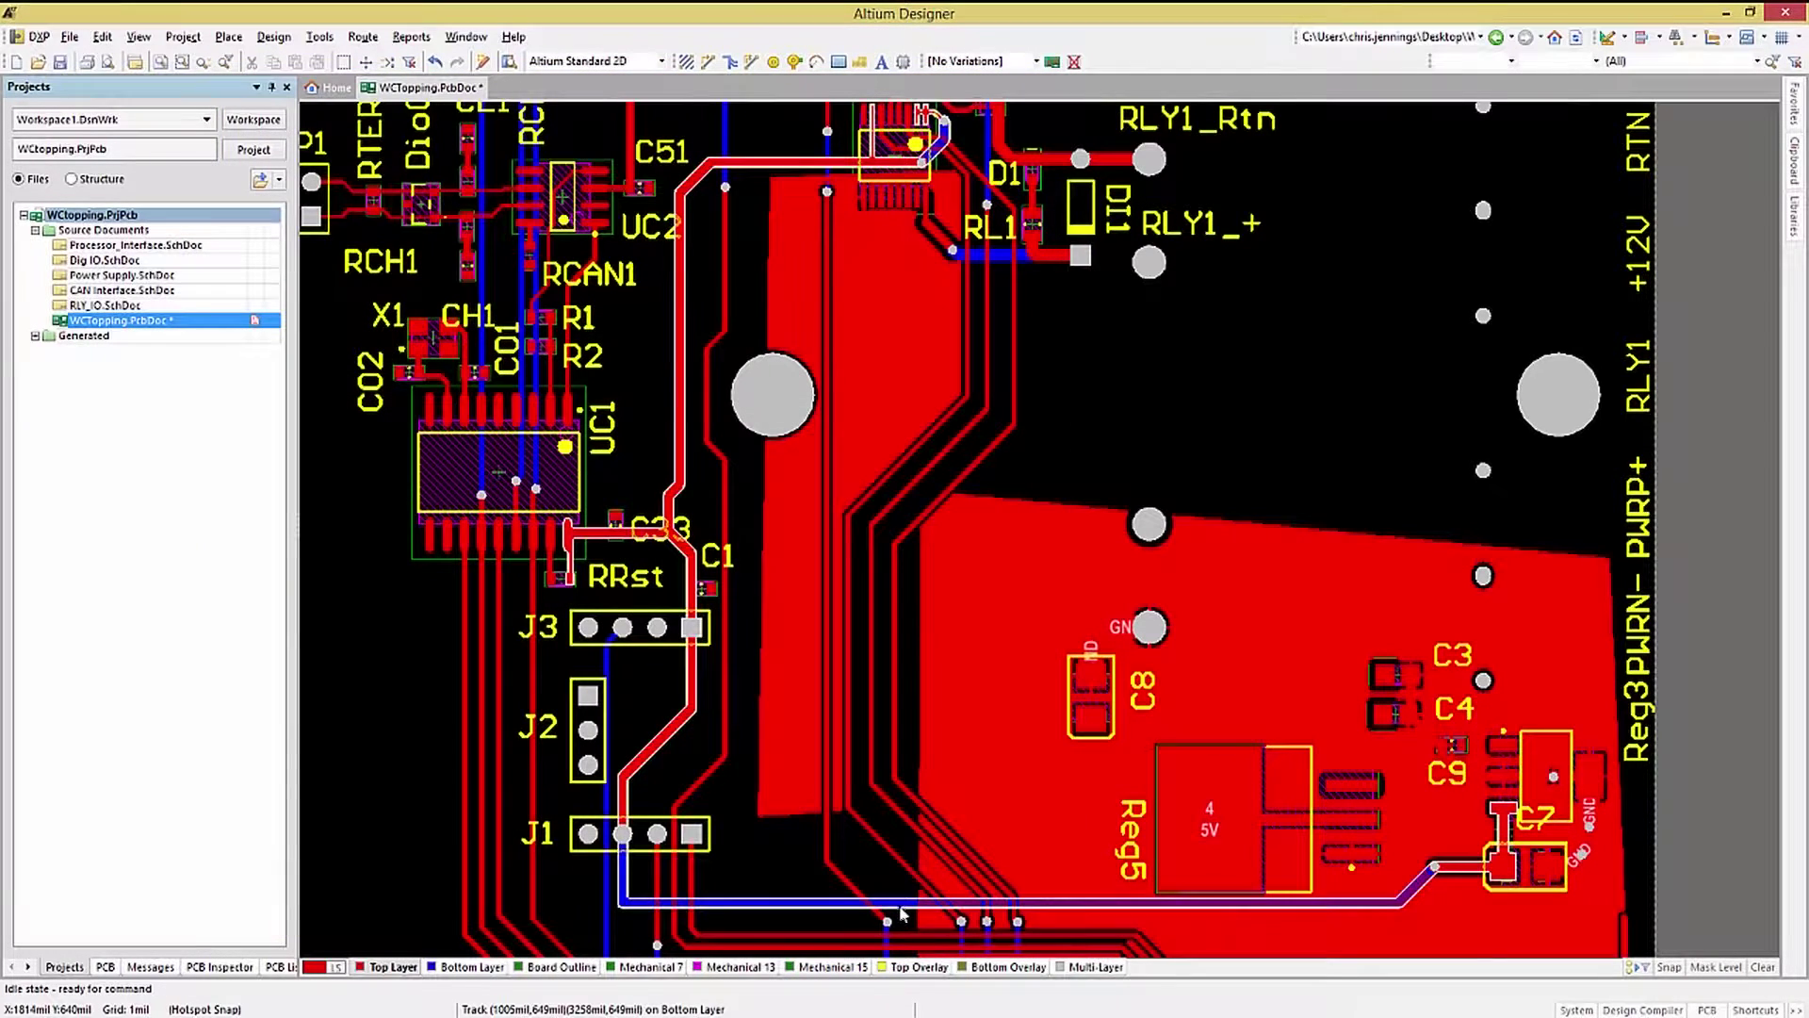
# Select GND_L01_P006 and drag its top-right vertex upward to level the pour's top edge
pyautogui.click(995, 597)
pyautogui.click(930, 582)
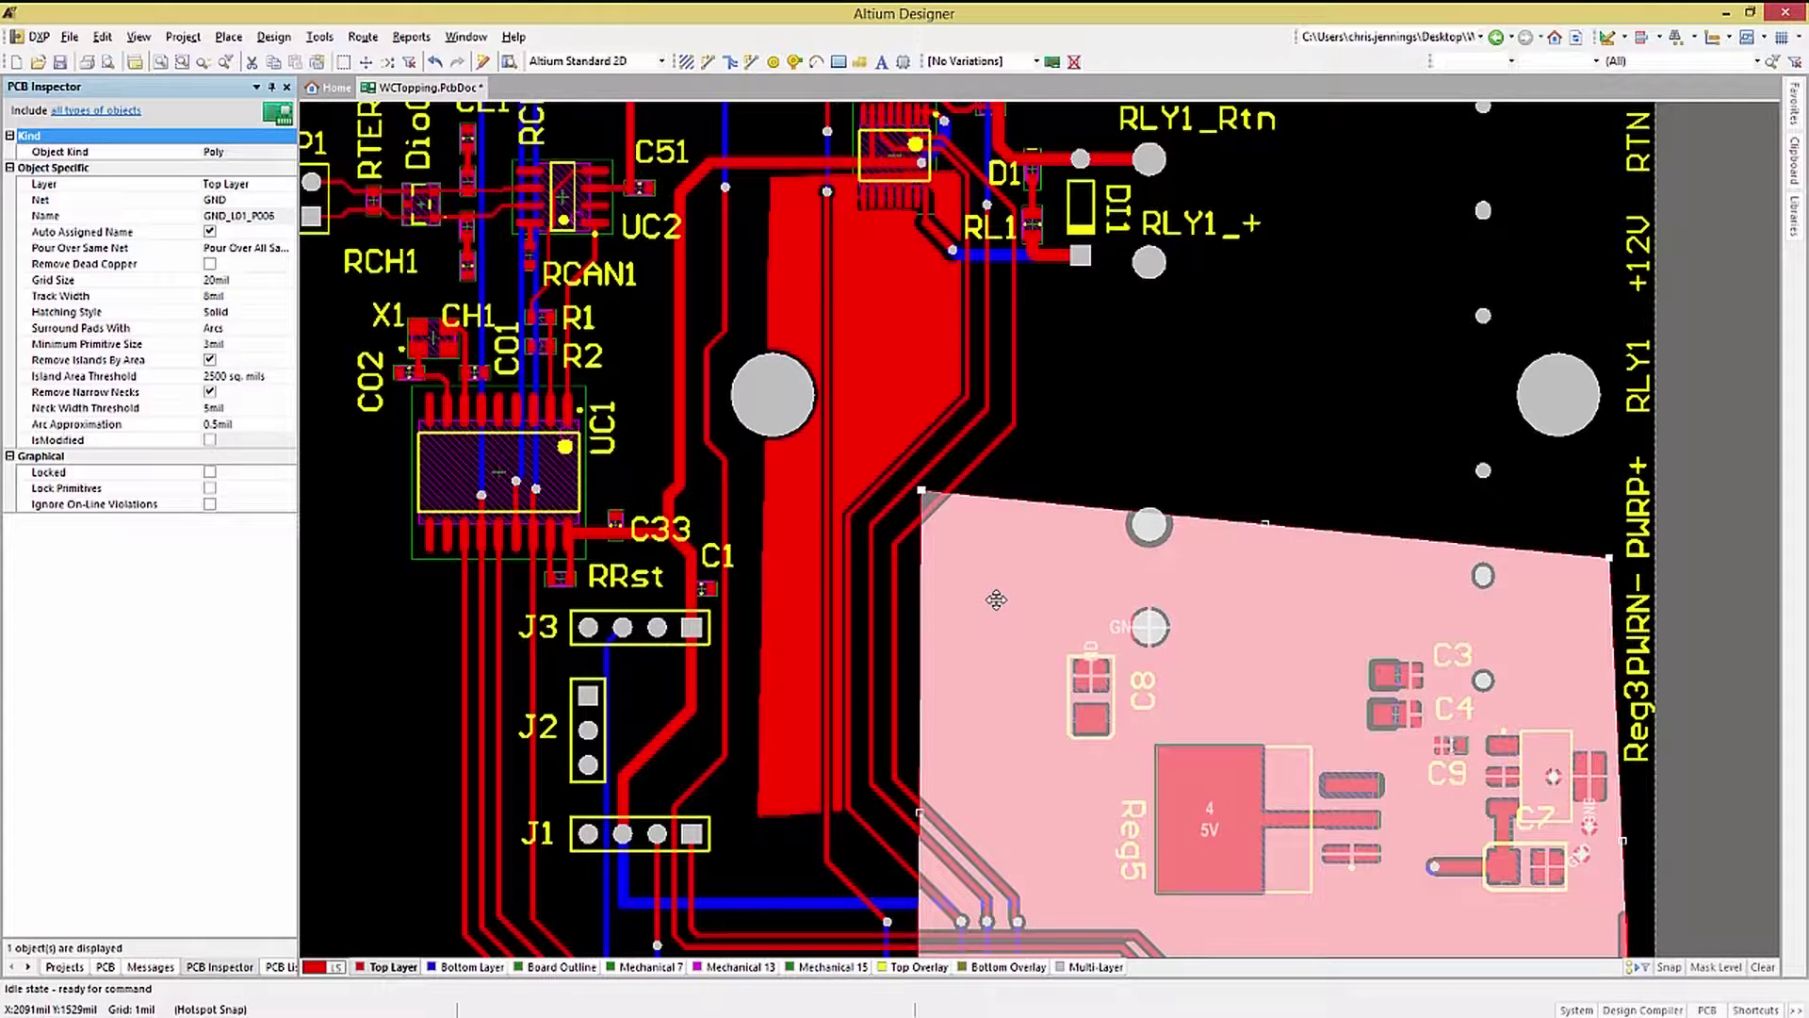
pyautogui.click(996, 599)
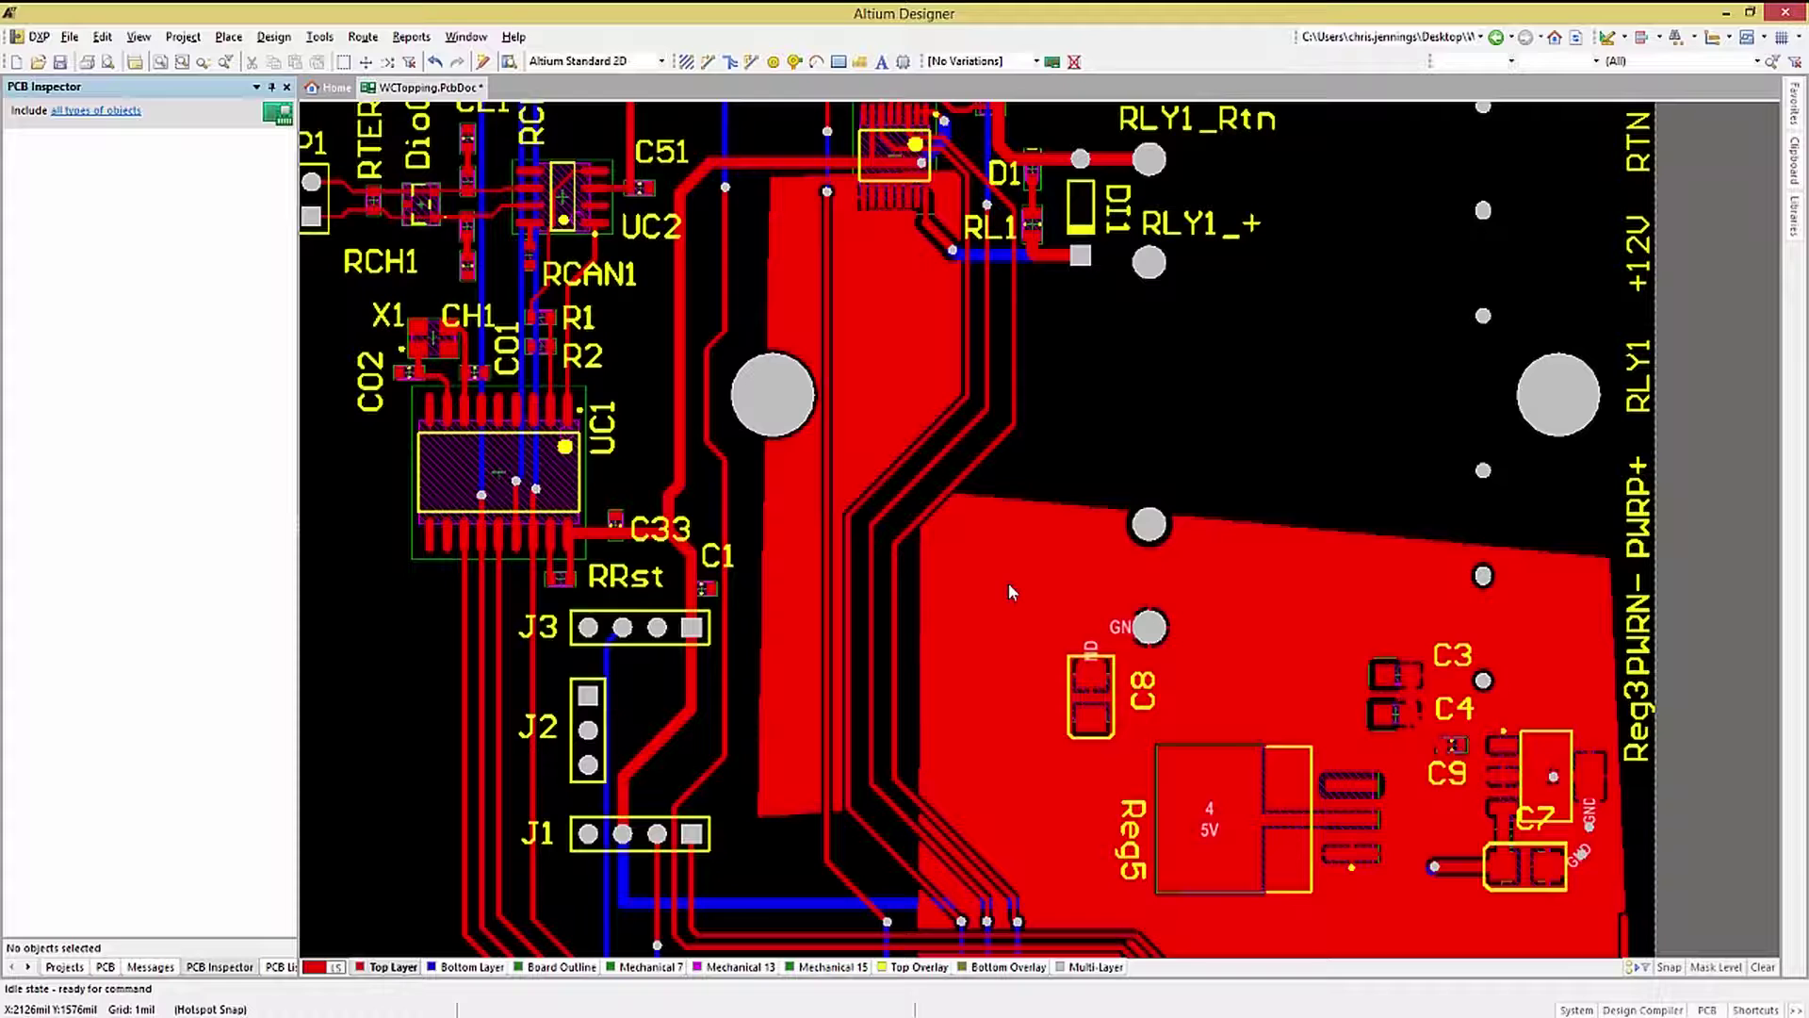
pyautogui.click(1009, 585)
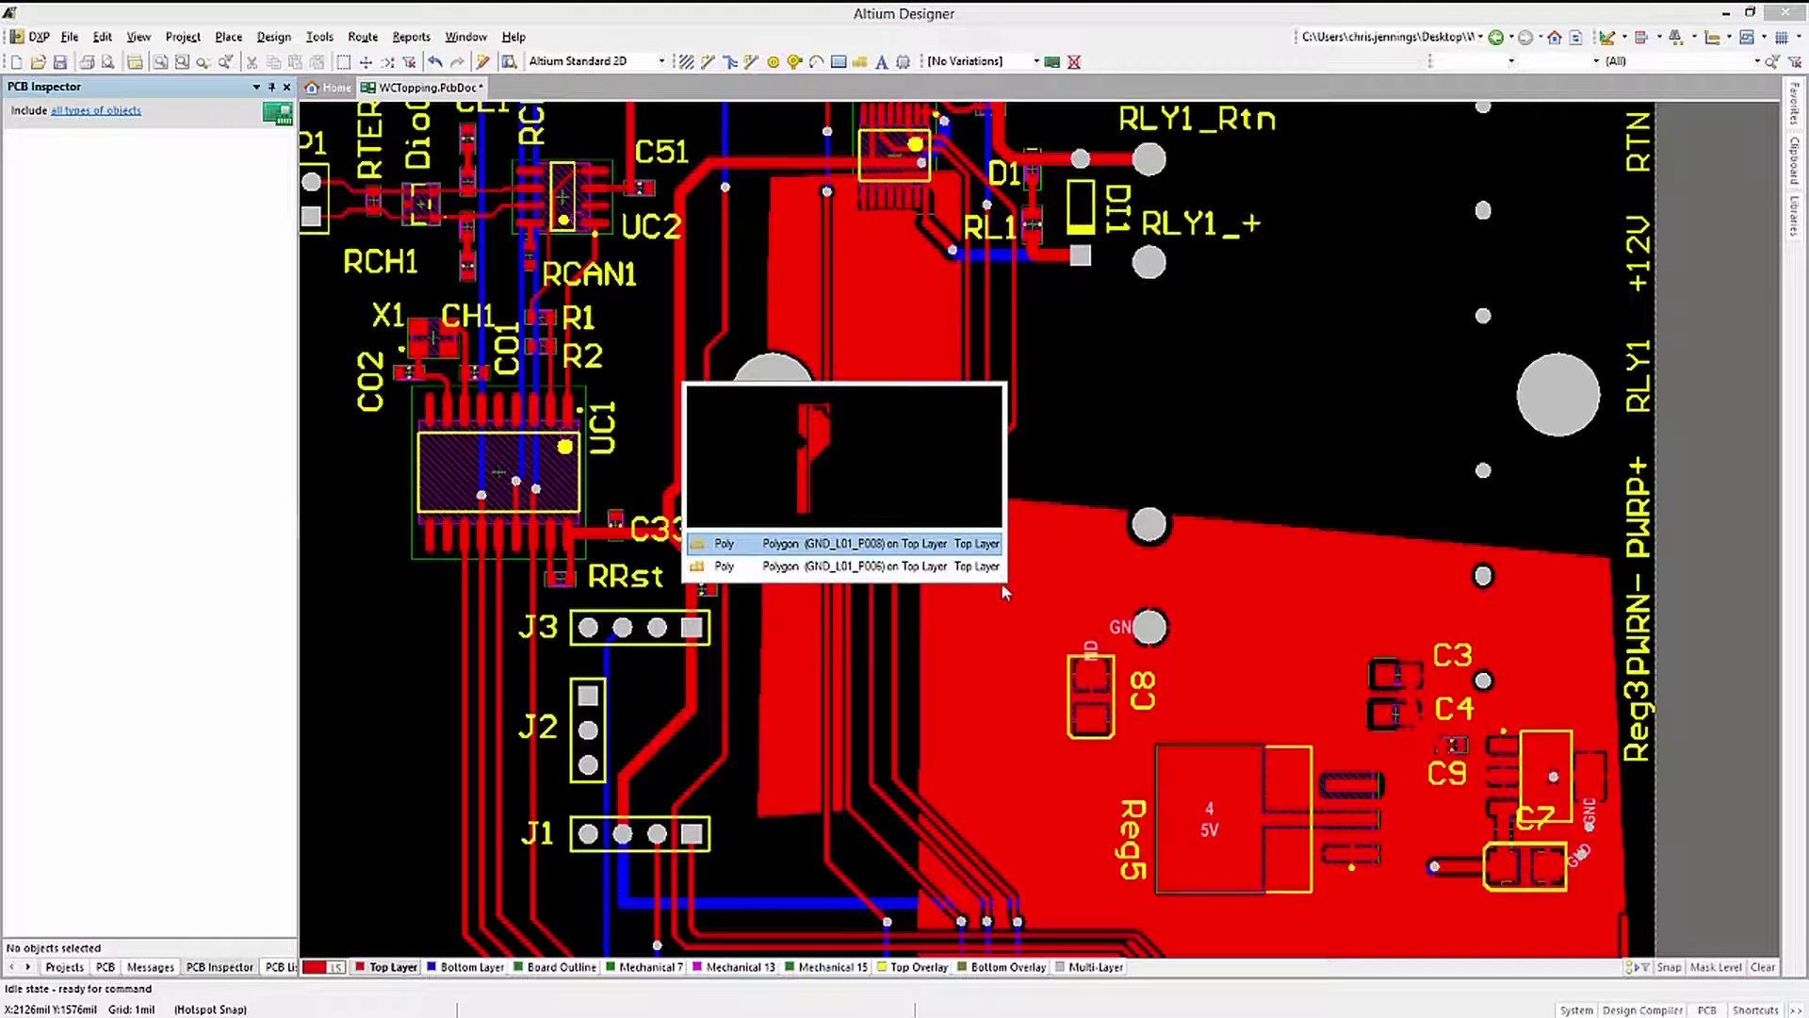
pyautogui.click(922, 570)
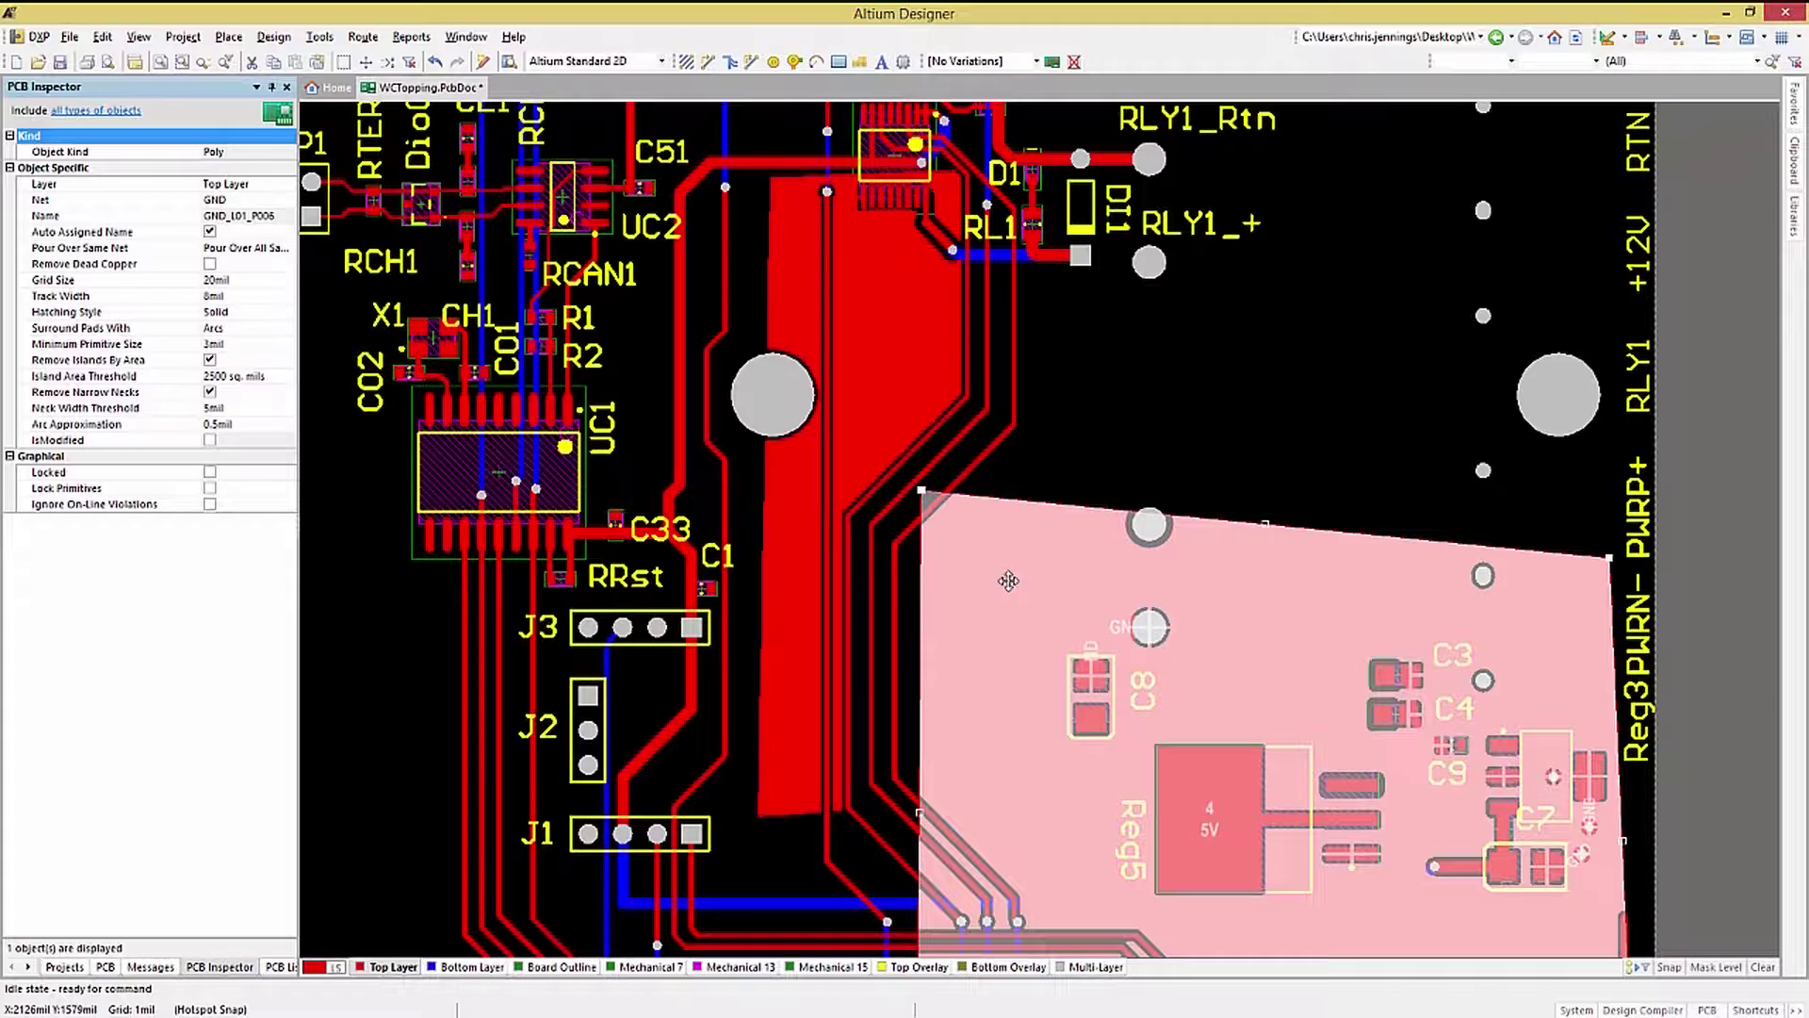
pyautogui.moveTo(1609, 557); pyautogui.dragTo(1607, 490)
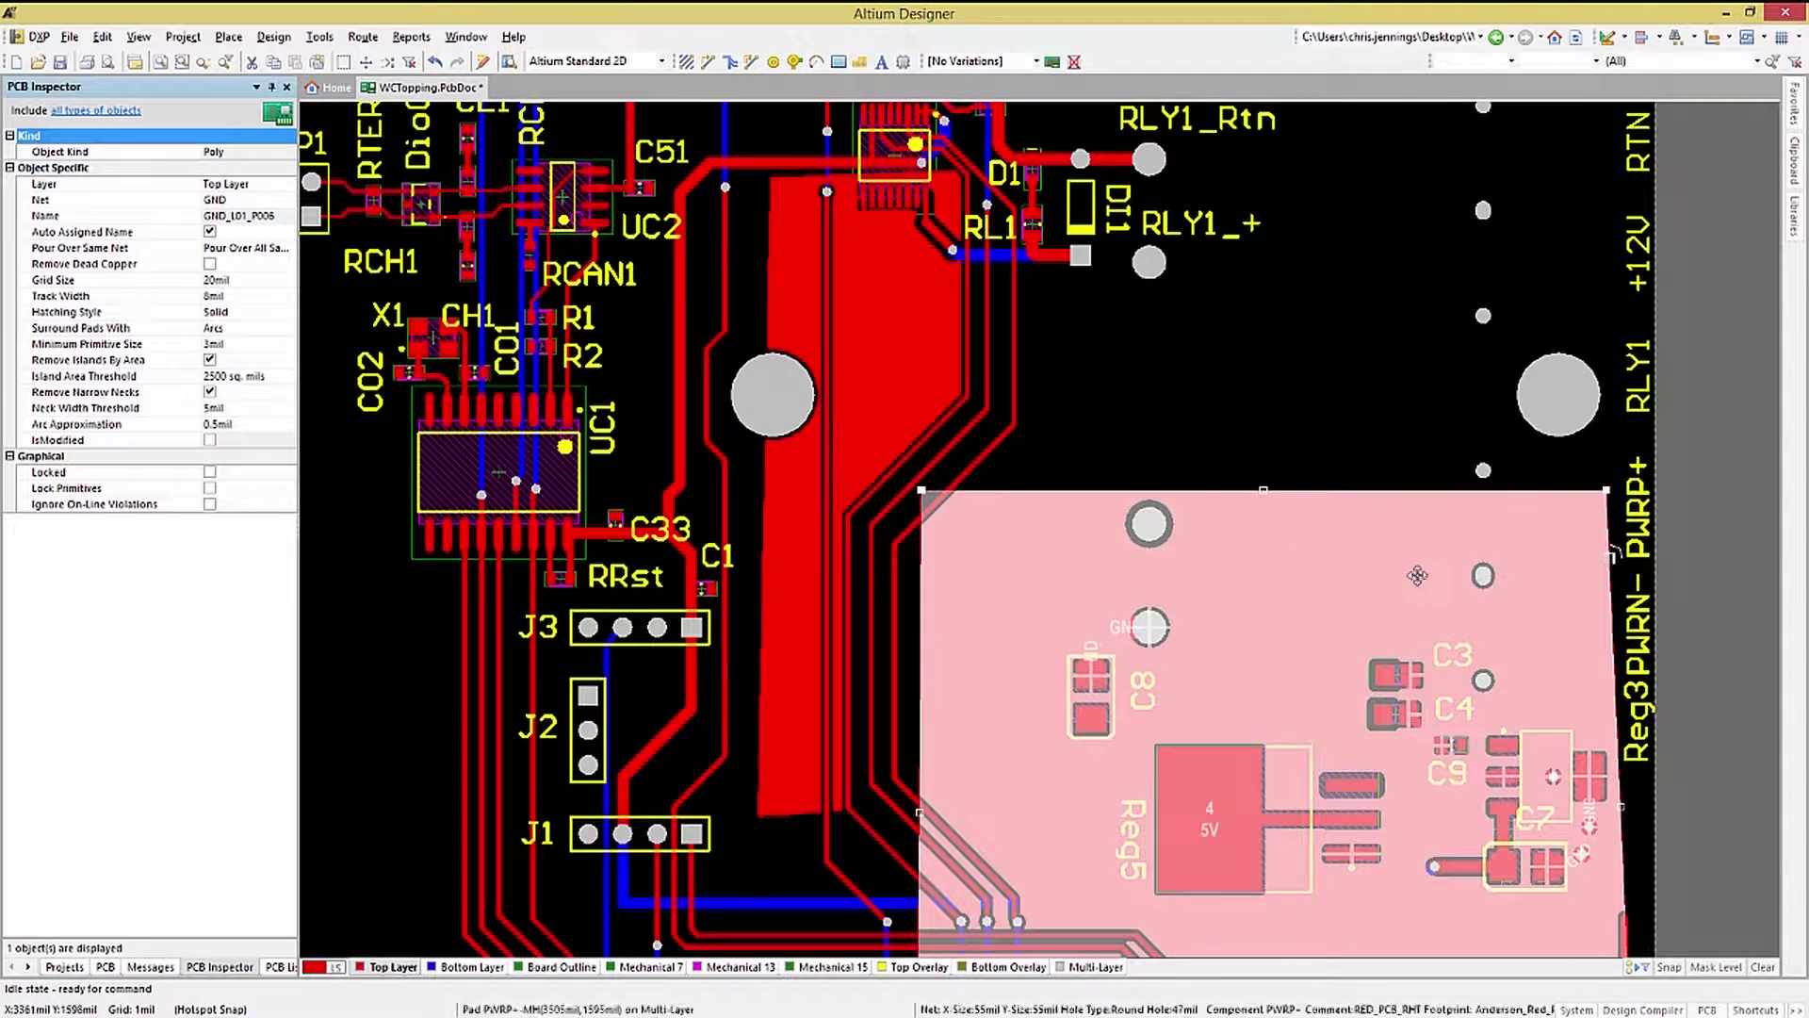
pyautogui.click(1745, 517)
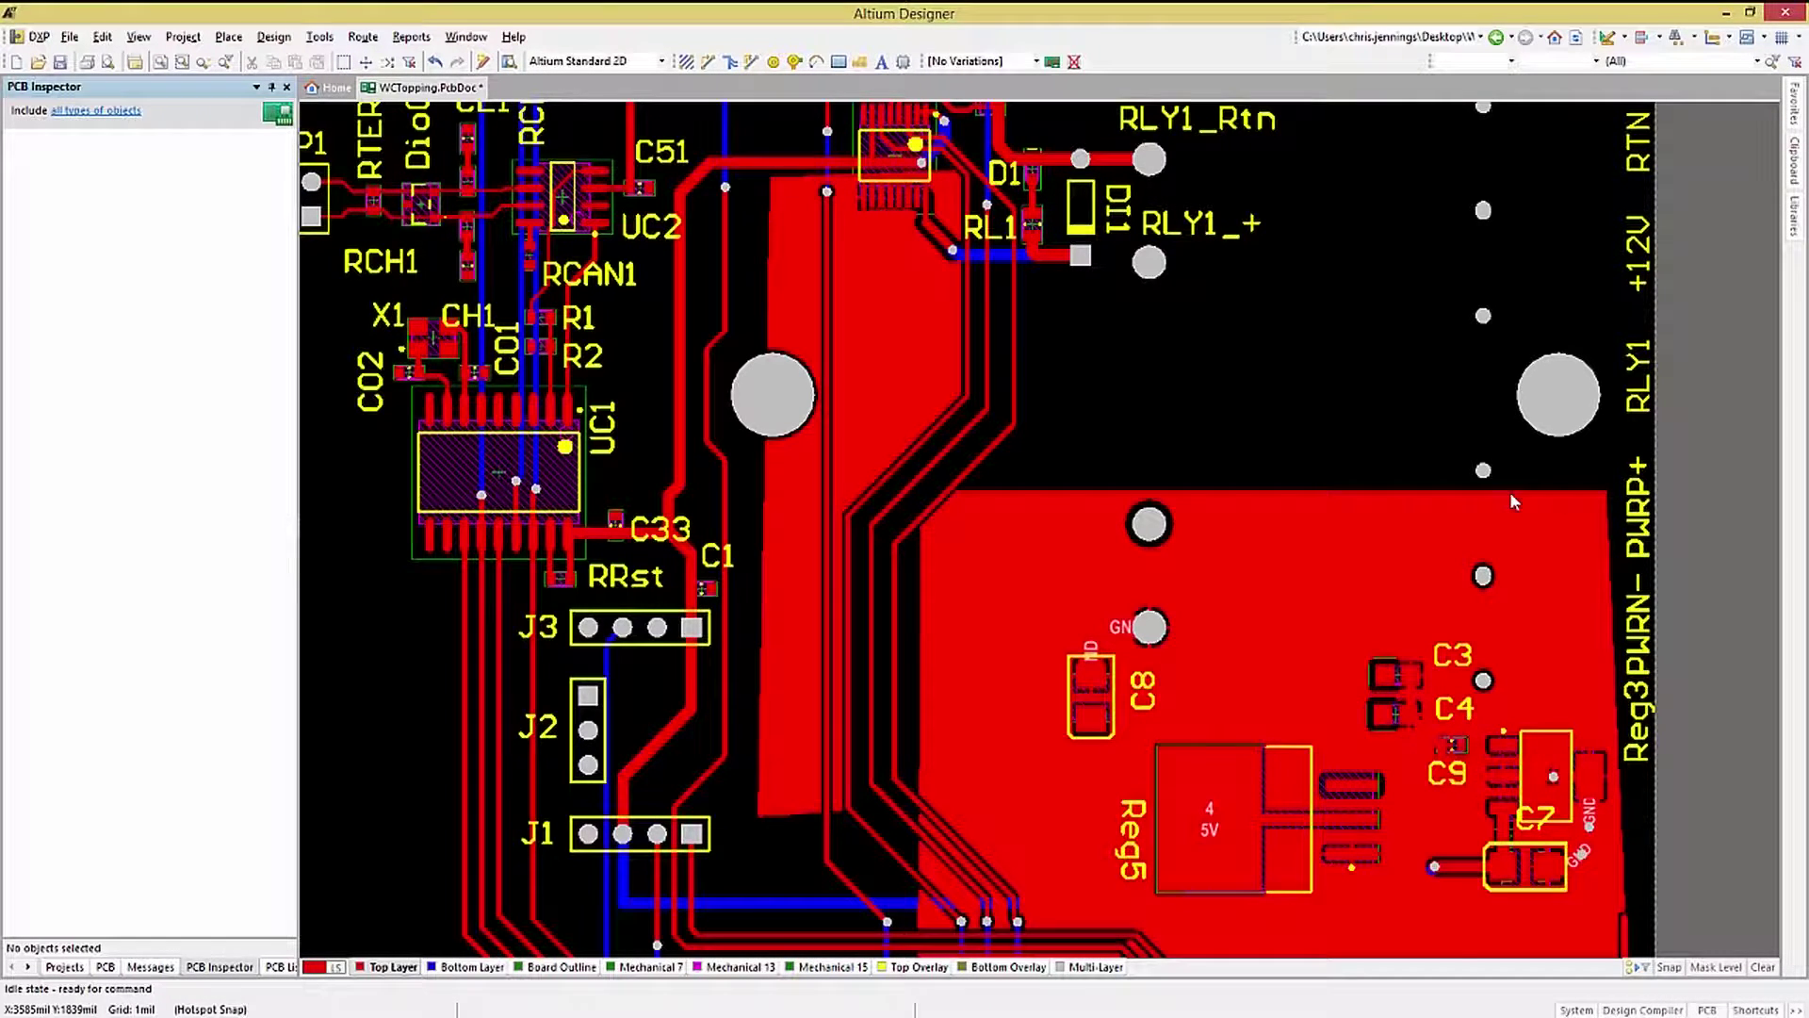
pyautogui.keyDown('ctrl'); pyautogui.scroll(-4, 1510, 491); pyautogui.keyUp('ctrl')
pyautogui.click(64, 966)
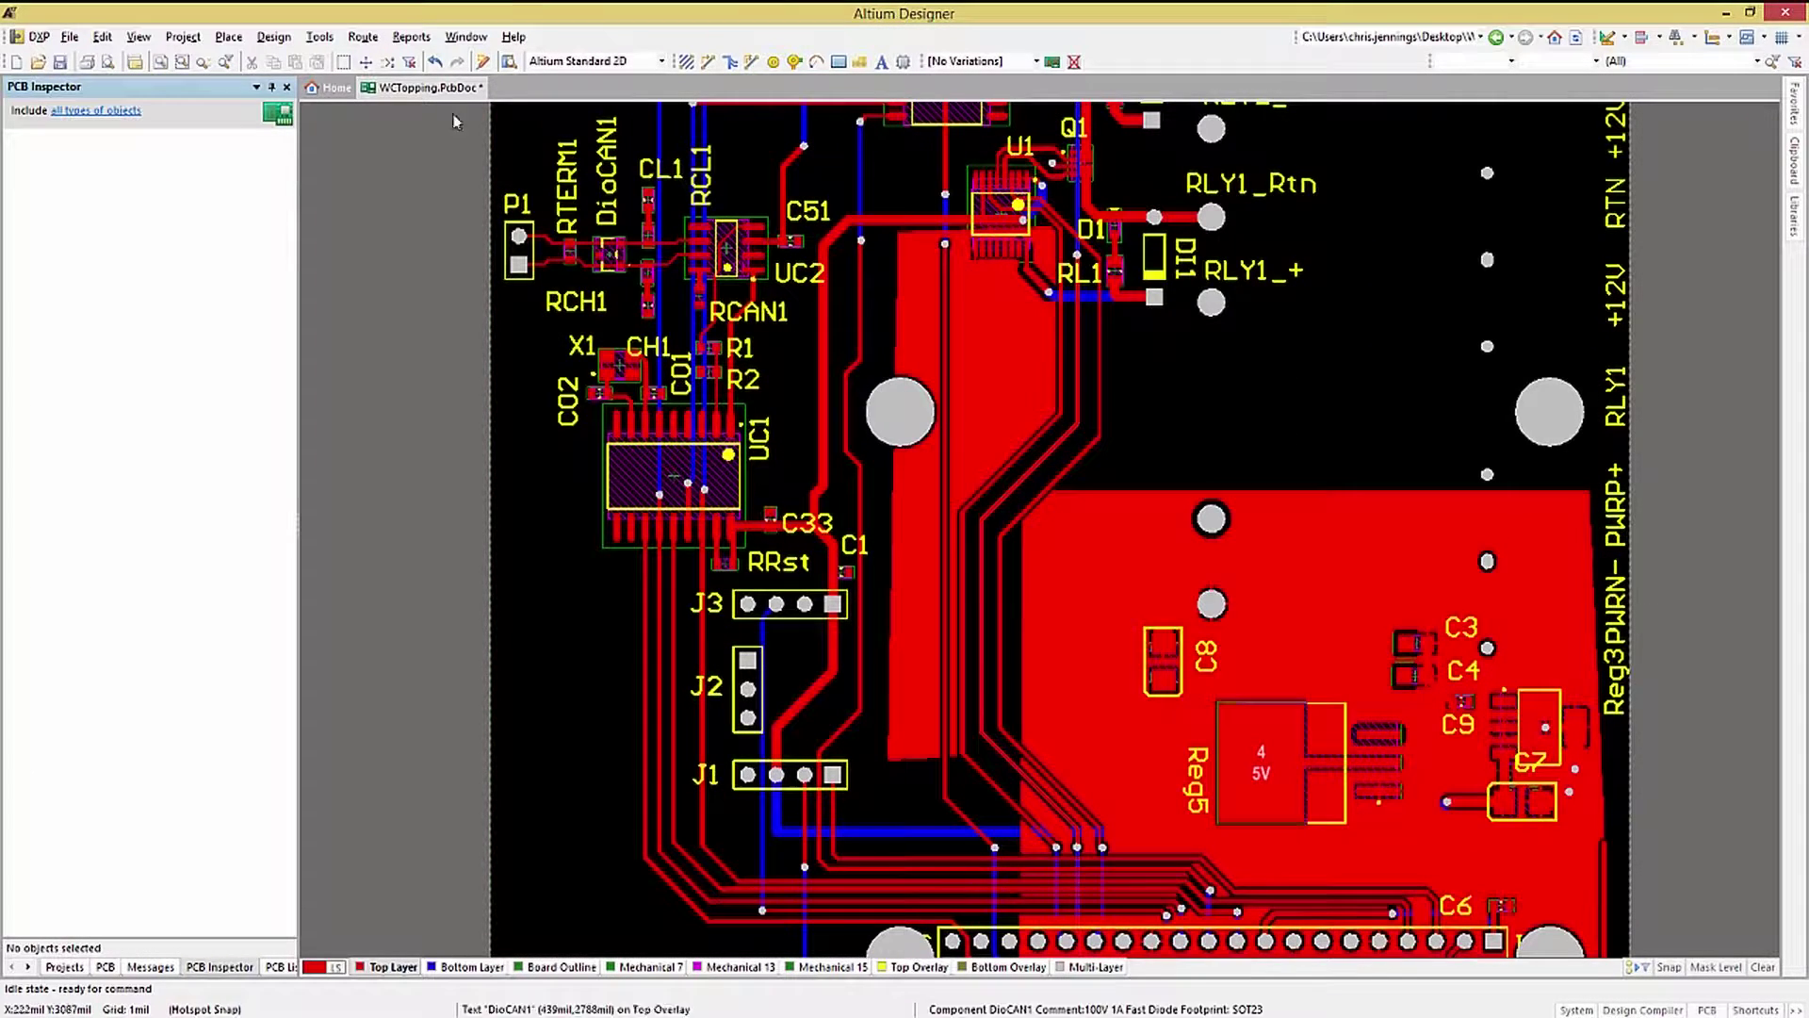
# Start a new polygon pour connected to the 5V net
pyautogui.click(229, 37)
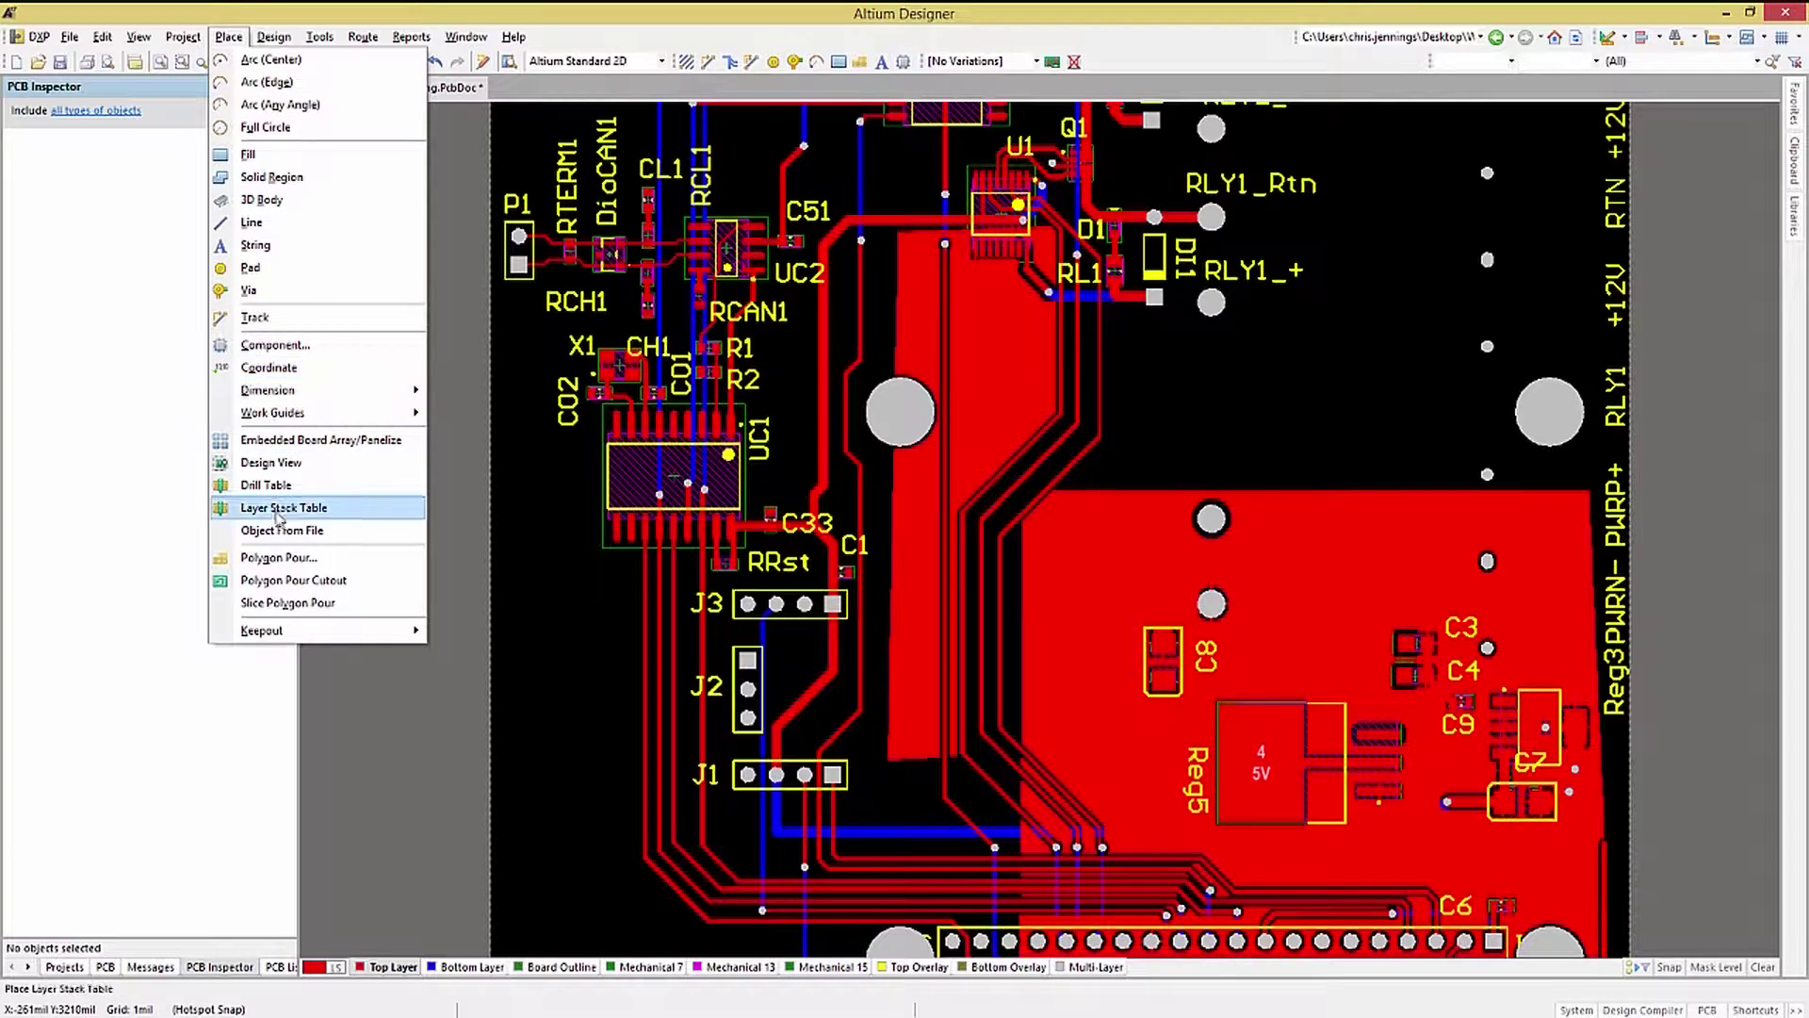
pyautogui.click(277, 560)
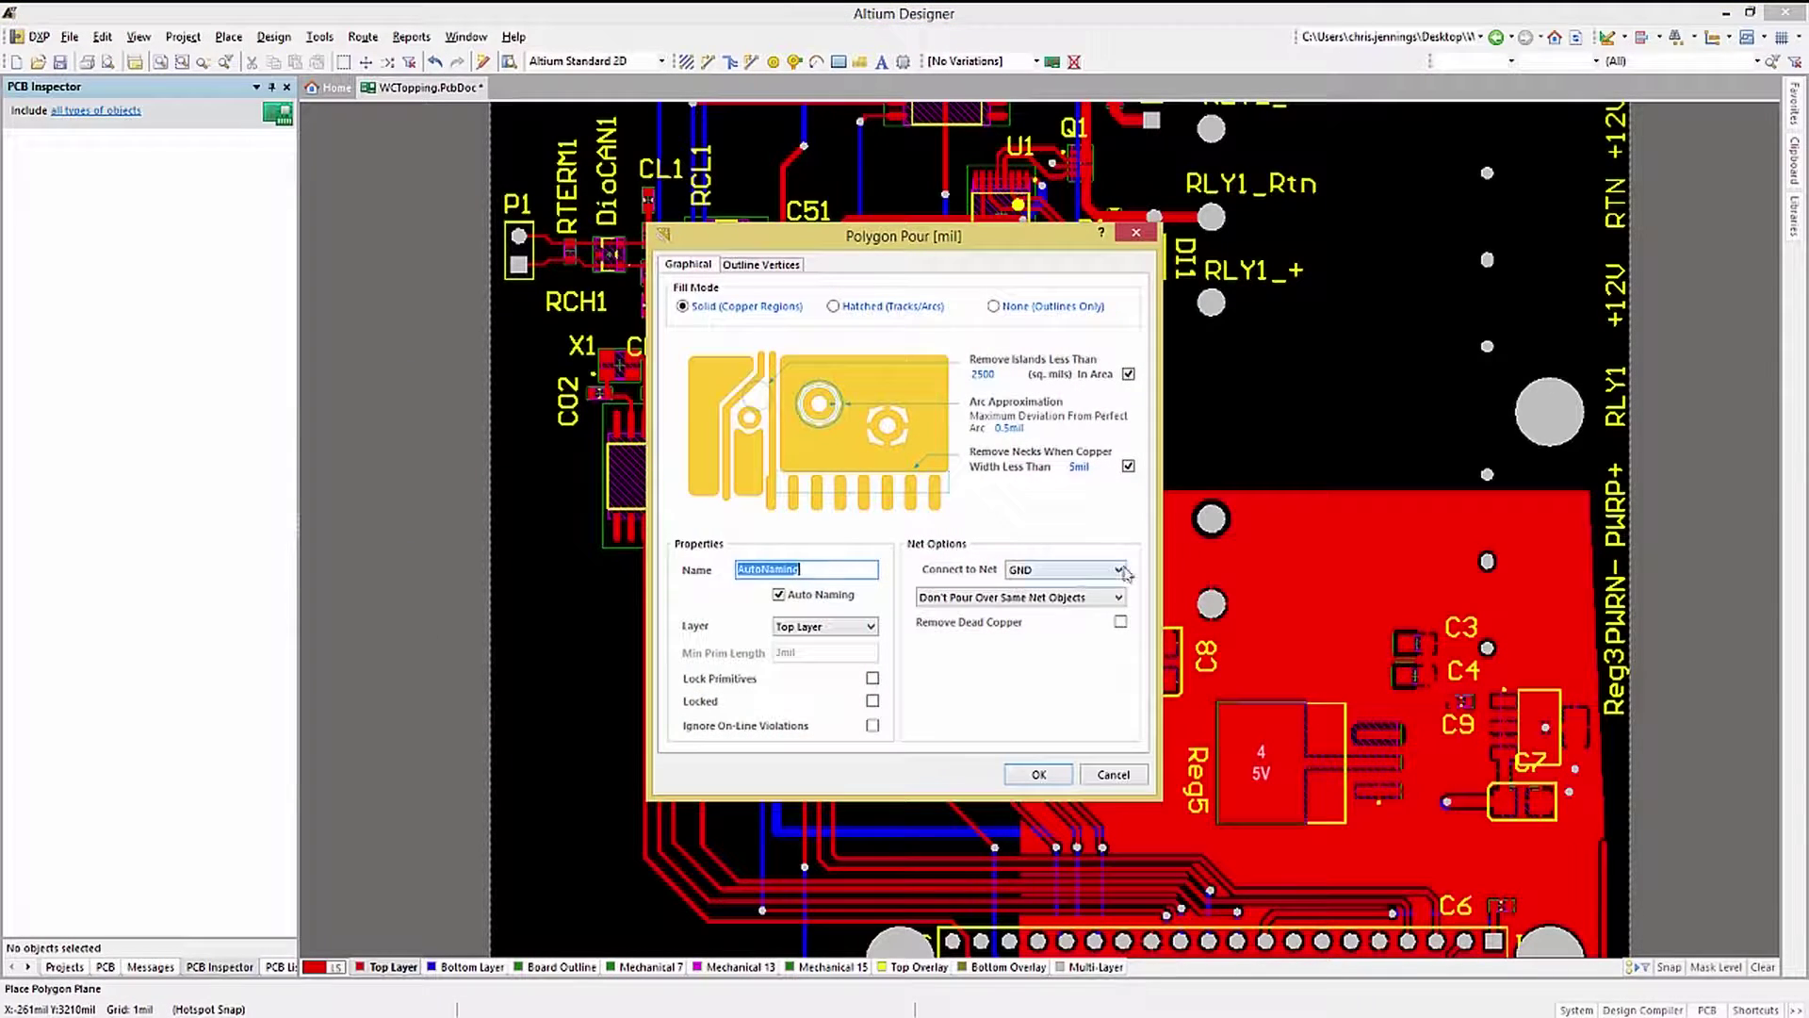
pyautogui.click(1119, 569)
pyautogui.click(1037, 611)
pyautogui.click(1036, 775)
# Outline the 5V pour around the RLY1 pads, then drag its bottom edge to reshape it
pyautogui.click(1352, 143)
pyautogui.click(1433, 225)
pyautogui.click(1538, 226)
pyautogui.click(1538, 331)
pyautogui.click(1386, 331)
pyautogui.click(1258, 219)
pyautogui.click(1258, 151)
pyautogui.rightClick(1258, 151)
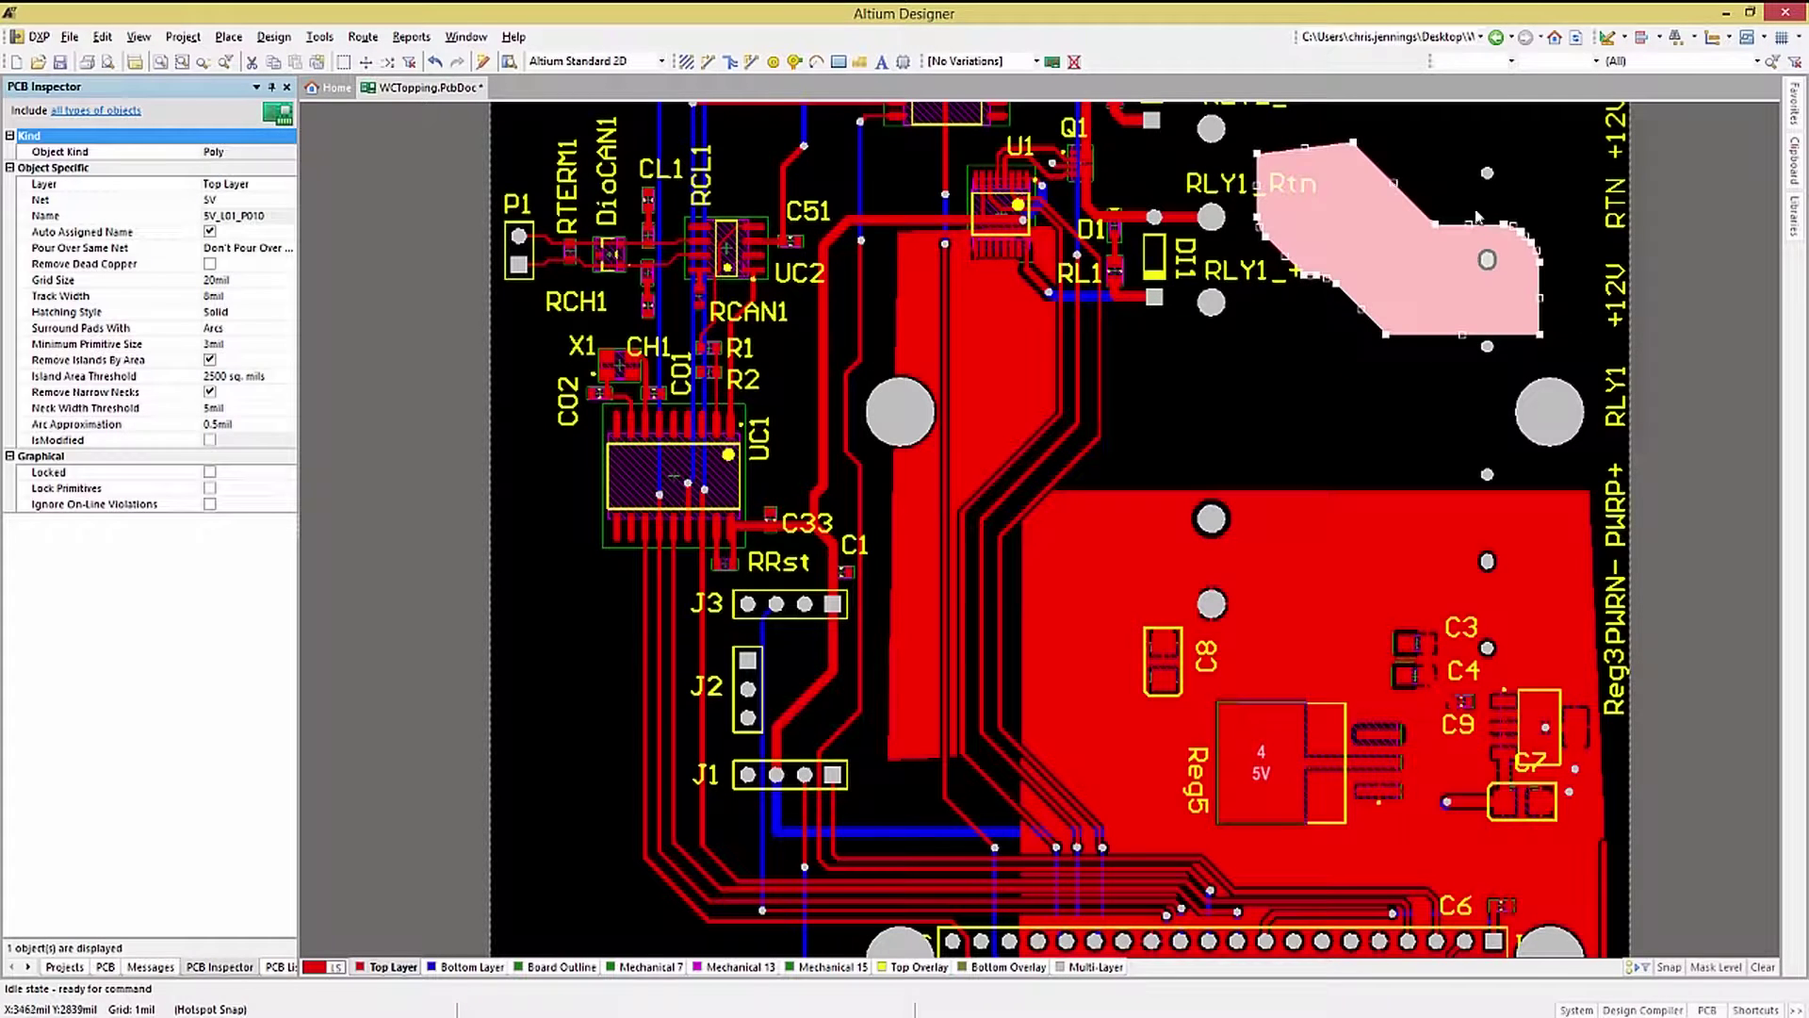
pyautogui.moveTo(1447, 334); pyautogui.dragTo(1042, 578)
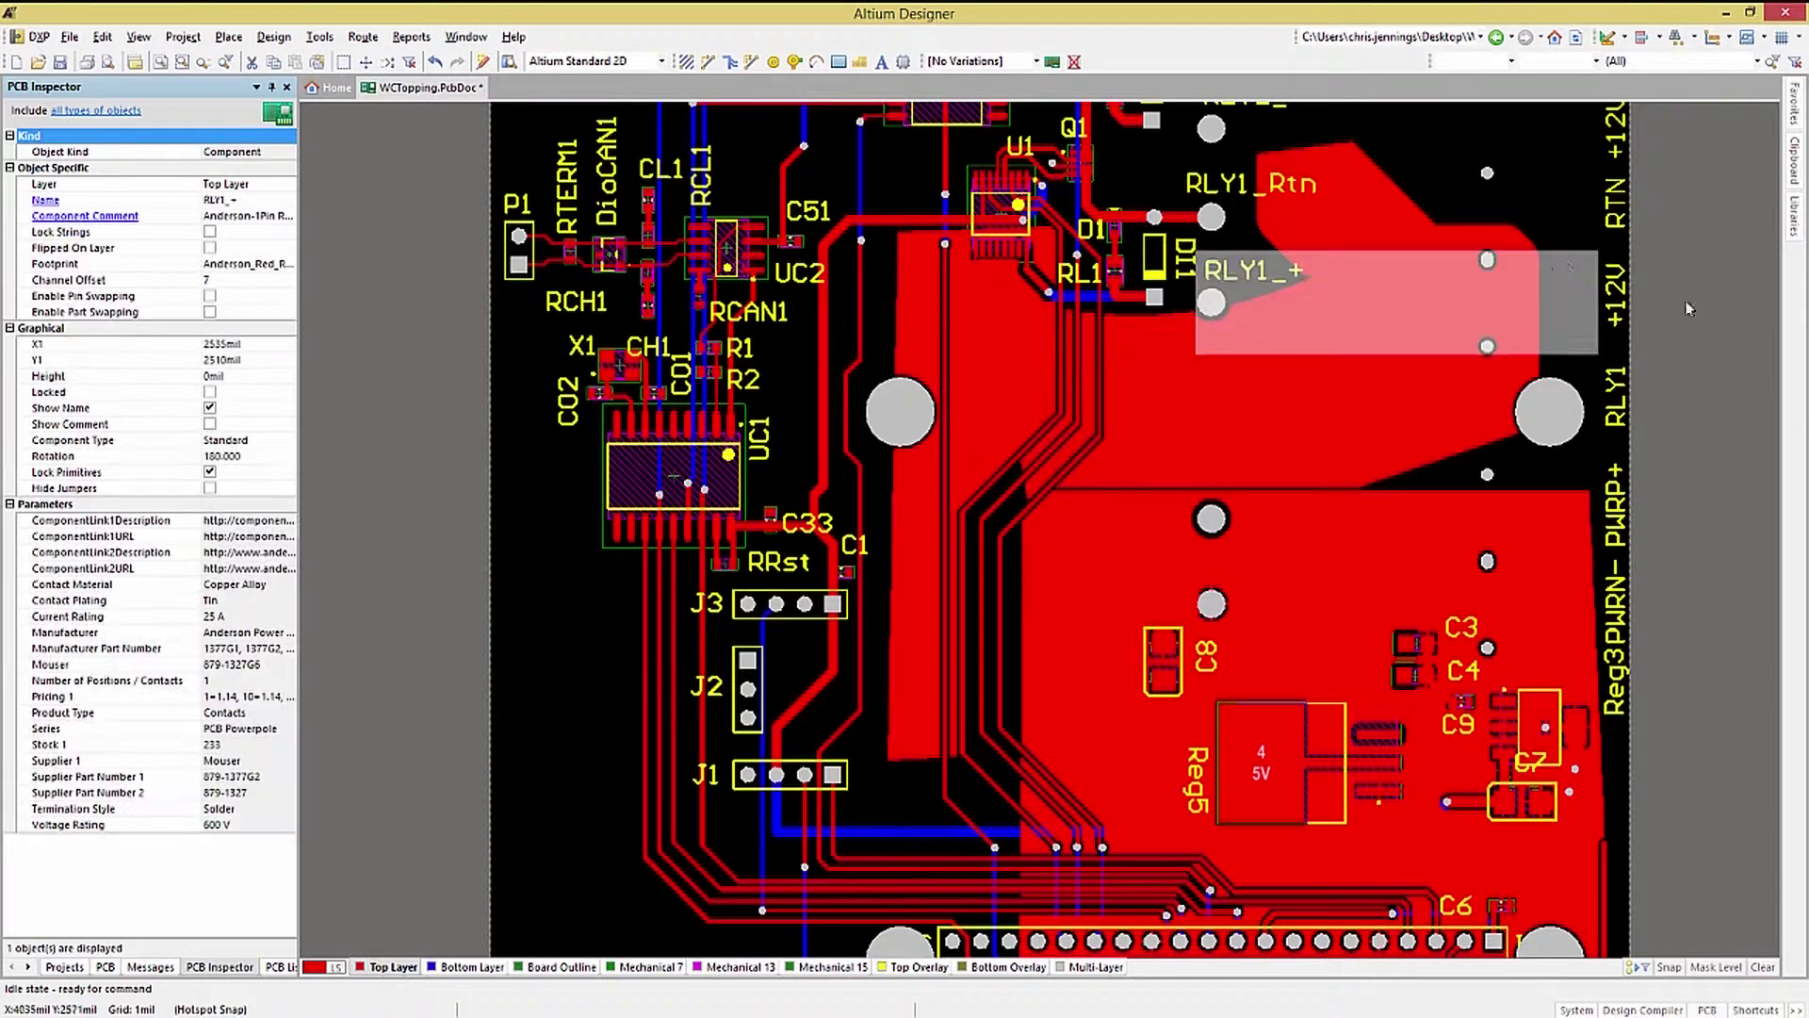
pyautogui.click(1690, 294)
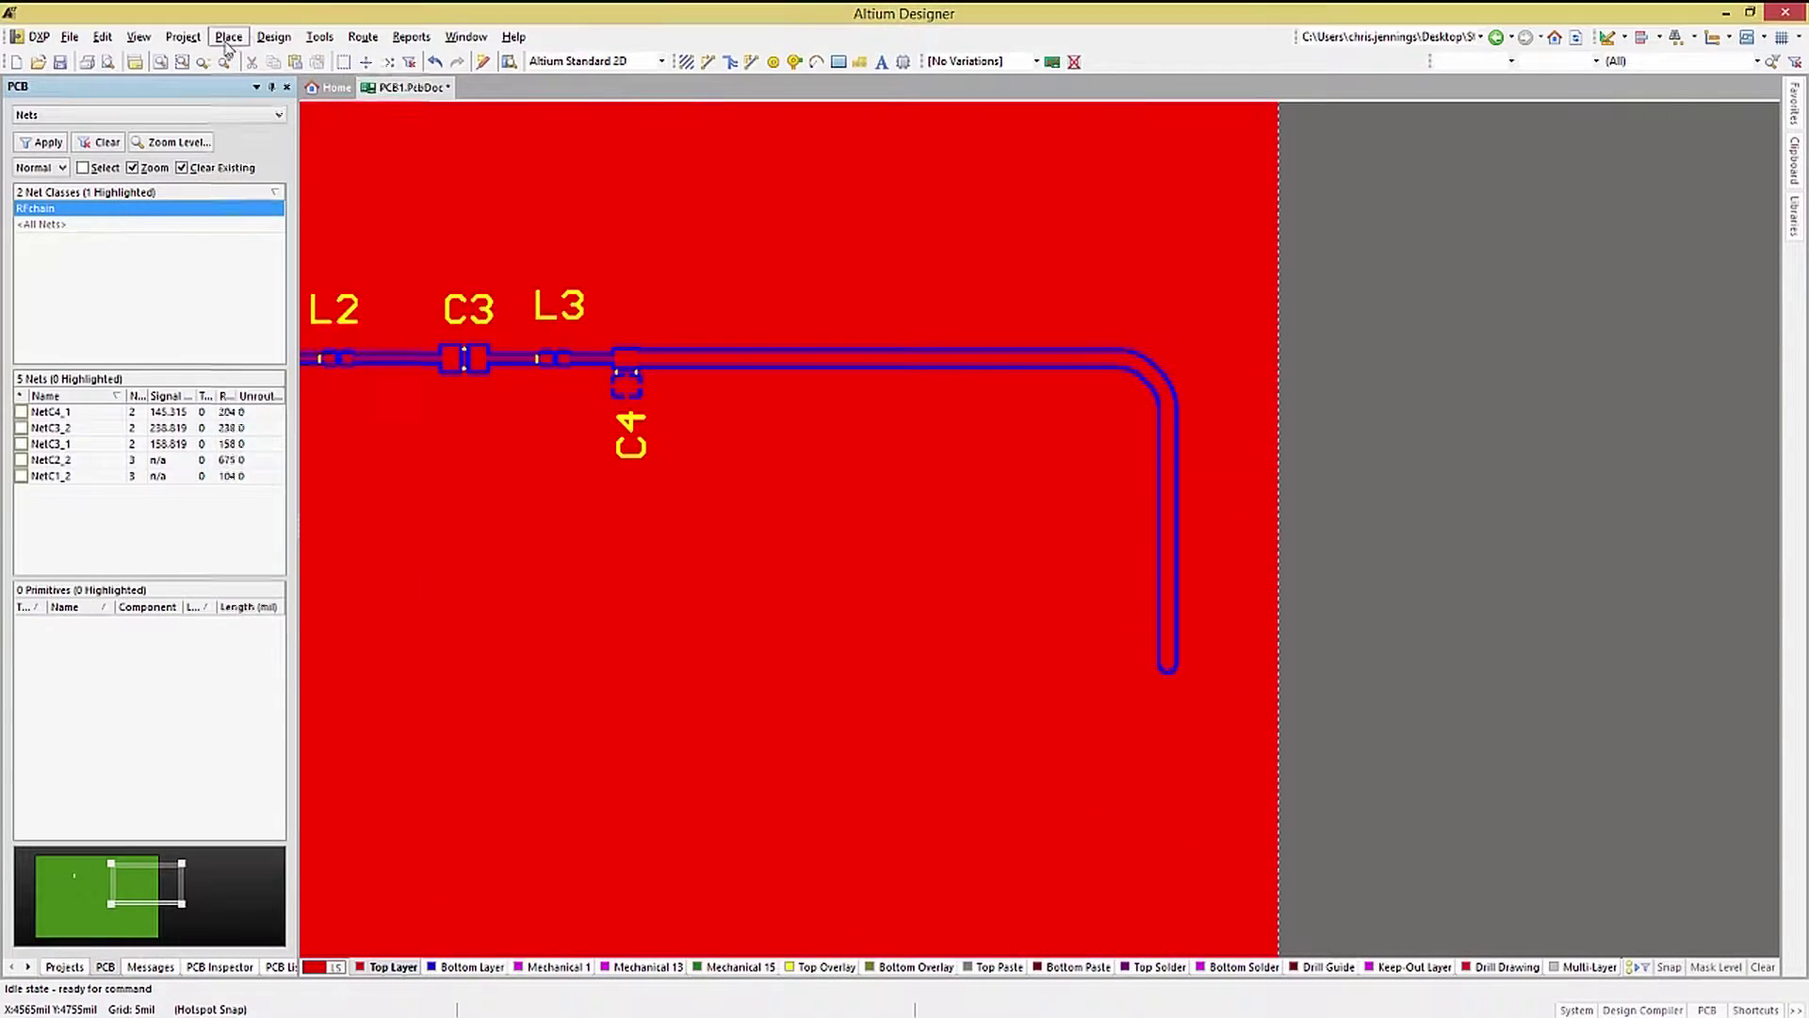
# Draw an arc-cornered polygon pour cutout around the RF trace beyond C4
pyautogui.click(228, 37)
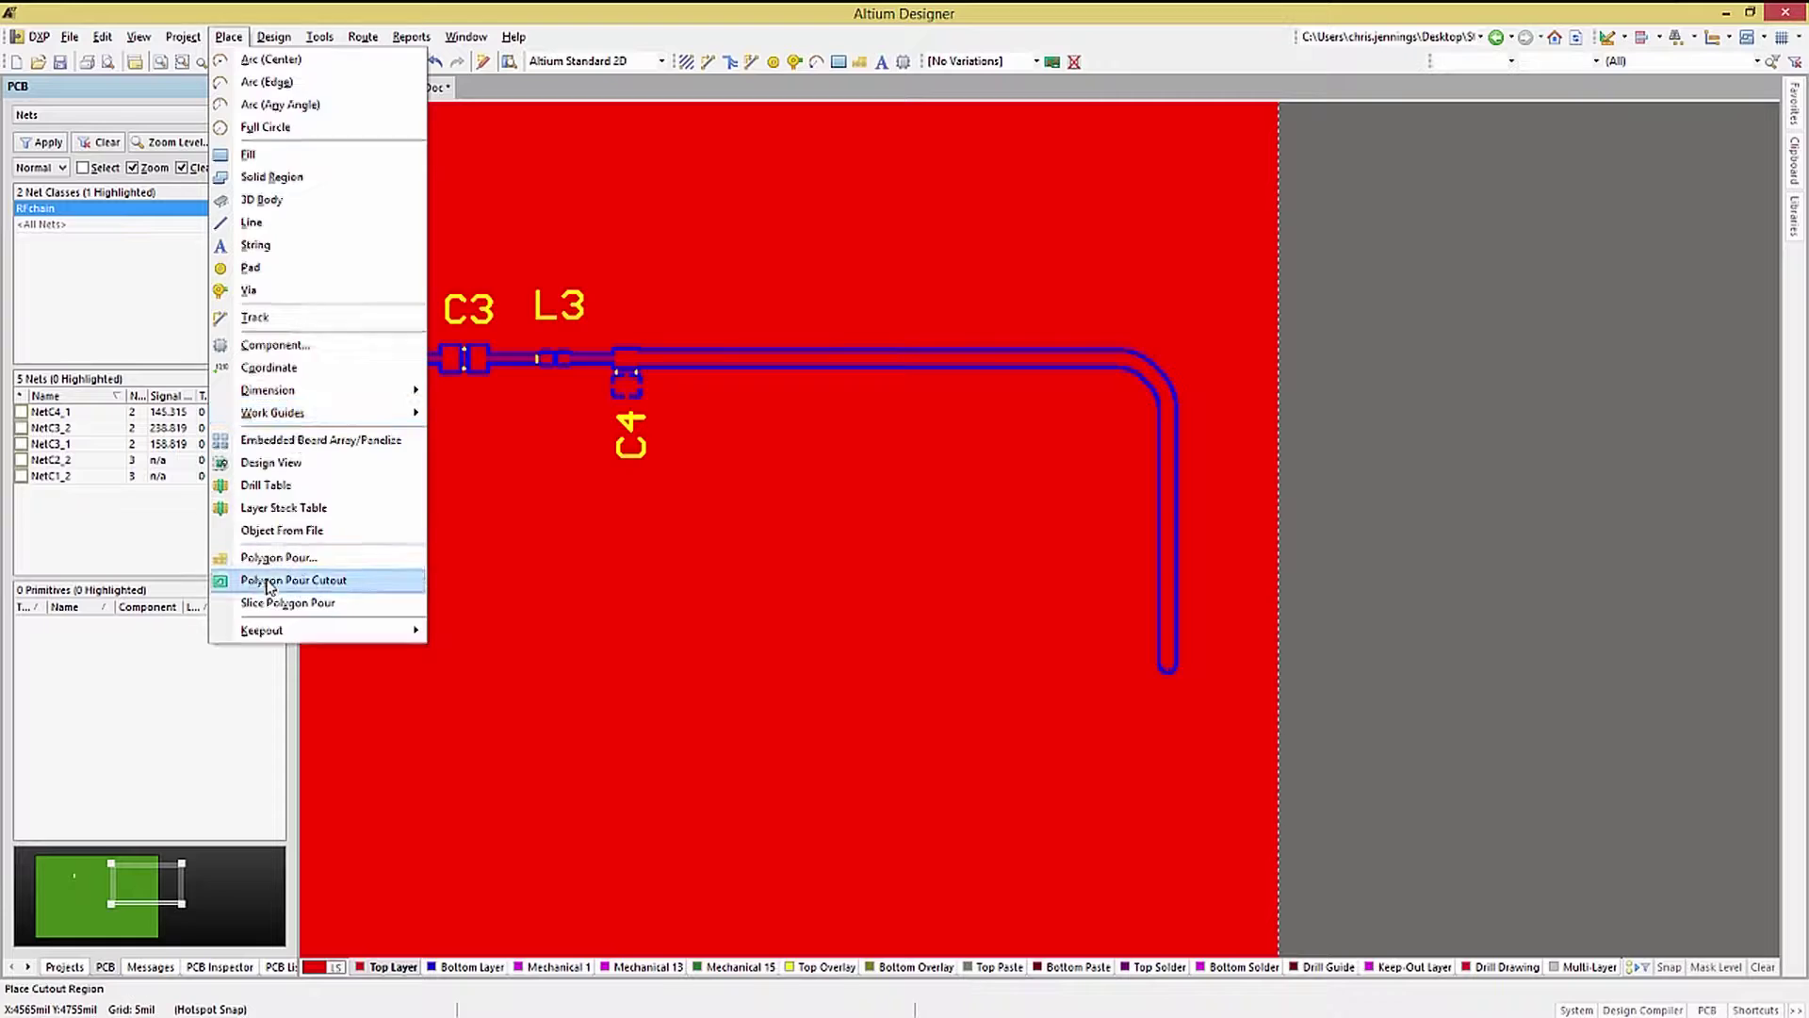
pyautogui.click(301, 578)
pyautogui.click(633, 339)
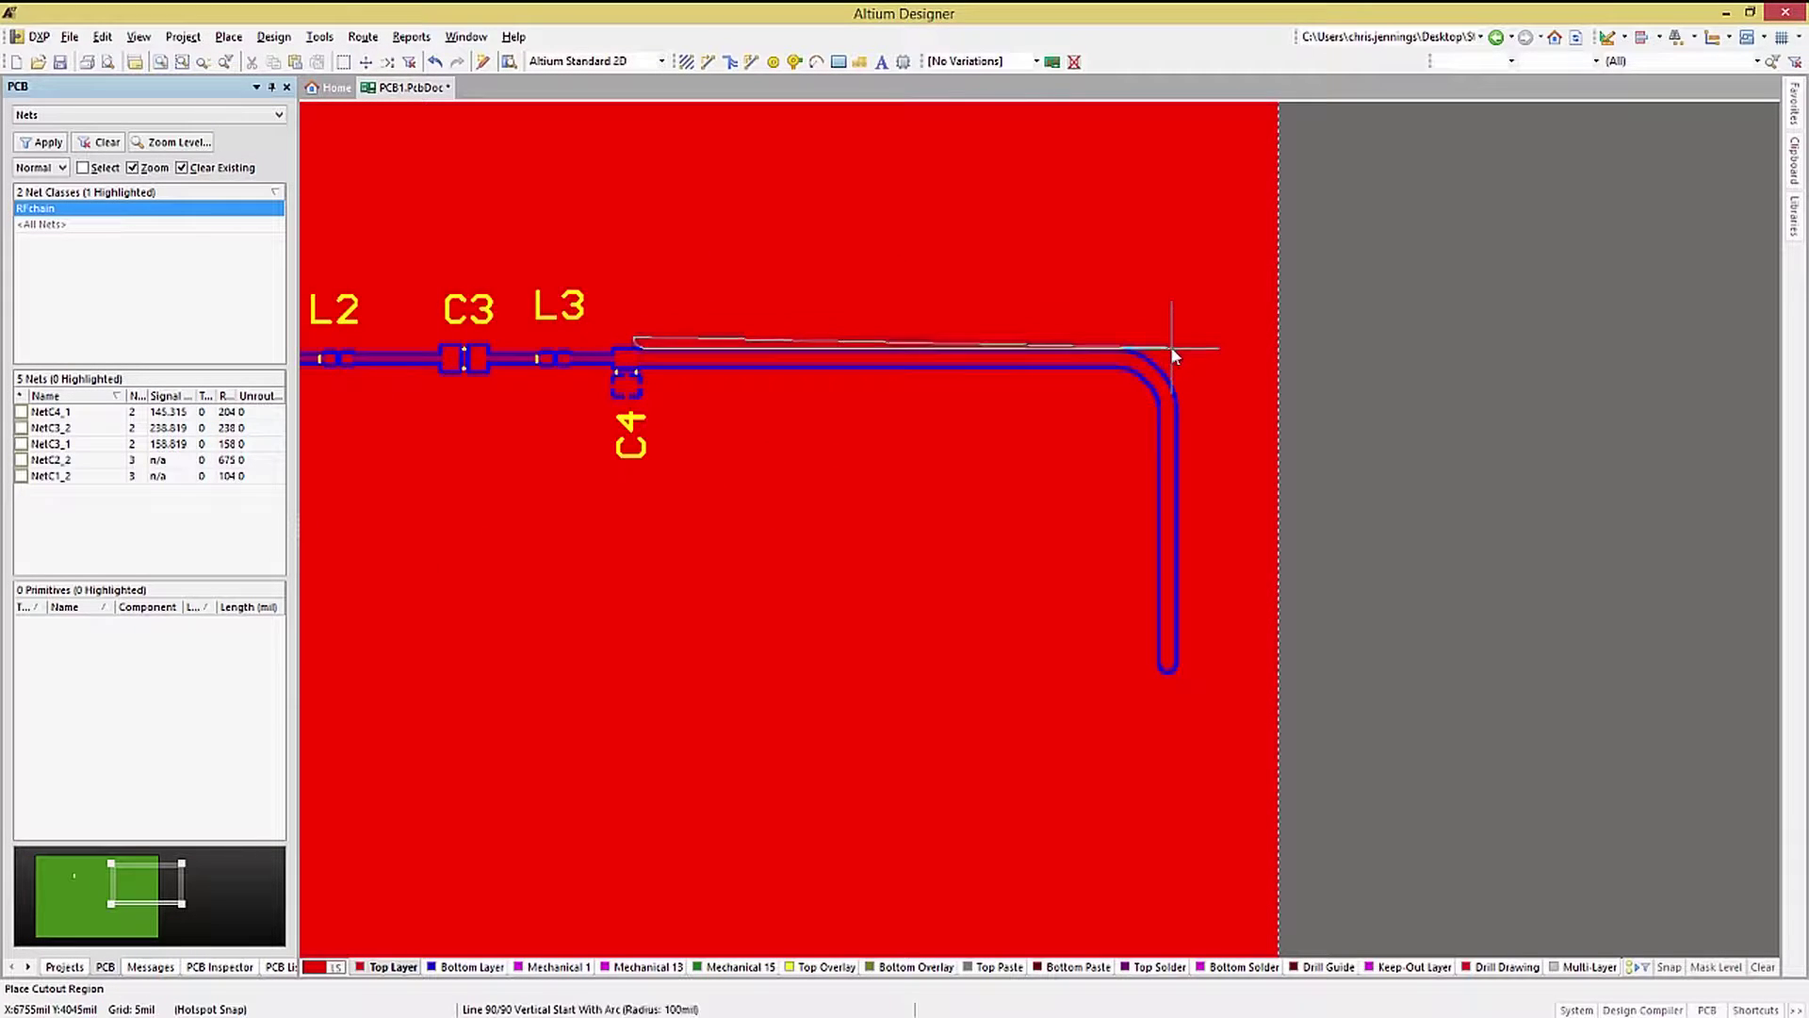
pyautogui.hotkey('shift', 'space')
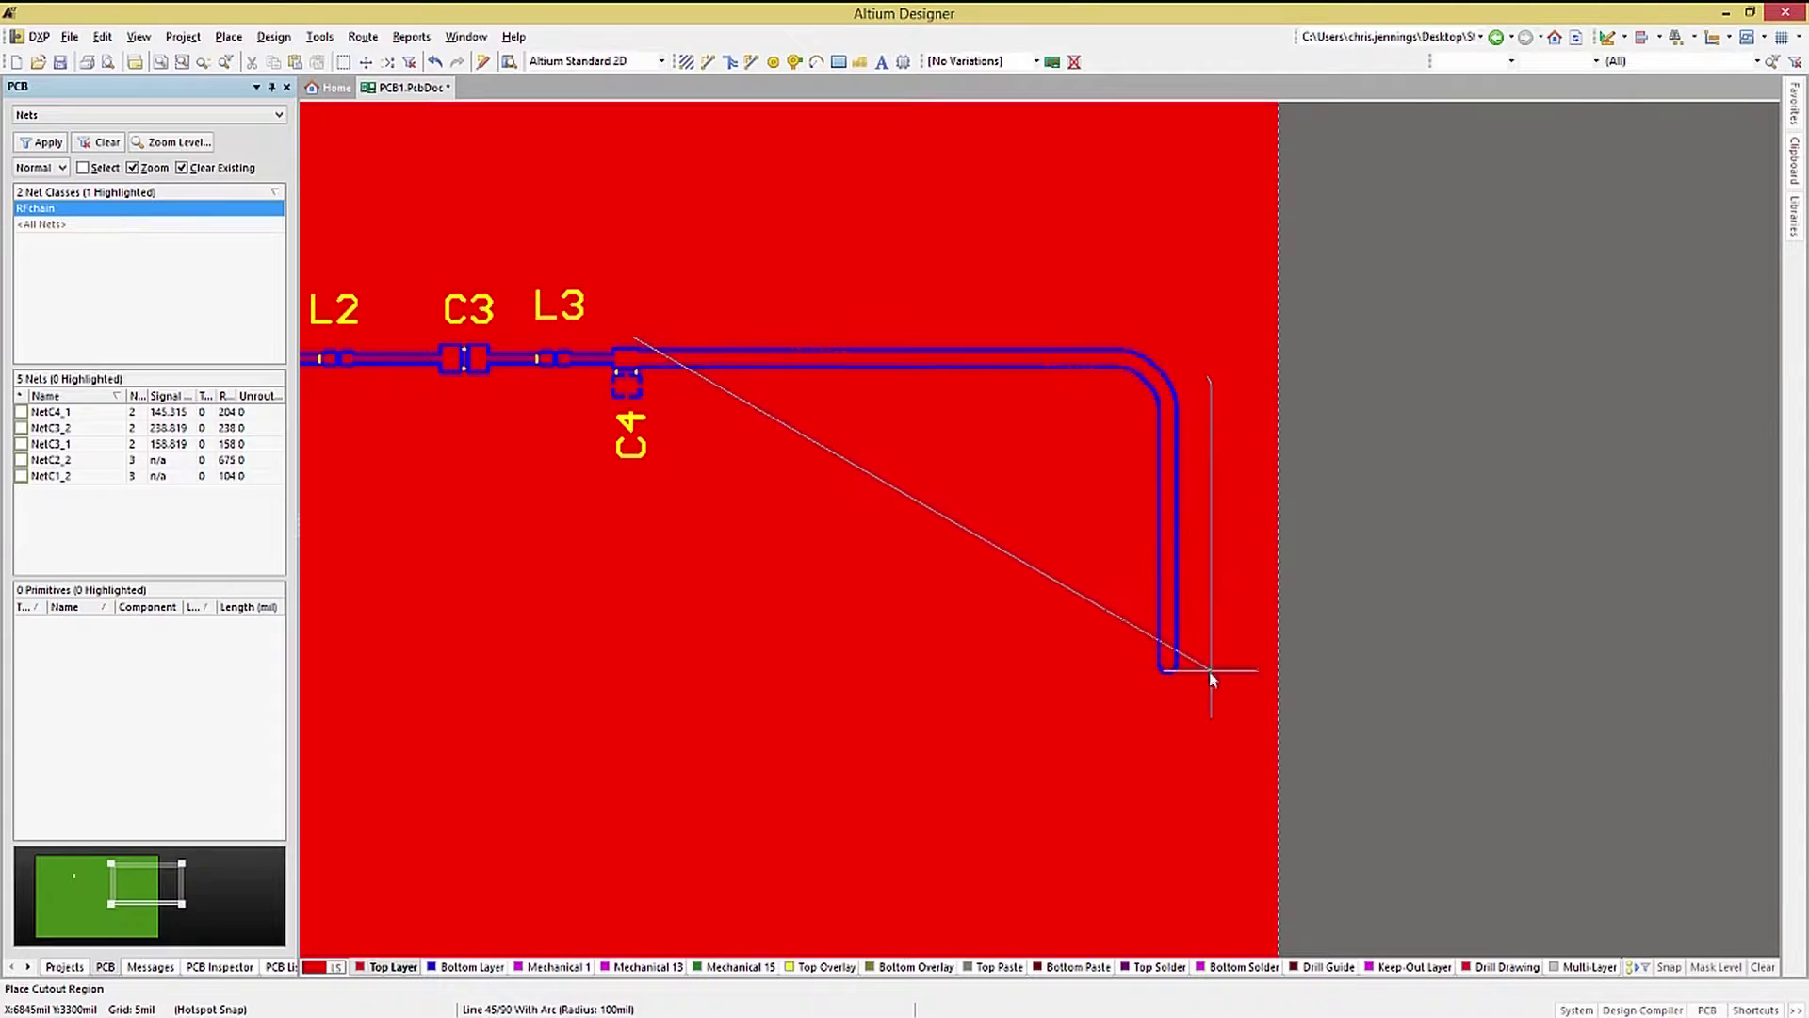
pyautogui.click(1165, 705)
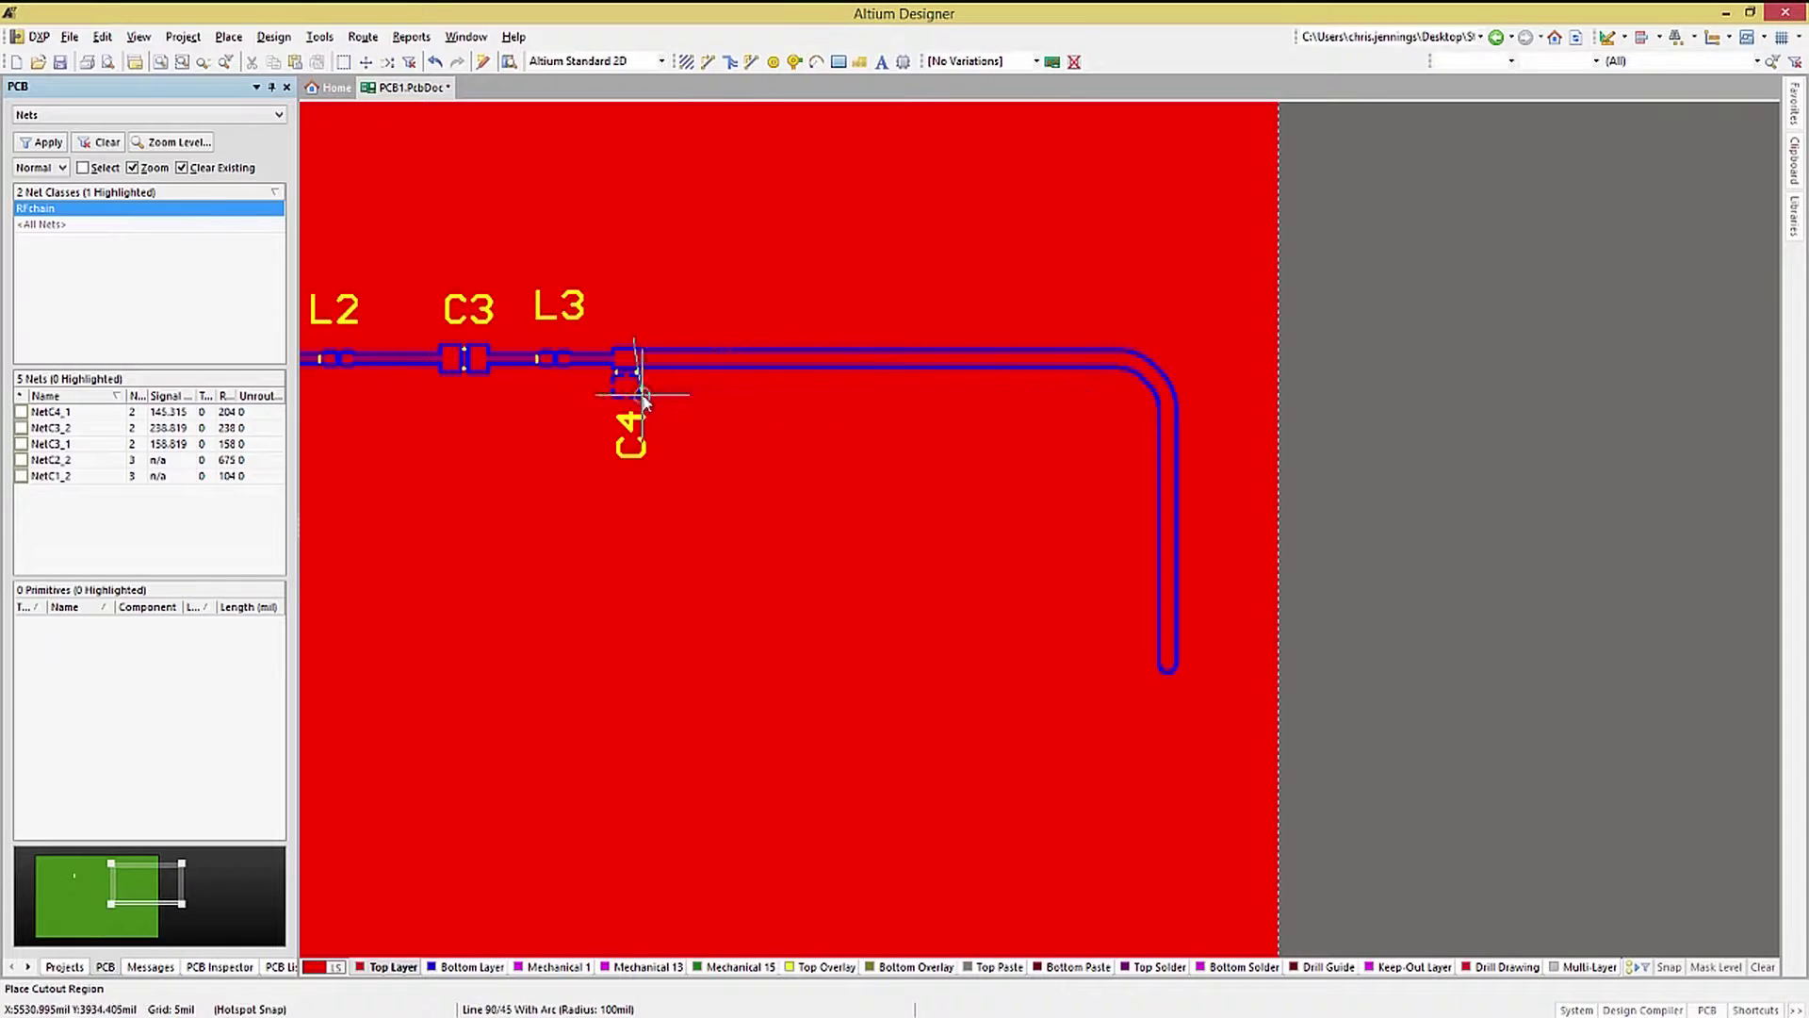
pyautogui.click(637, 390)
pyautogui.rightClick(637, 390)
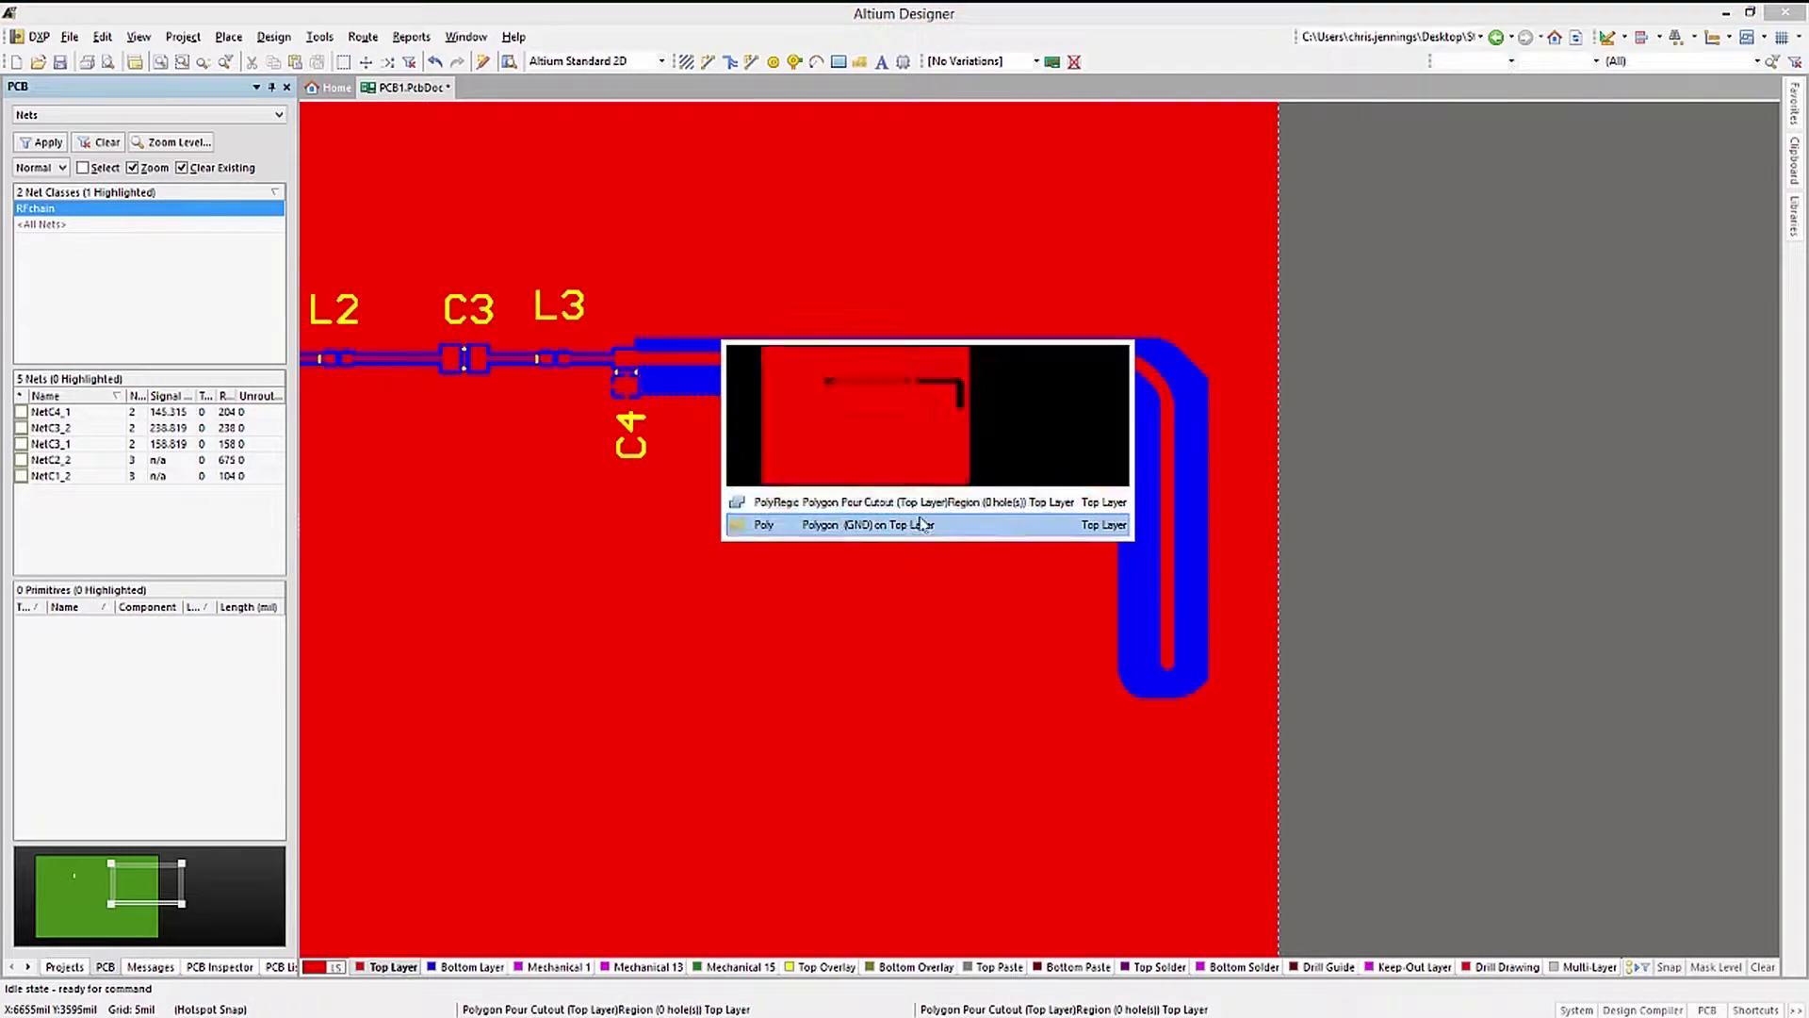
# Copy the cutout and Paste Special it onto the Bottom Layer
pyautogui.click(1510, 516)
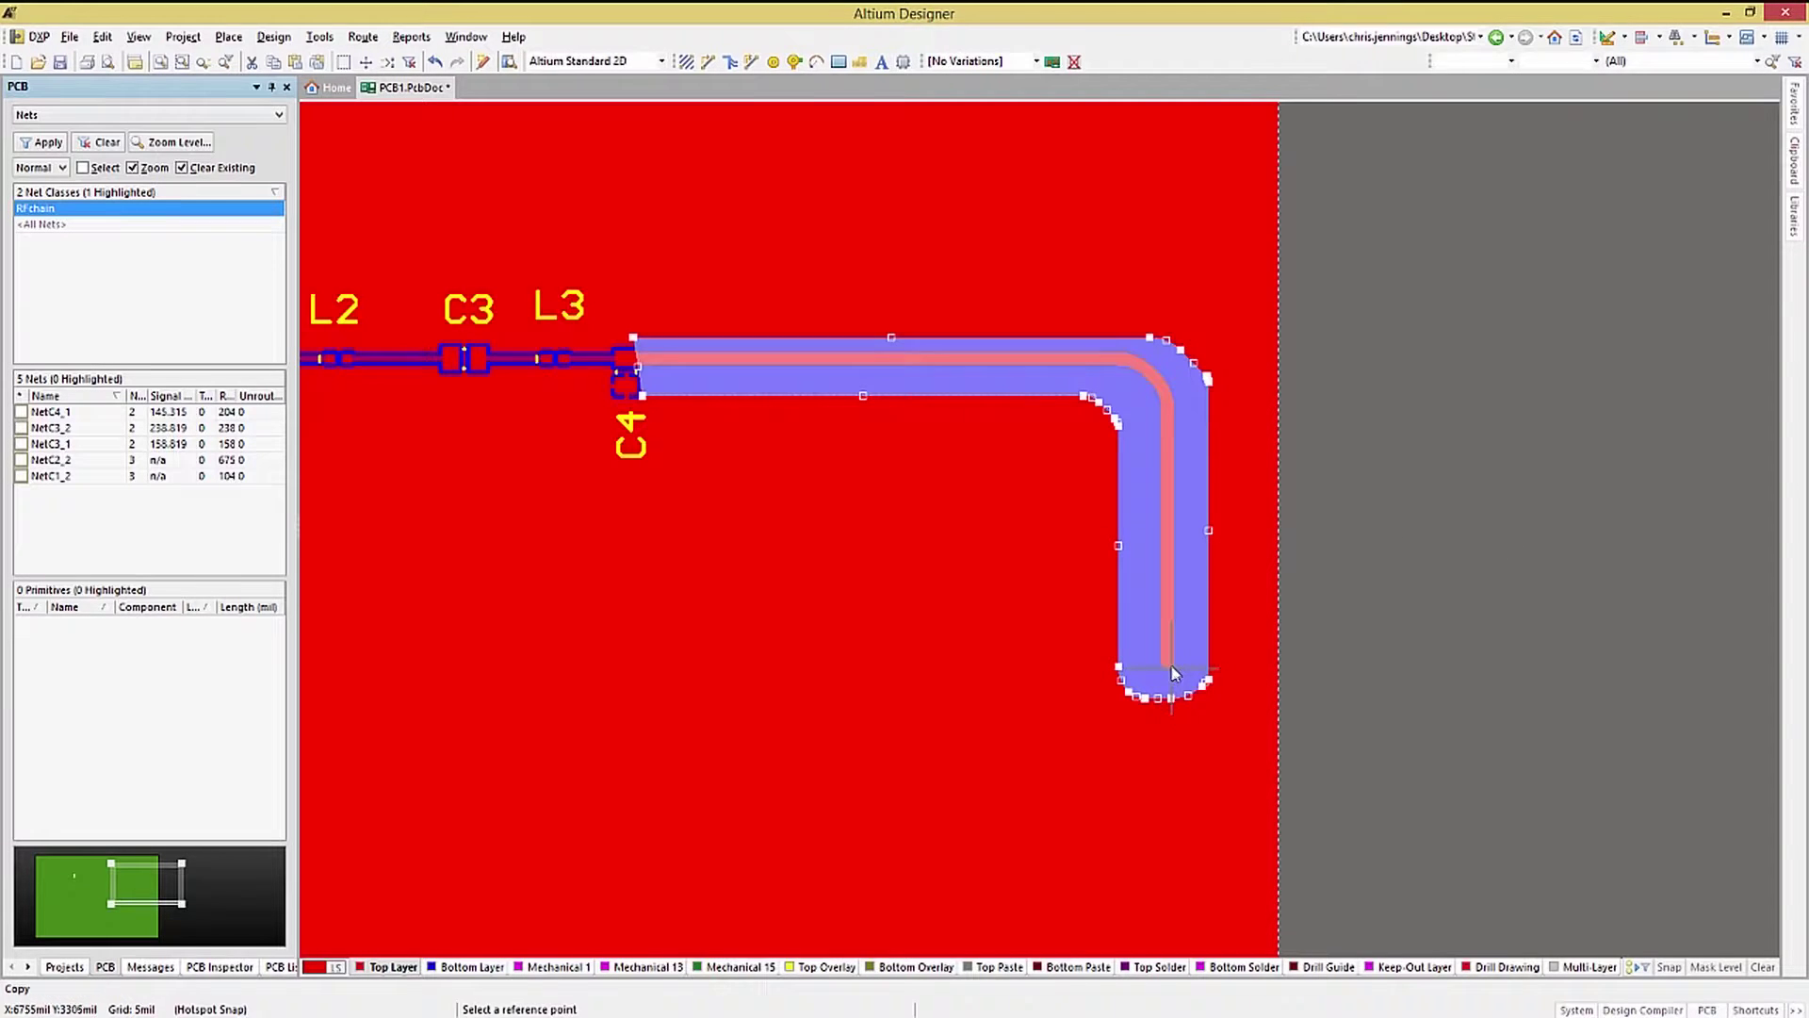
pyautogui.press('KP_Multiply')
pyautogui.press('e')
pyautogui.press('a')
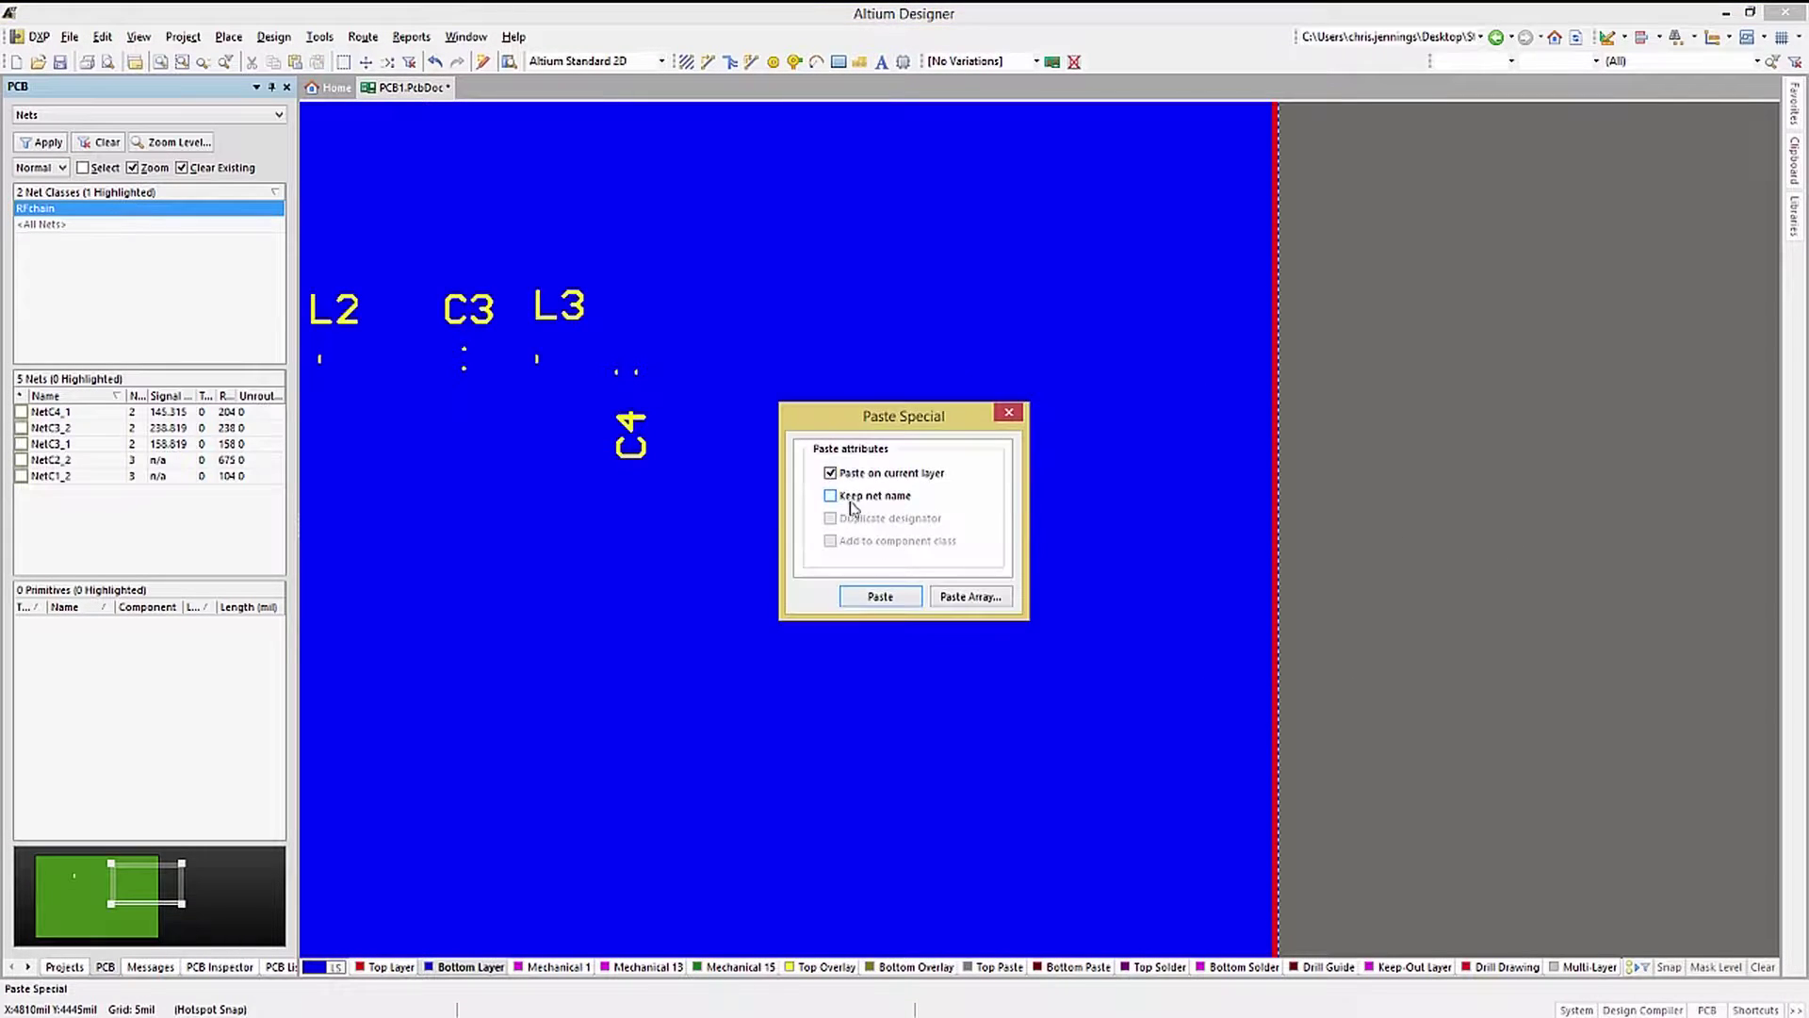
pyautogui.click(860, 594)
pyautogui.click(1049, 688)
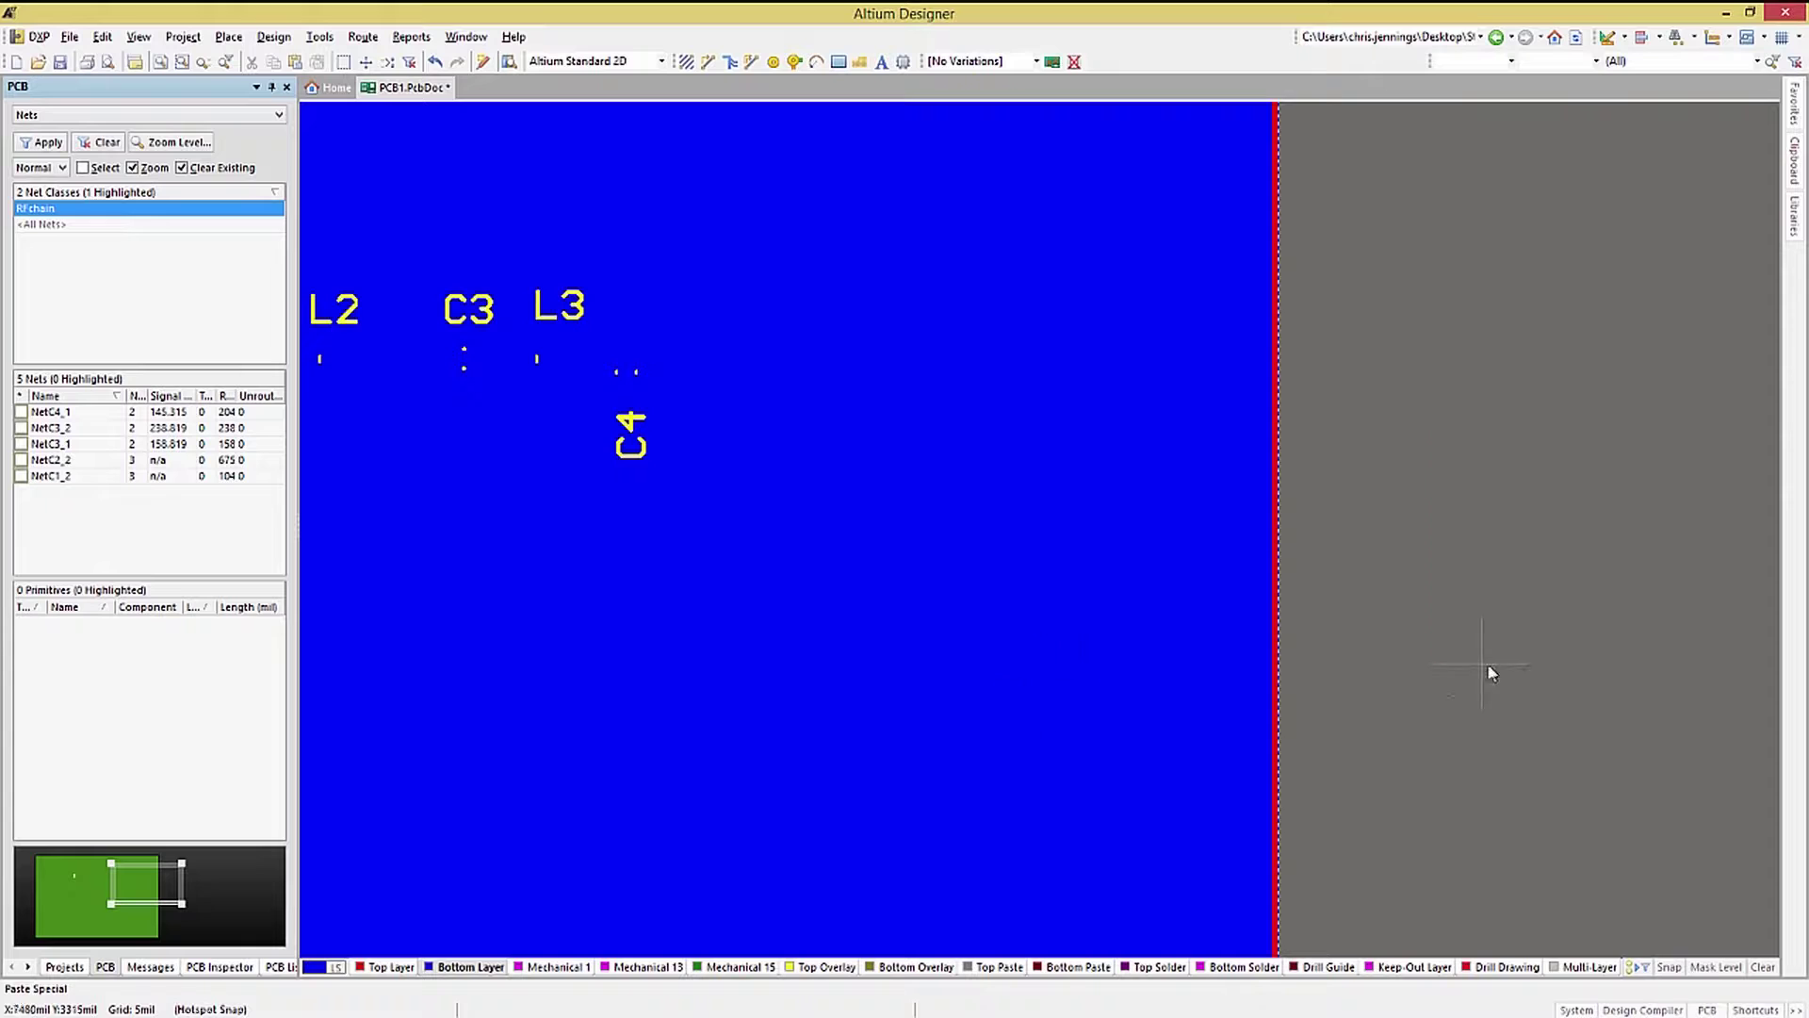
# Copy the vertical RF track and paste a matching cutout around it on the Bottom Layer
pyautogui.press('KP_Multiply')
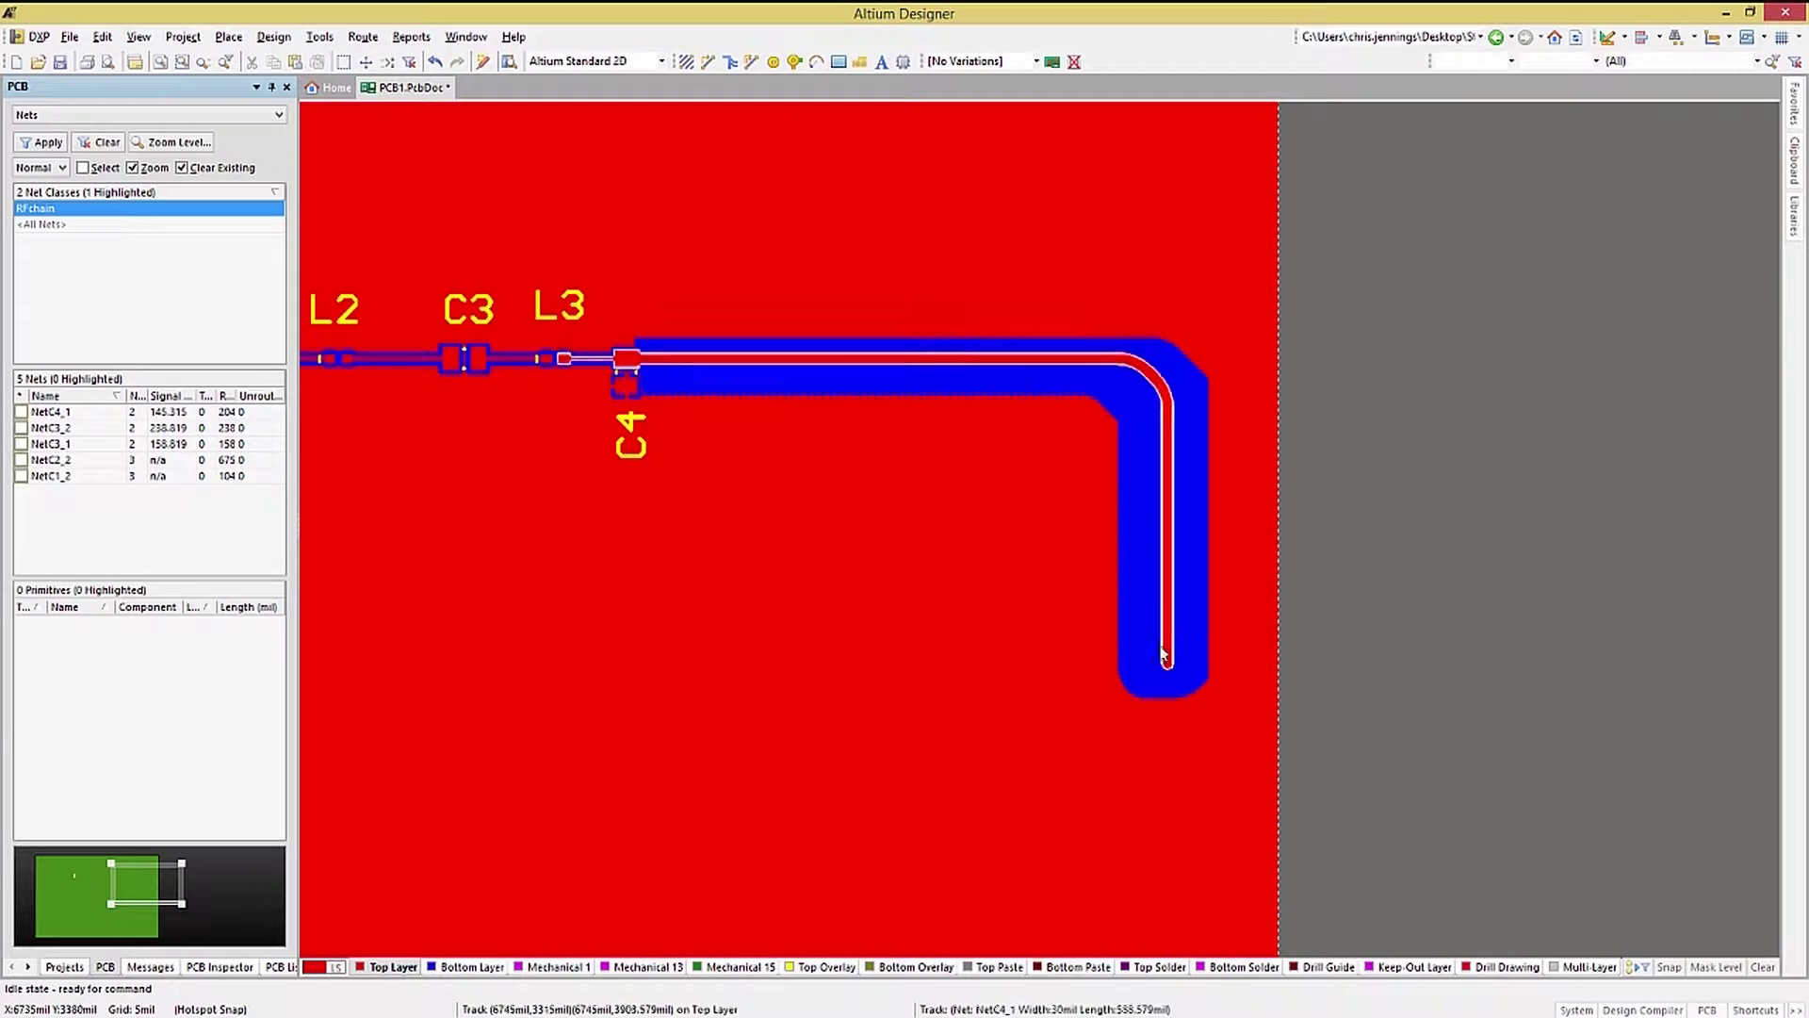
pyautogui.click(1167, 650)
pyautogui.press('KP_Multiply')
pyautogui.press('e')
pyautogui.press('a')
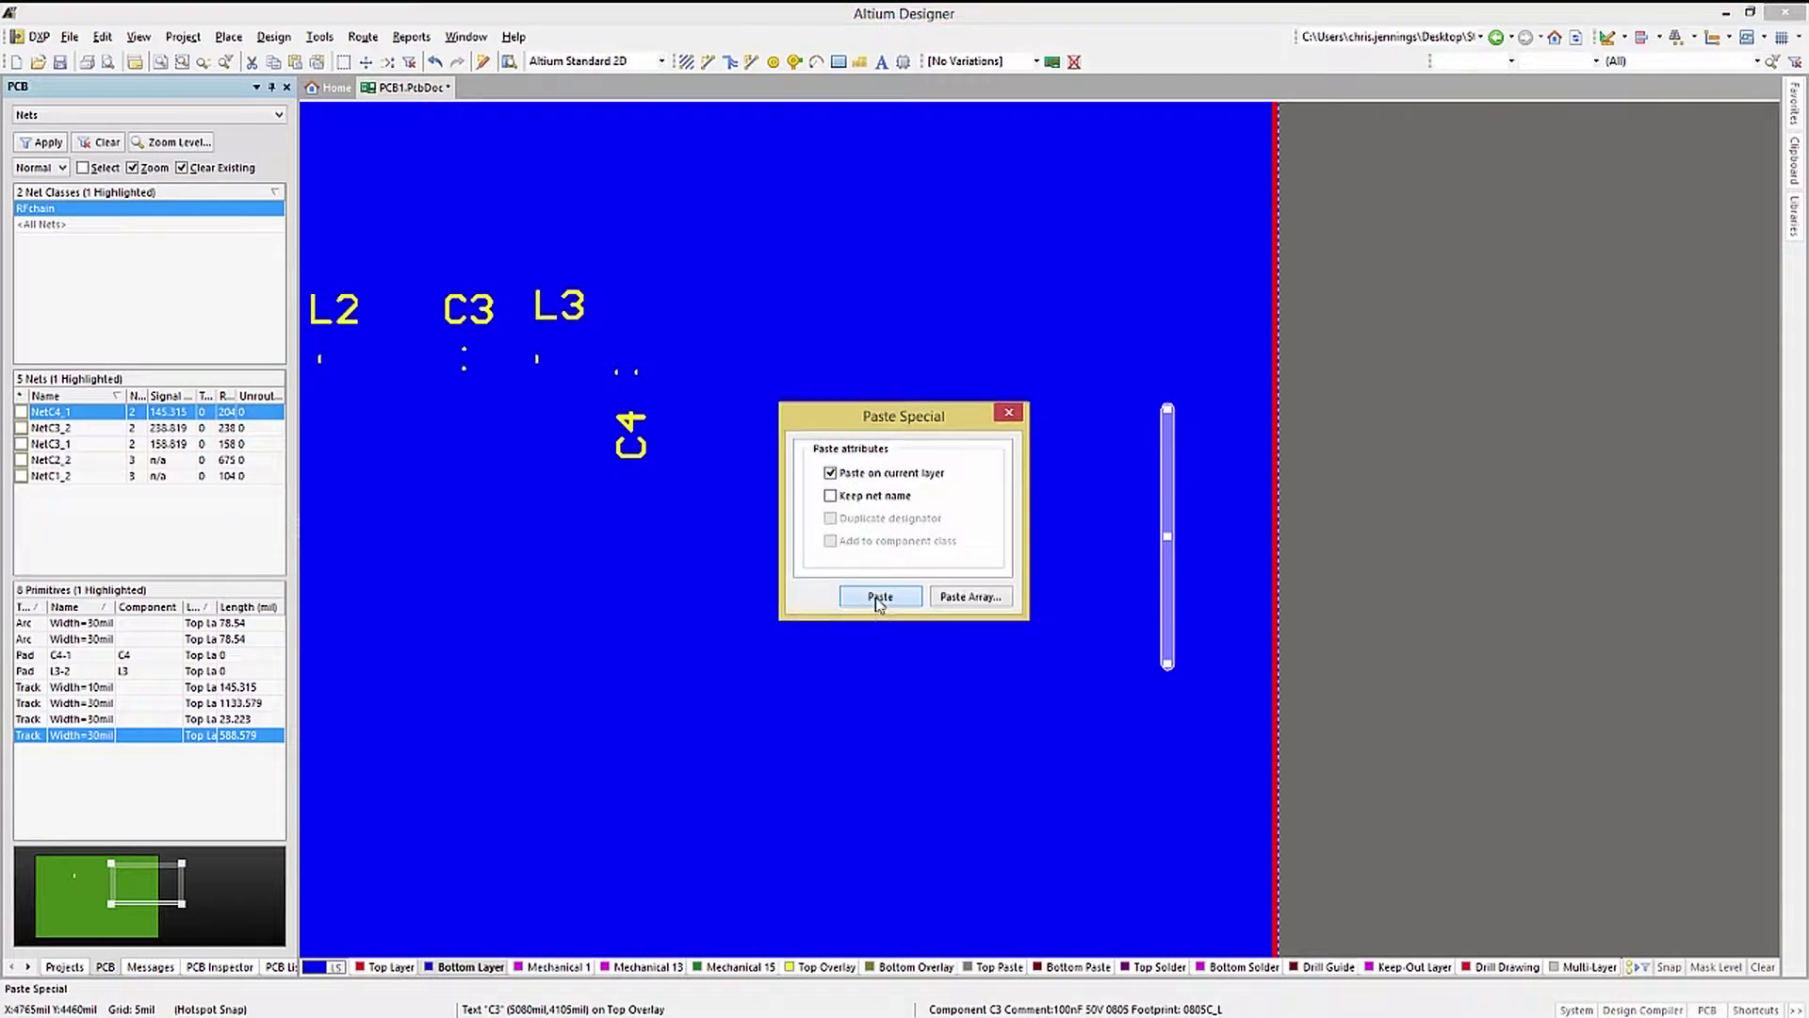
pyautogui.click(875, 593)
pyautogui.click(1166, 666)
pyautogui.press('KP_Multiply')
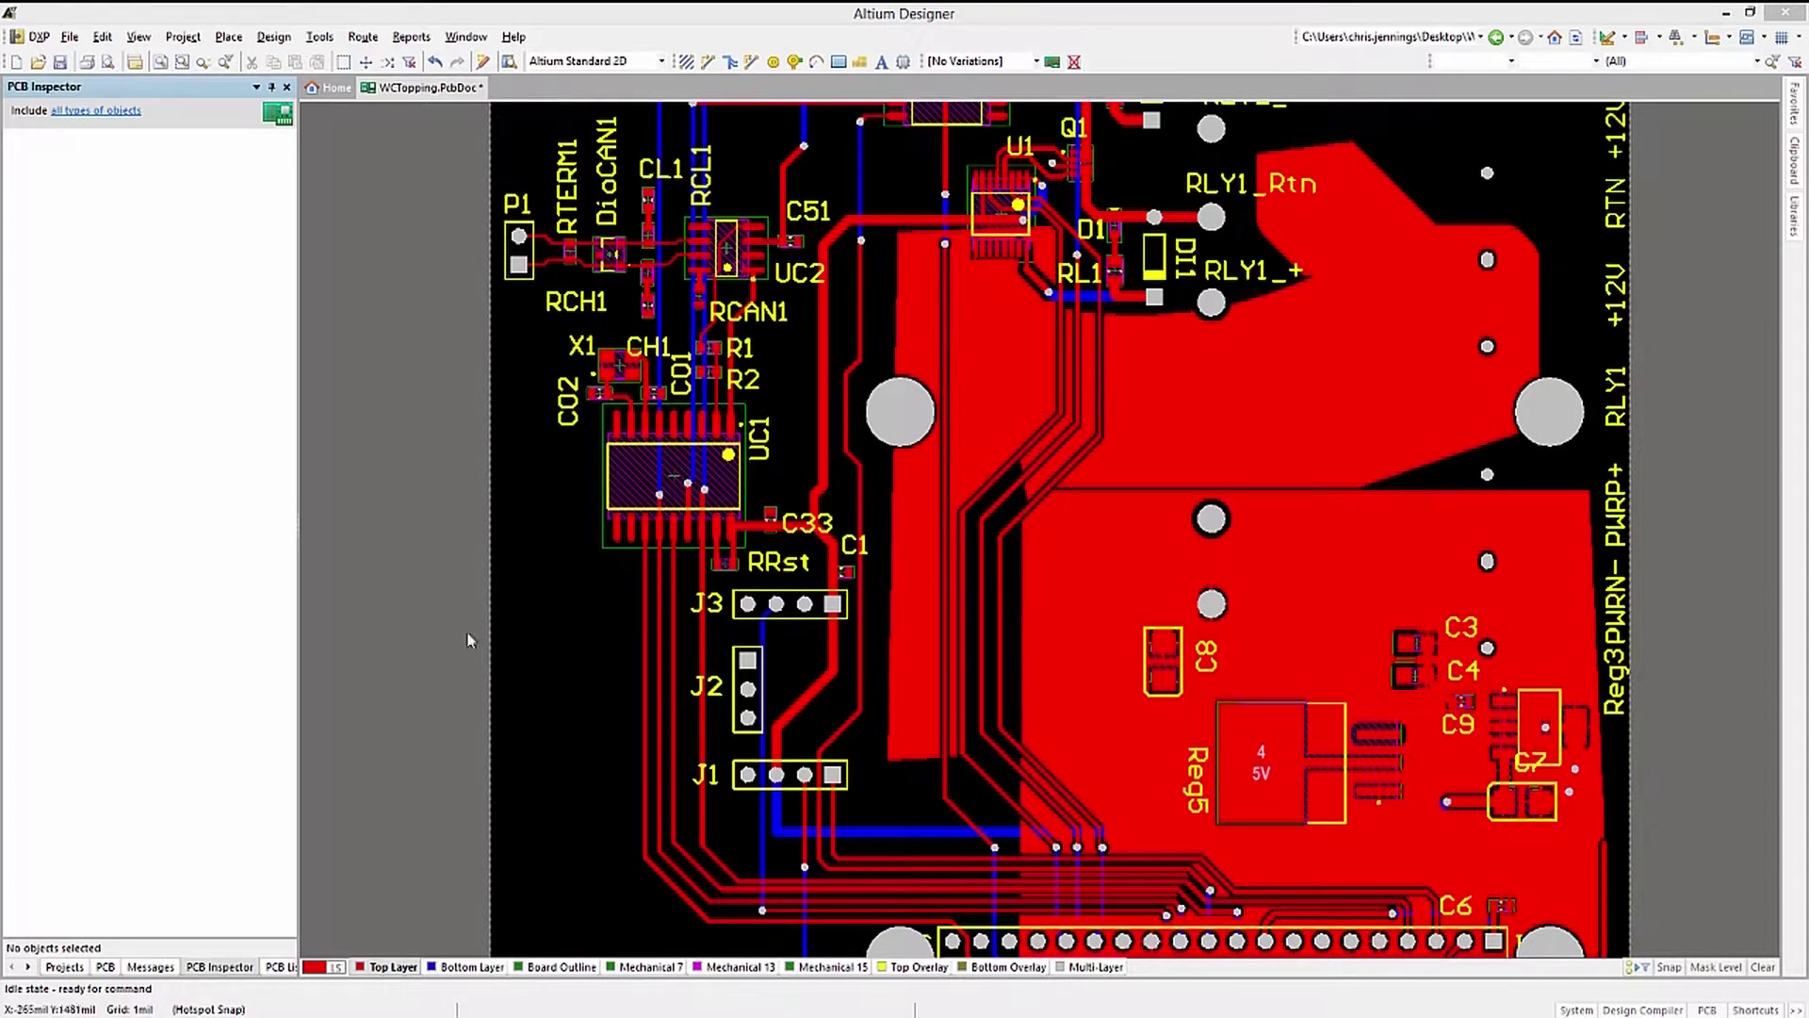
# Tick Shelved for GND_L01_P008 in the Polygon Pour Manager and accept with OK
pyautogui.click(563, 680)
pyautogui.click(319, 38)
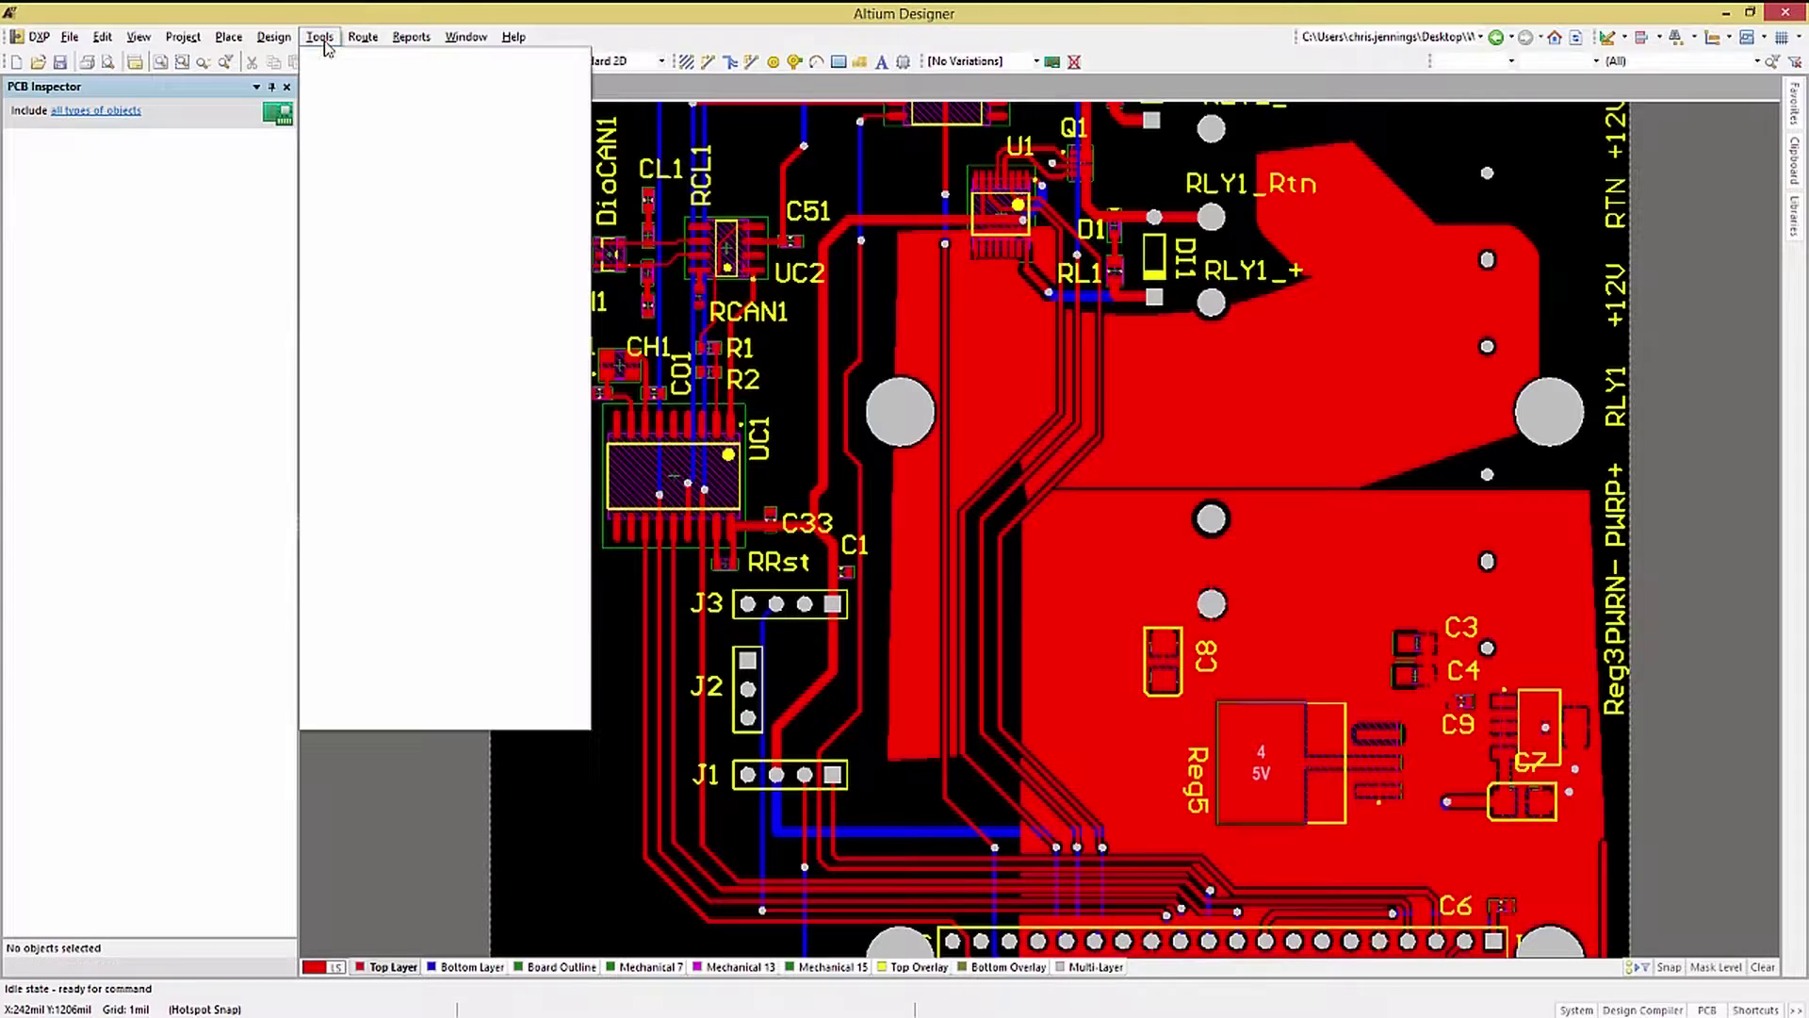
pyautogui.moveTo(529, 236)
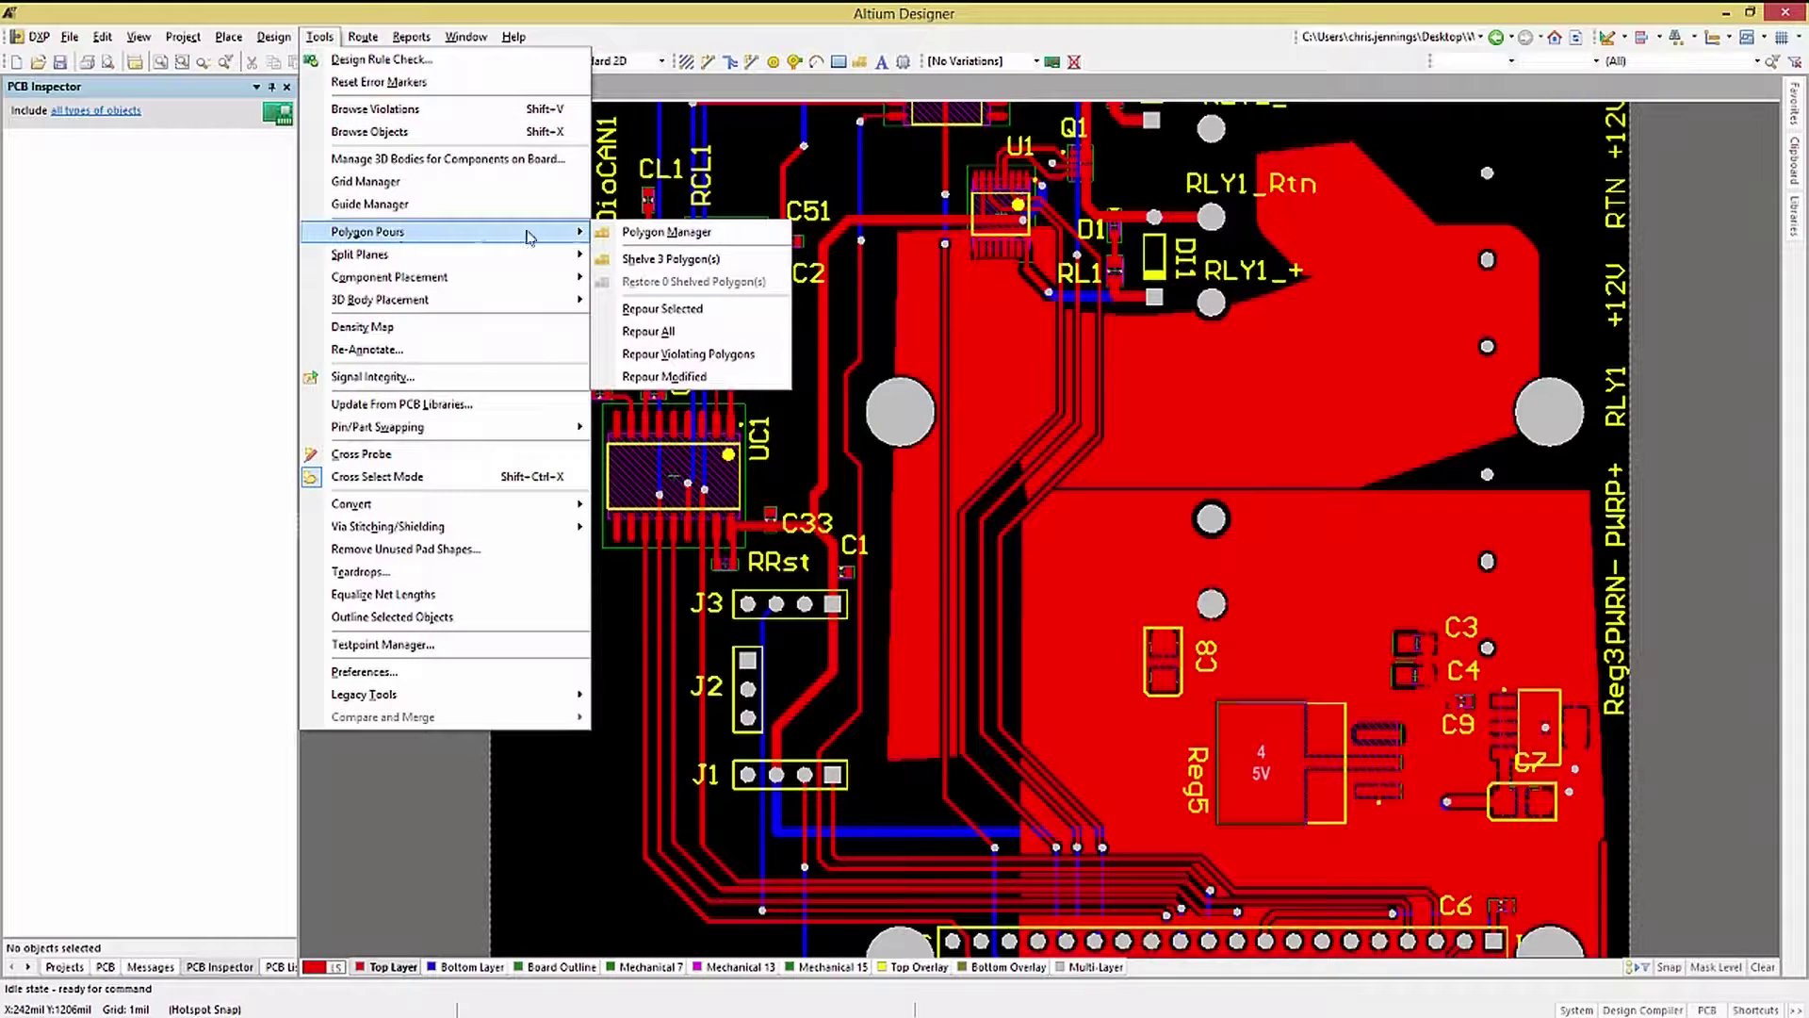
pyautogui.click(637, 234)
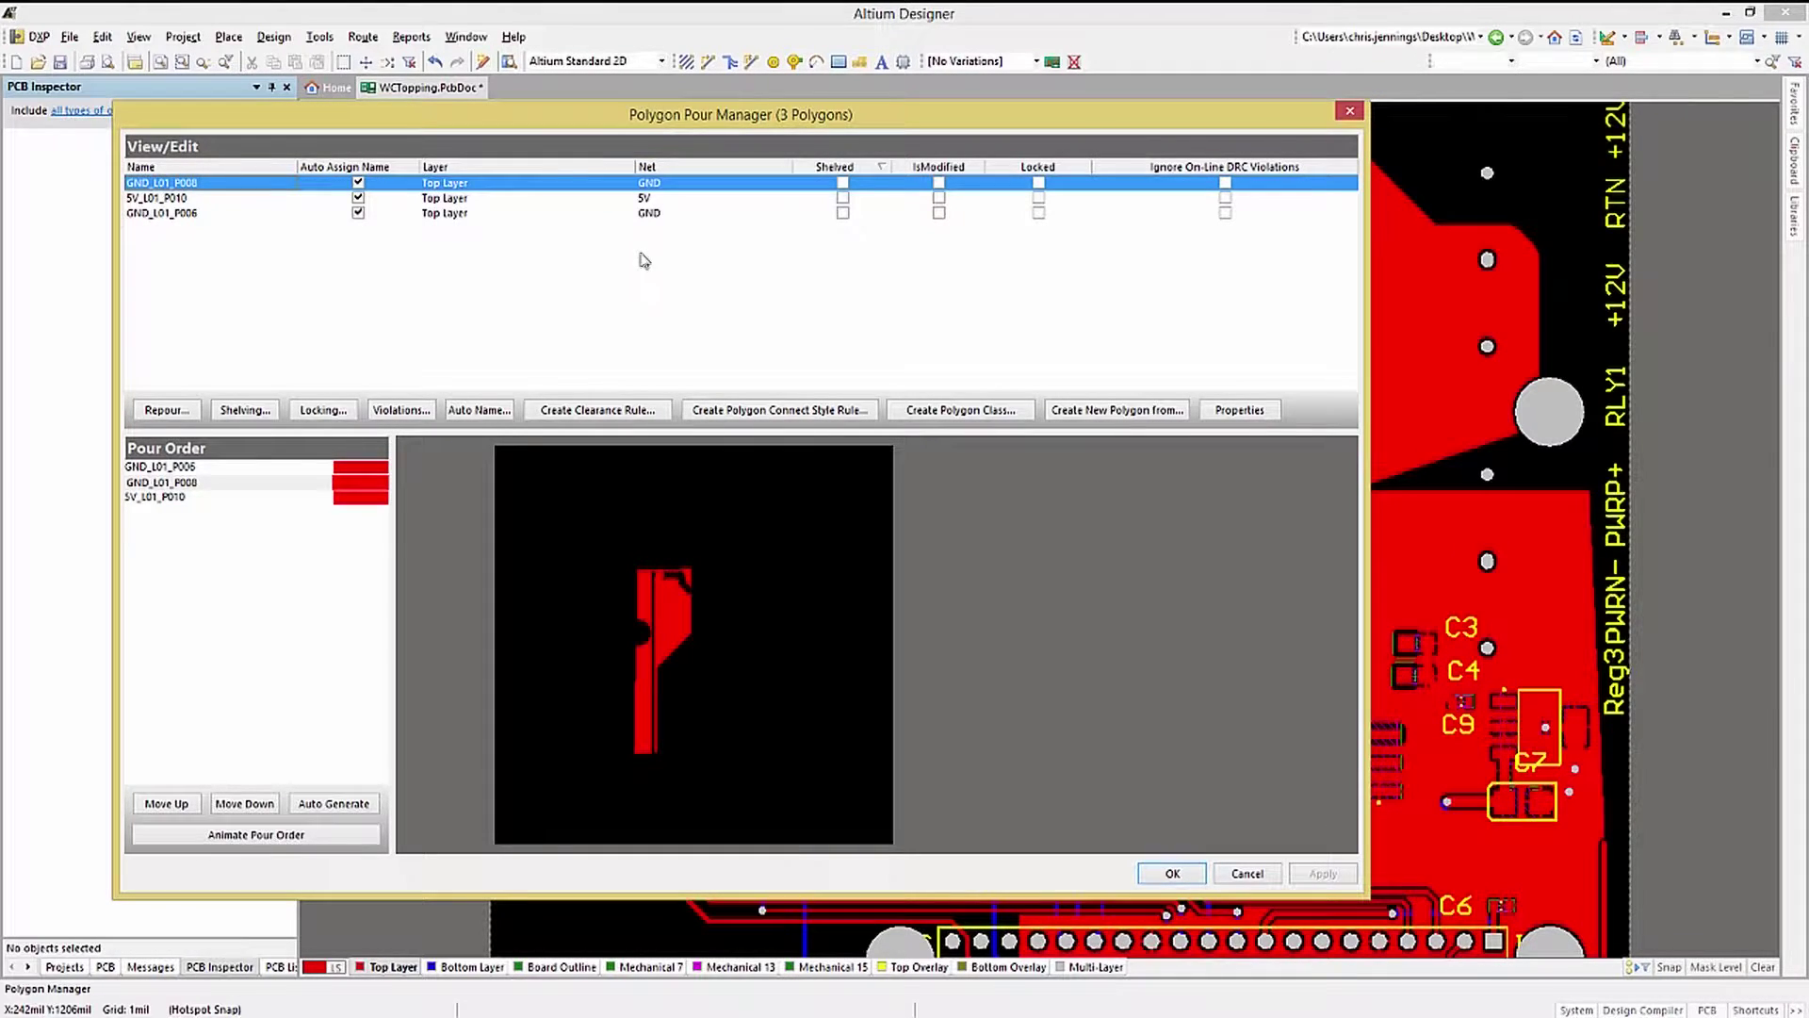
pyautogui.click(844, 184)
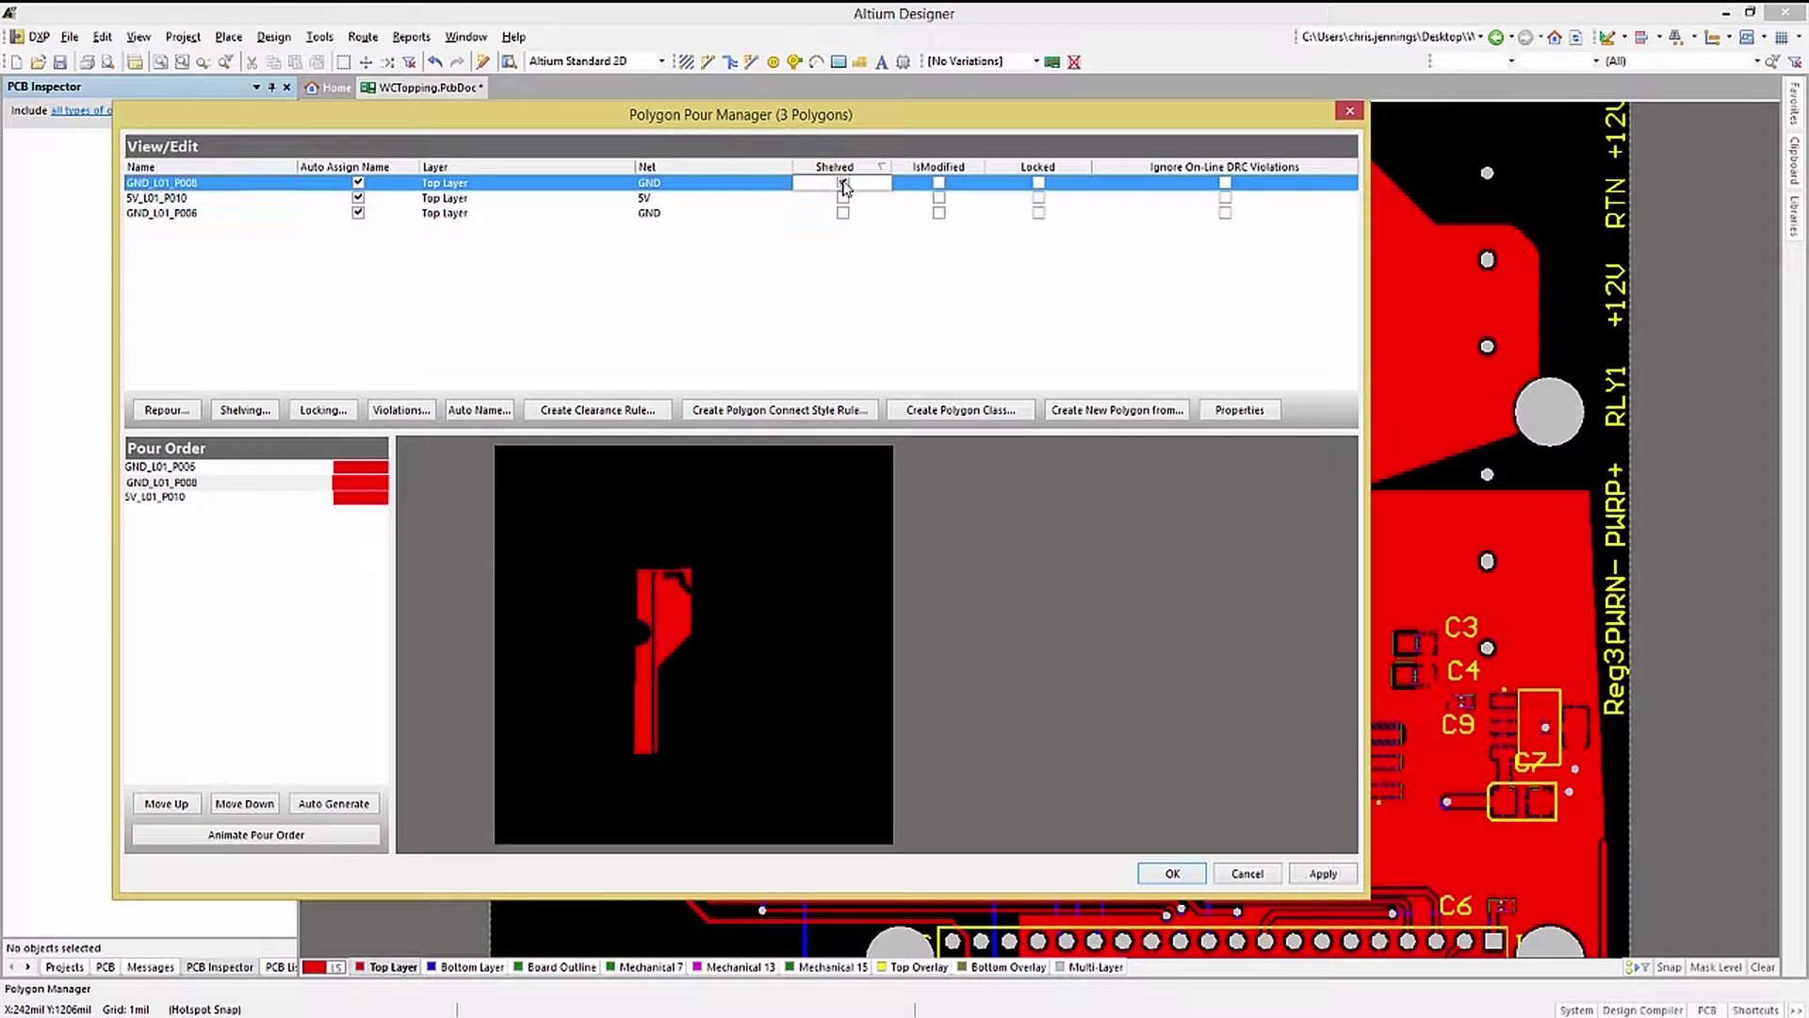
pyautogui.click(1169, 875)
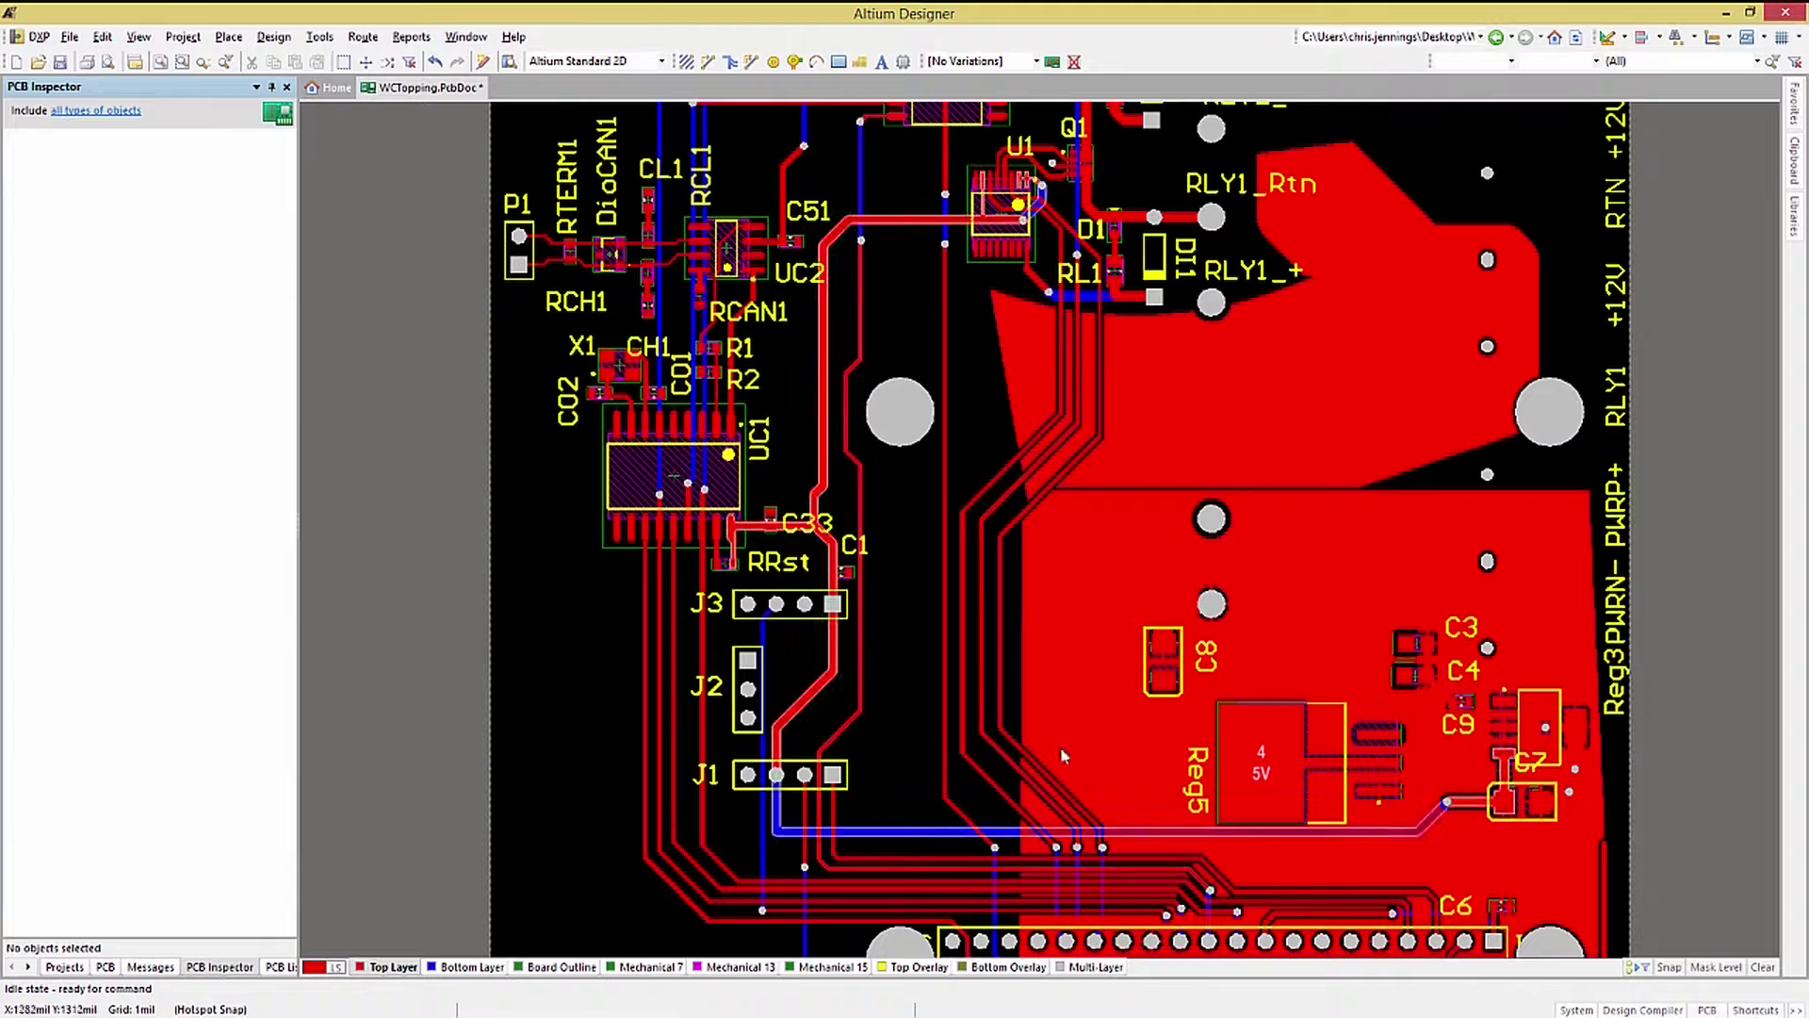
pyautogui.rightClick(1301, 387)
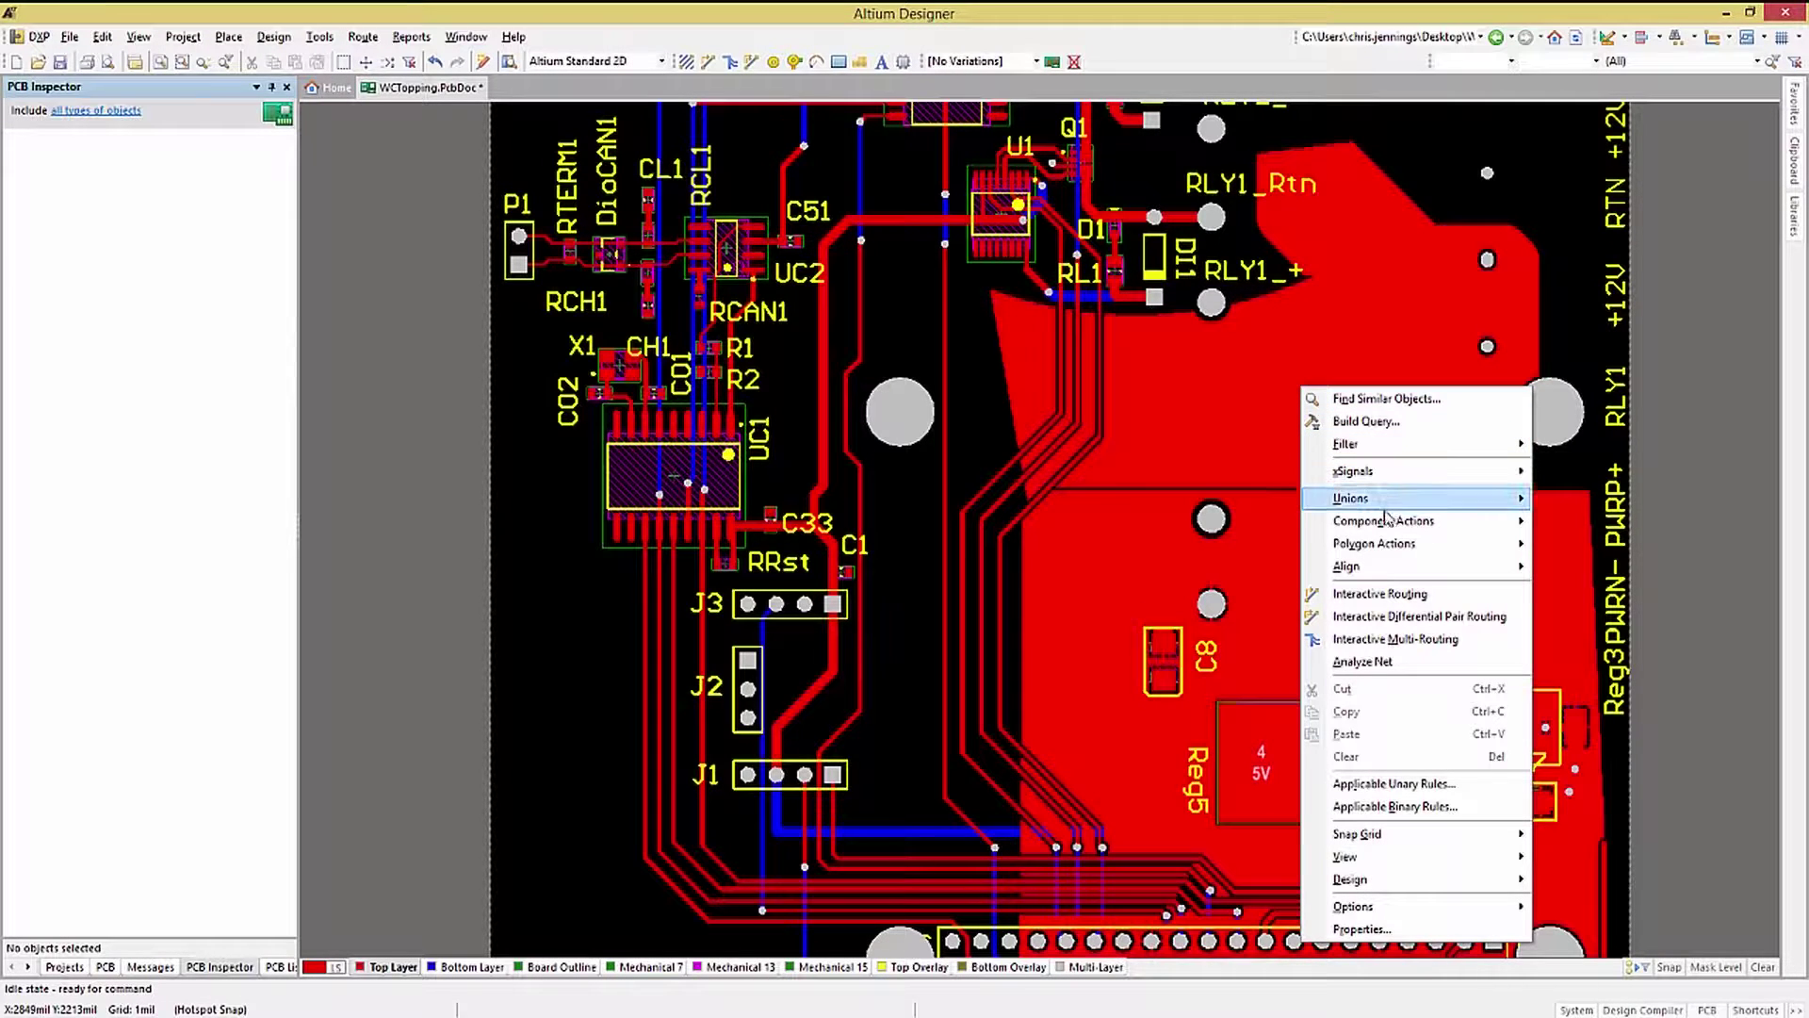
# Untick Shelved for GND_L01_P008 in the Polygon Pour Manager, then Apply and confirm Yes
pyautogui.moveTo(1387, 547)
pyautogui.click(1574, 544)
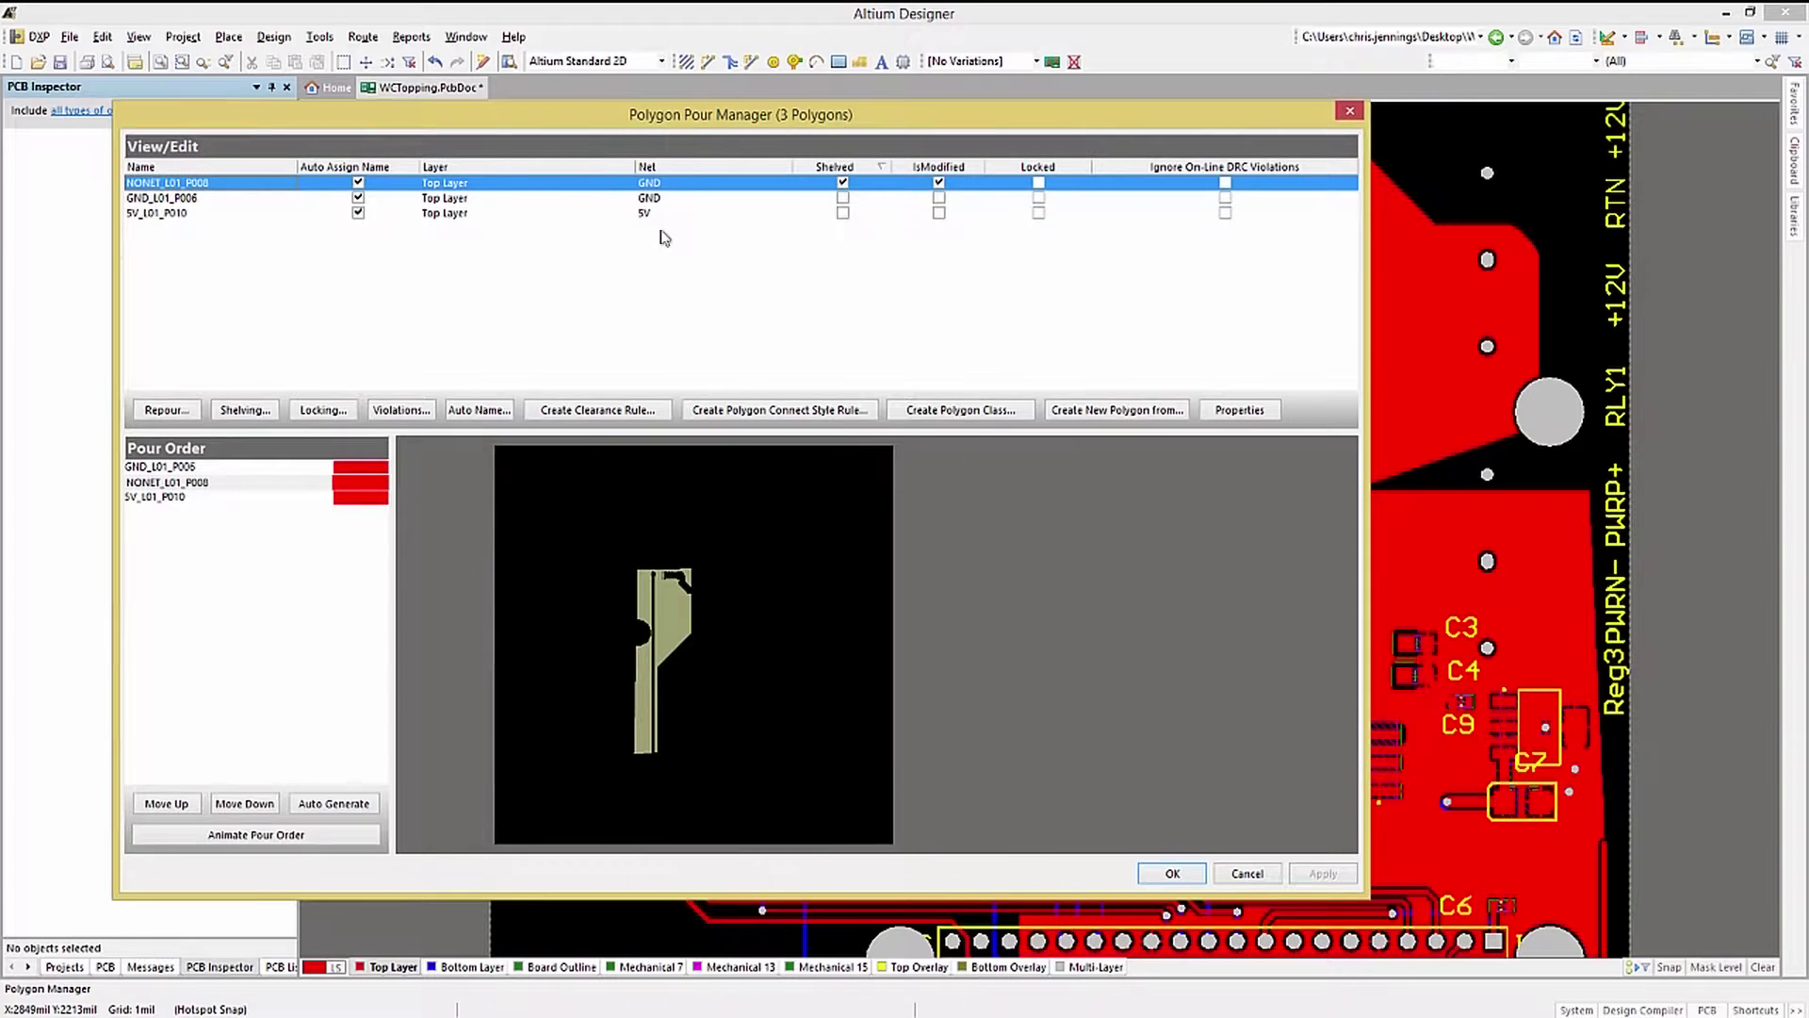
pyautogui.click(842, 183)
pyautogui.click(1325, 876)
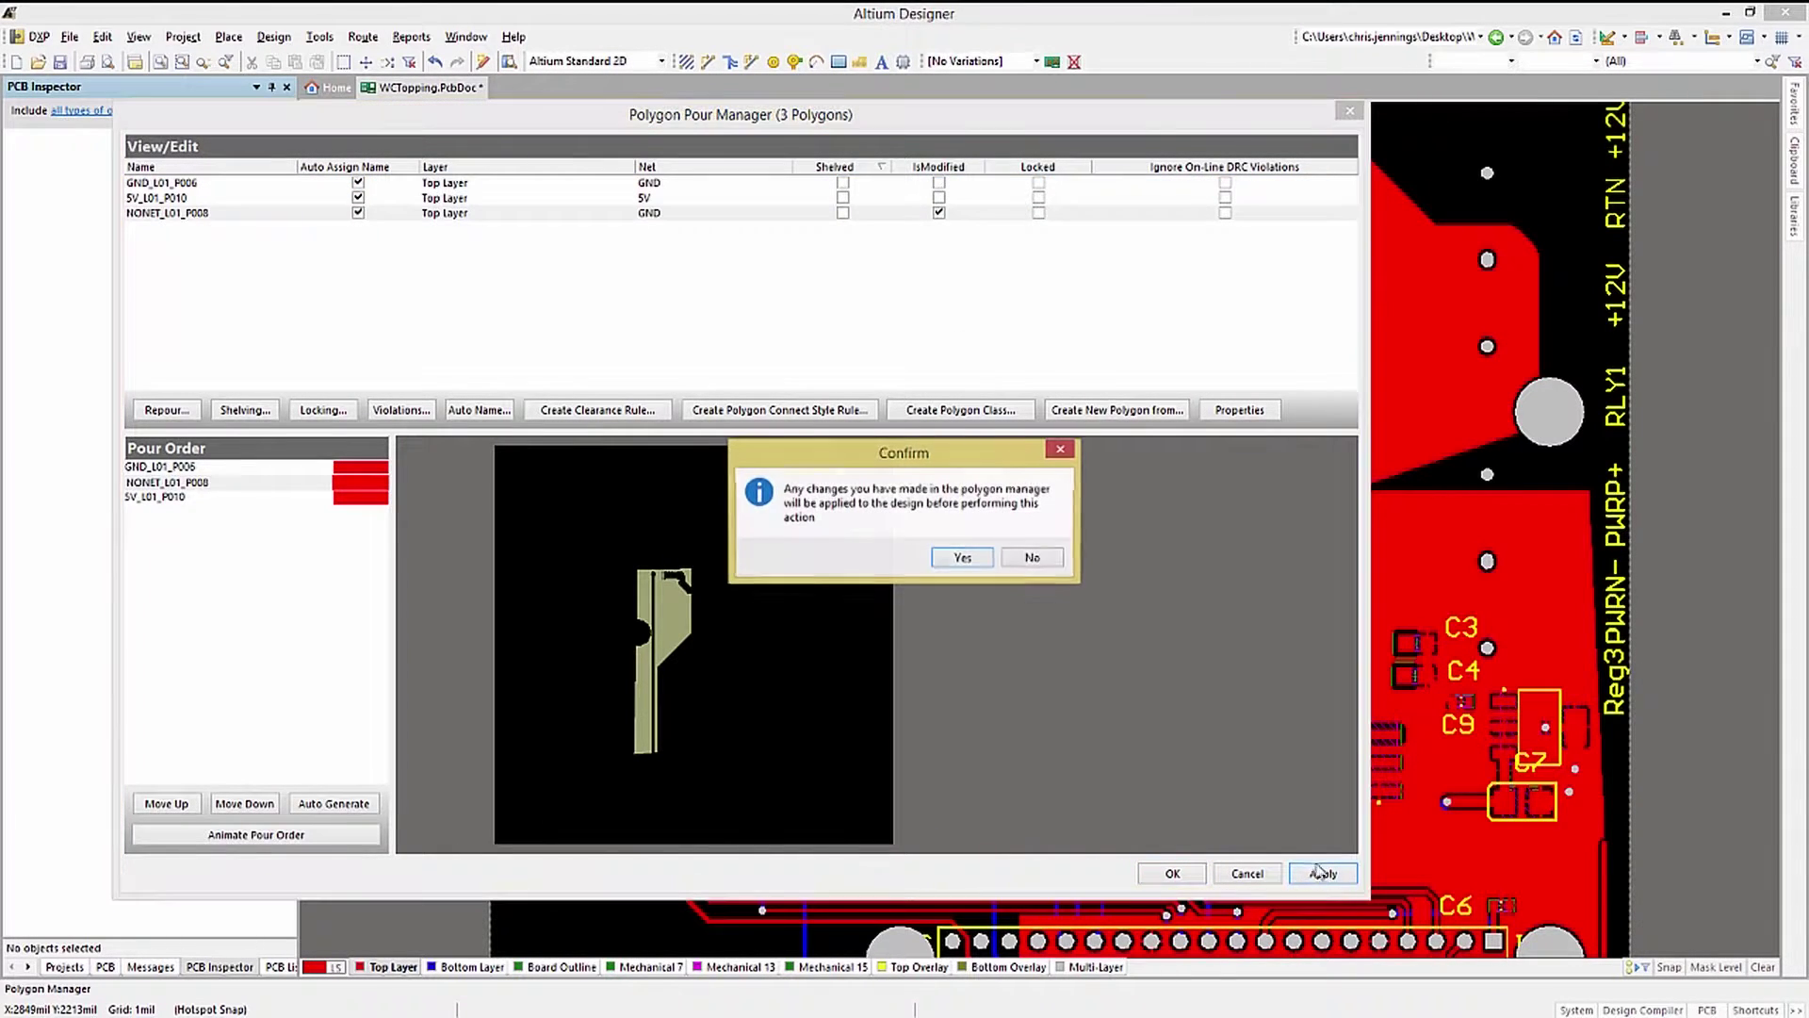
pyautogui.click(962, 558)
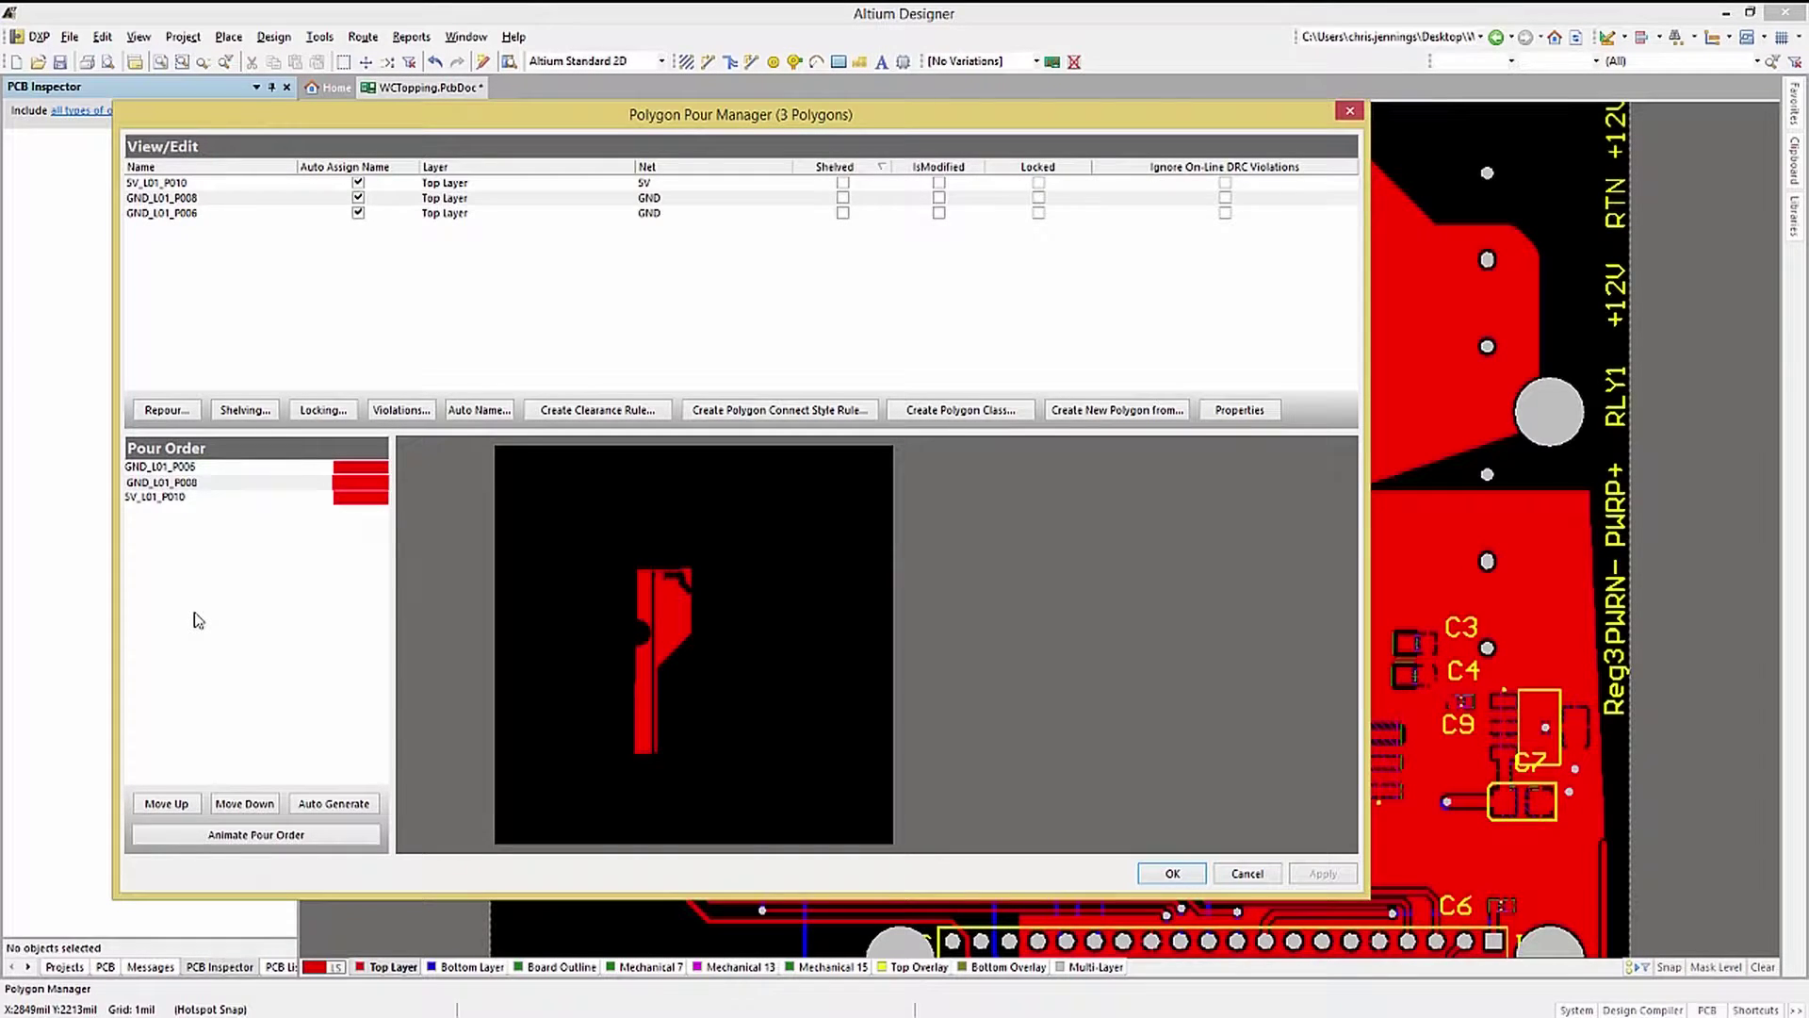
# Move the 5V pour up in the pour order and repour the board
pyautogui.click(155, 498)
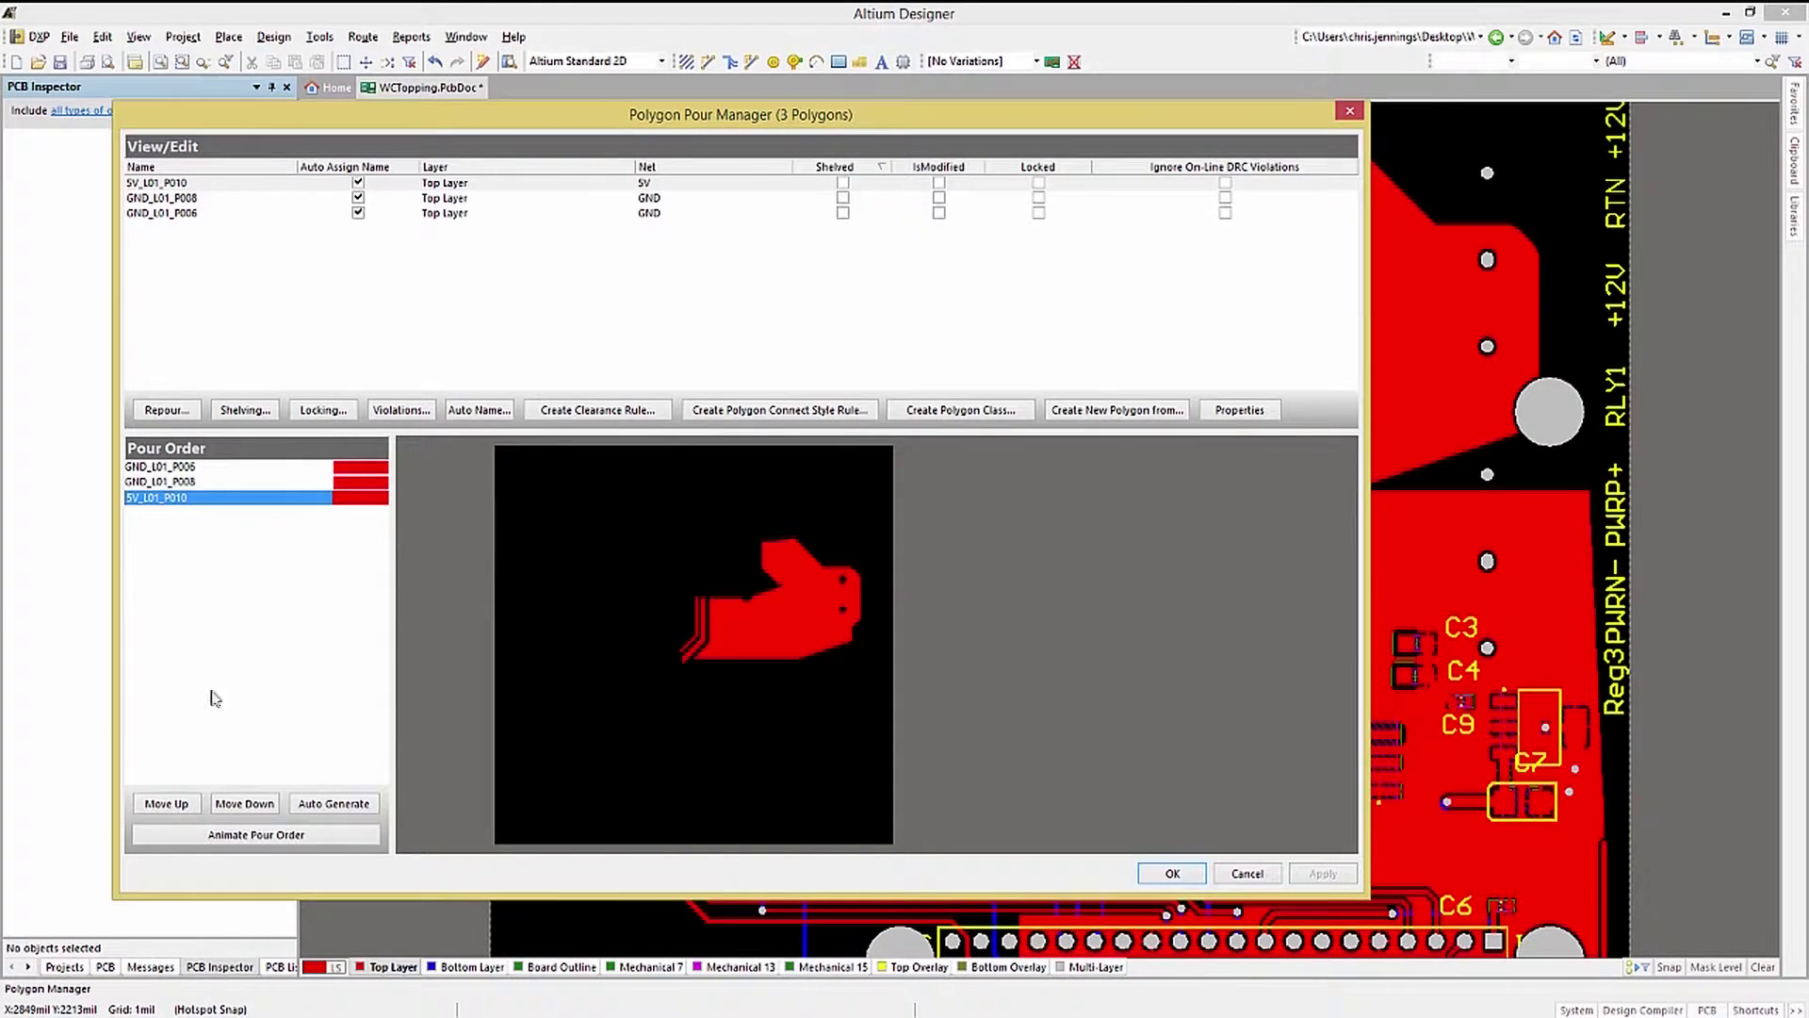
pyautogui.click(168, 803)
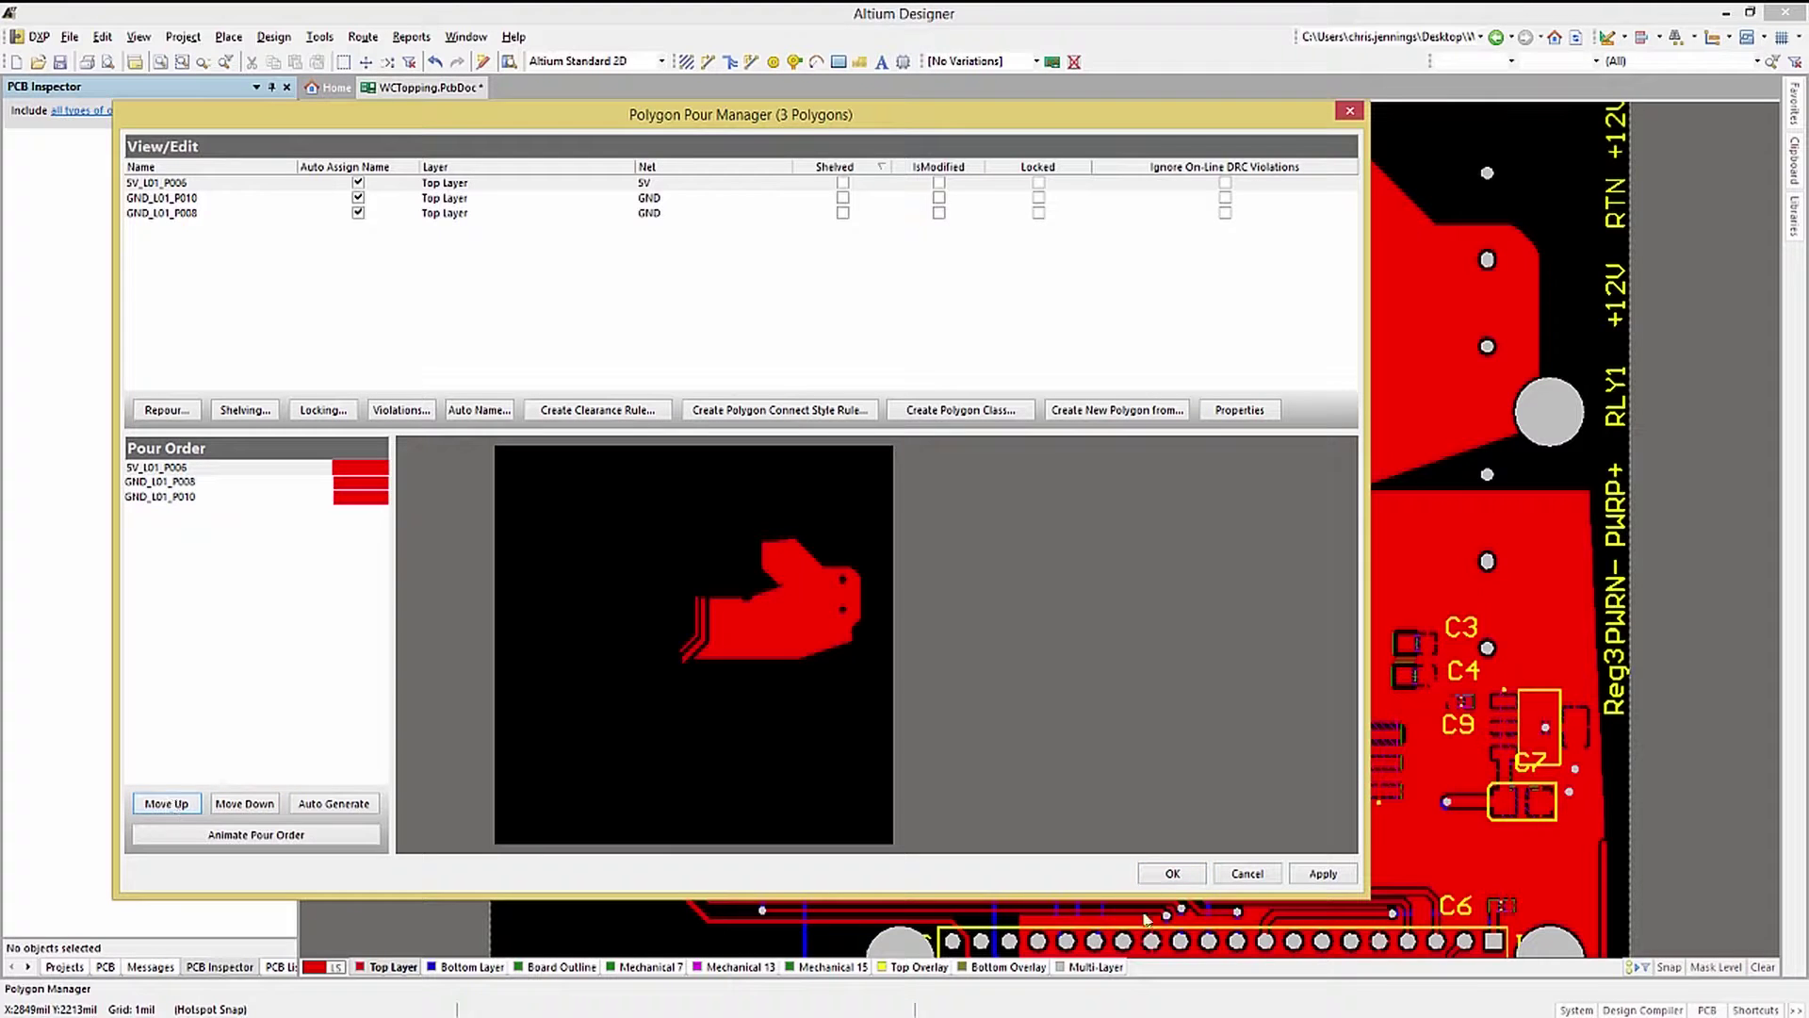
pyautogui.click(1166, 875)
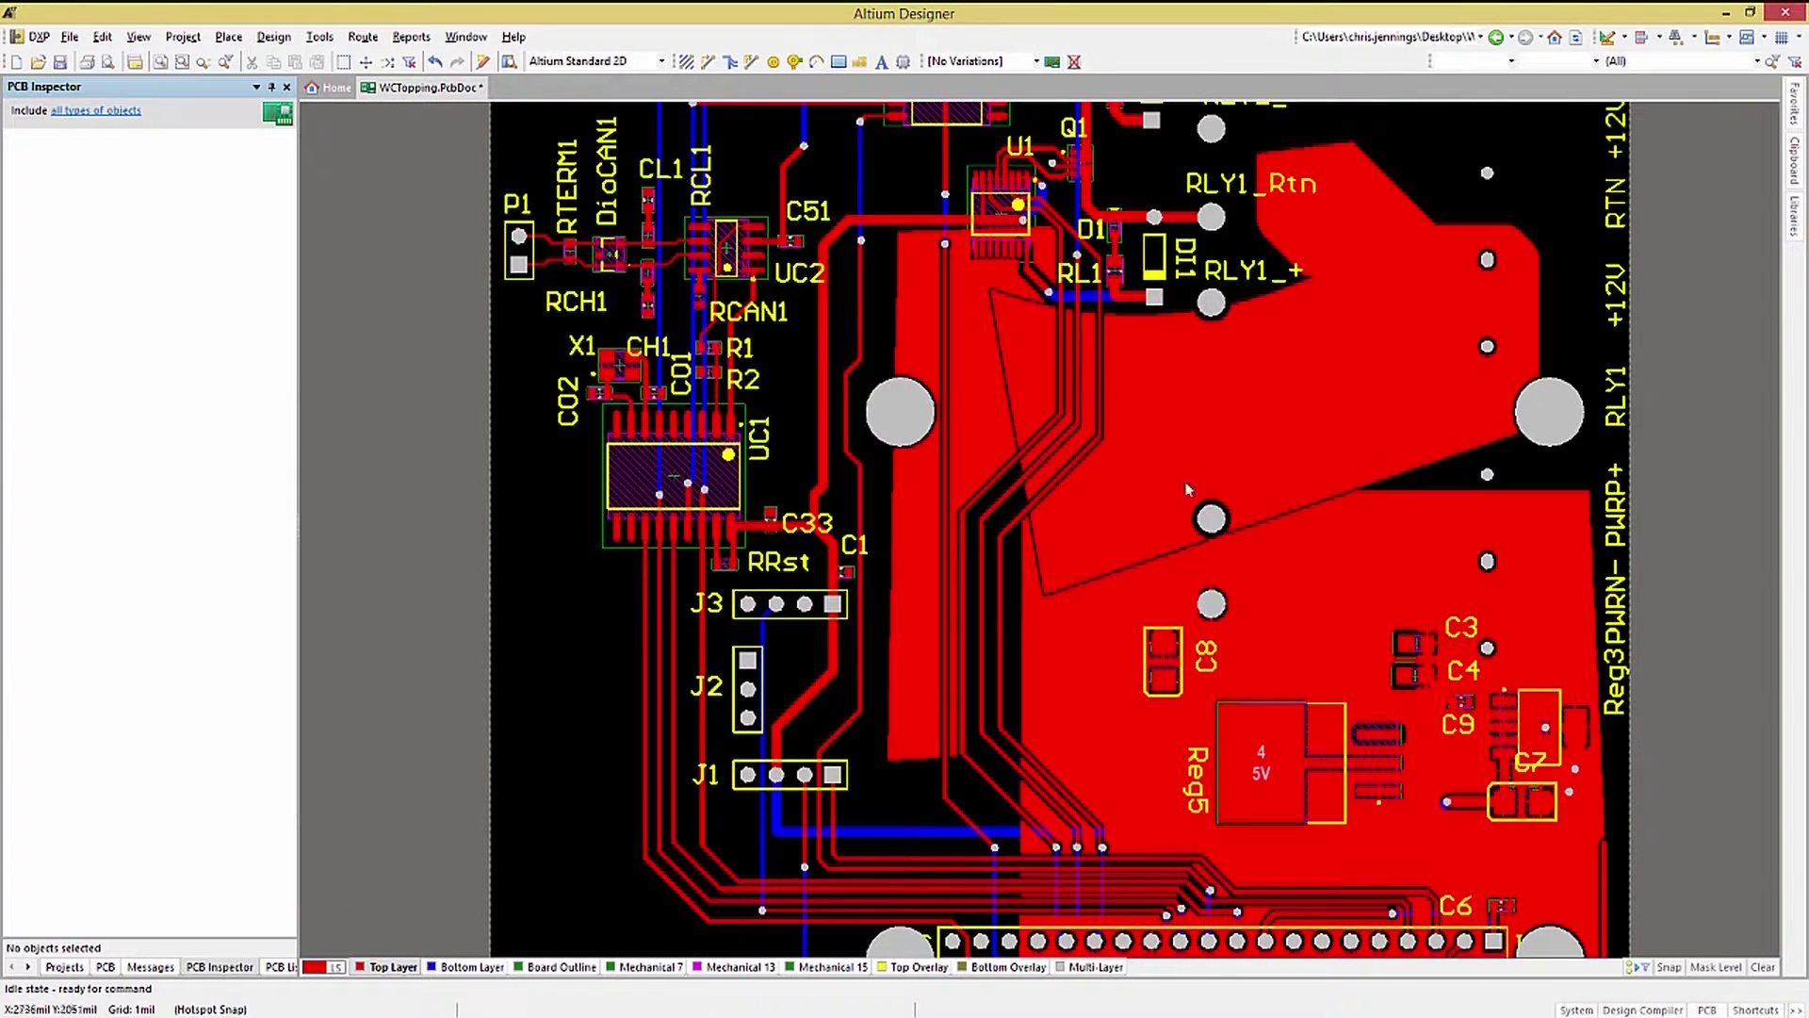
# Move the 5V pour down twice to last in the pour order and repour
pyautogui.rightClick(1303, 566)
pyautogui.moveTo(1366, 624)
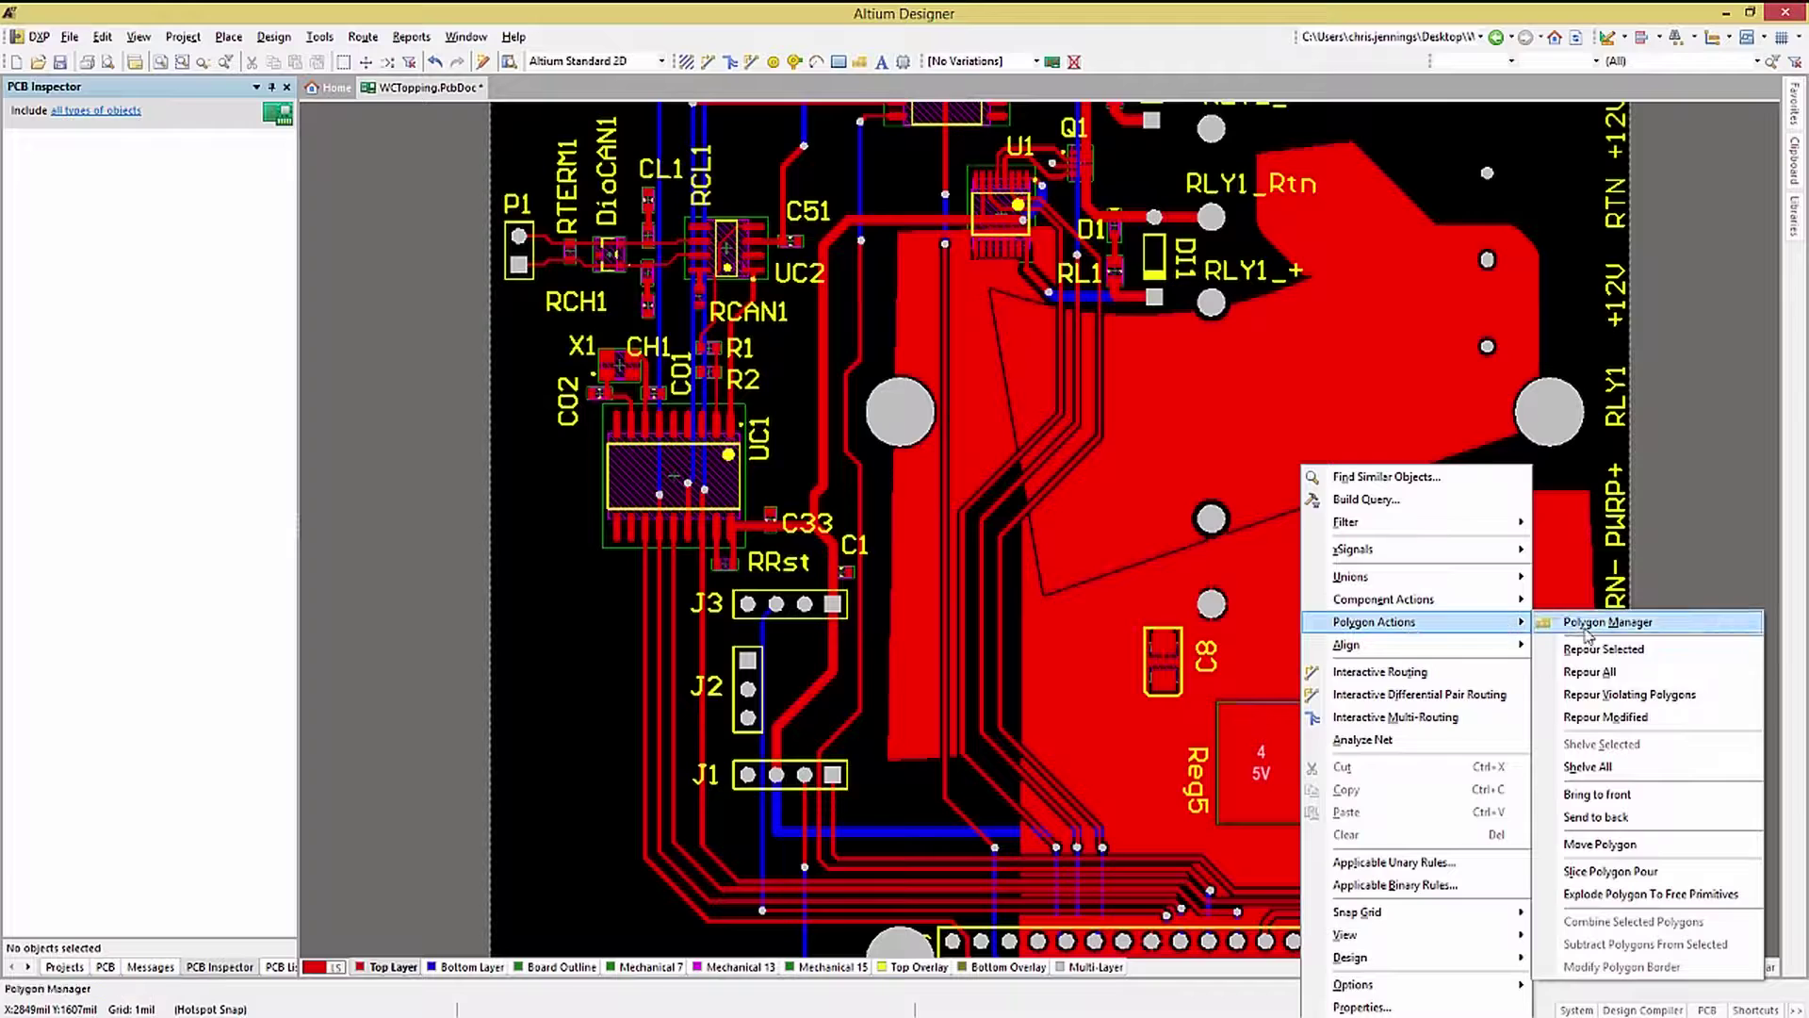
pyautogui.click(1602, 620)
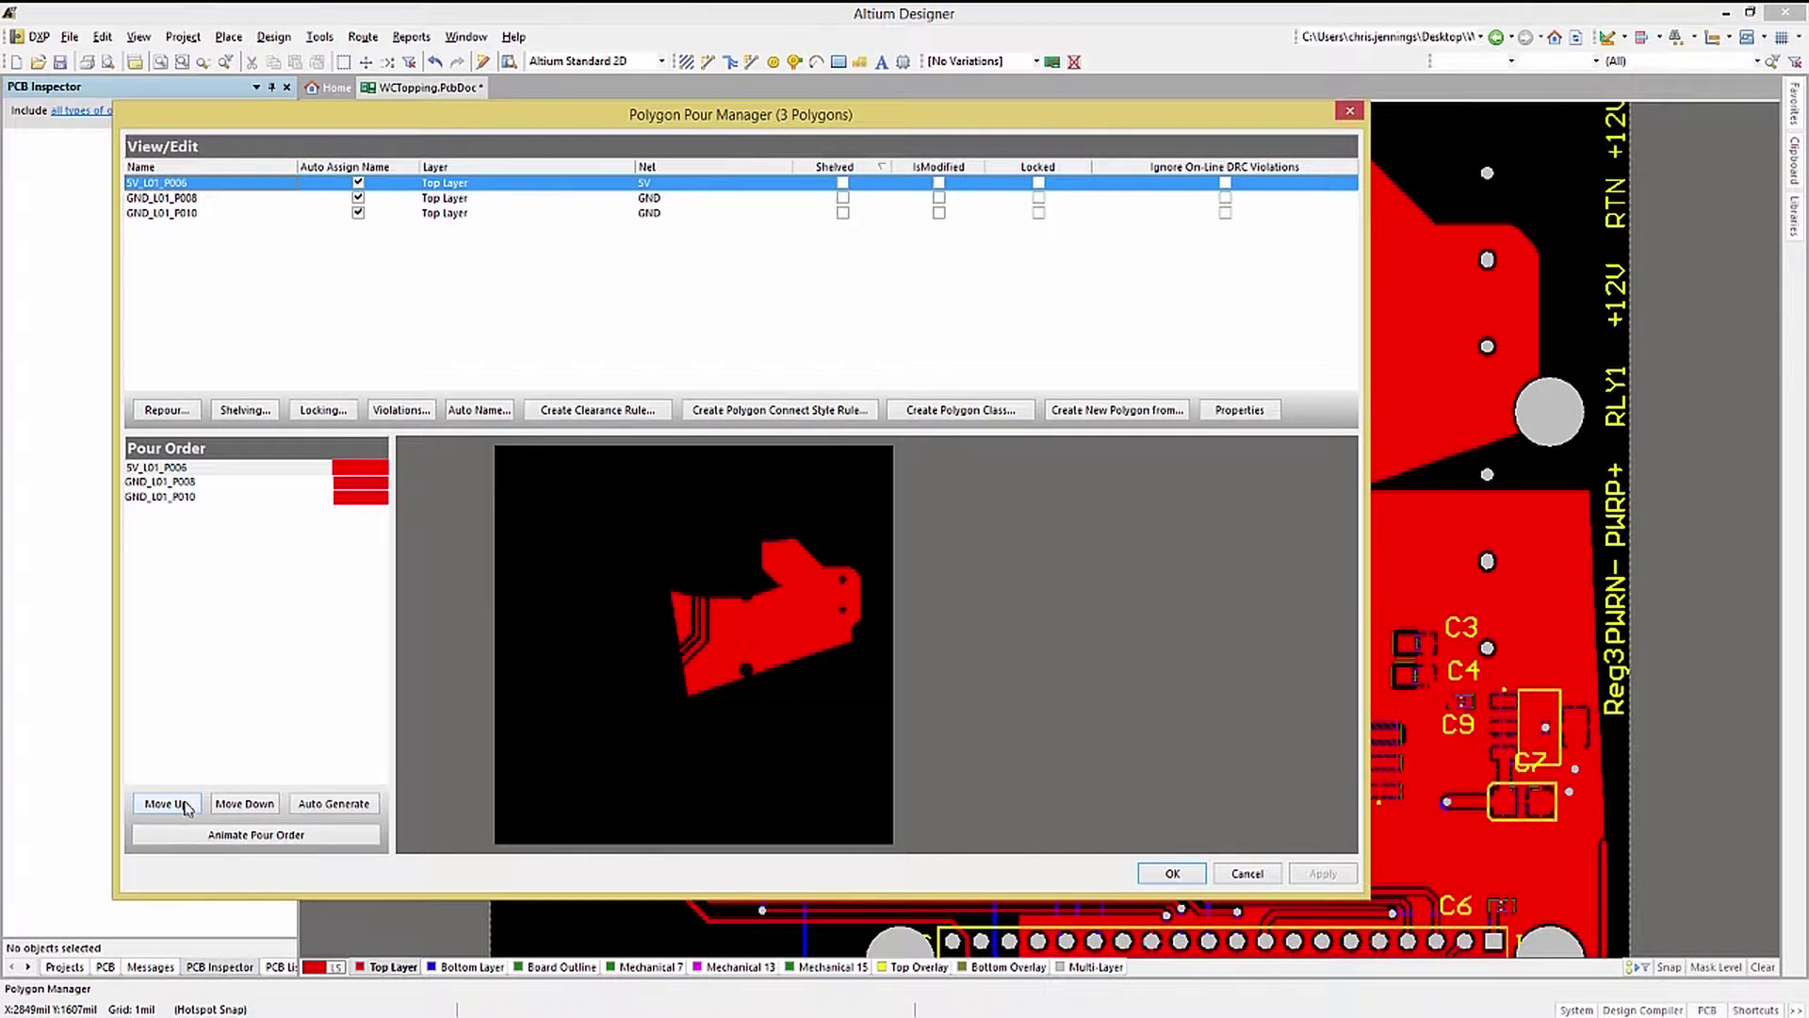
pyautogui.click(231, 804)
pyautogui.click(266, 810)
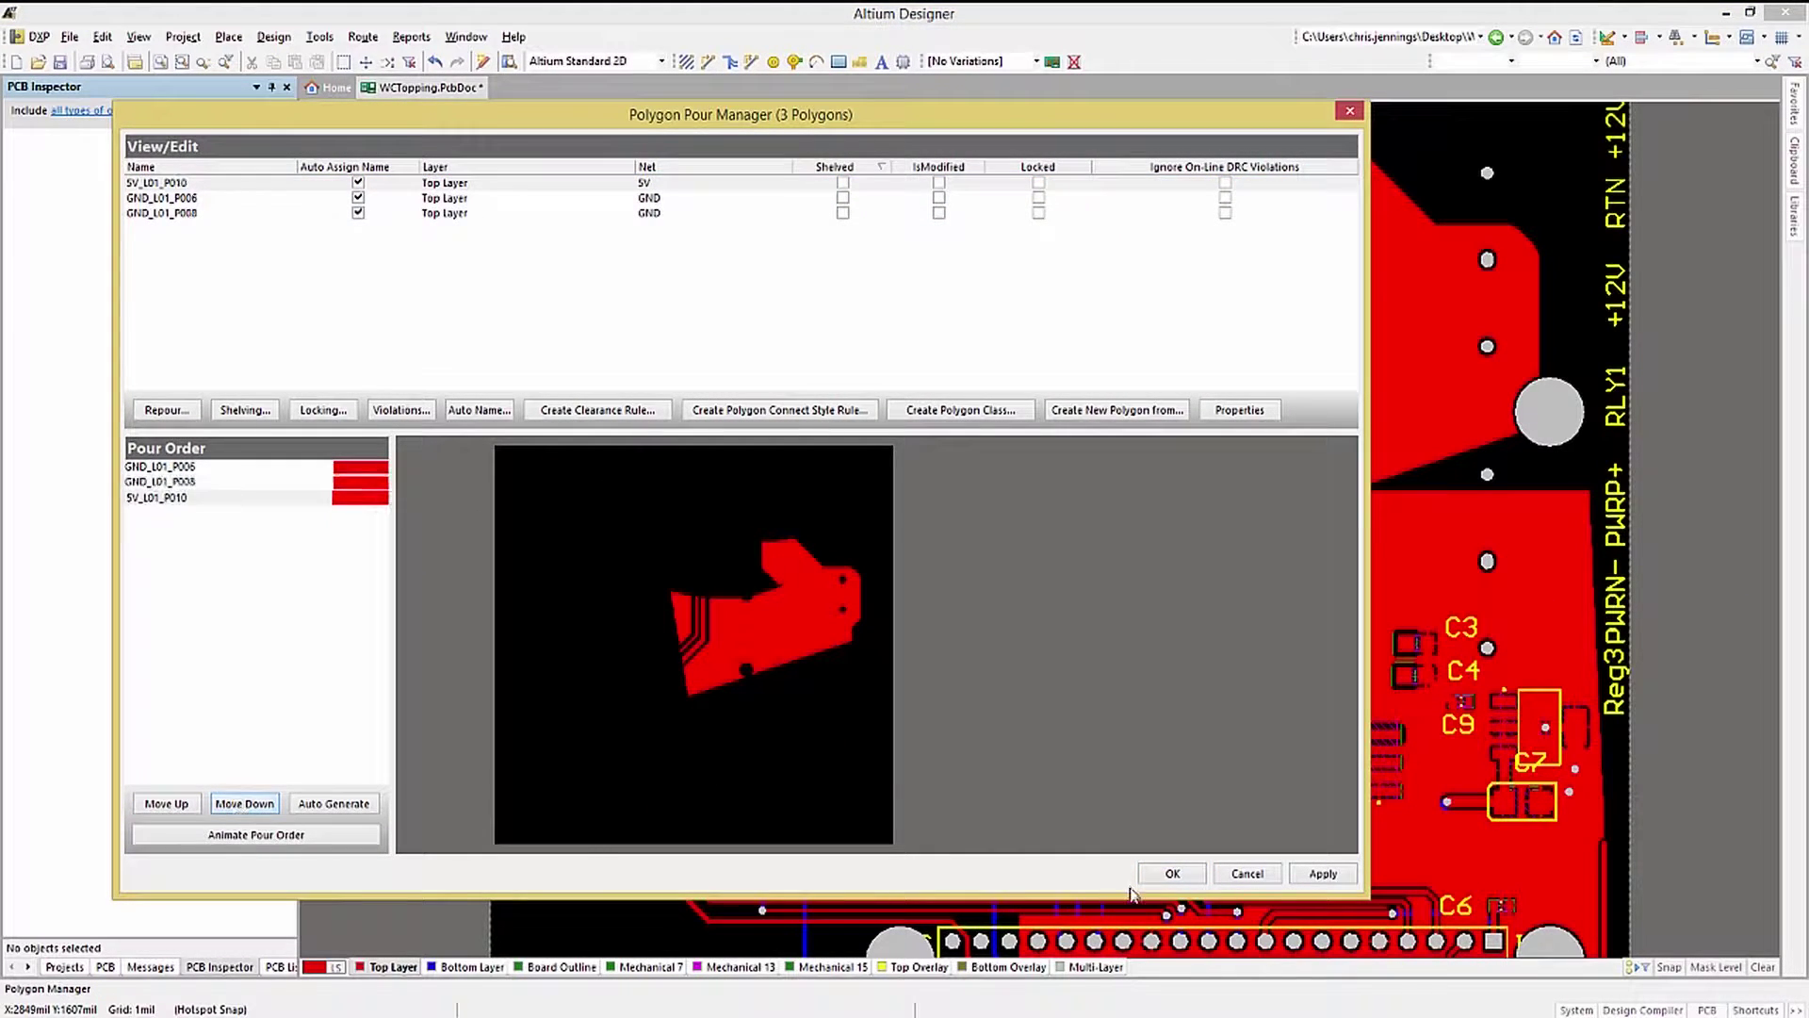
pyautogui.click(1173, 873)
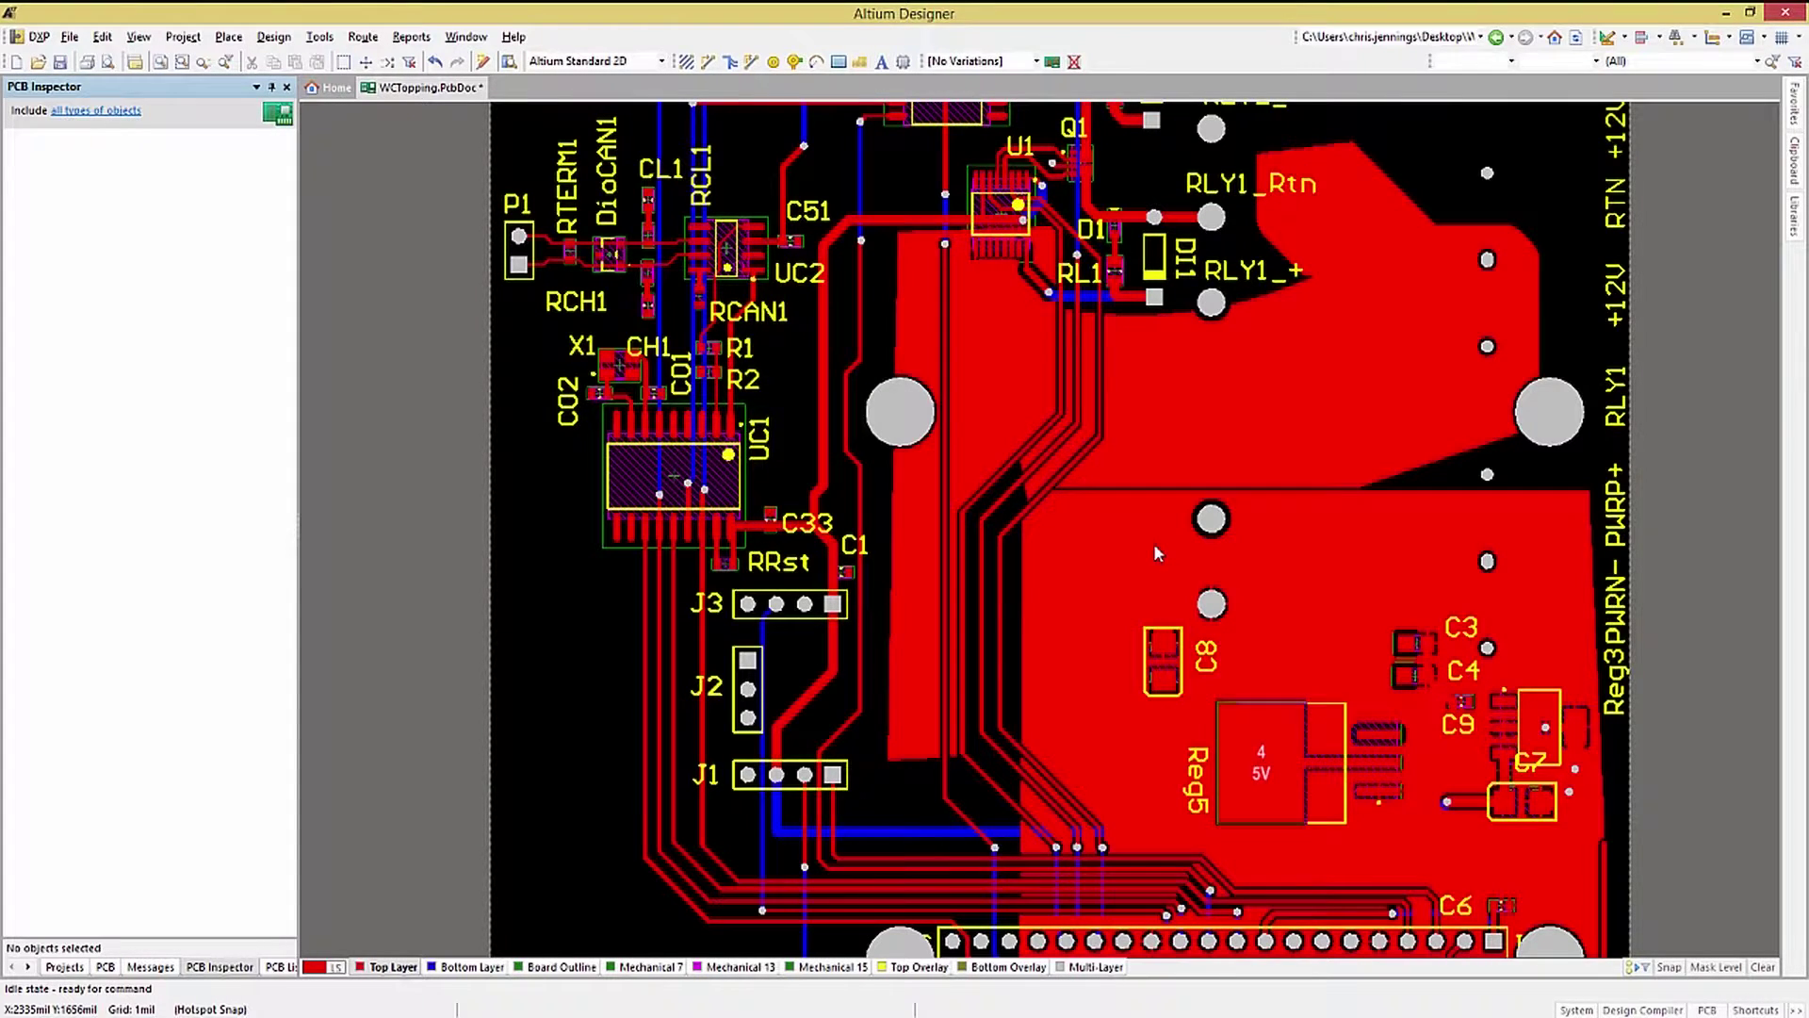
pyautogui.press('l')
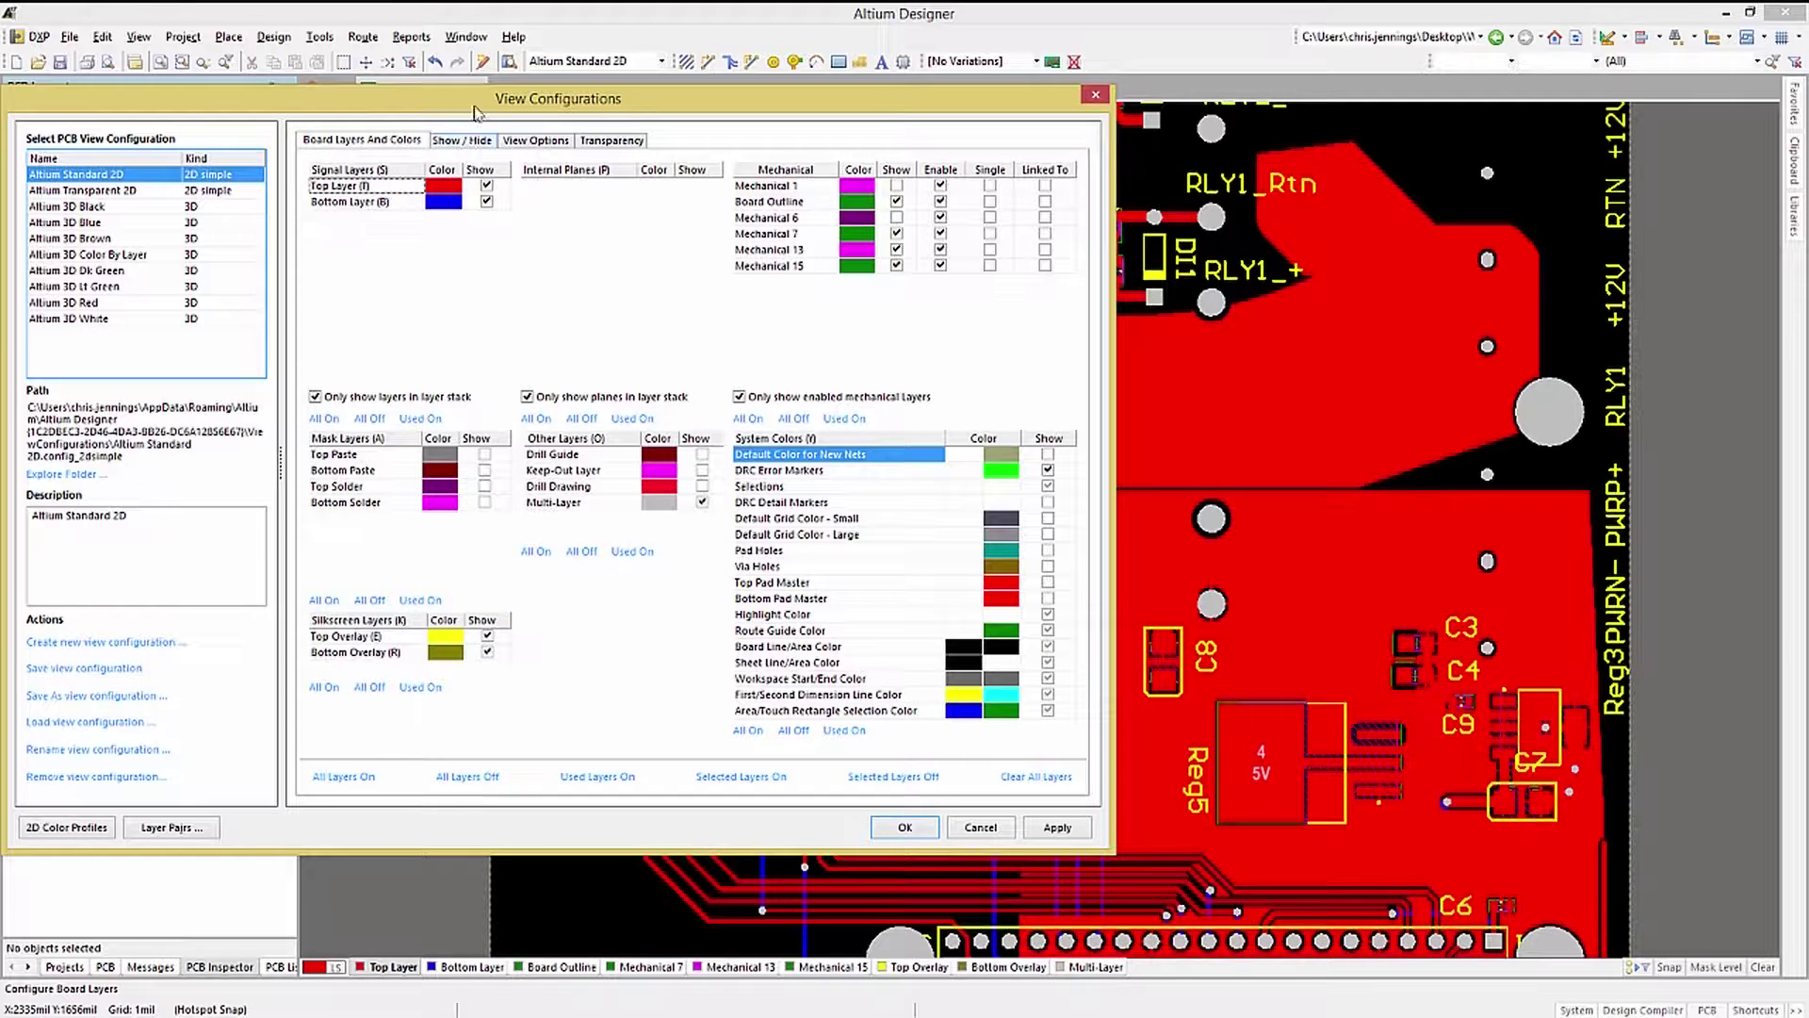
pyautogui.moveTo(475, 103); pyautogui.dragTo(517, 94)
pyautogui.click(502, 131)
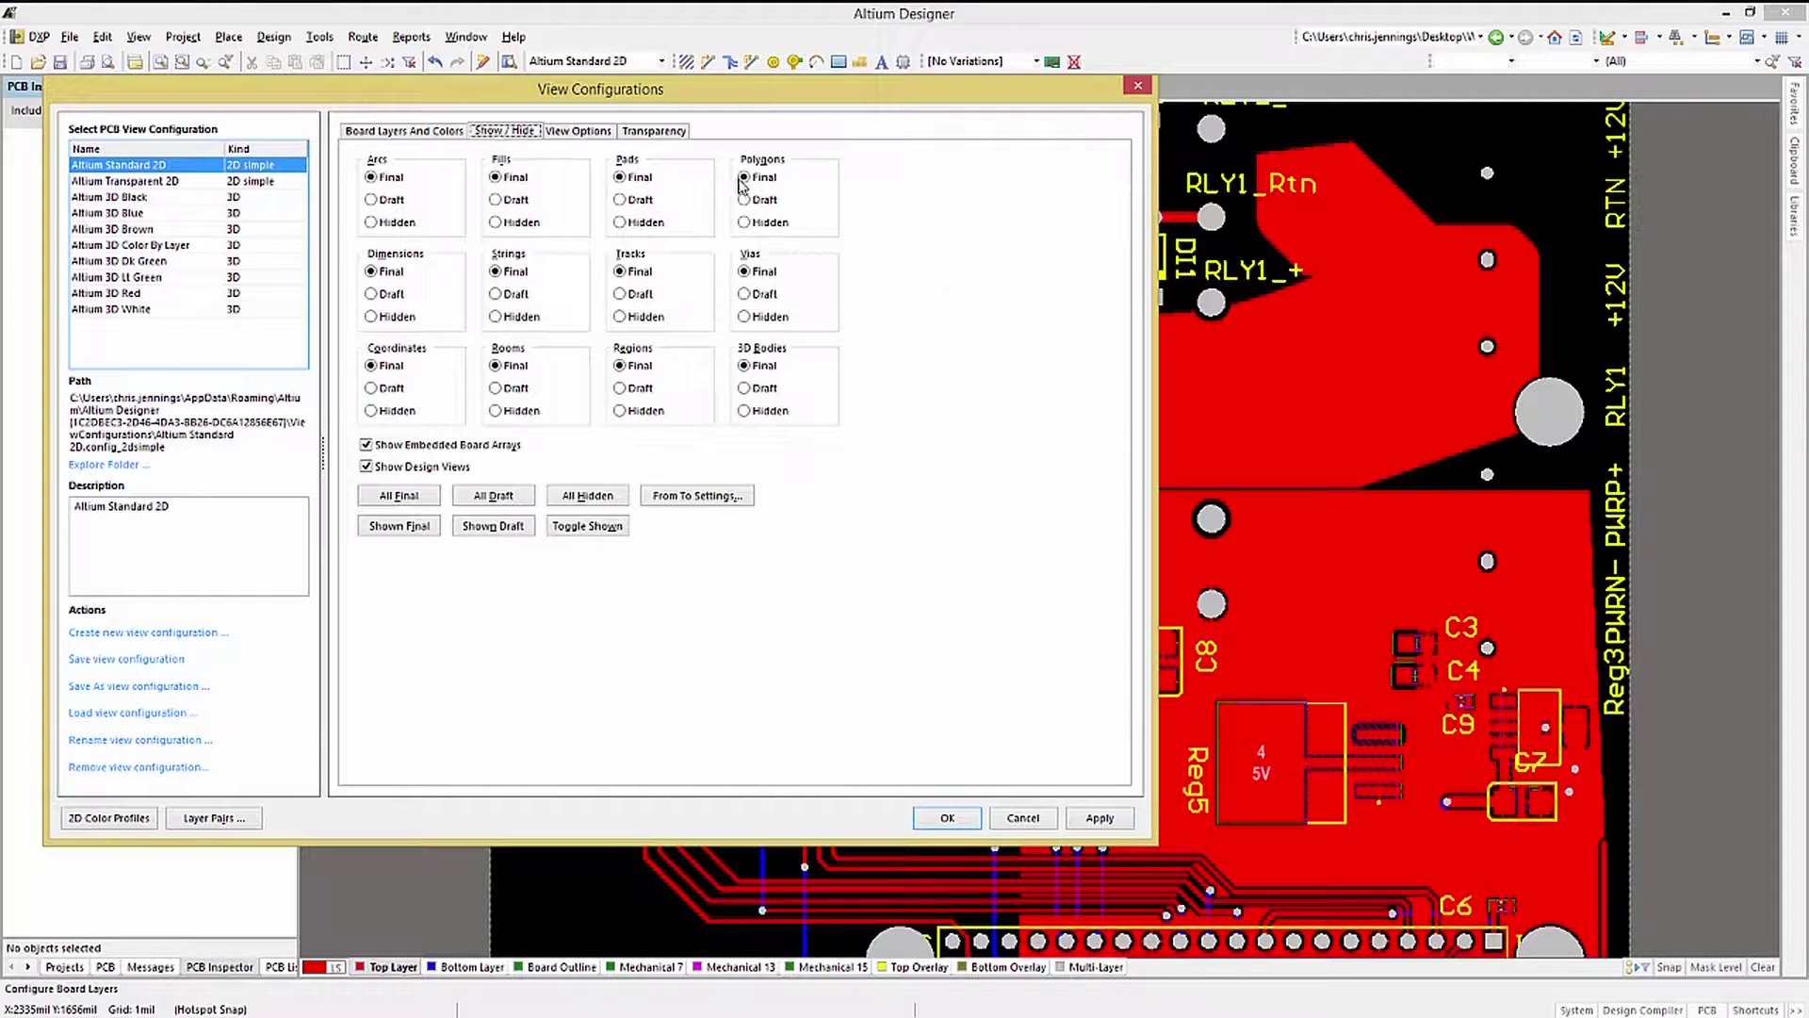
pyautogui.click(746, 224)
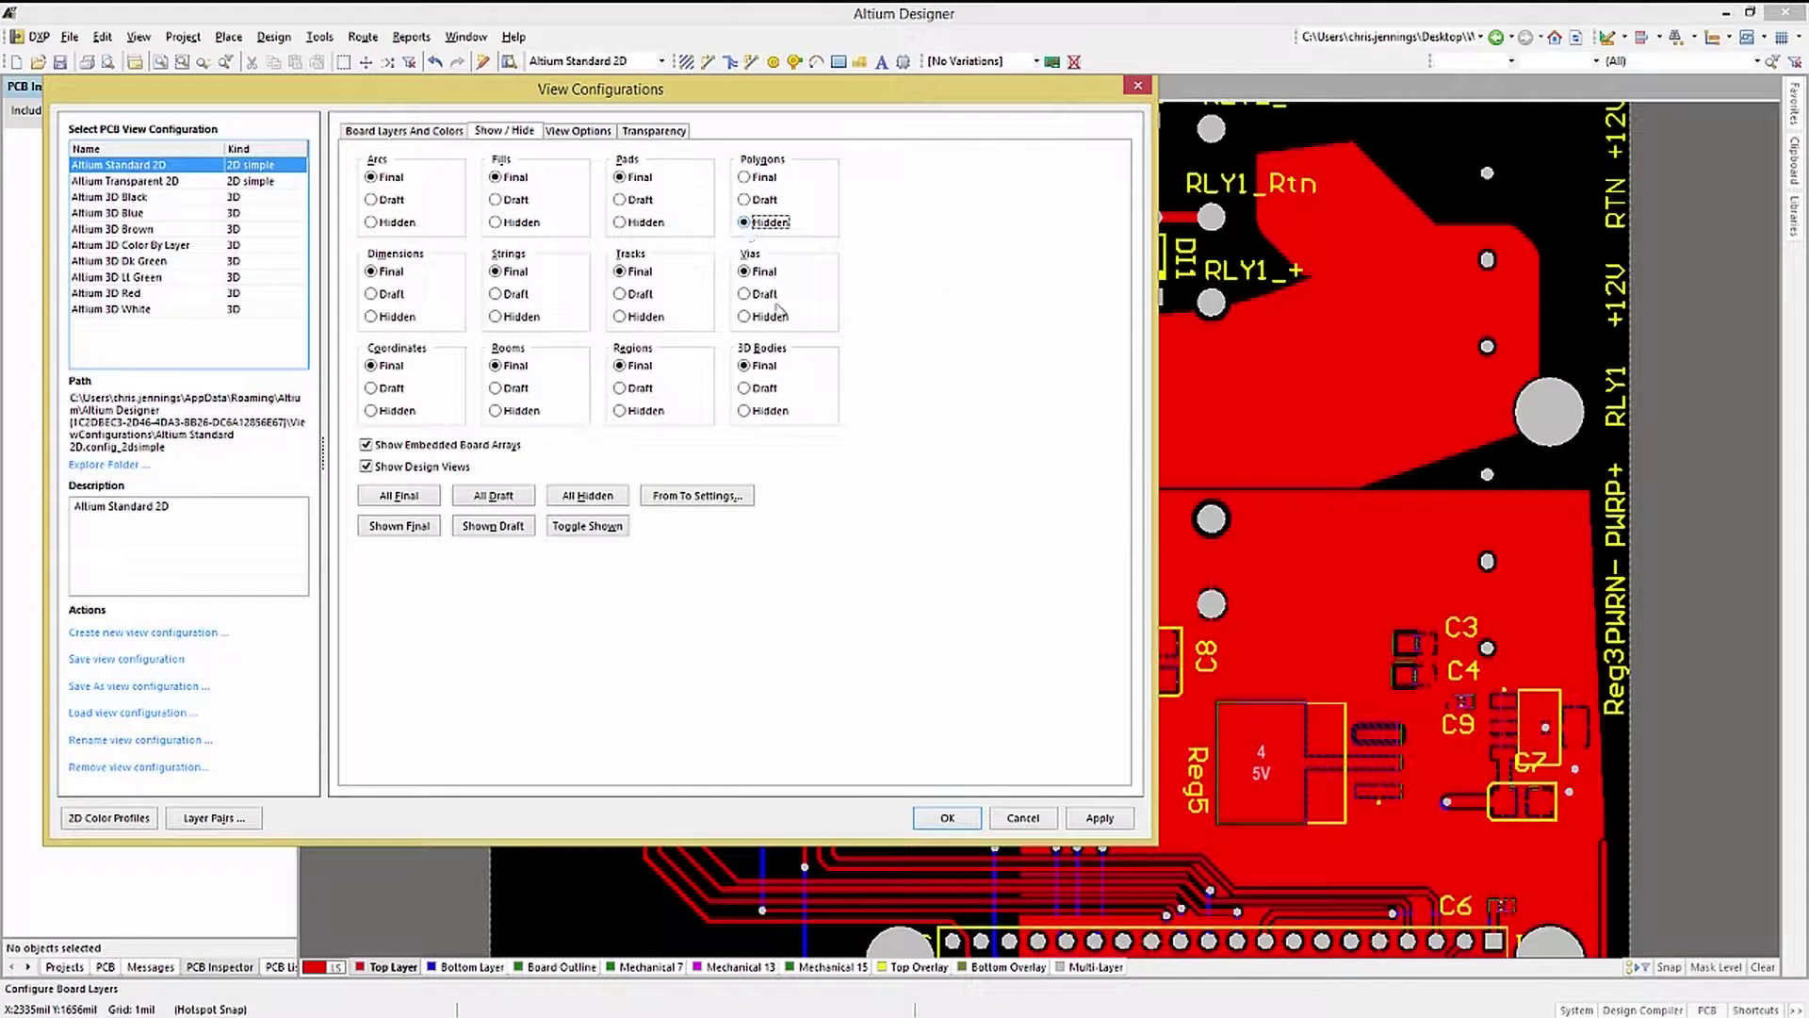
pyautogui.click(946, 818)
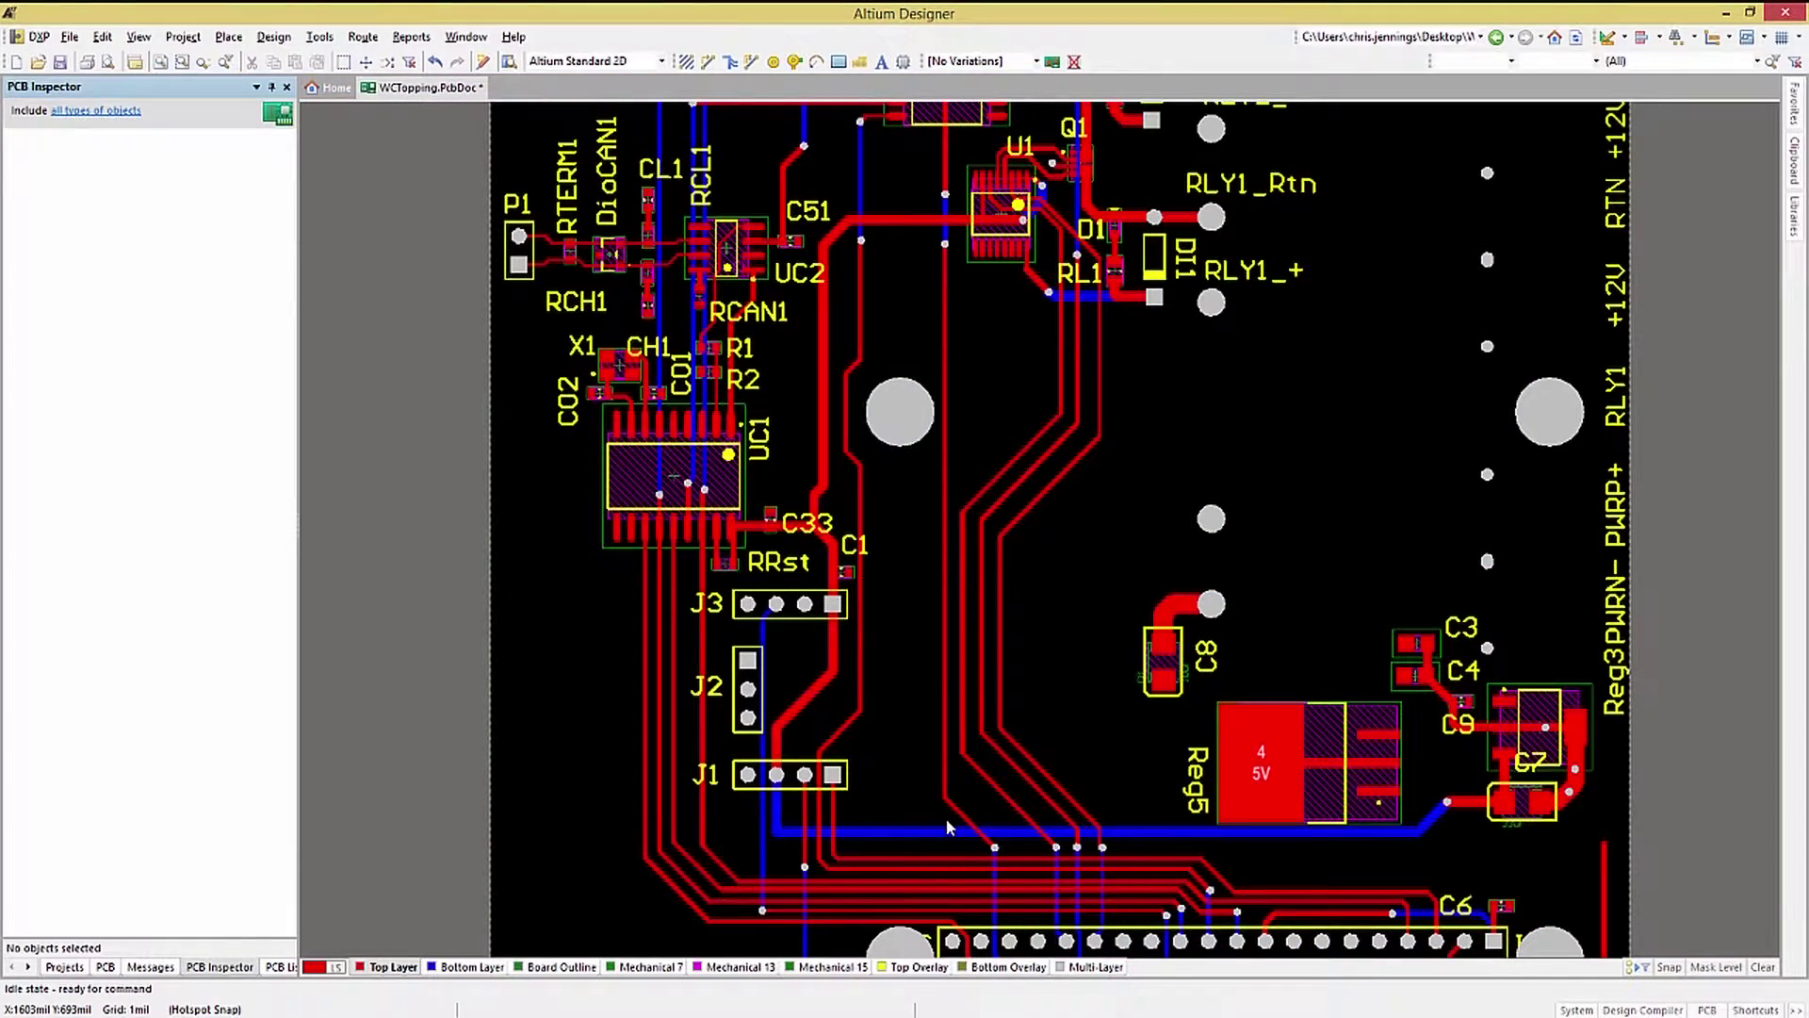
pyautogui.press('l')
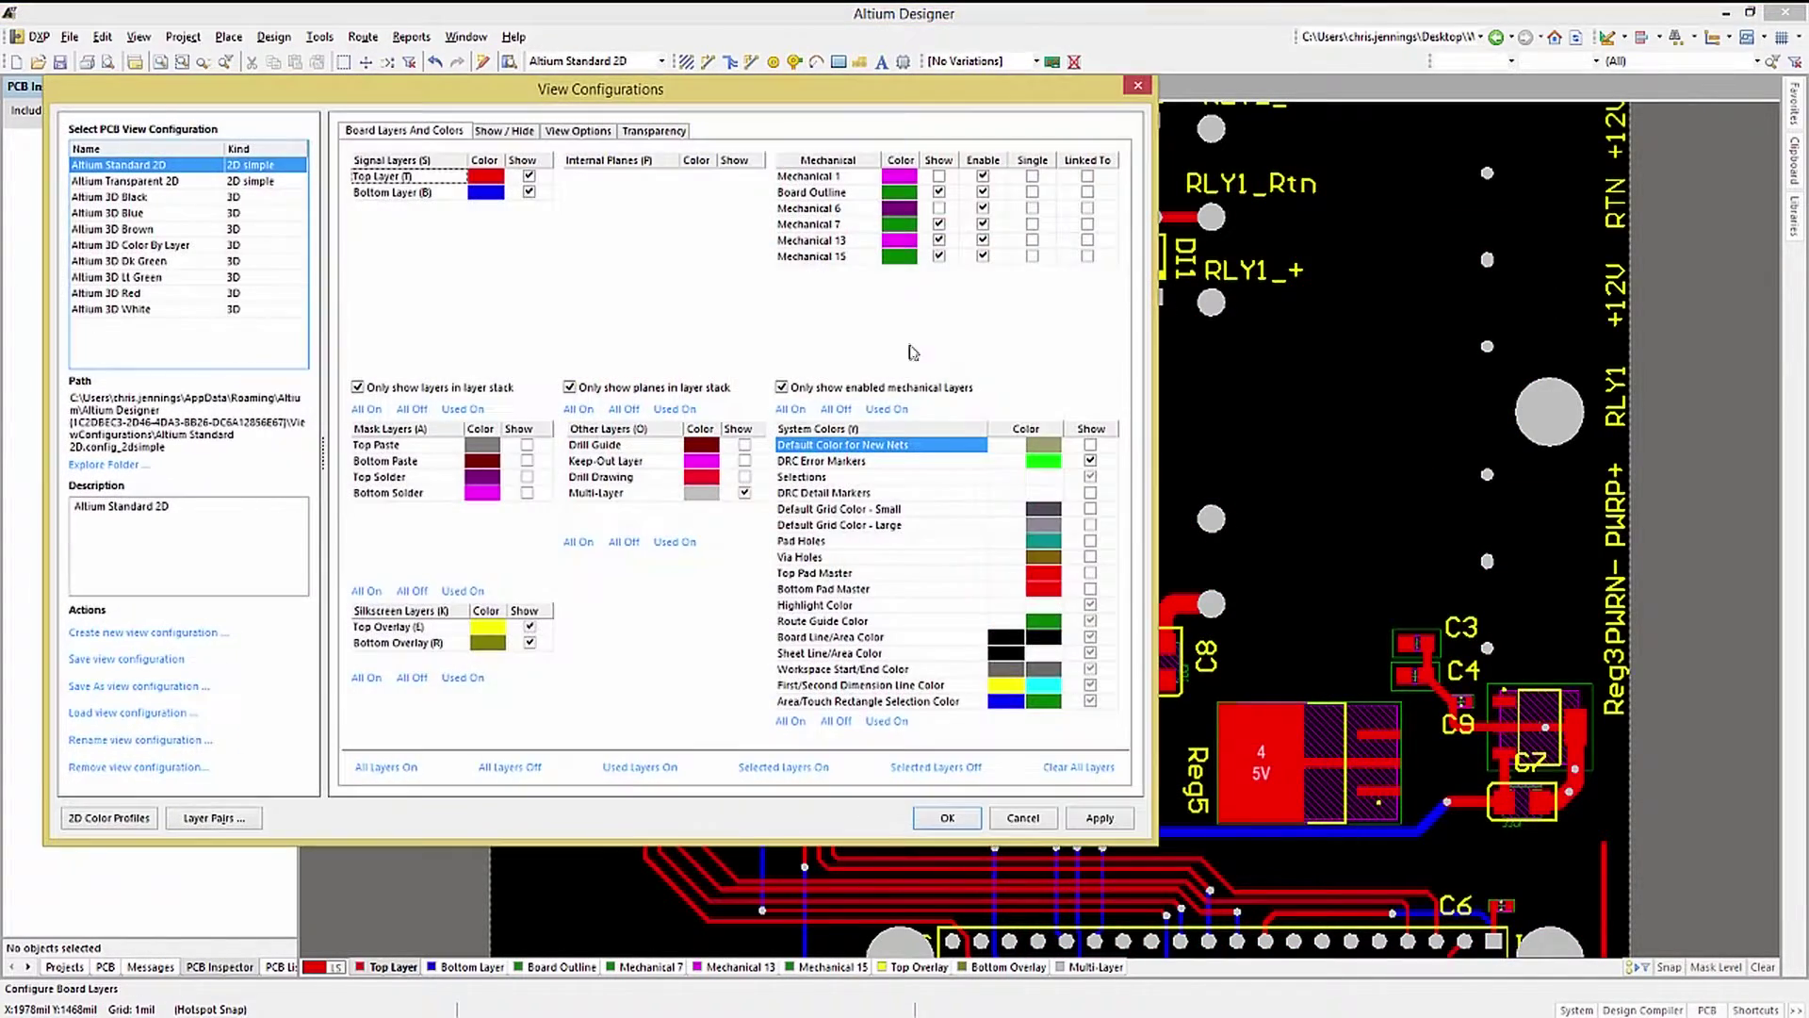
pyautogui.click(519, 130)
pyautogui.click(744, 177)
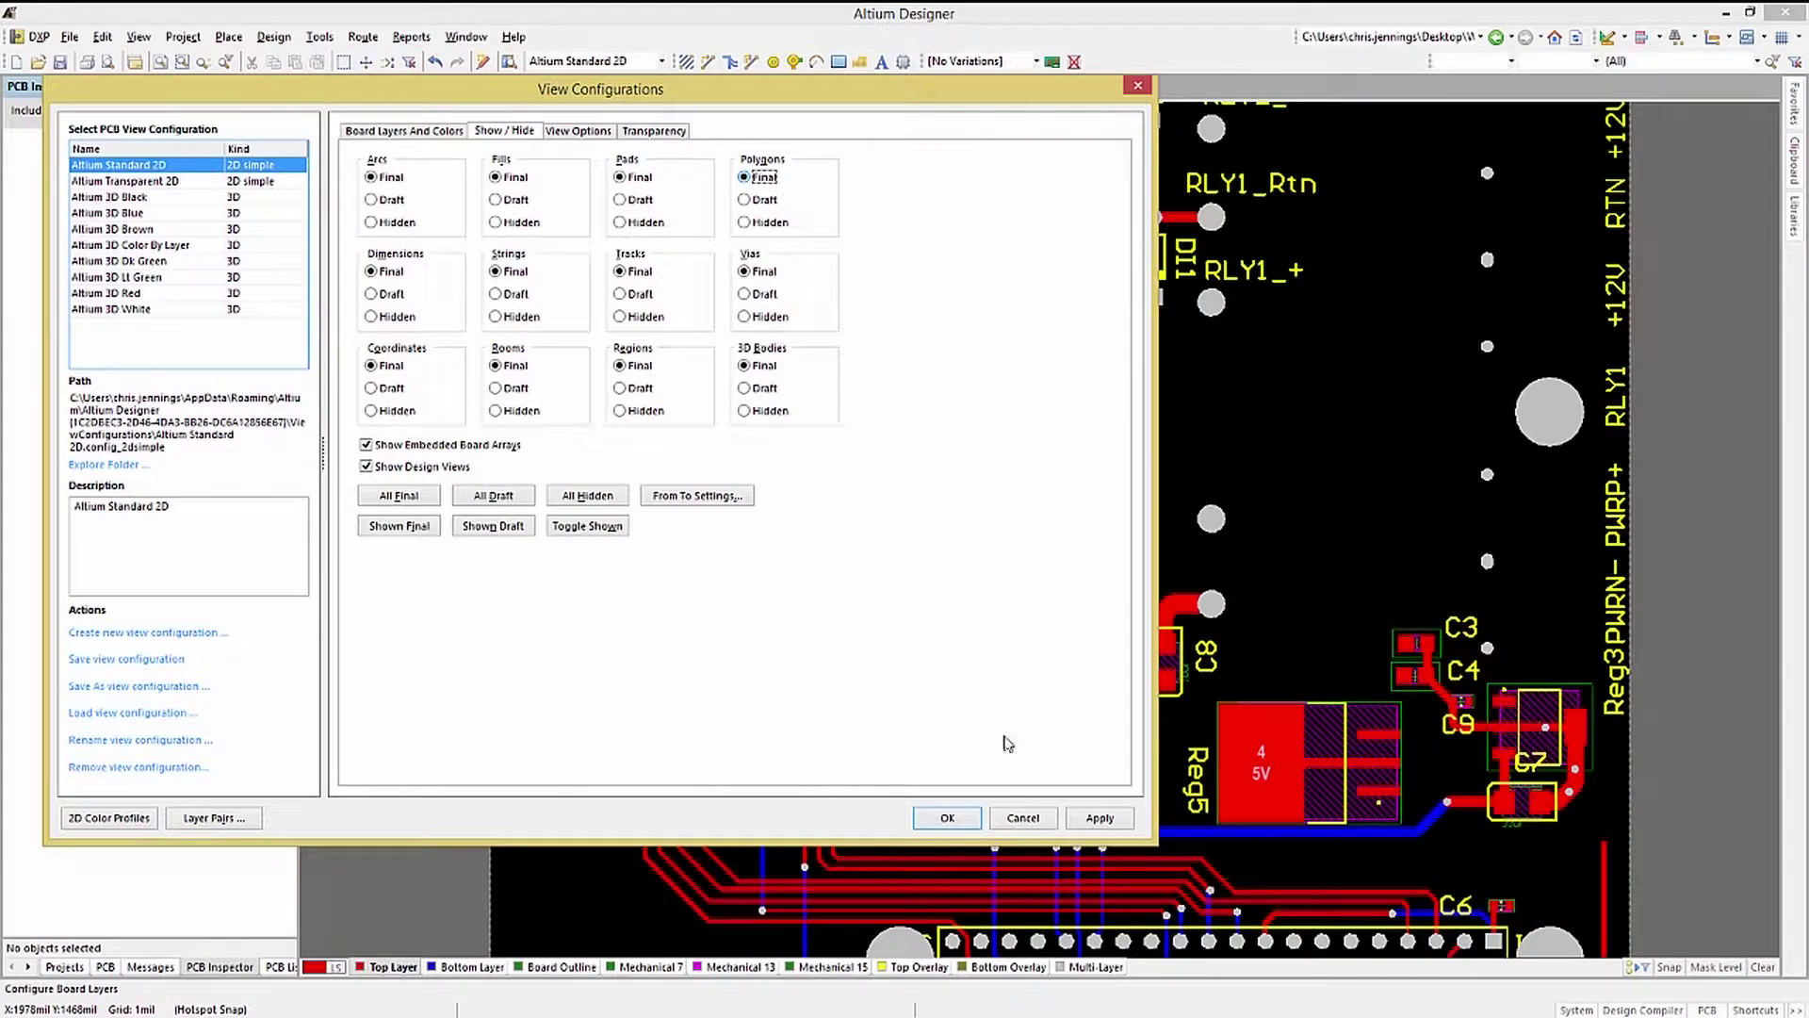
pyautogui.click(947, 818)
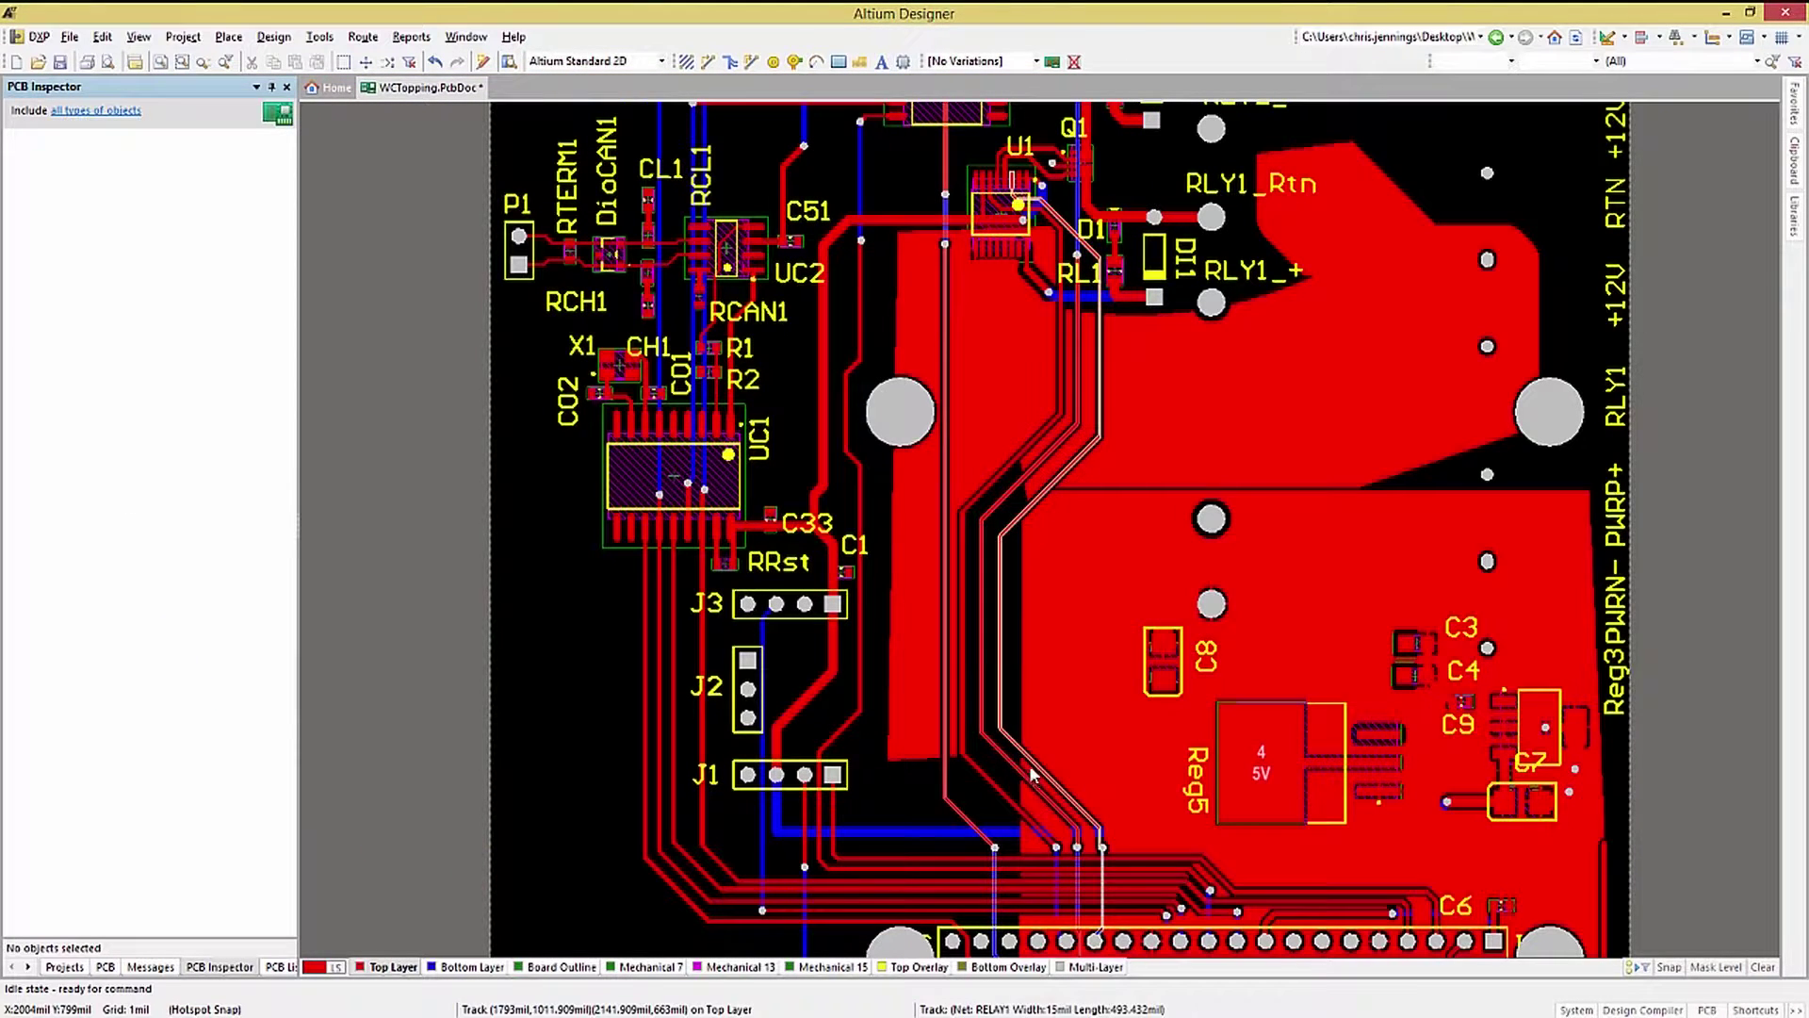
pyautogui.click(275, 37)
# In the PolygonConnect rule, try Direct Connect and No Connect, then return to Relief Connect
pyautogui.click(292, 109)
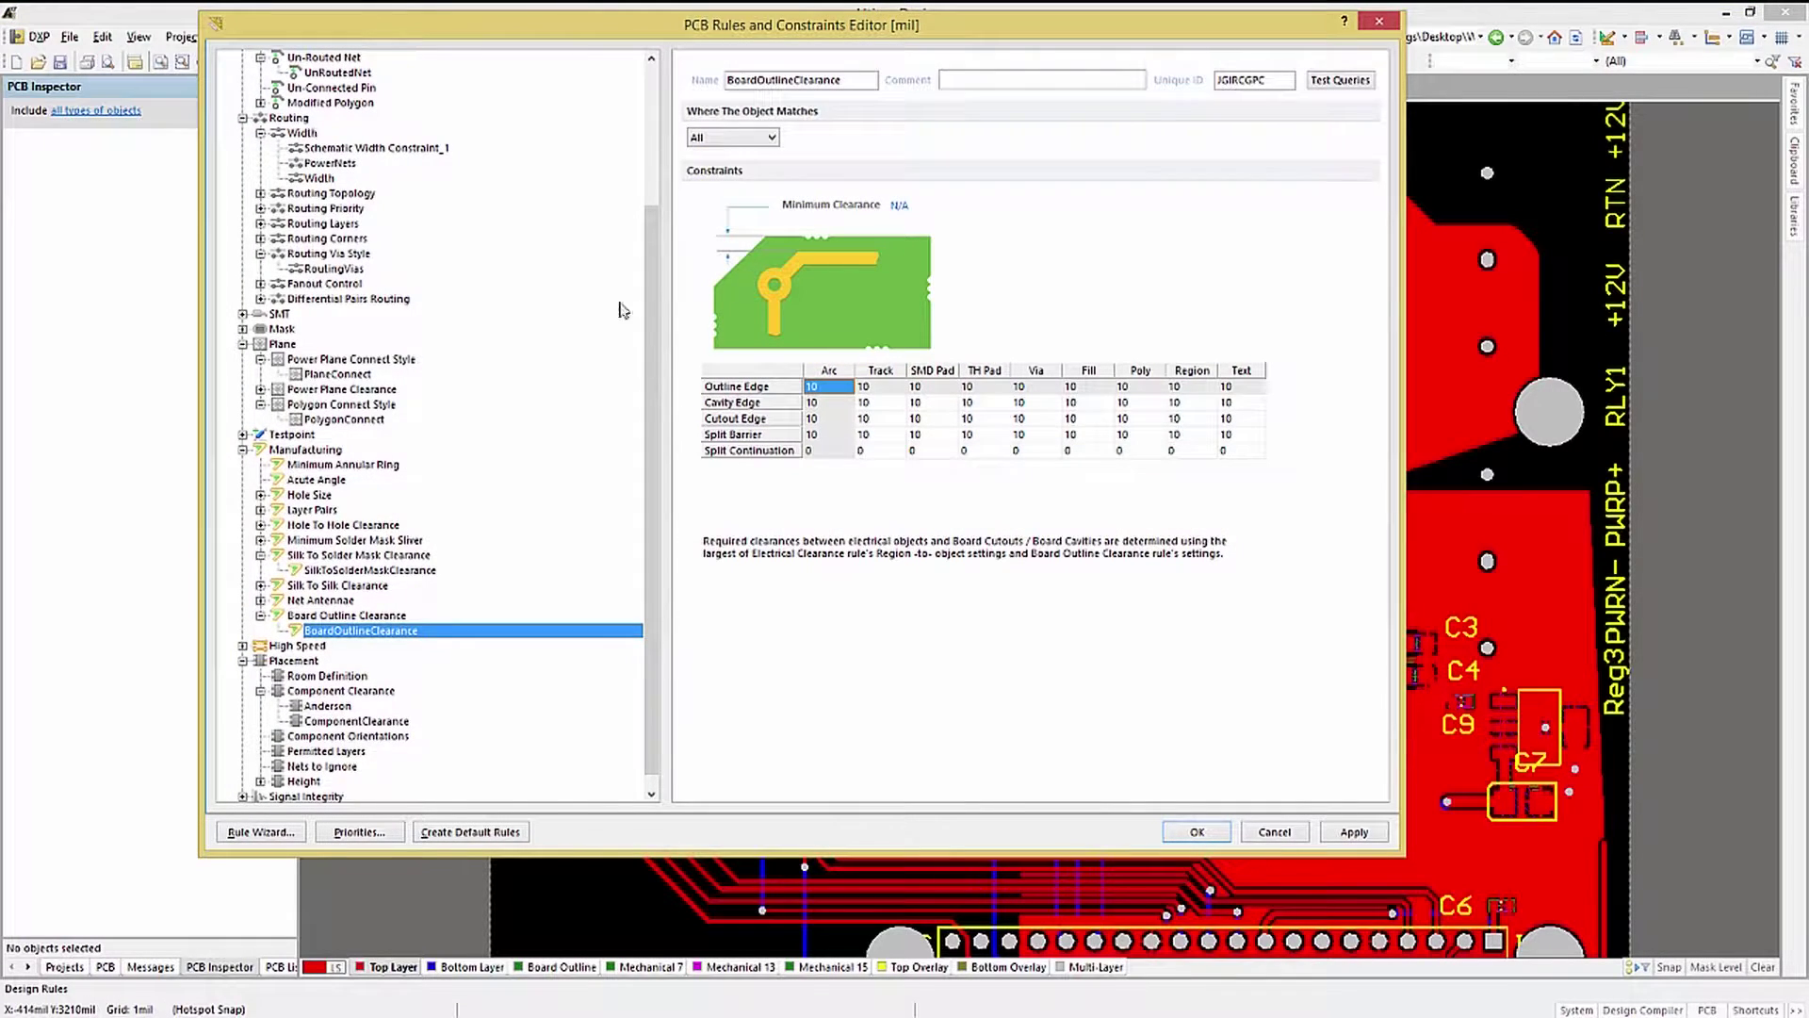
pyautogui.moveTo(656, 370); pyautogui.dragTo(636, 248)
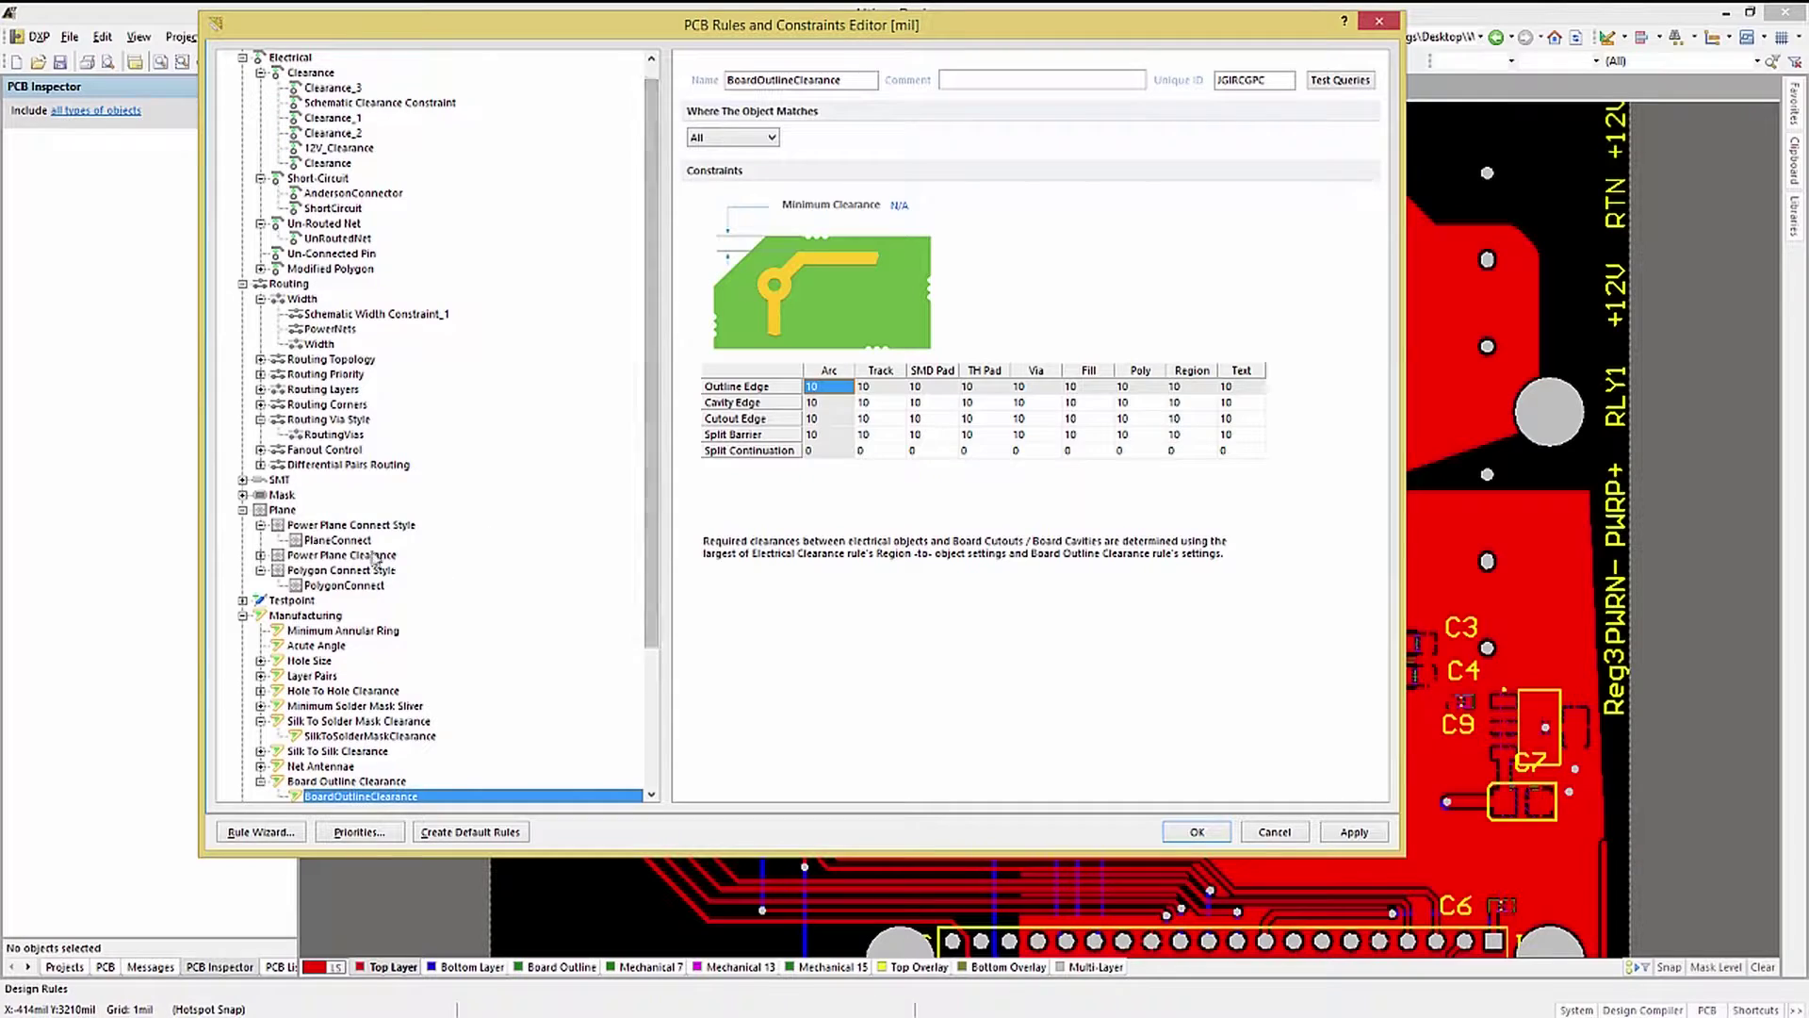
pyautogui.click(341, 585)
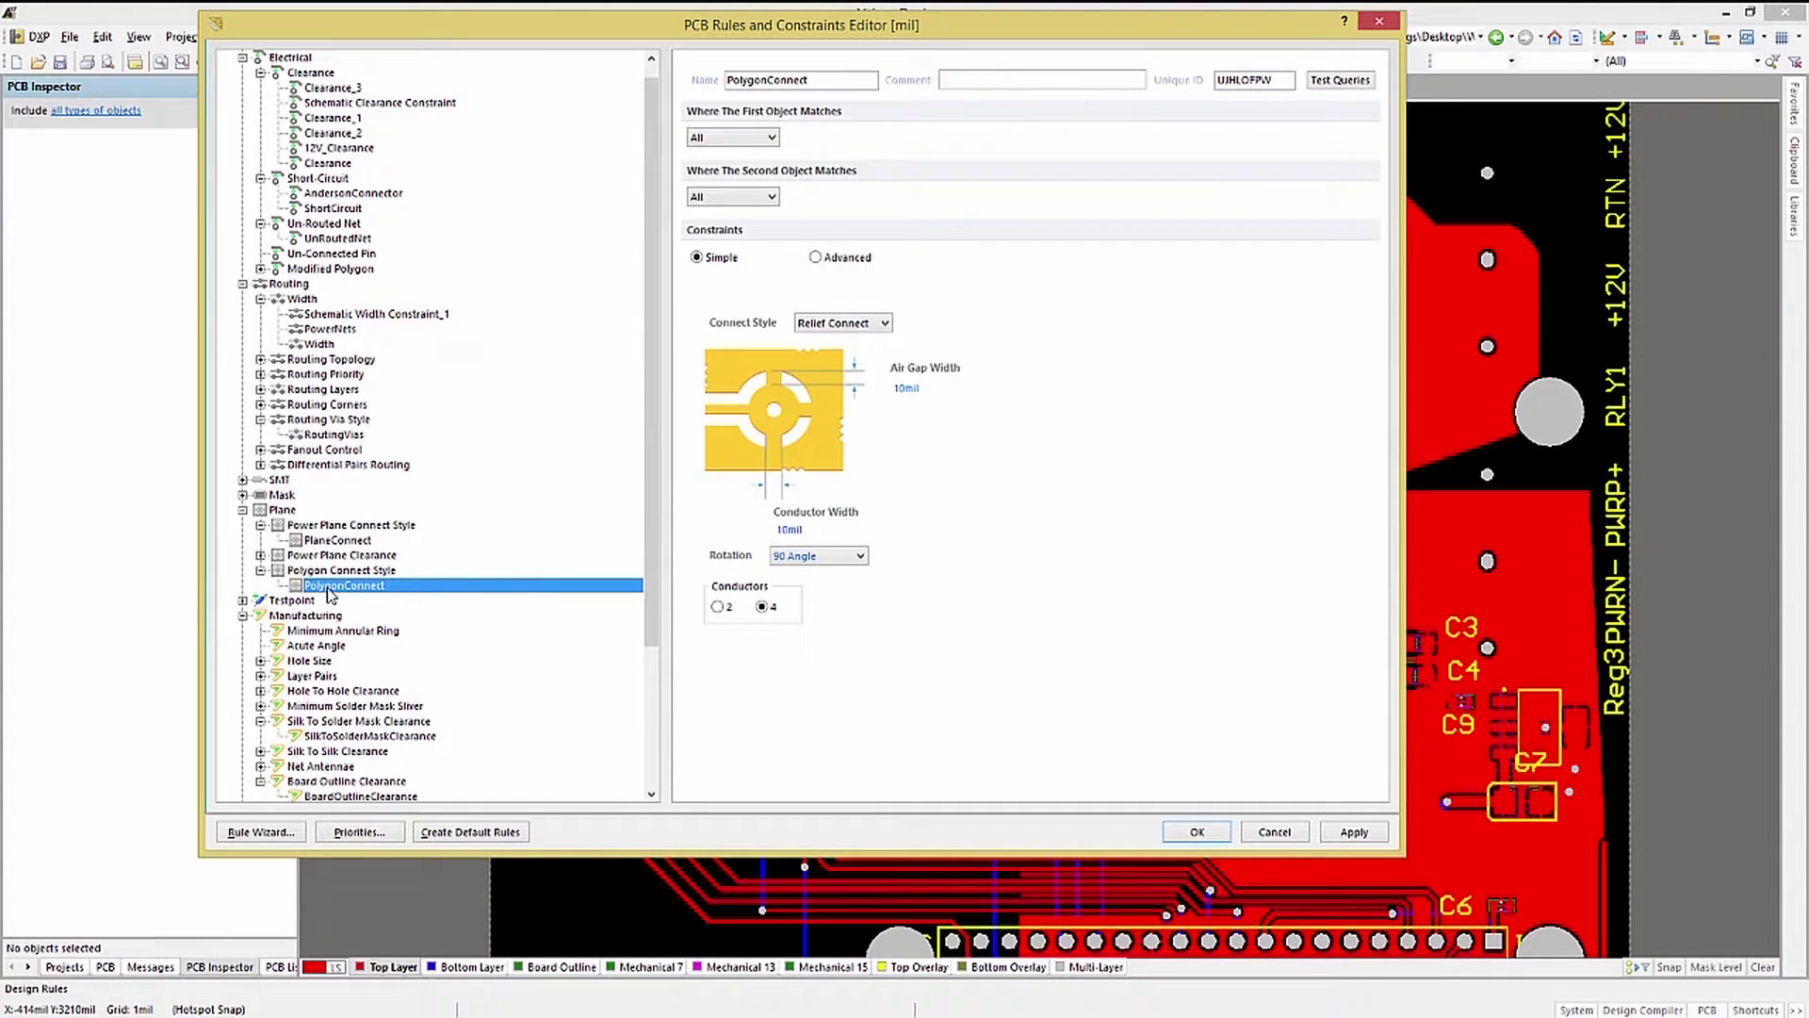
pyautogui.click(886, 323)
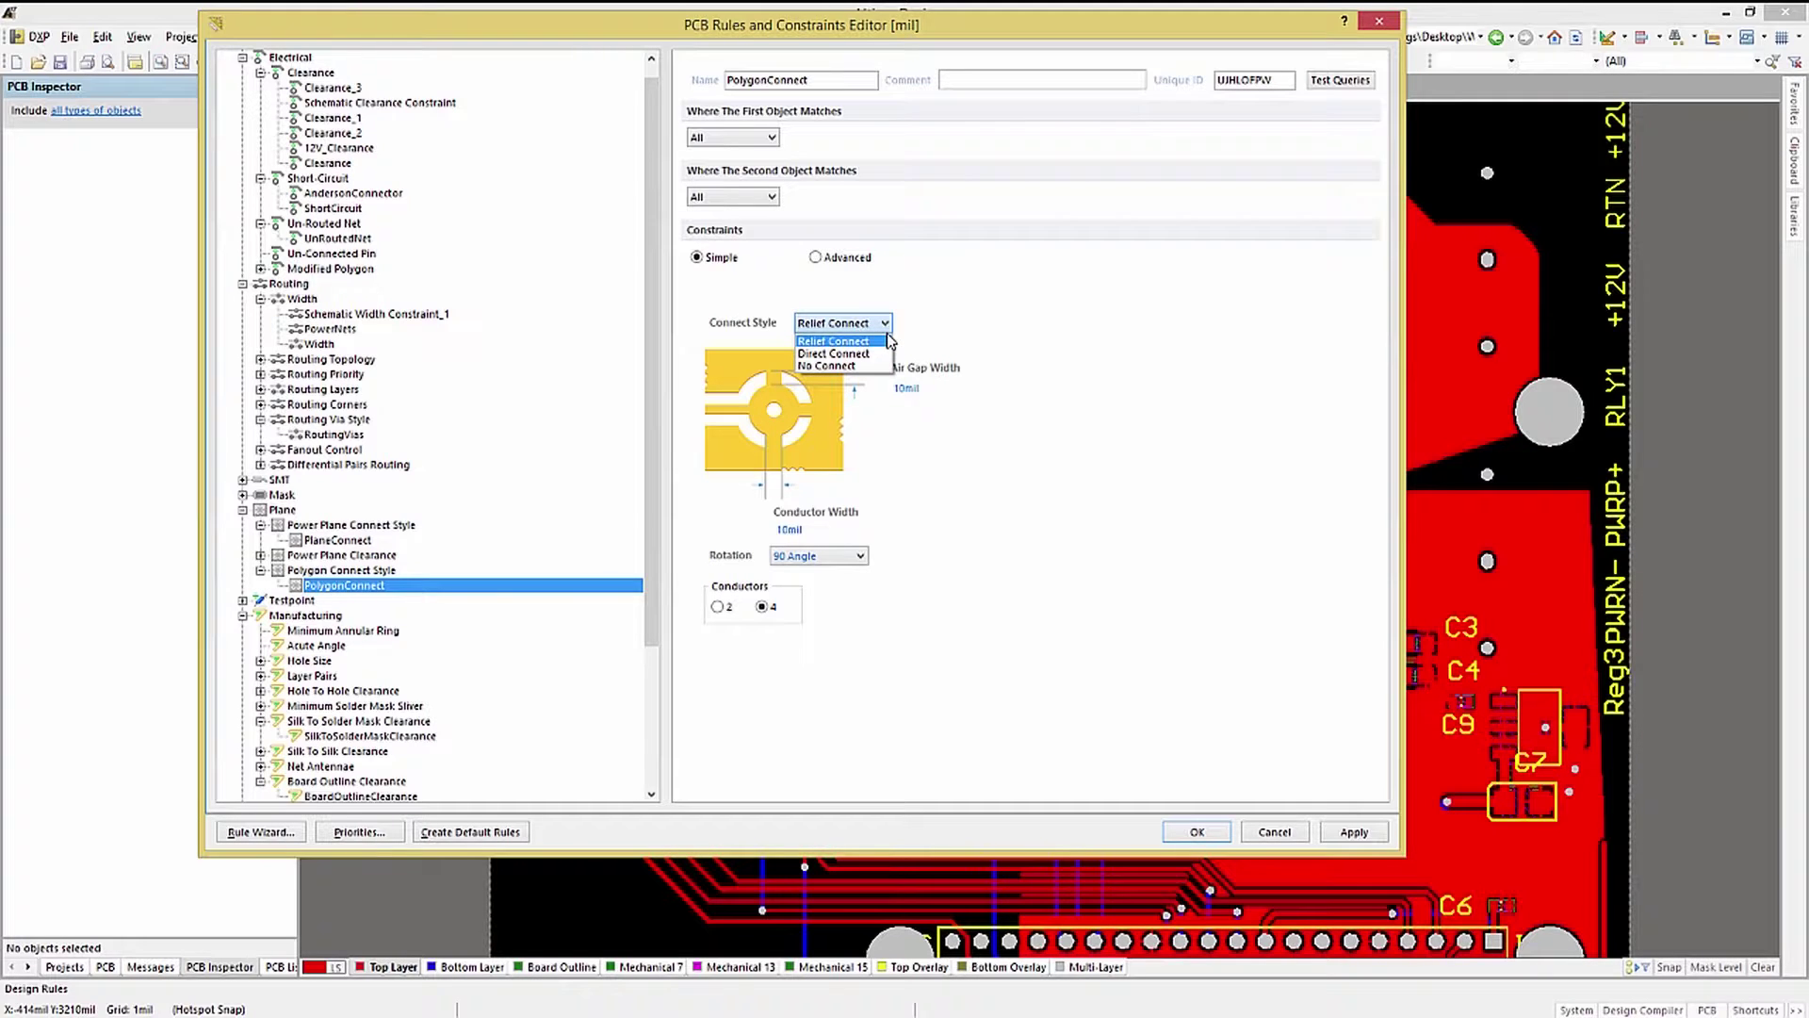
pyautogui.click(880, 353)
pyautogui.click(885, 323)
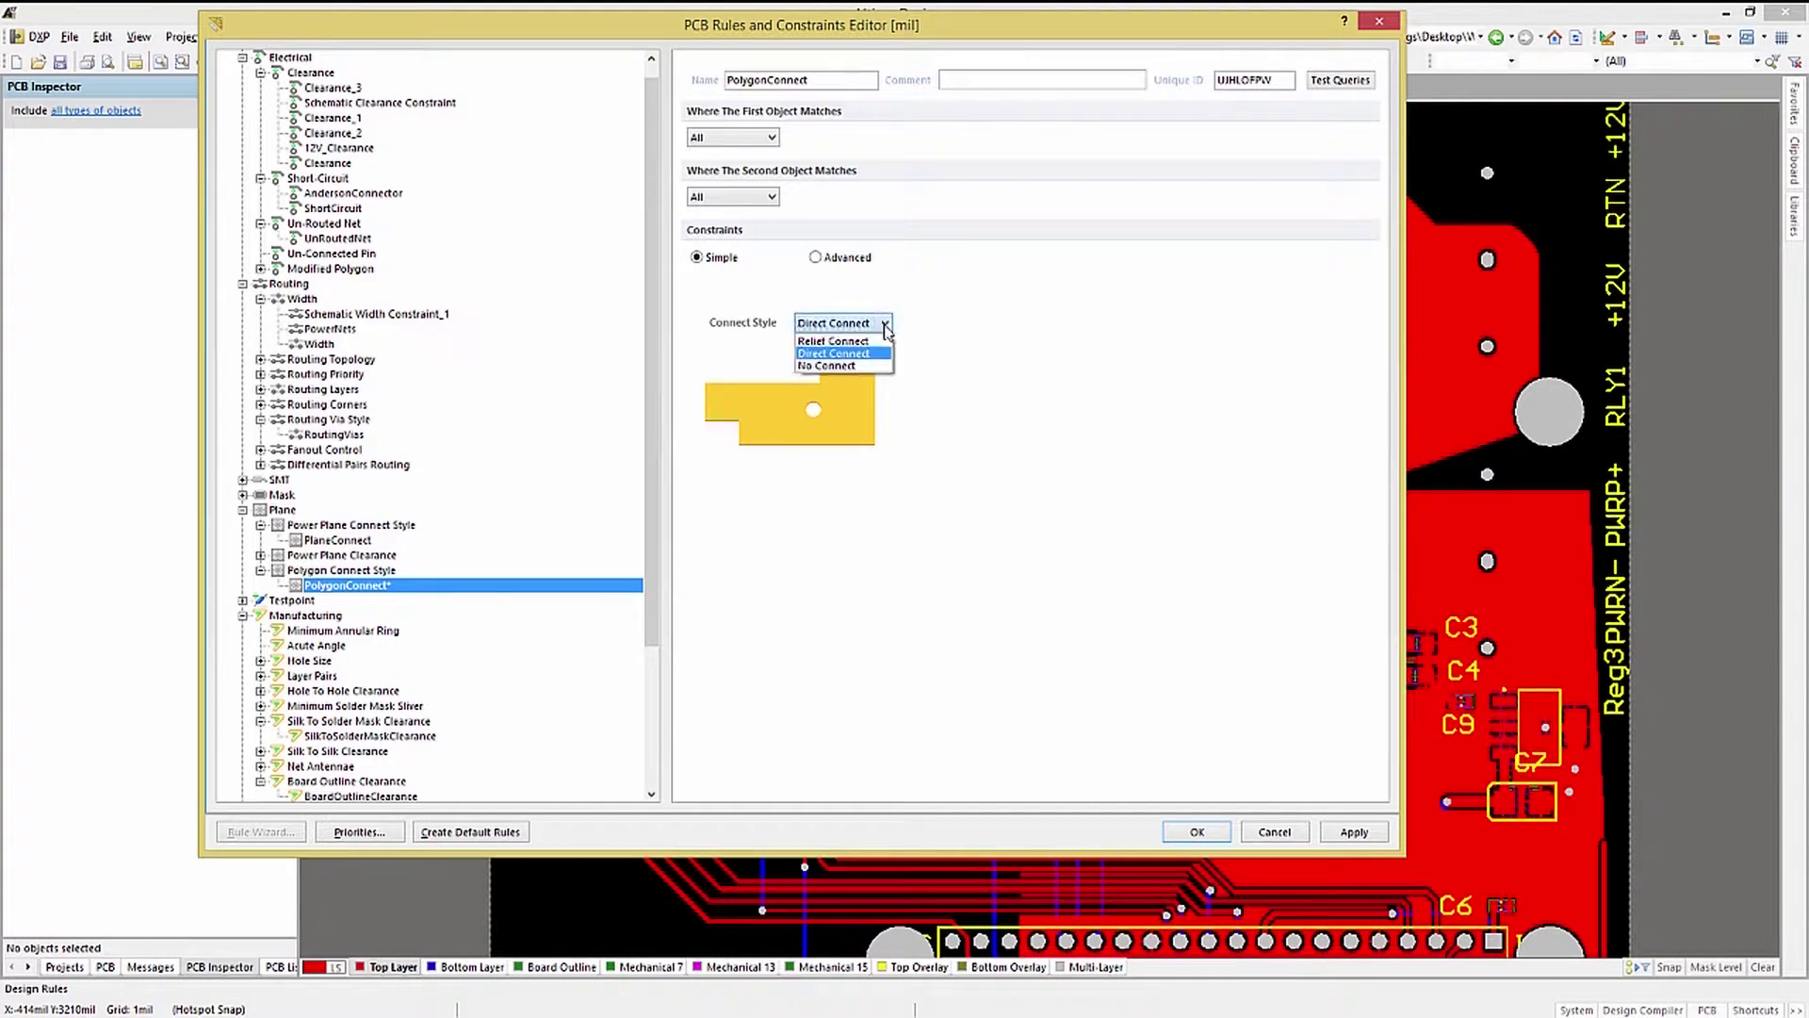
pyautogui.click(867, 367)
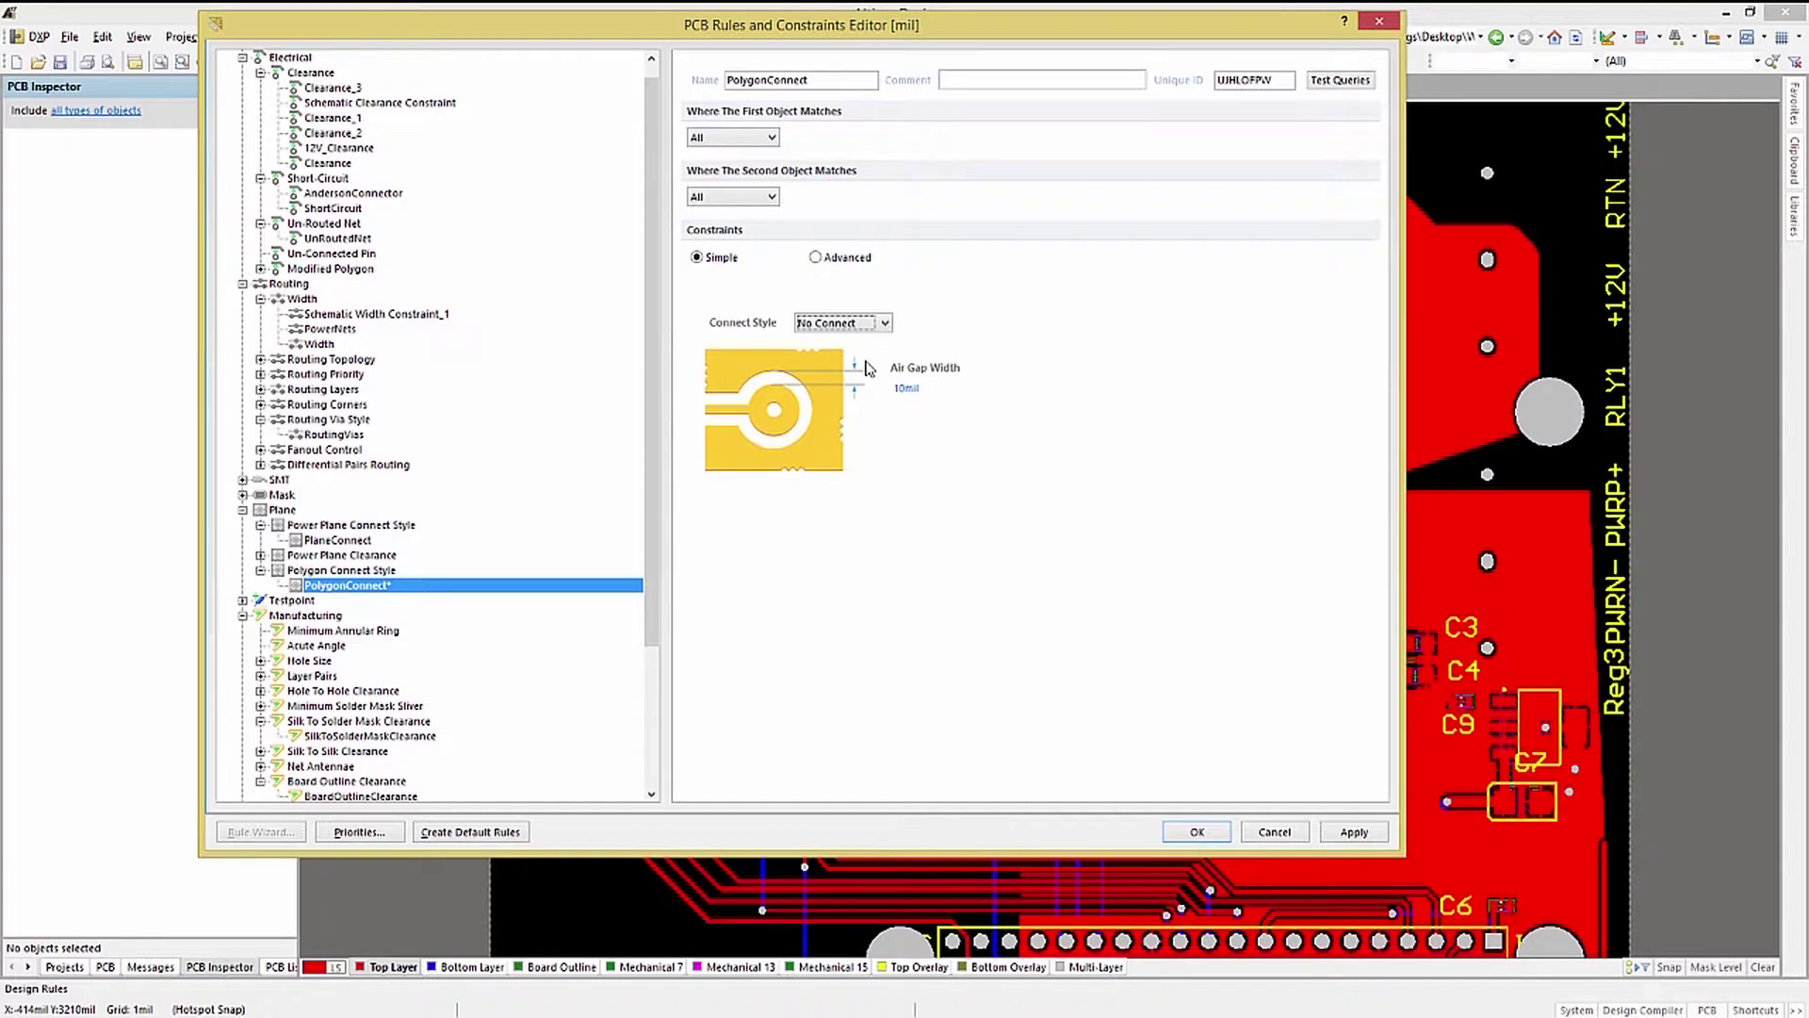
pyautogui.click(885, 322)
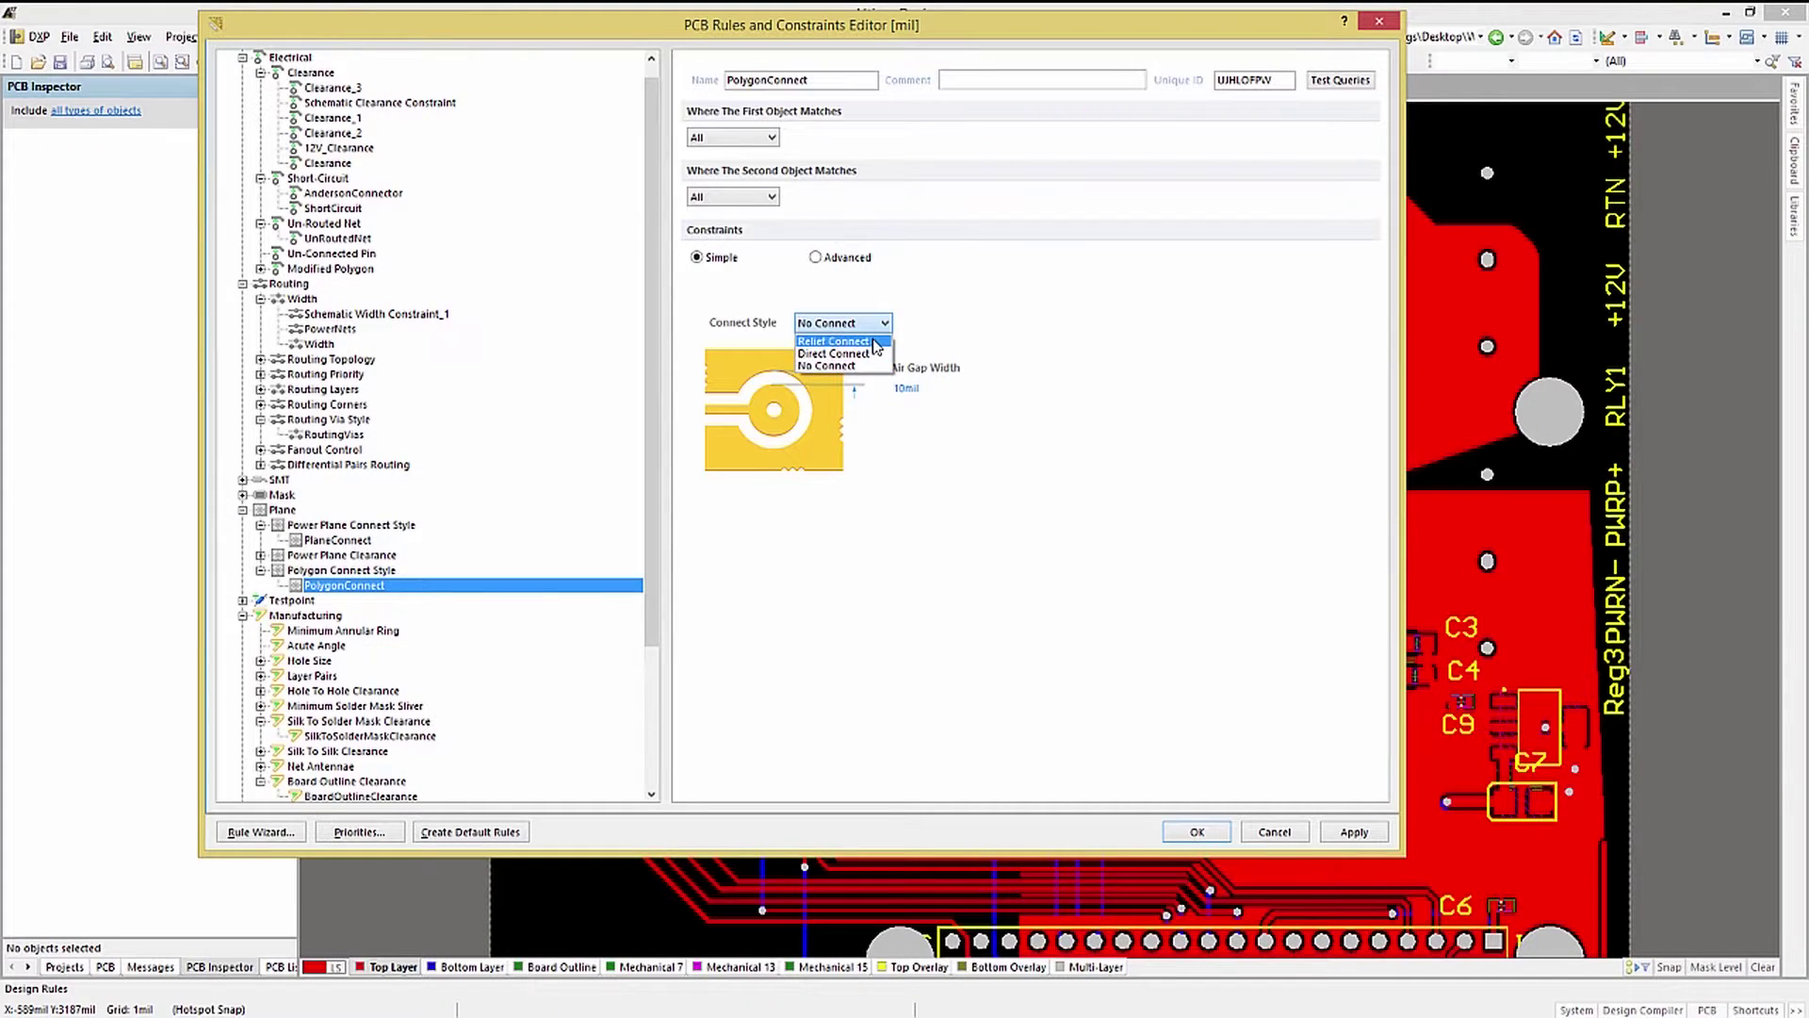
pyautogui.click(876, 344)
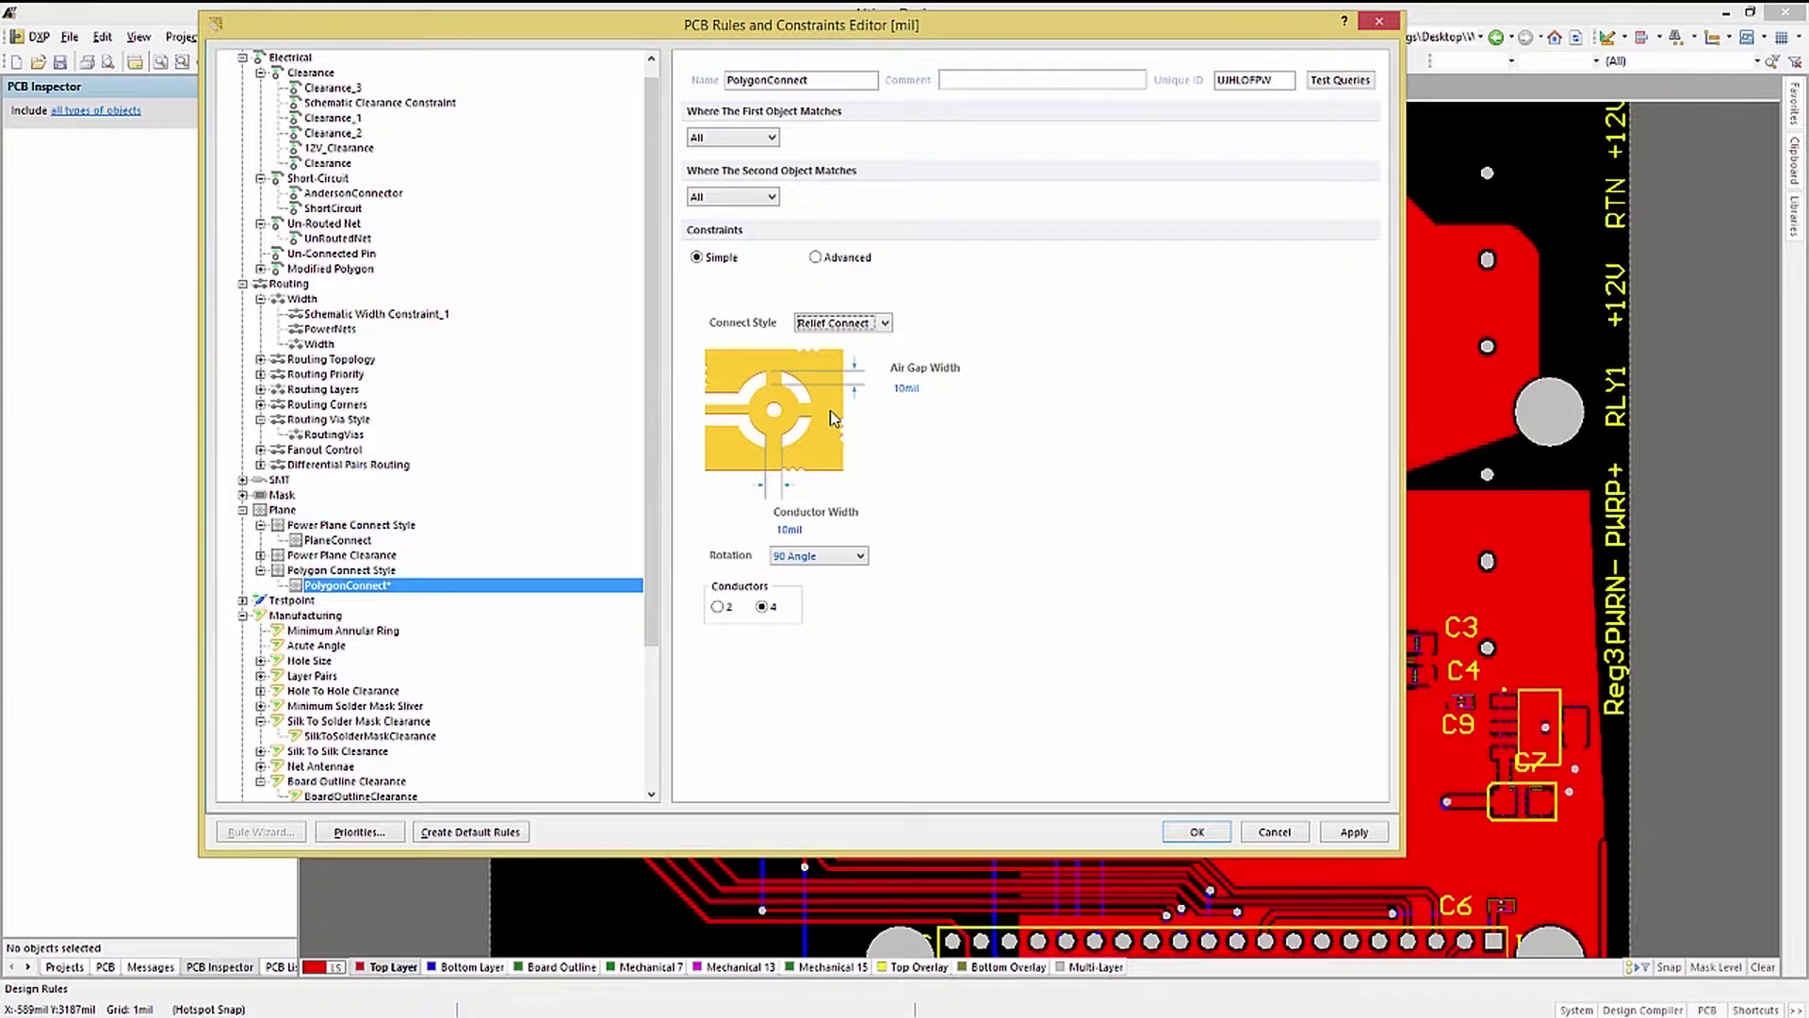
pyautogui.click(328, 164)
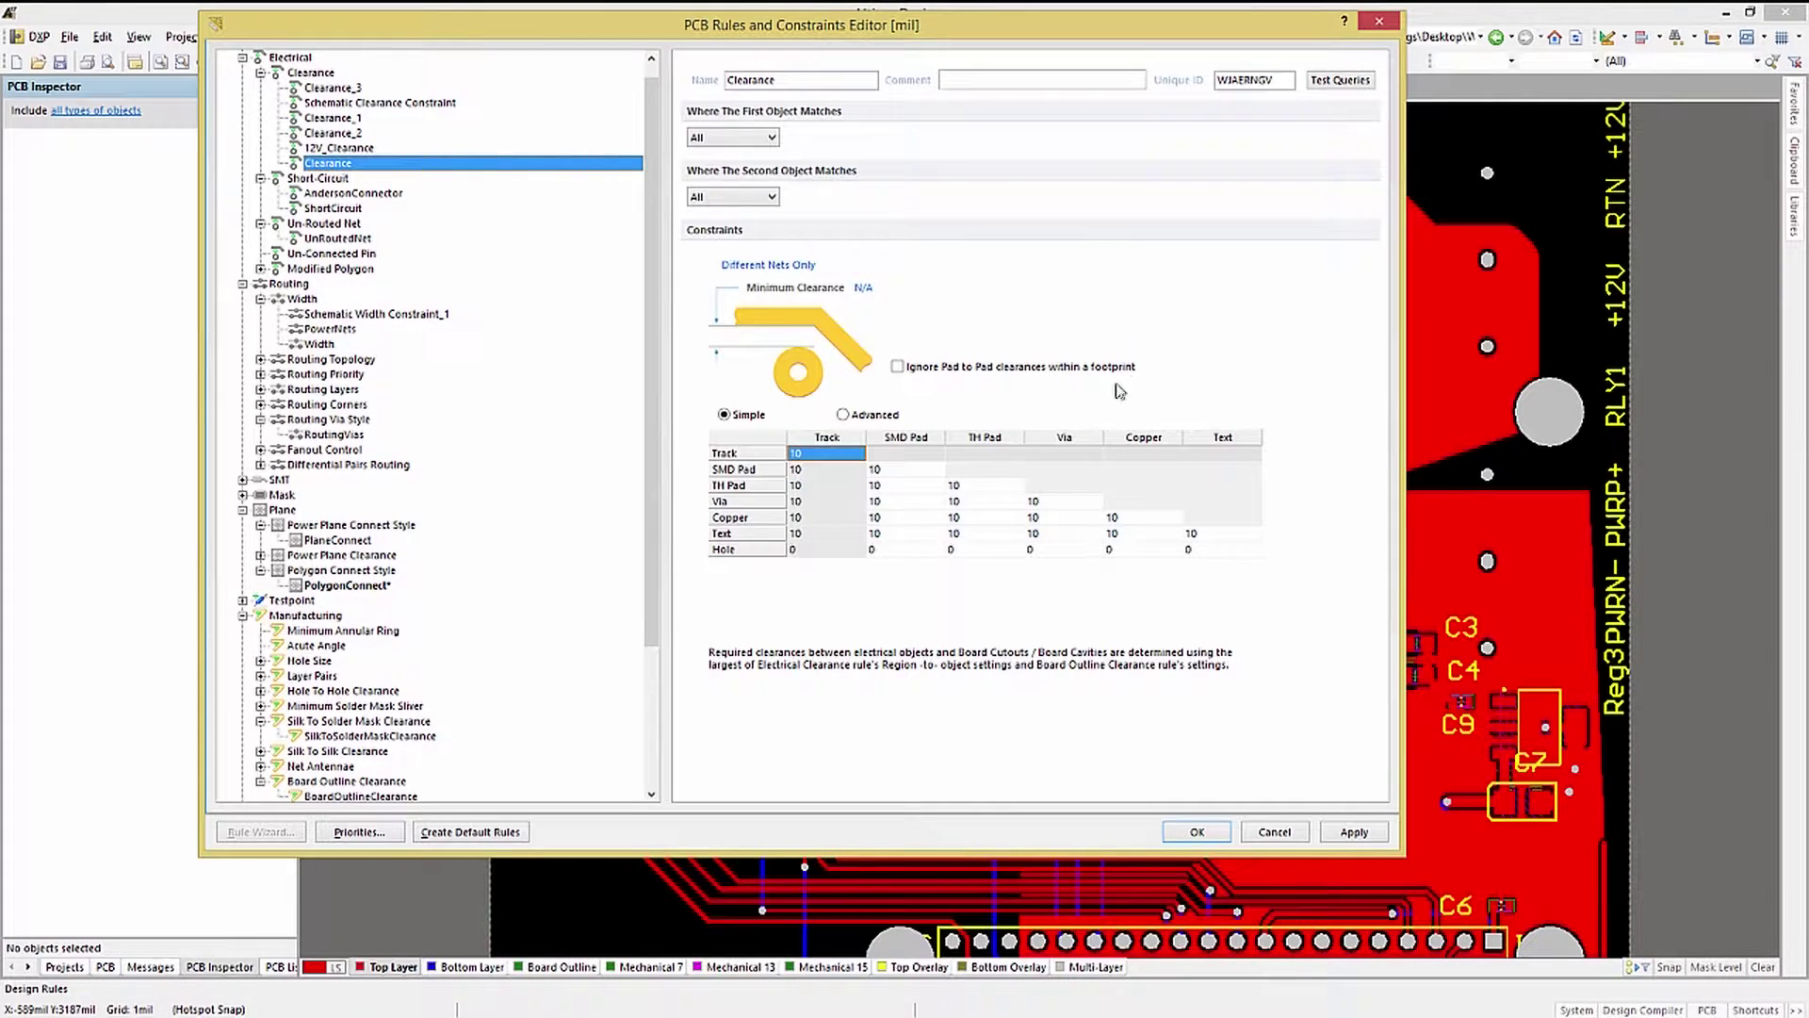
# View the Advanced clearance matrix, check the Poly-to-SMD pad value, and close the rules with OK
pyautogui.click(843, 415)
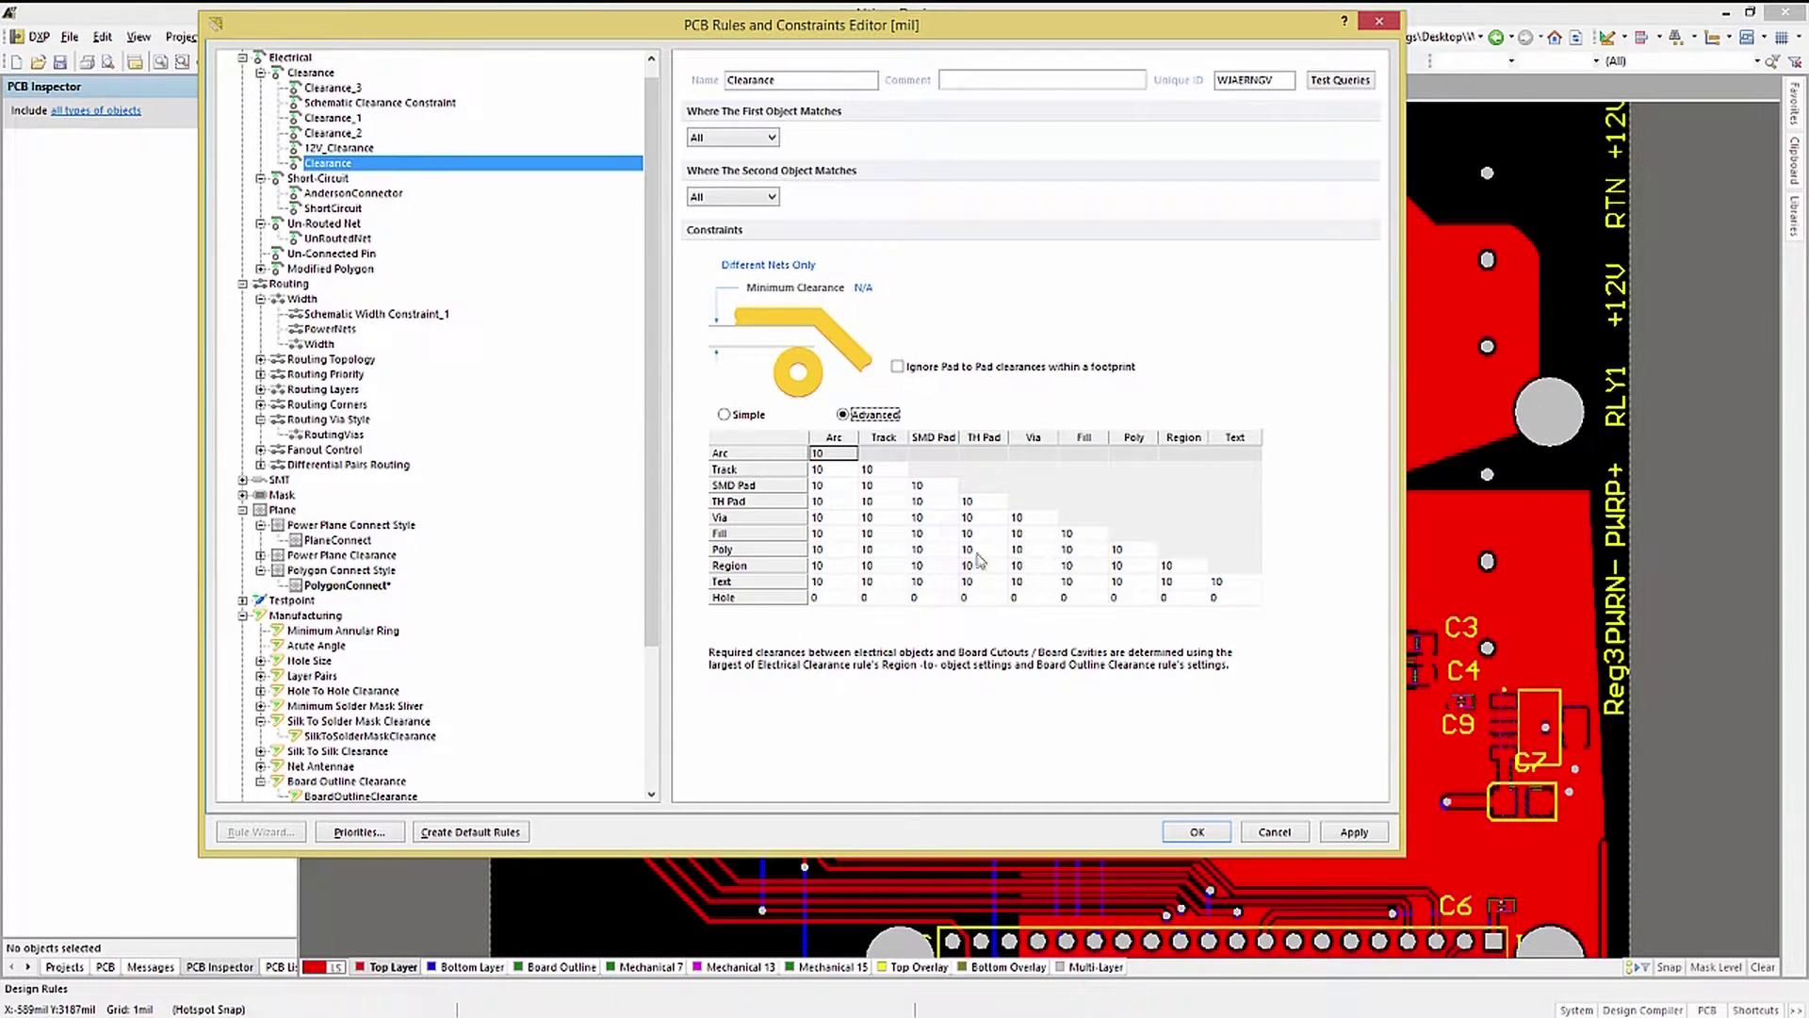
pyautogui.click(940, 552)
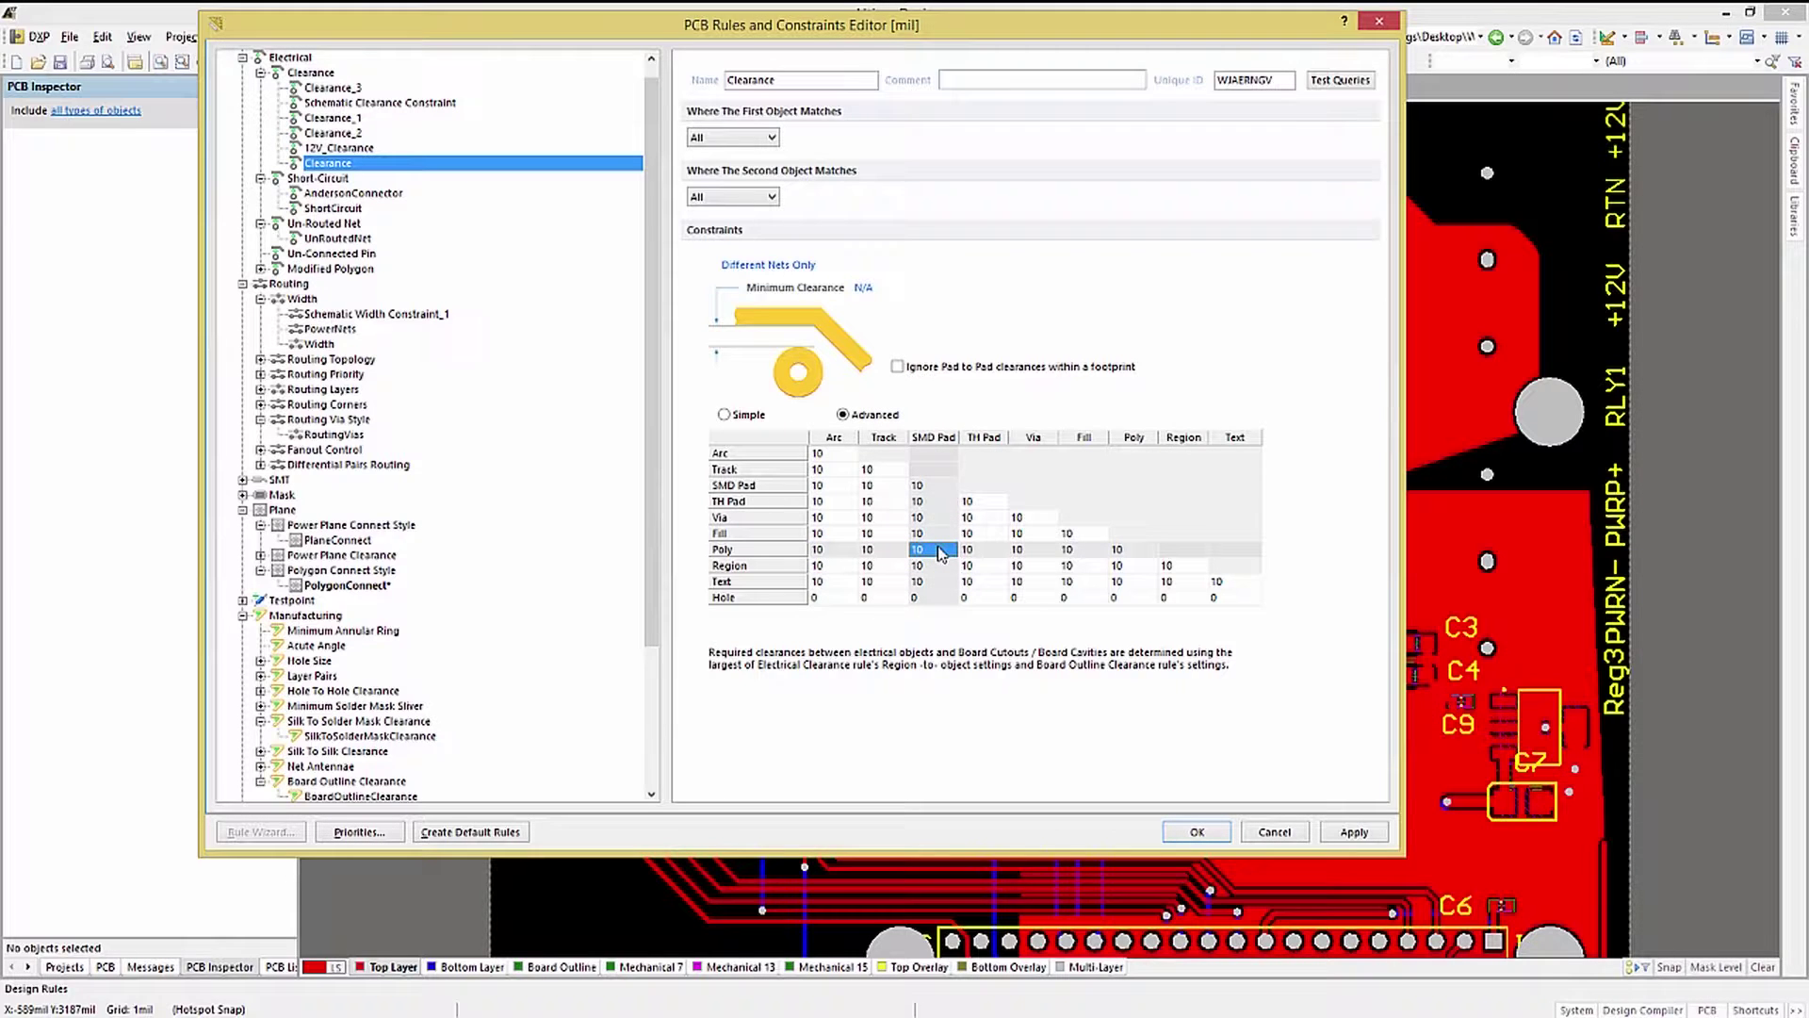
pyautogui.click(1213, 833)
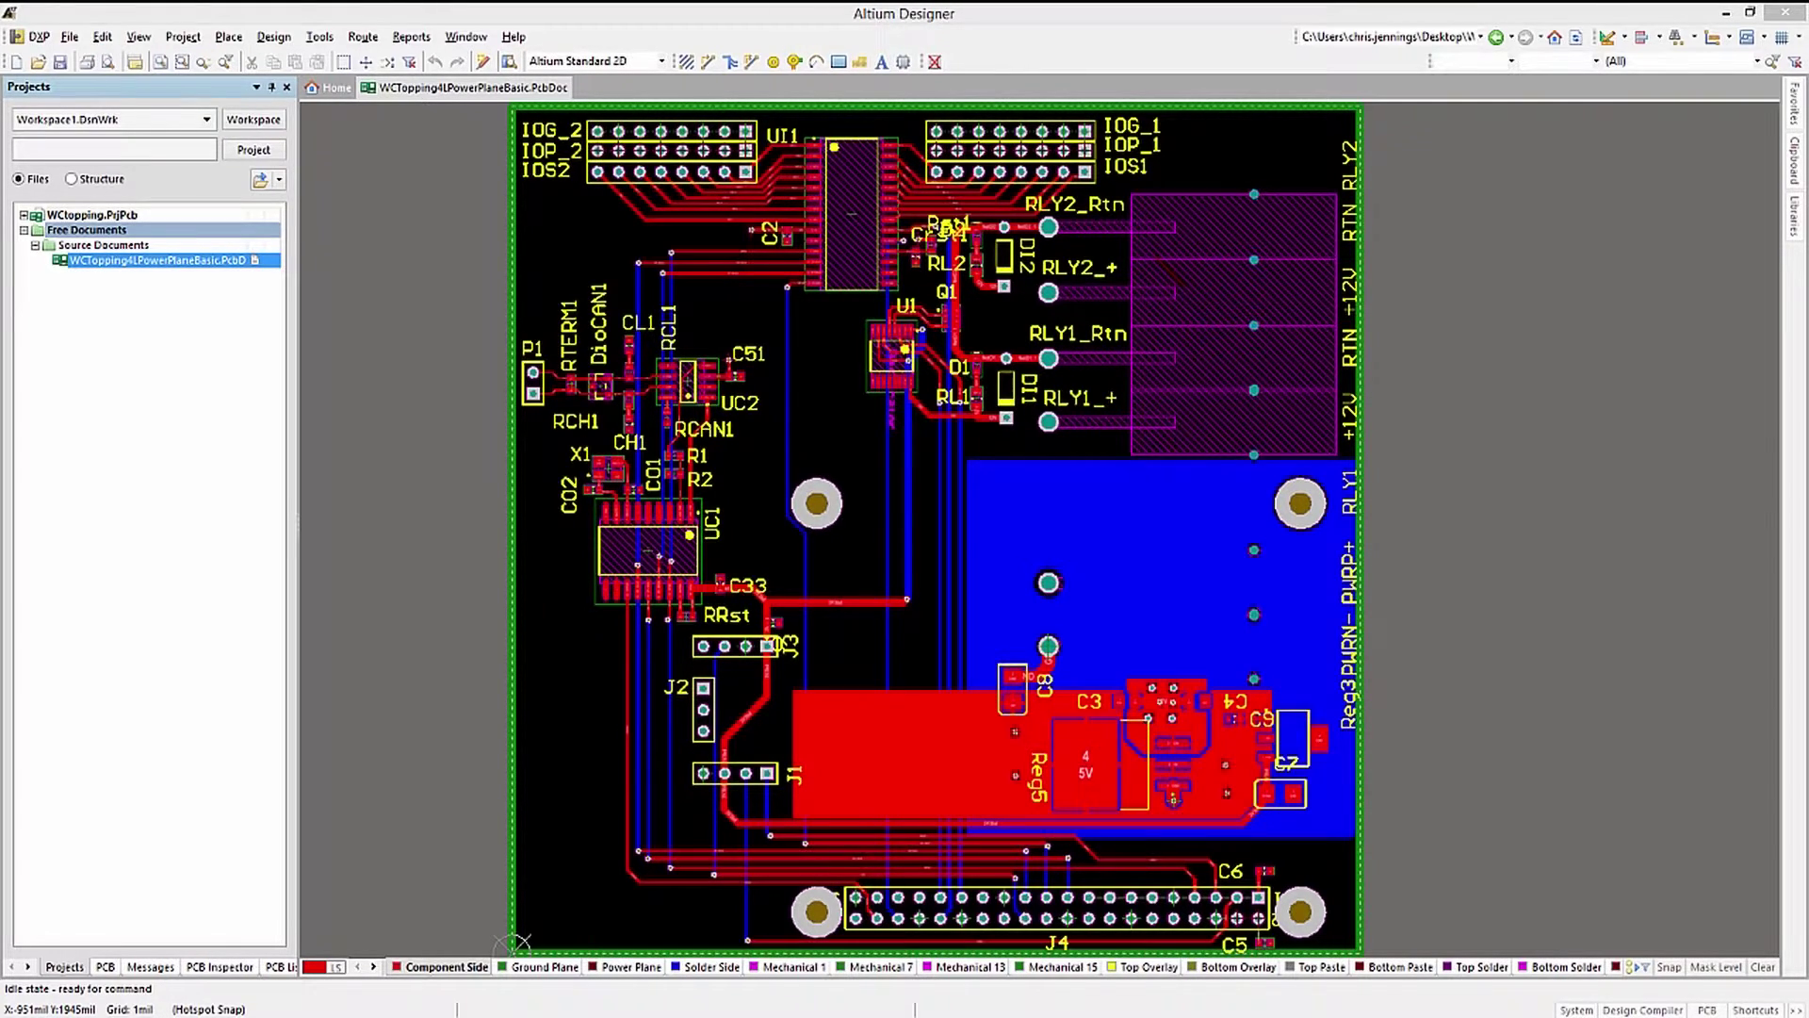
# On the Ground Plane layer, keep the plane's Connect to Net set to GND
pyautogui.click(554, 966)
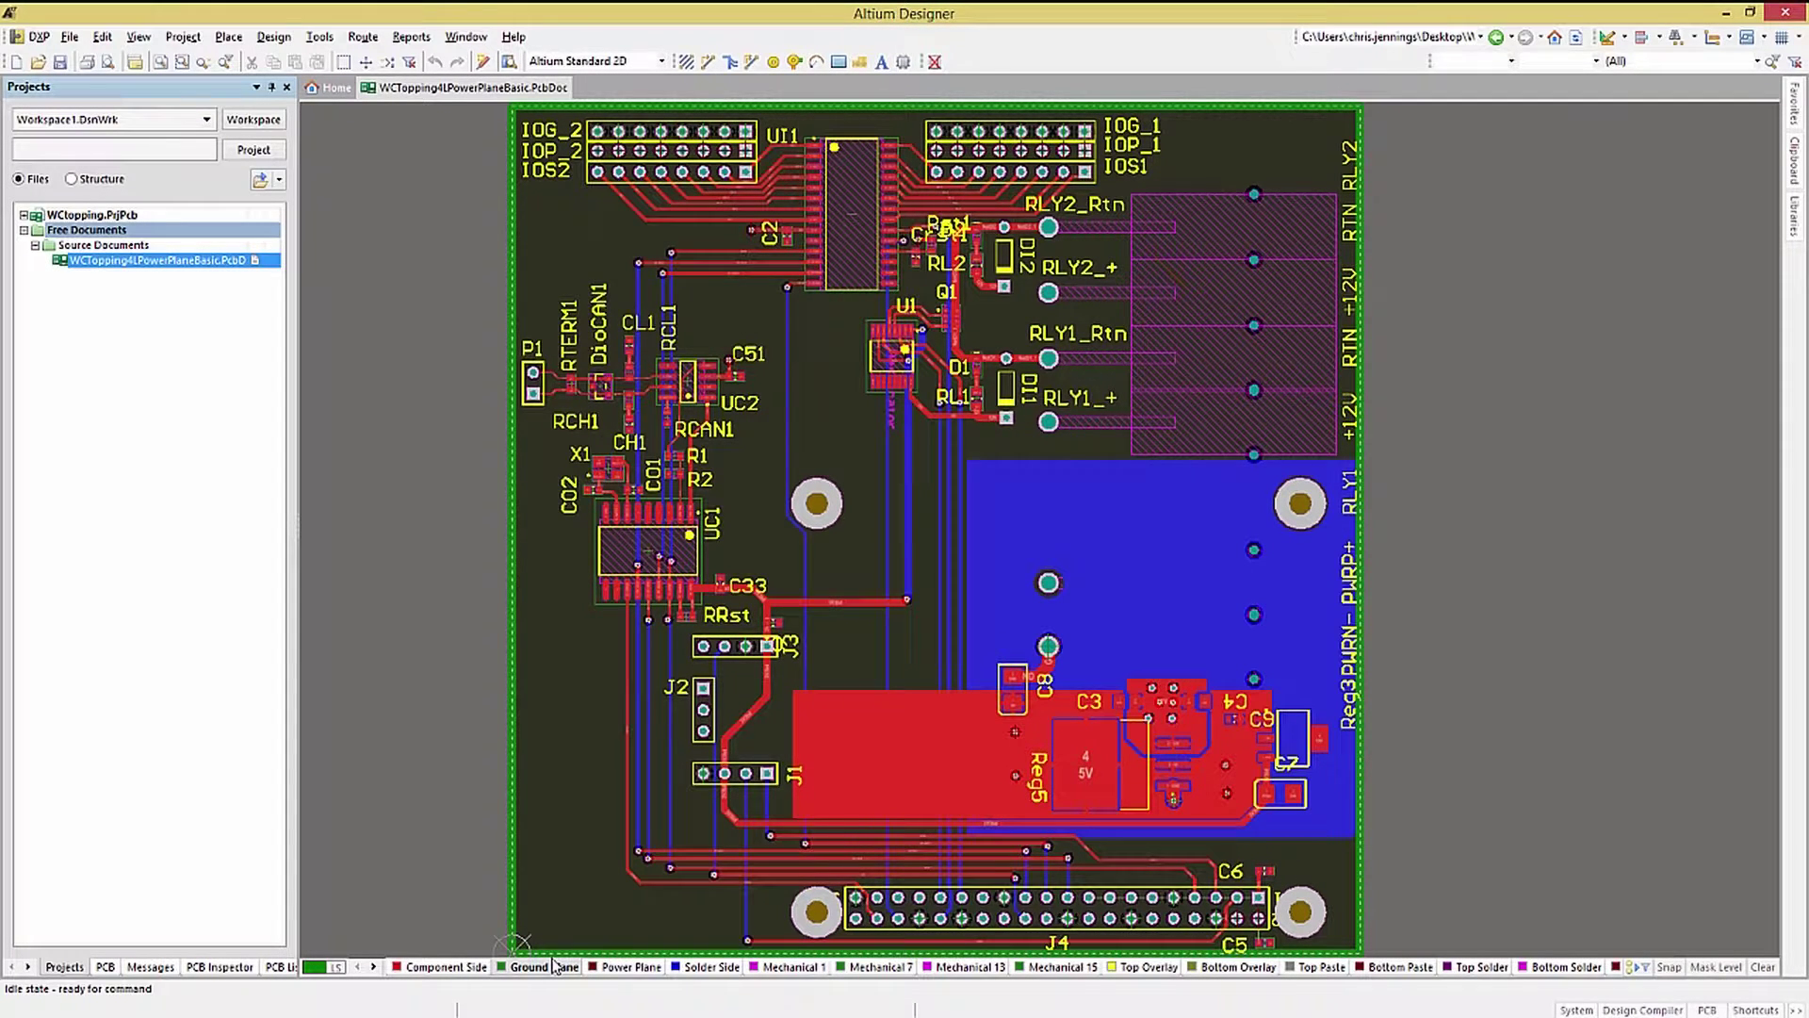
pyautogui.doubleClick(586, 692)
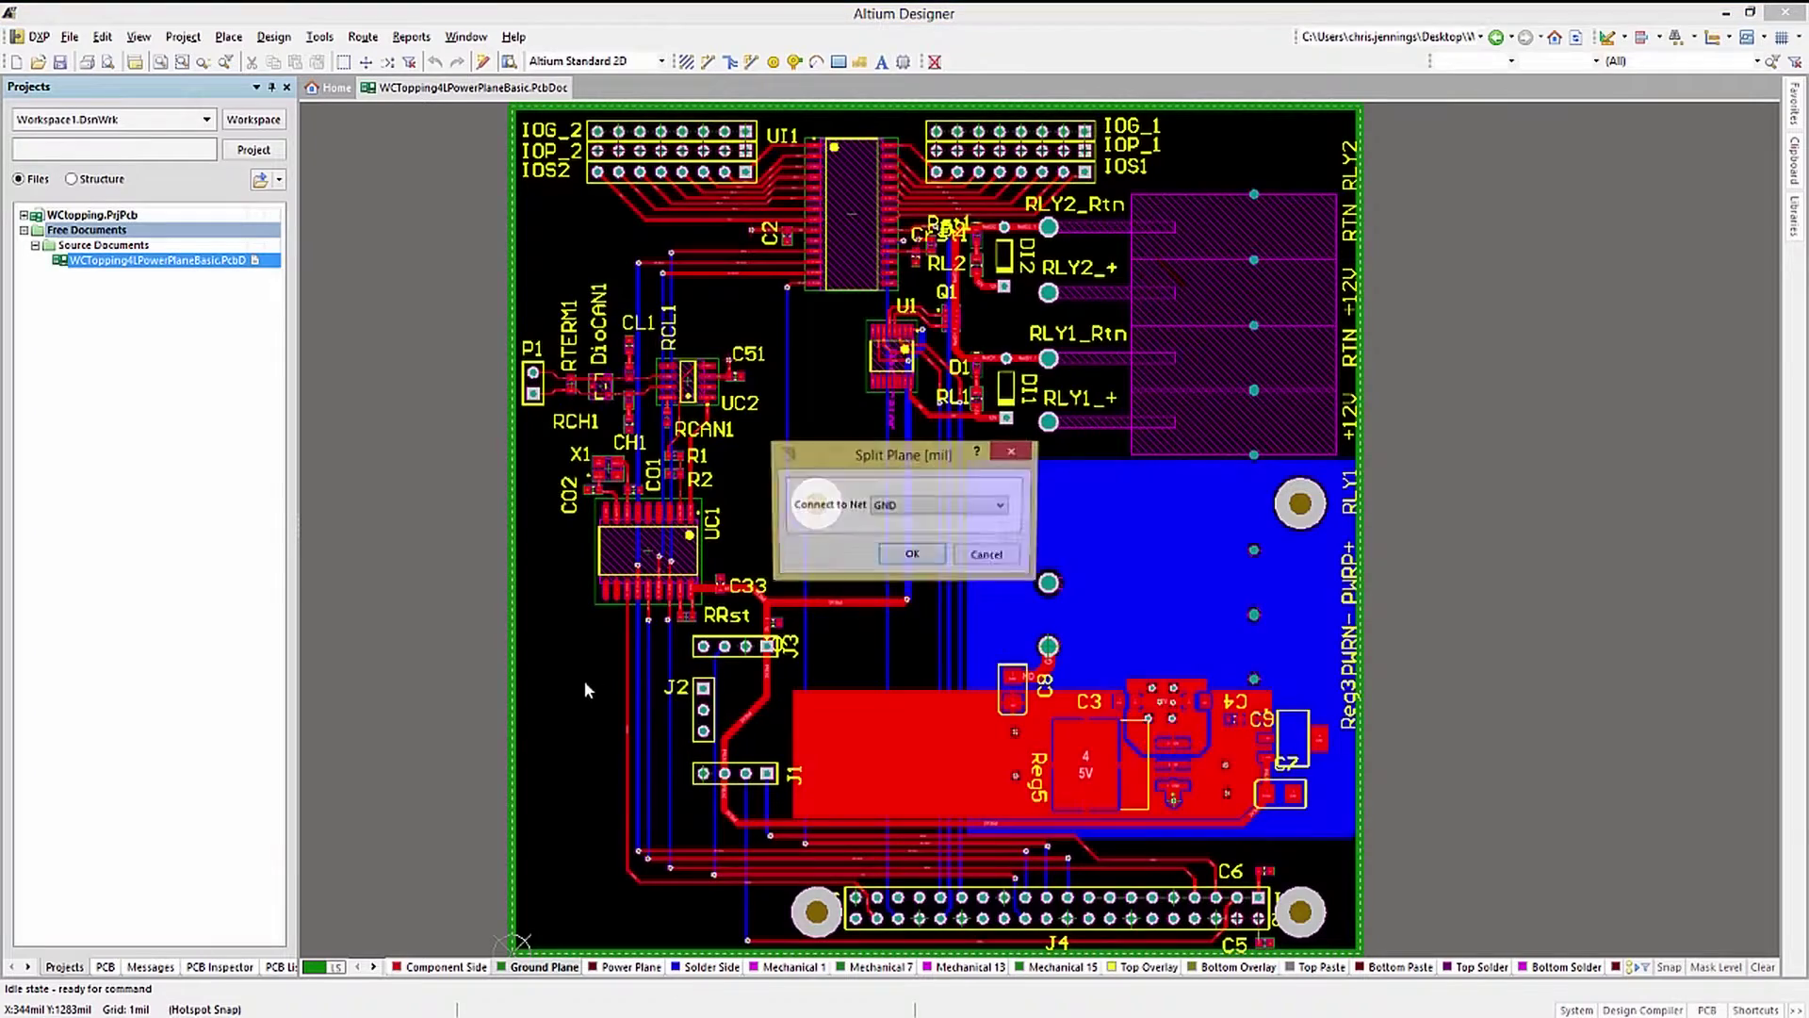
pyautogui.click(1003, 509)
pyautogui.click(937, 524)
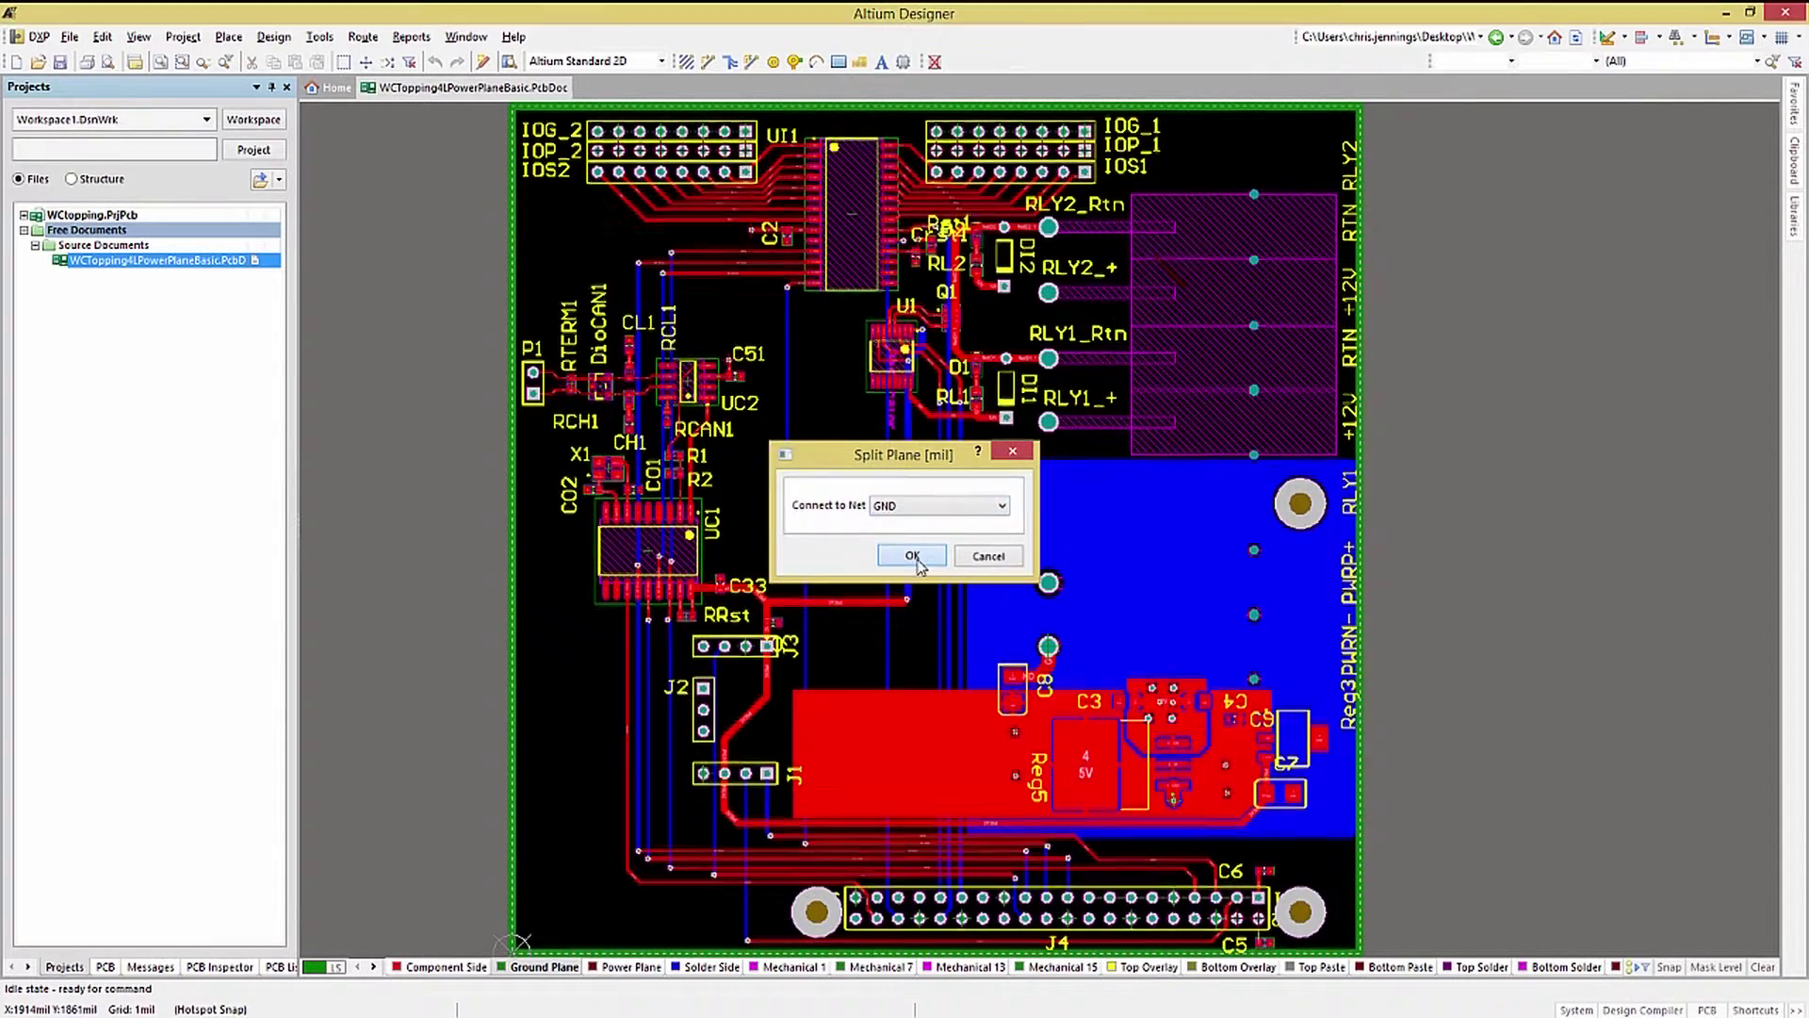
pyautogui.click(921, 563)
pyautogui.click(630, 966)
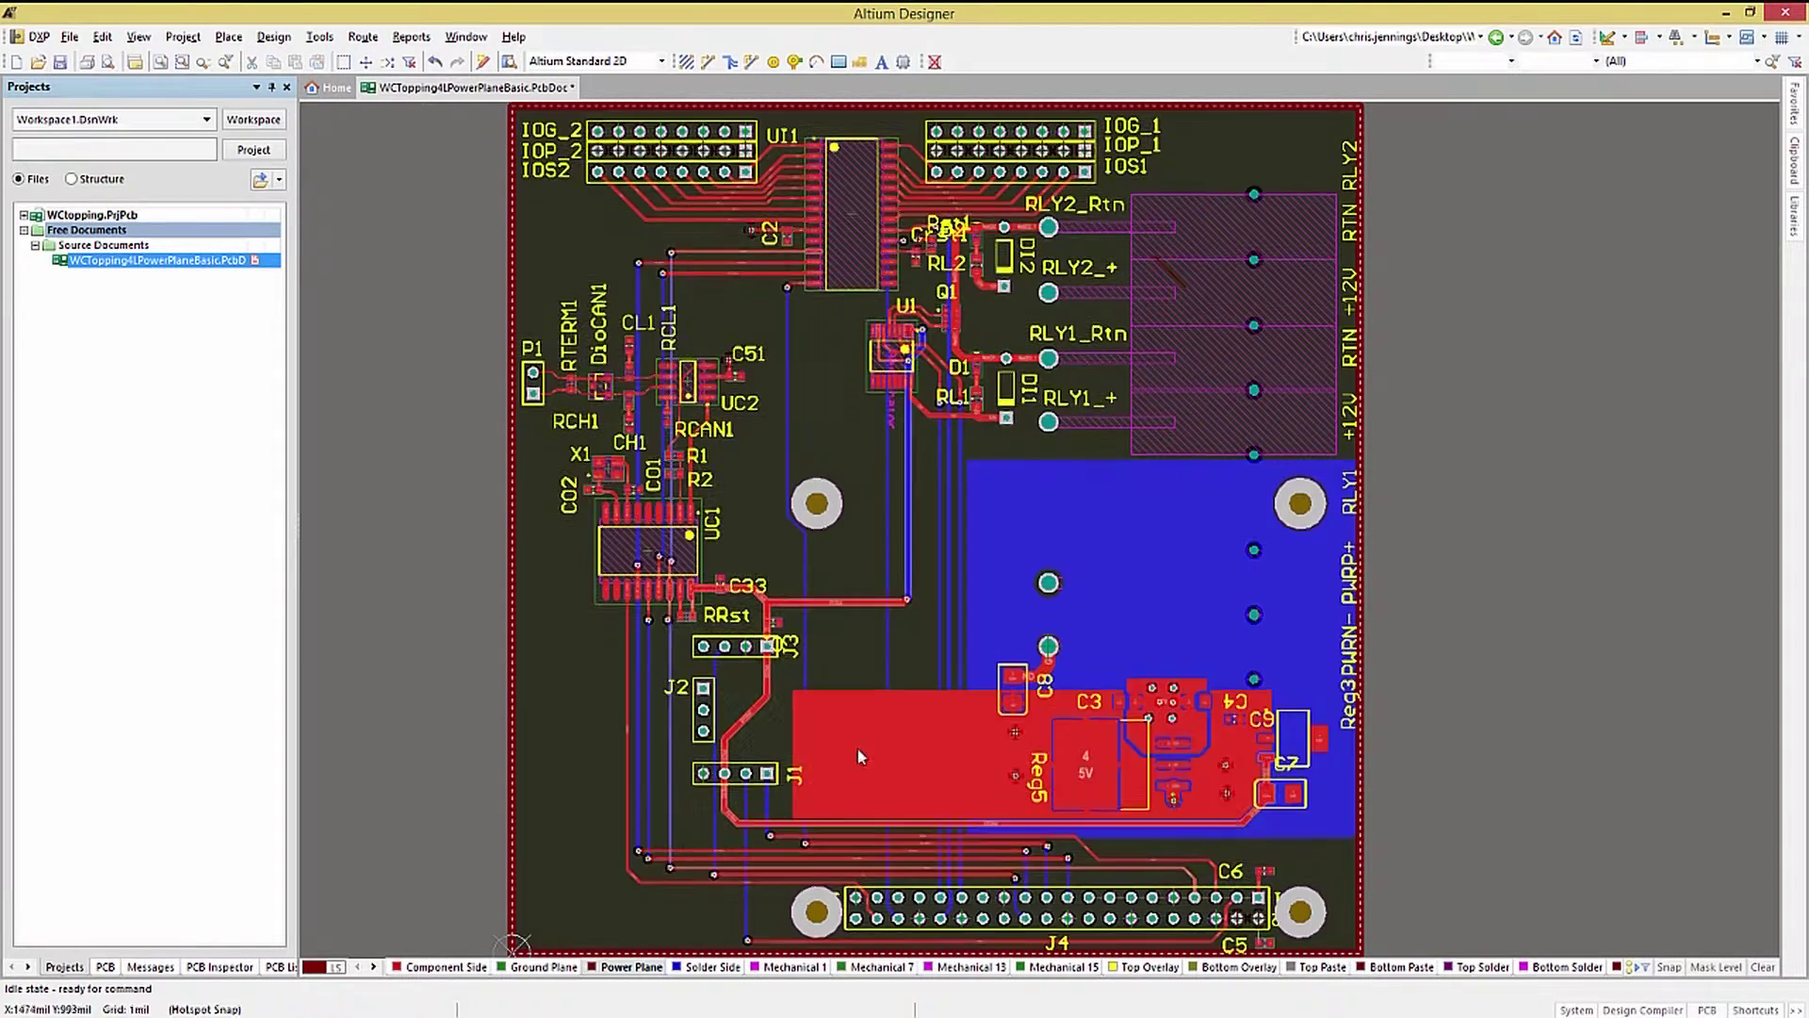
# Zoom in on Reg5 on the Power Plane, fit the board, and show the PCB panel
pyautogui.keyDown('ctrl'); pyautogui.scroll(5, 1189, 808); pyautogui.keyUp('ctrl')
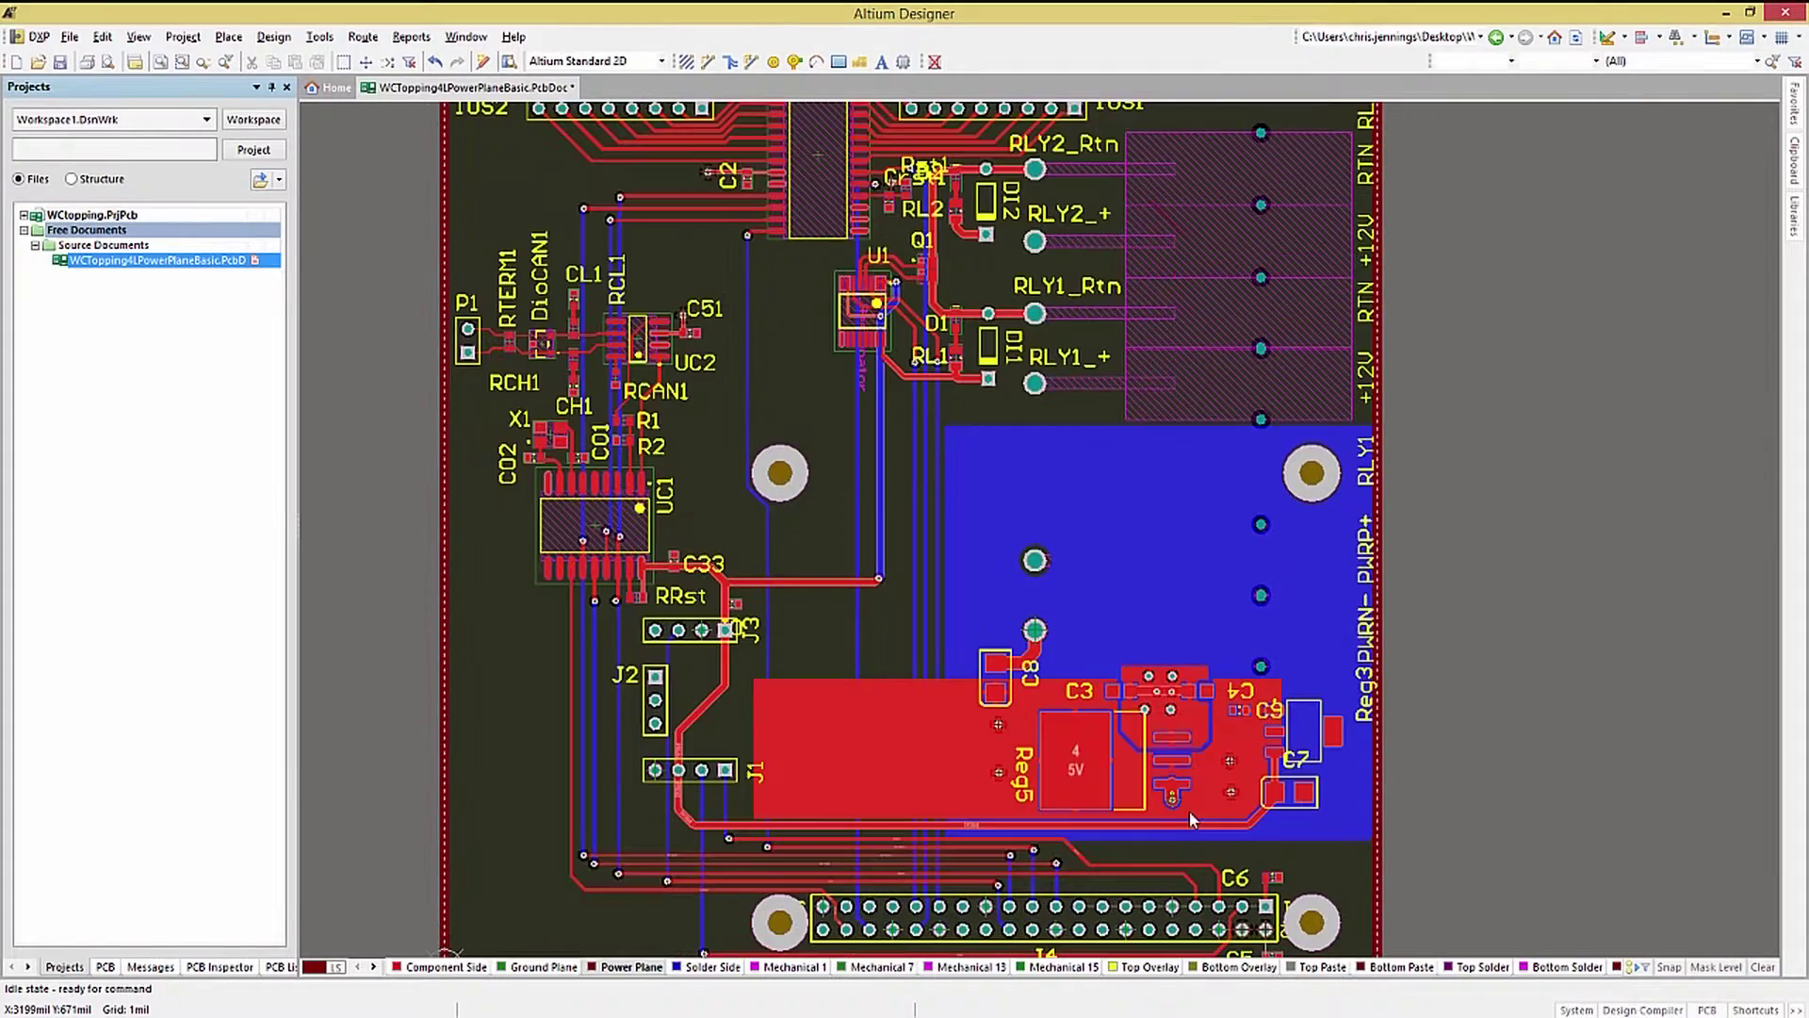
pyautogui.keyDown('ctrl'); pyautogui.scroll(2, 1171, 813); pyautogui.keyUp('ctrl')
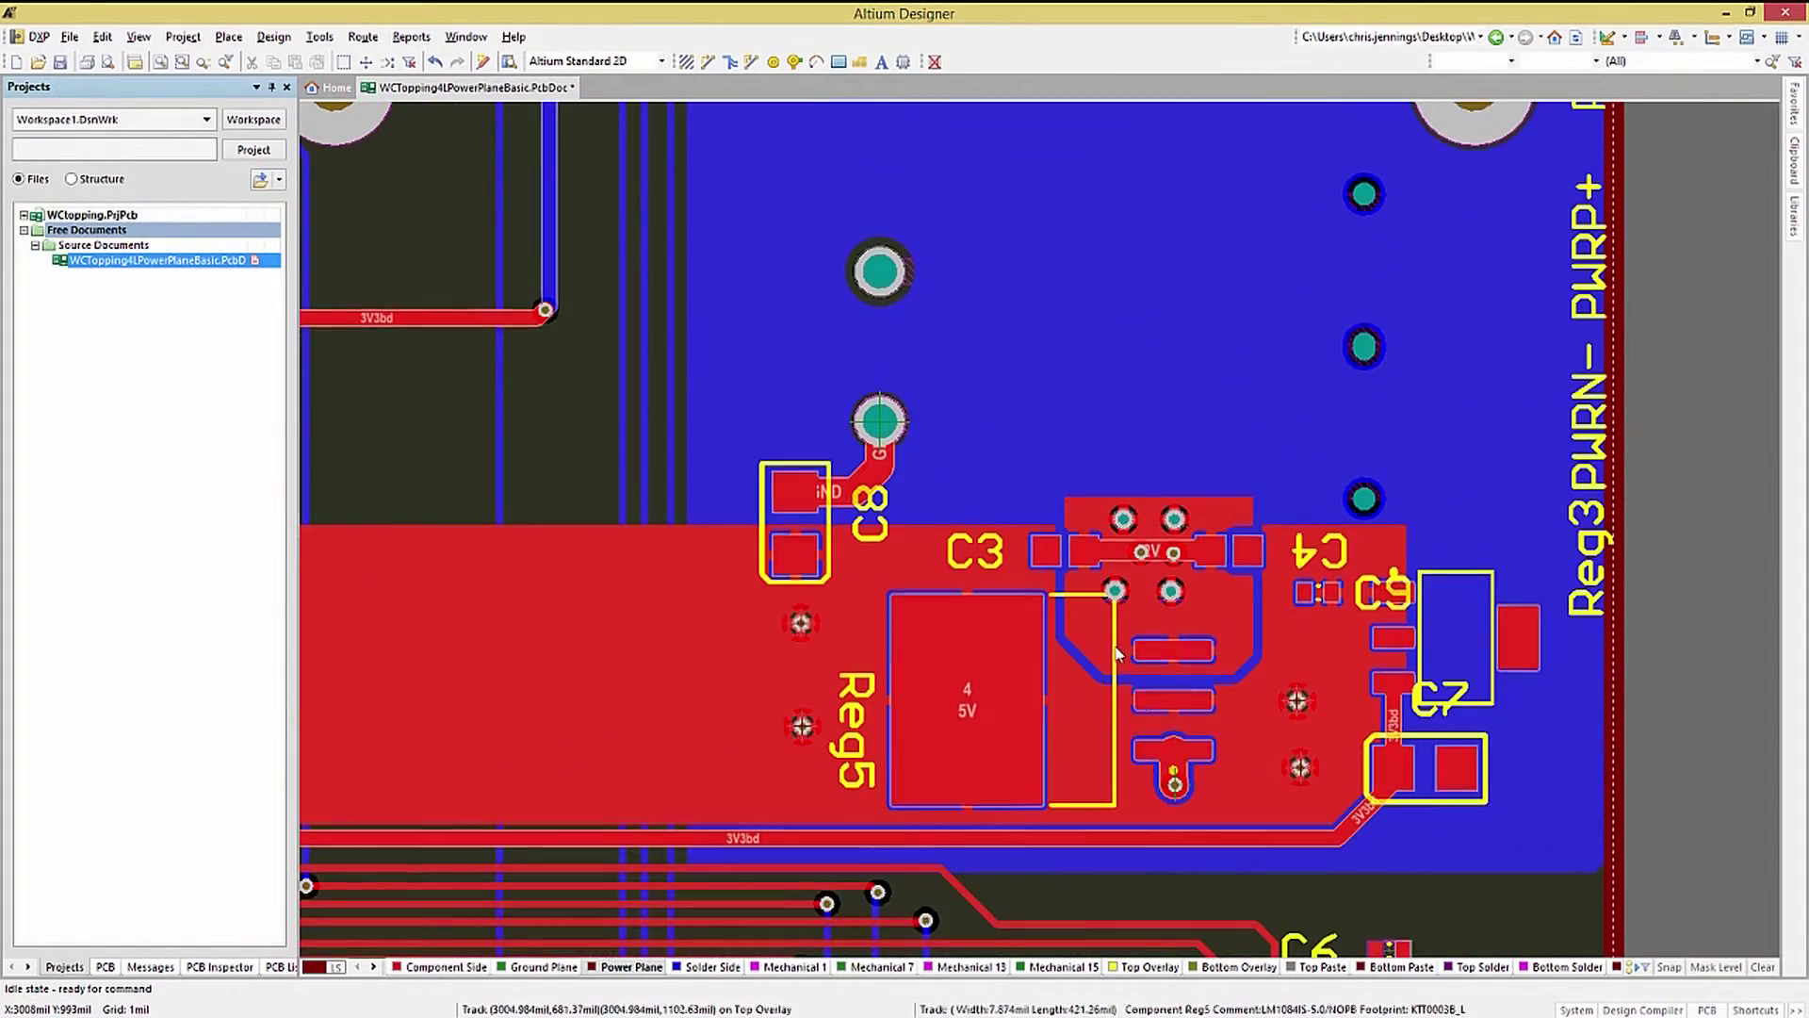
pyautogui.keyDown('ctrl'); pyautogui.scroll(1, 691, 777); pyautogui.keyUp('ctrl')
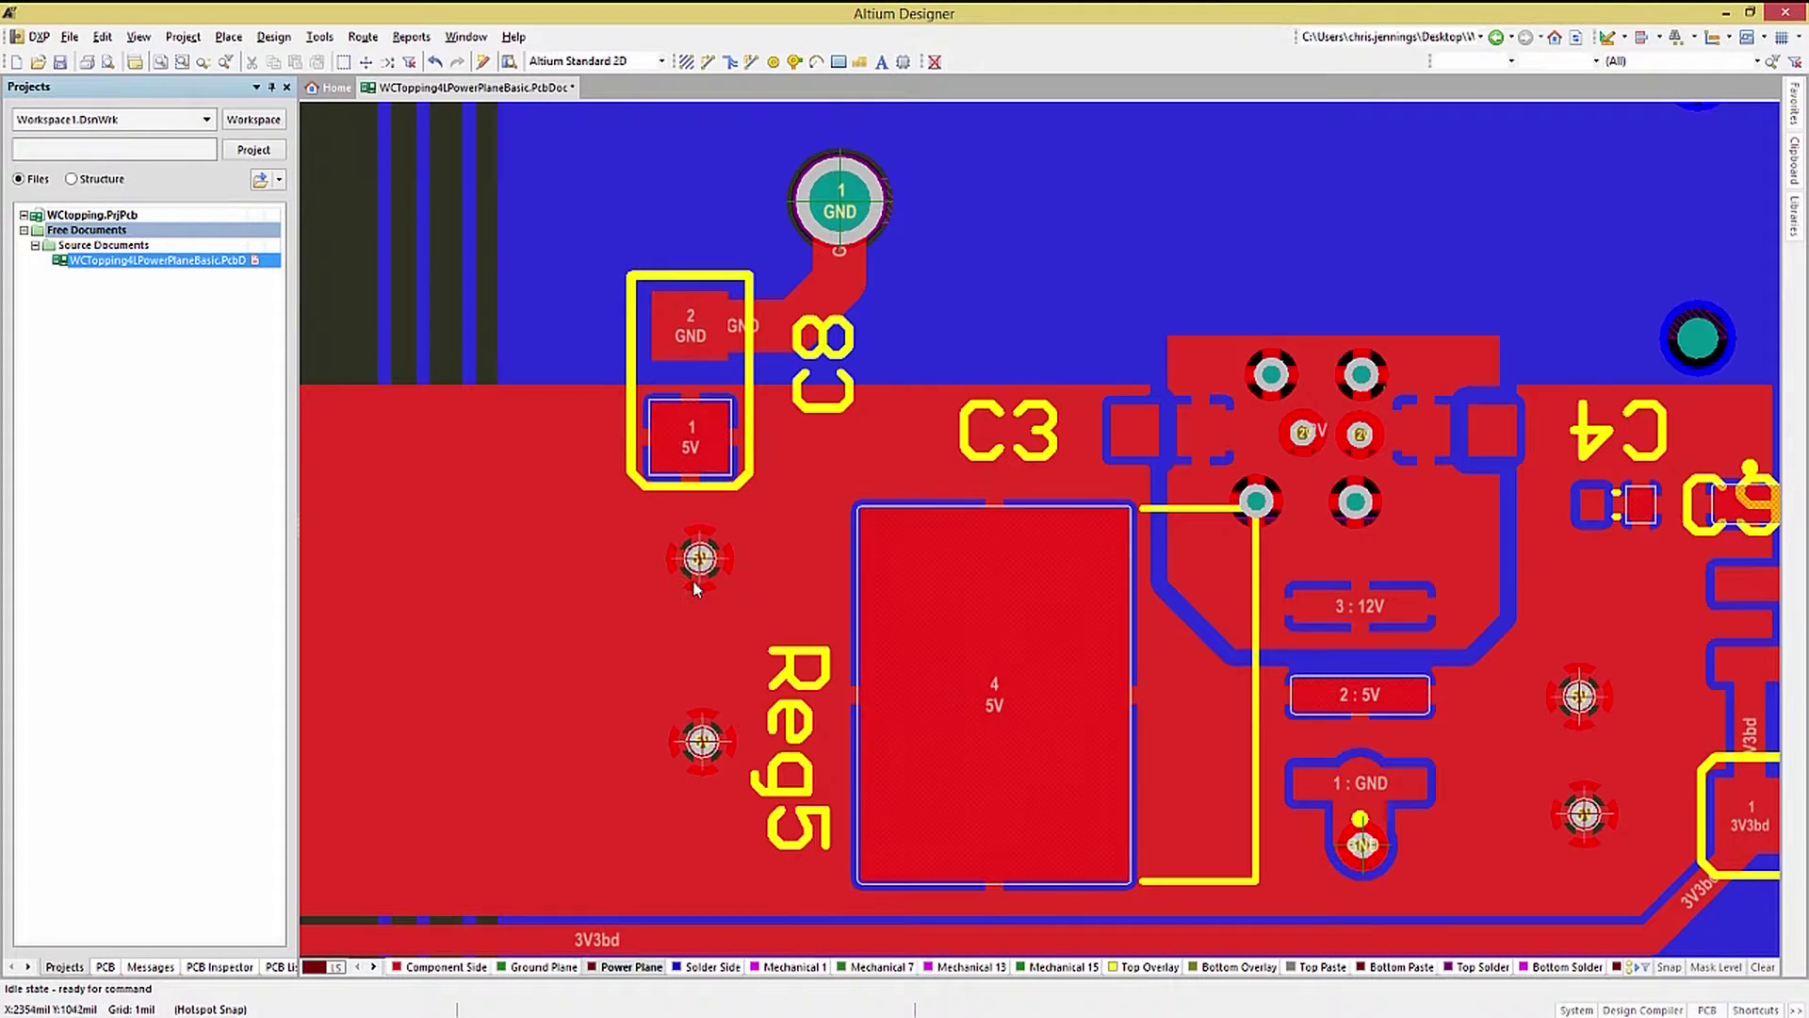
pyautogui.rightClick(699, 634)
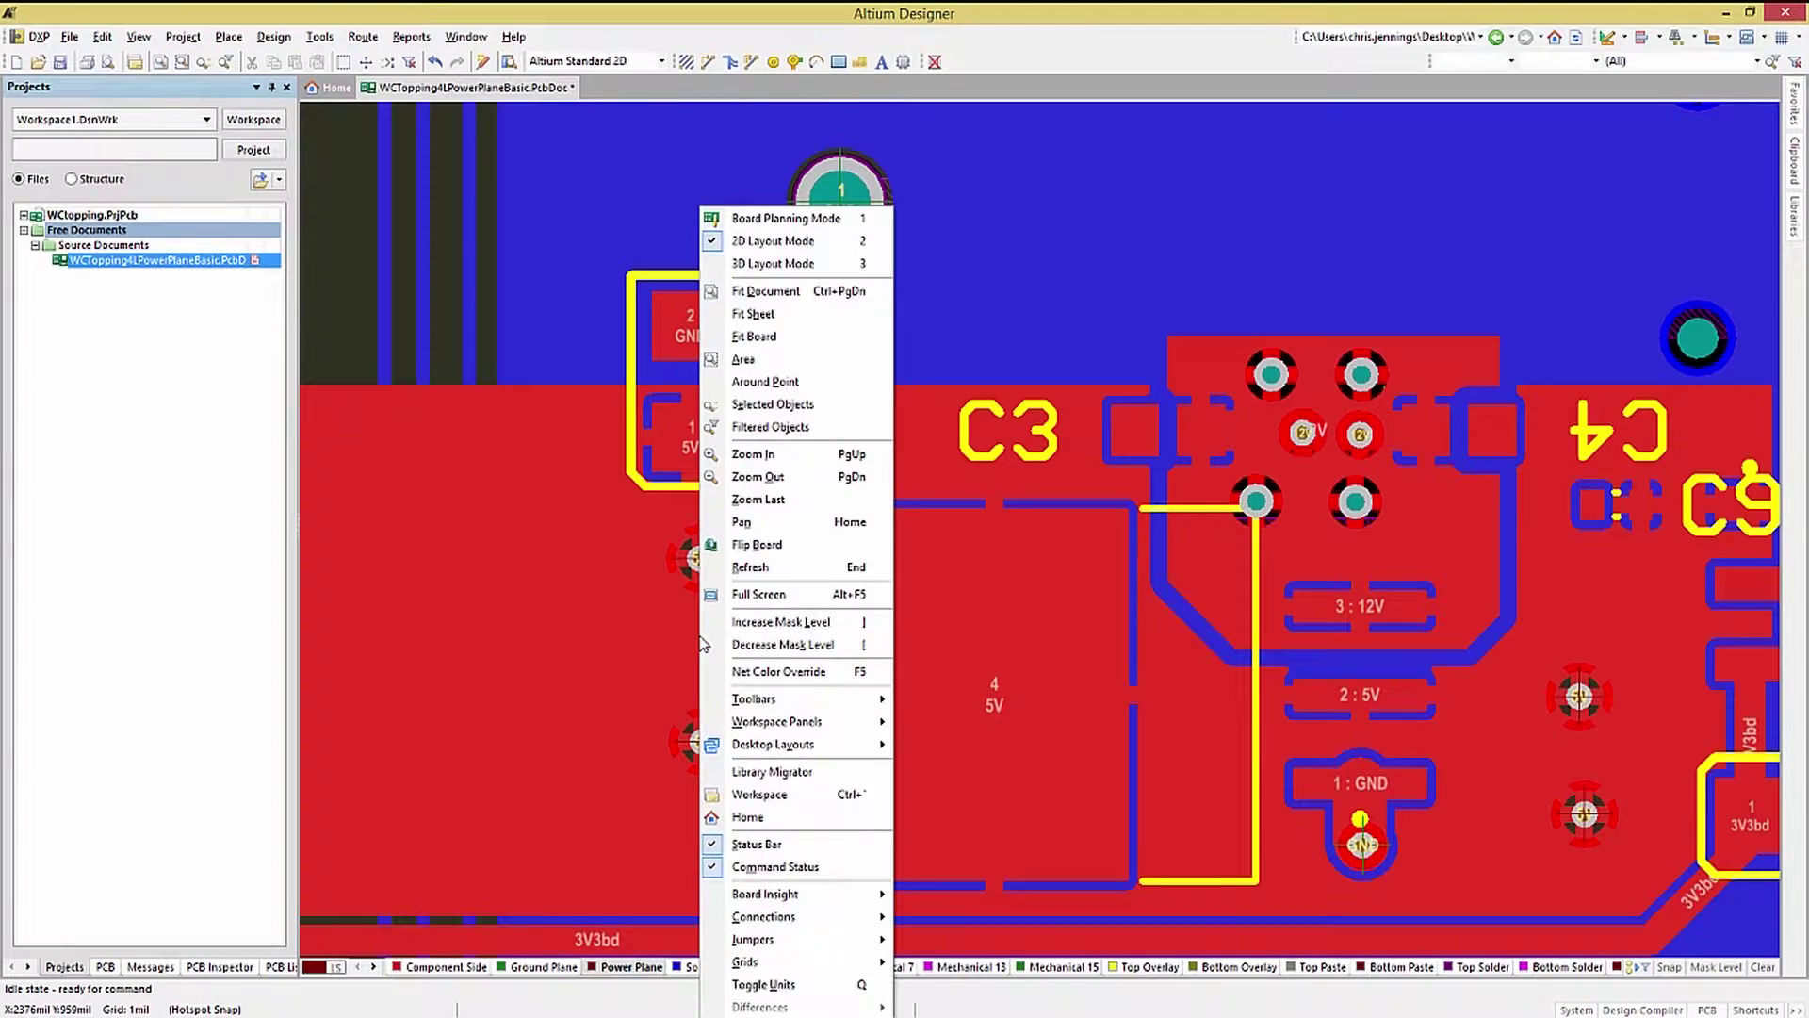
pyautogui.press('Escape')
pyautogui.hotkey('ctrl', 'pagedown')
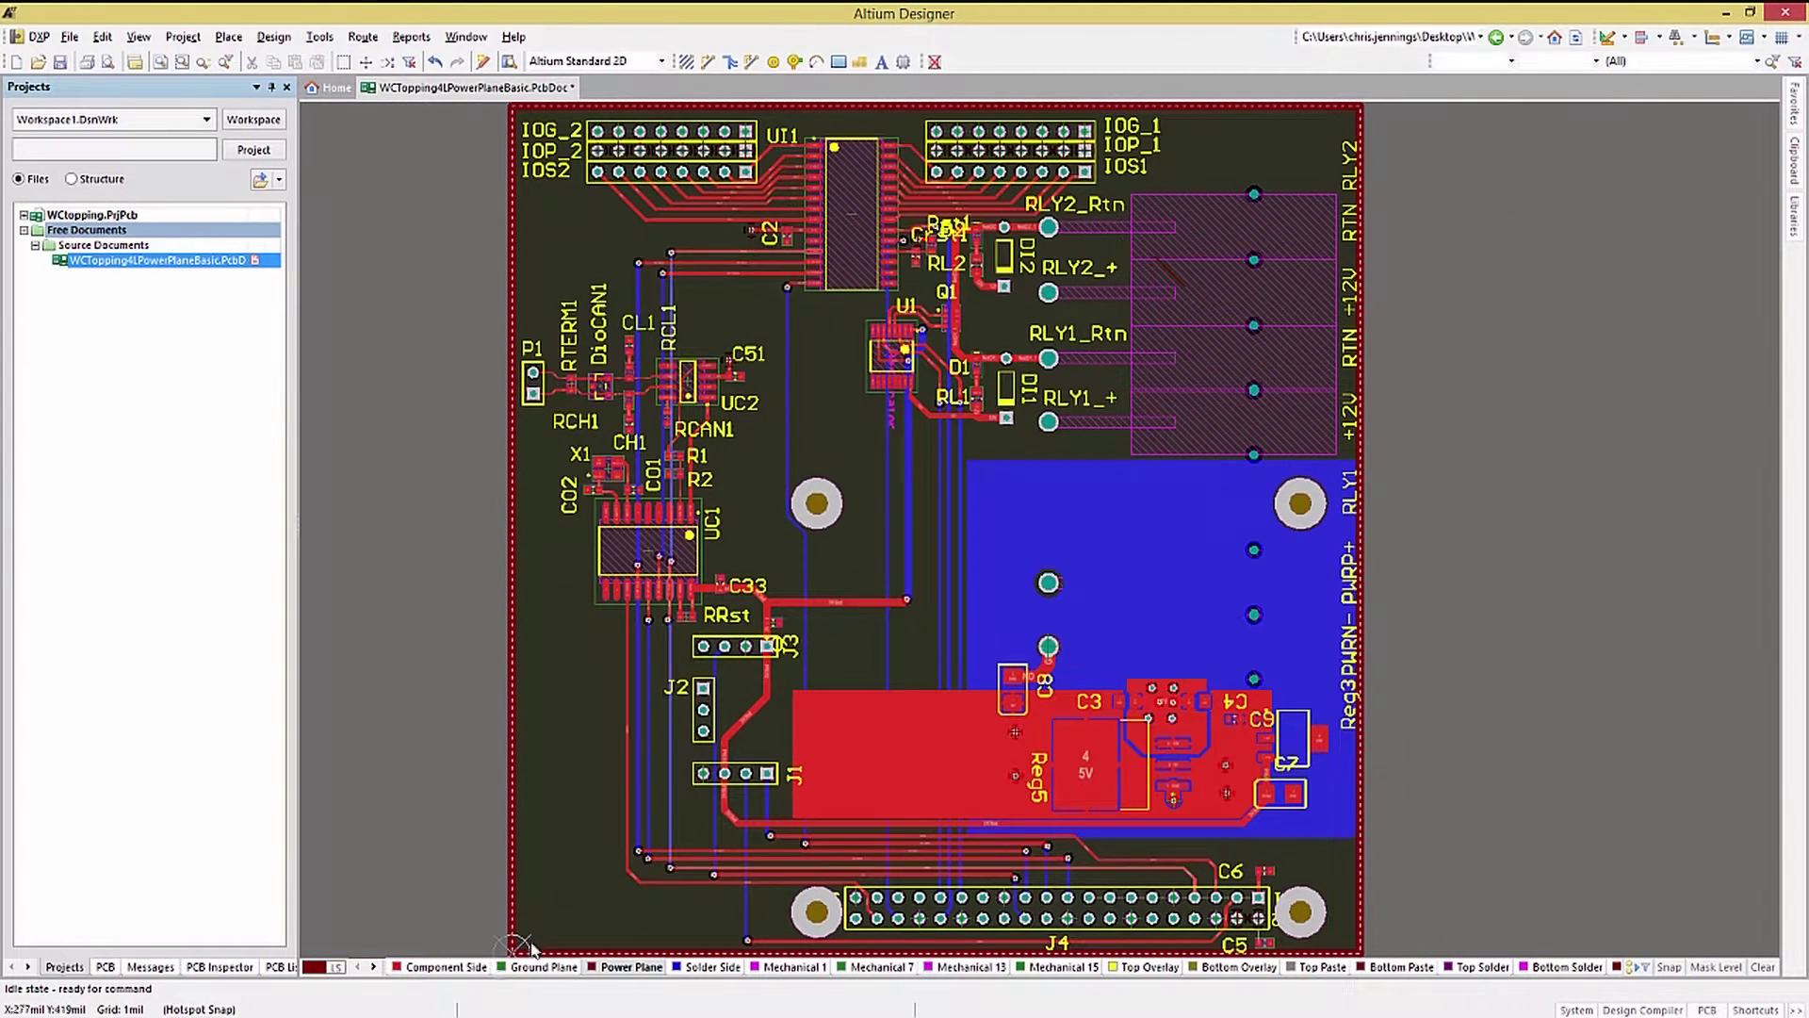
pyautogui.click(105, 967)
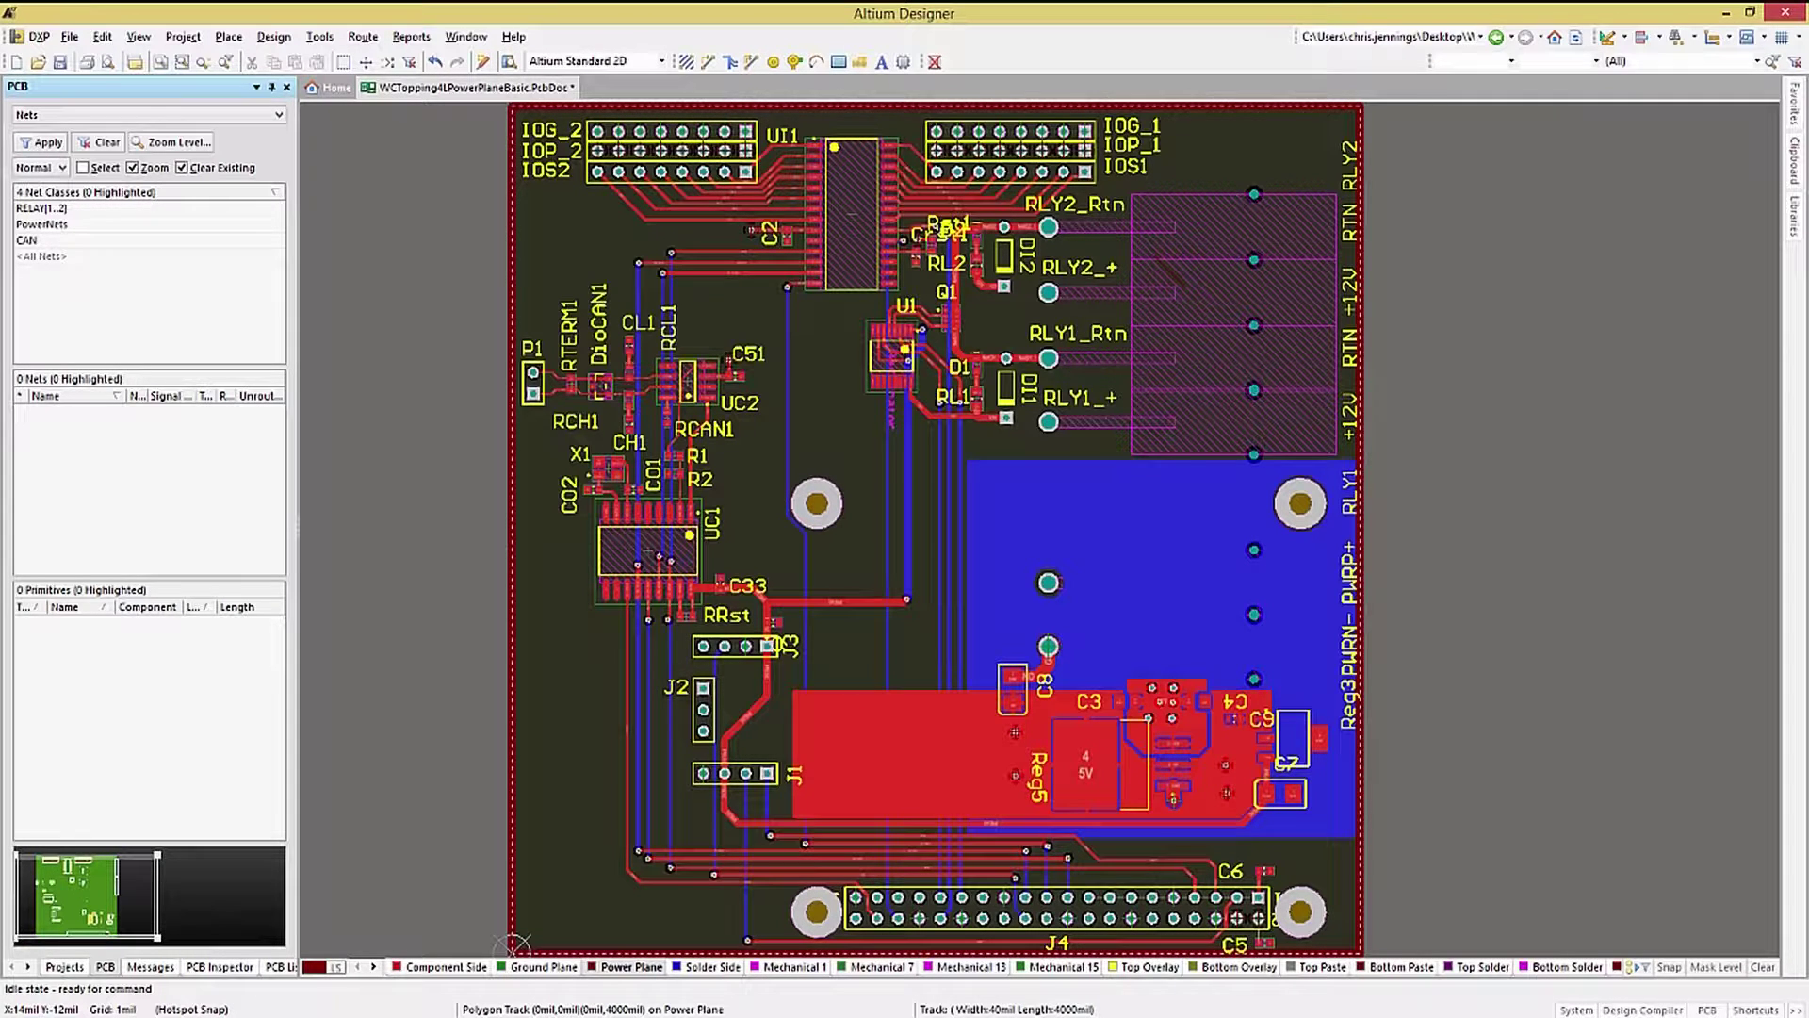
# Highlight and zoom to the 12V net from the PowerNets class in the PCB panel
pyautogui.click(57, 228)
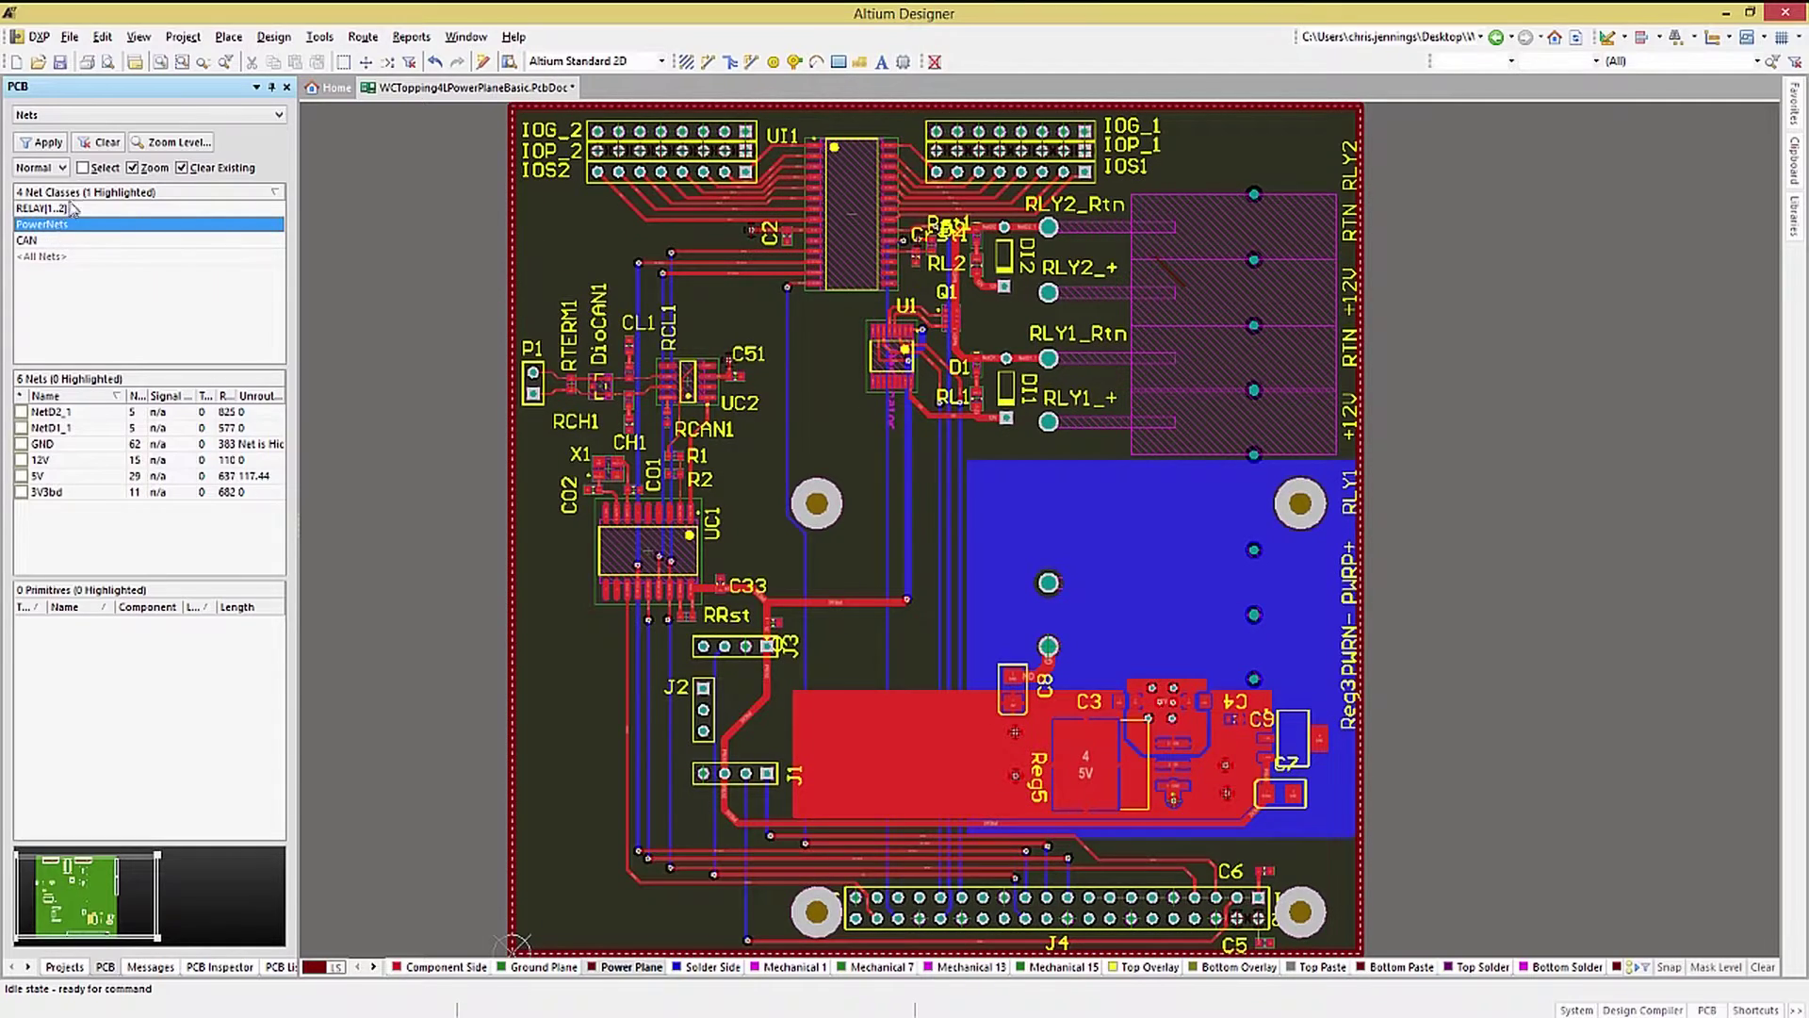
pyautogui.click(83, 168)
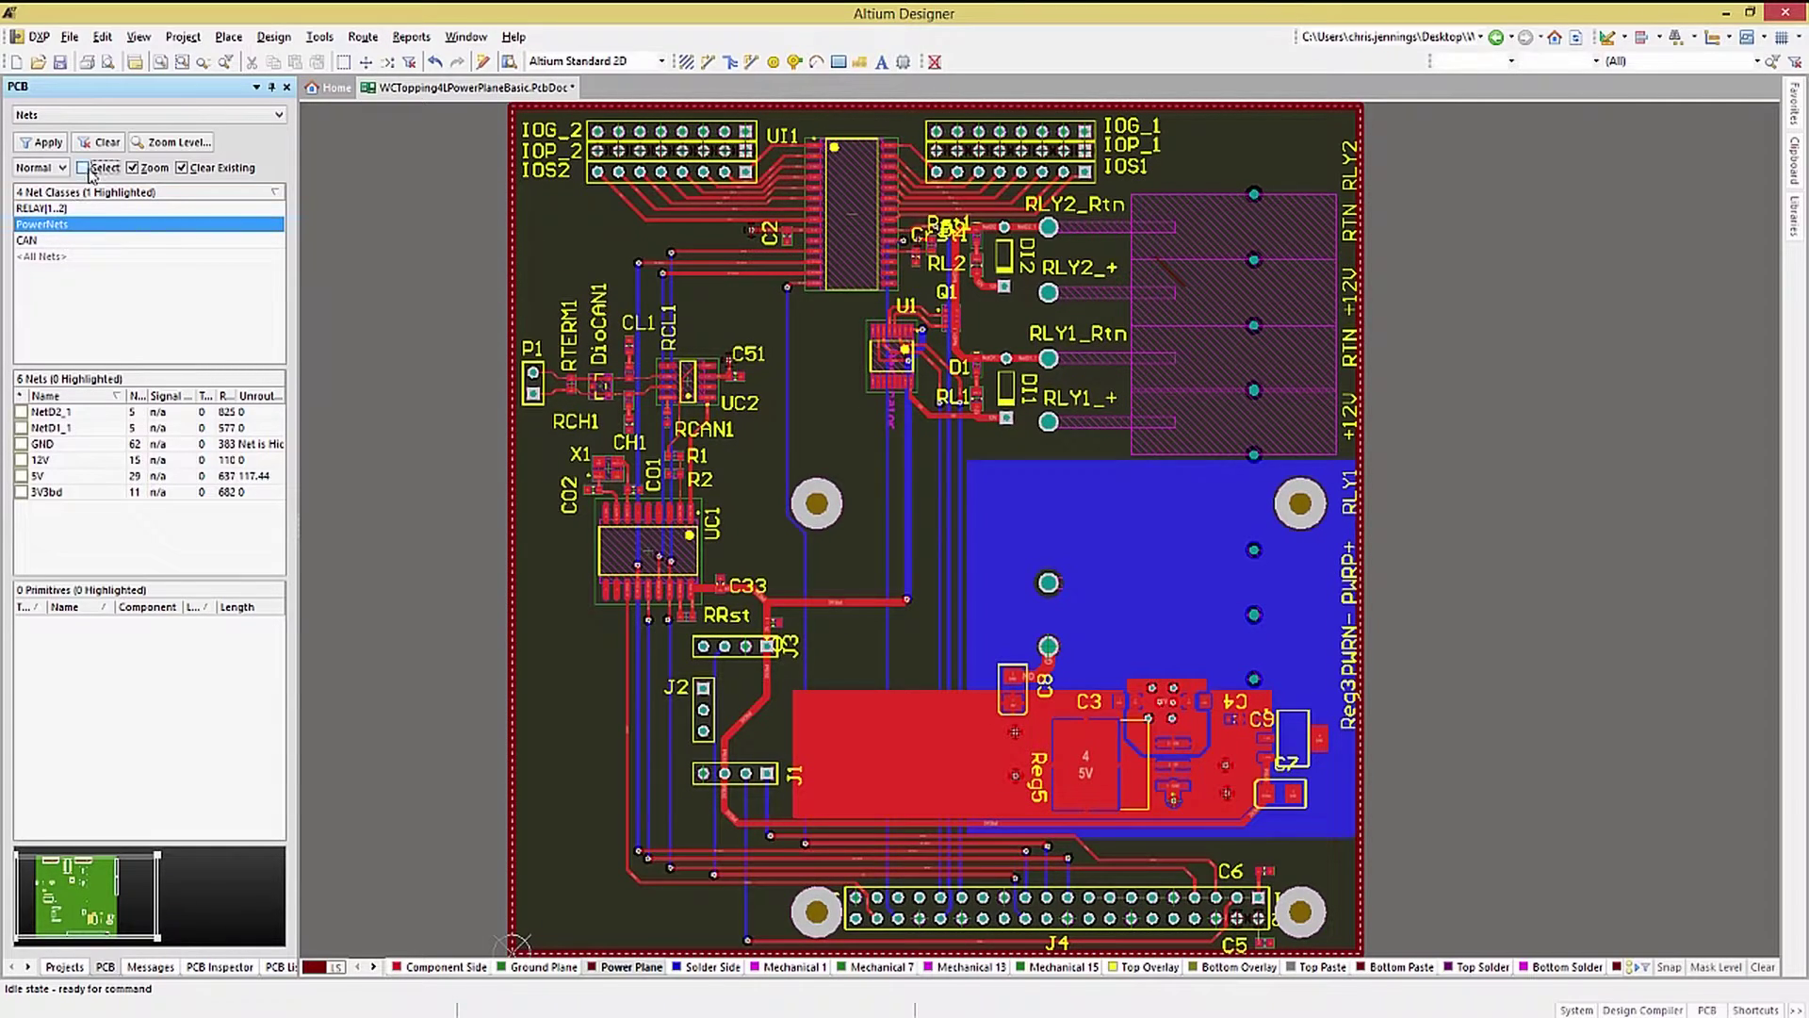
pyautogui.click(23, 460)
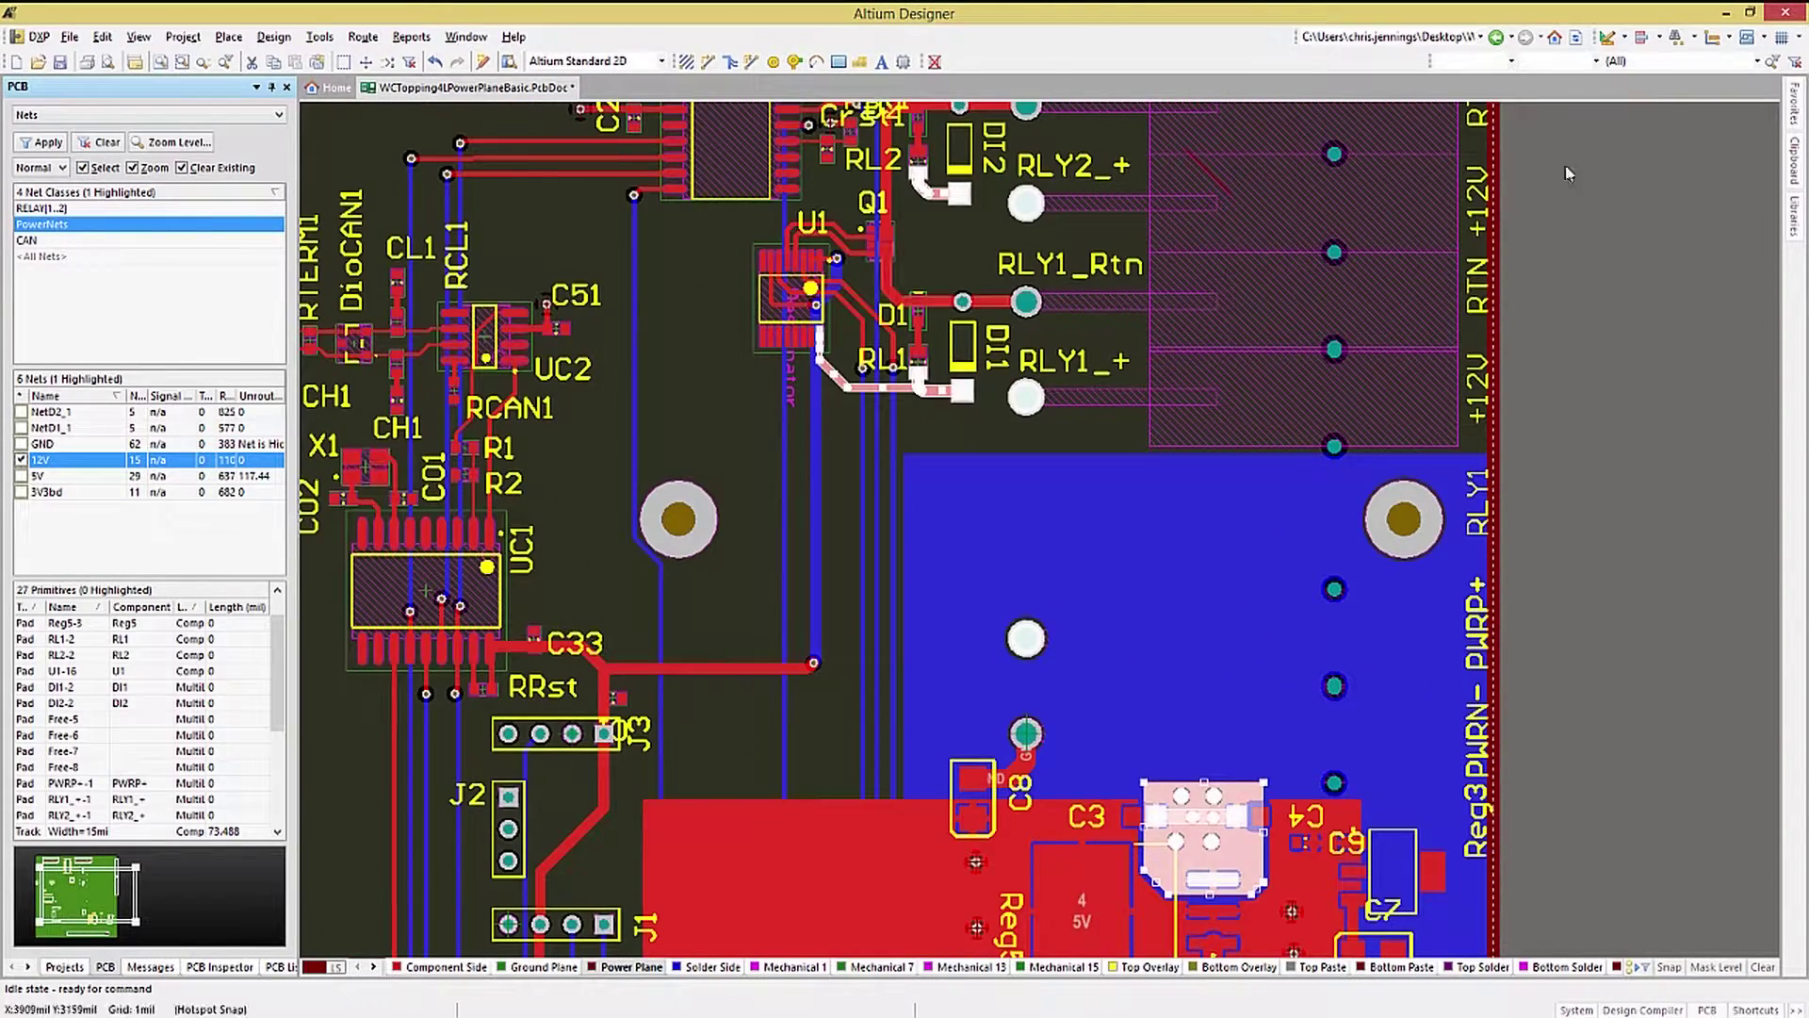
# Draw a line outline splitting off a new region on the Power Plane
pyautogui.click(1609, 38)
pyautogui.click(1622, 68)
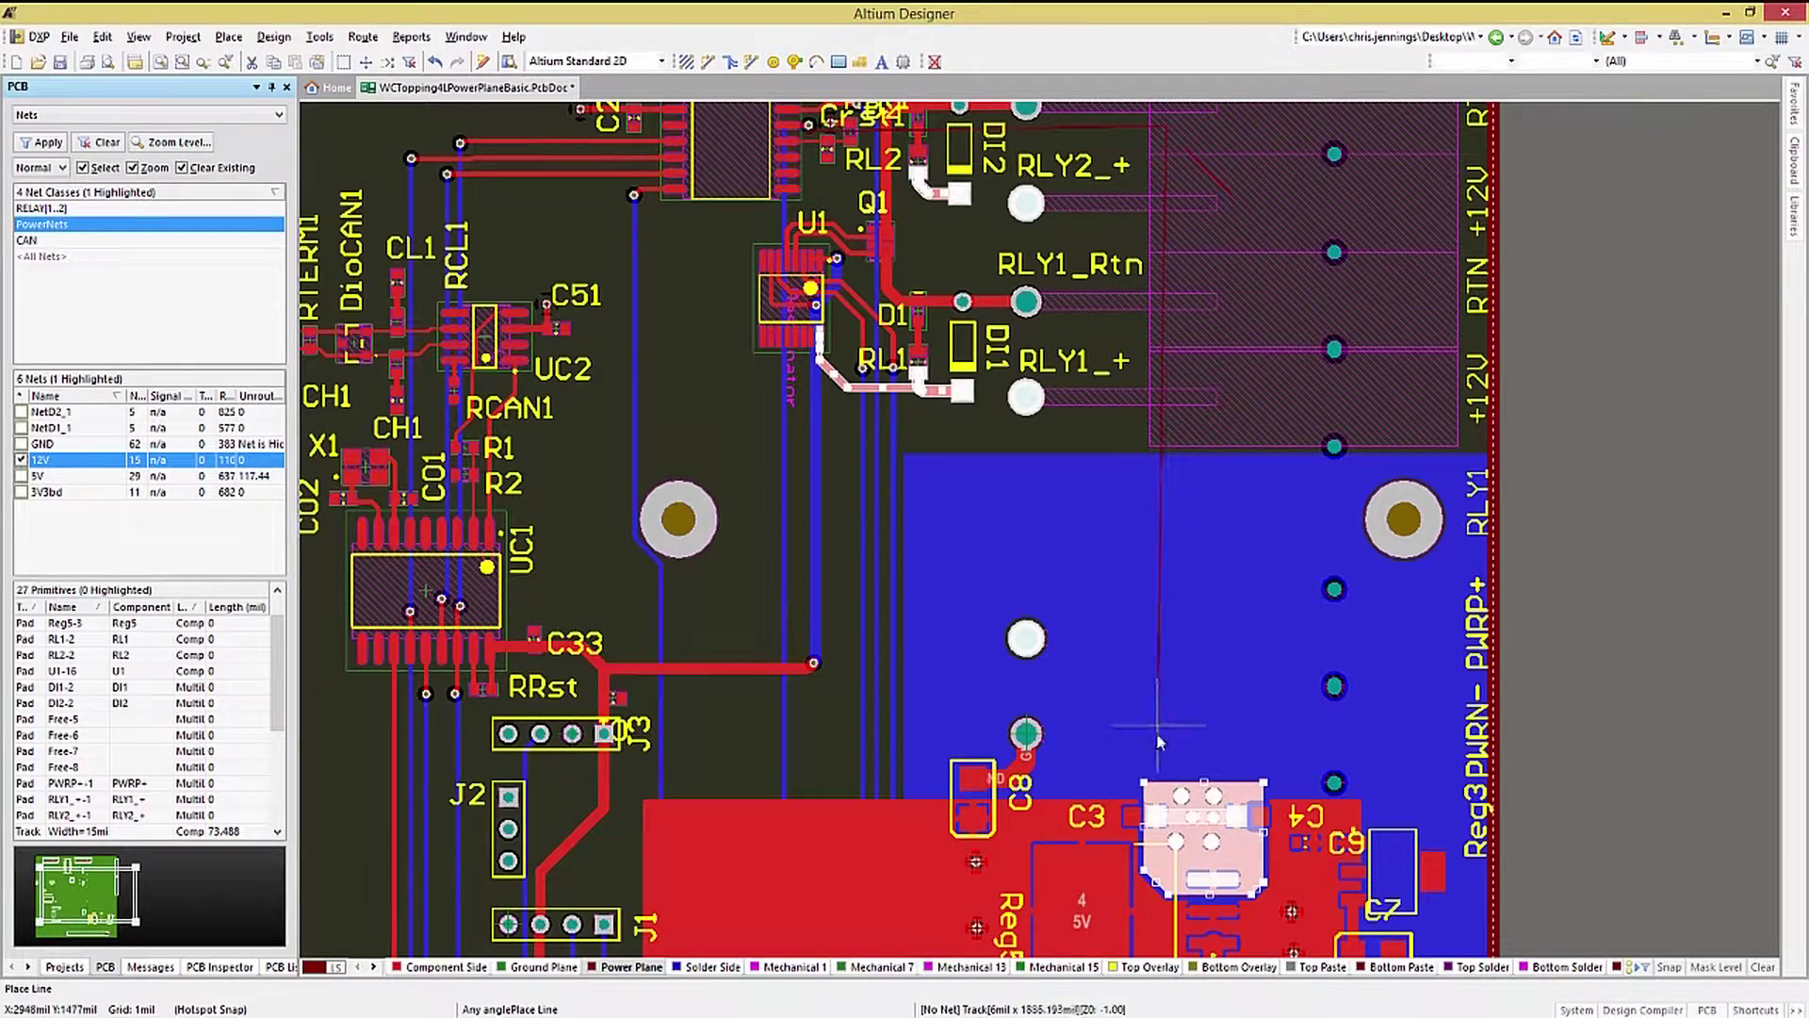
pyautogui.click(1156, 735)
pyautogui.click(1305, 749)
pyautogui.click(1291, 910)
pyautogui.click(876, 928)
pyautogui.click(909, 466)
pyautogui.click(777, 462)
pyautogui.click(778, 122)
pyautogui.rightClick(828, 184)
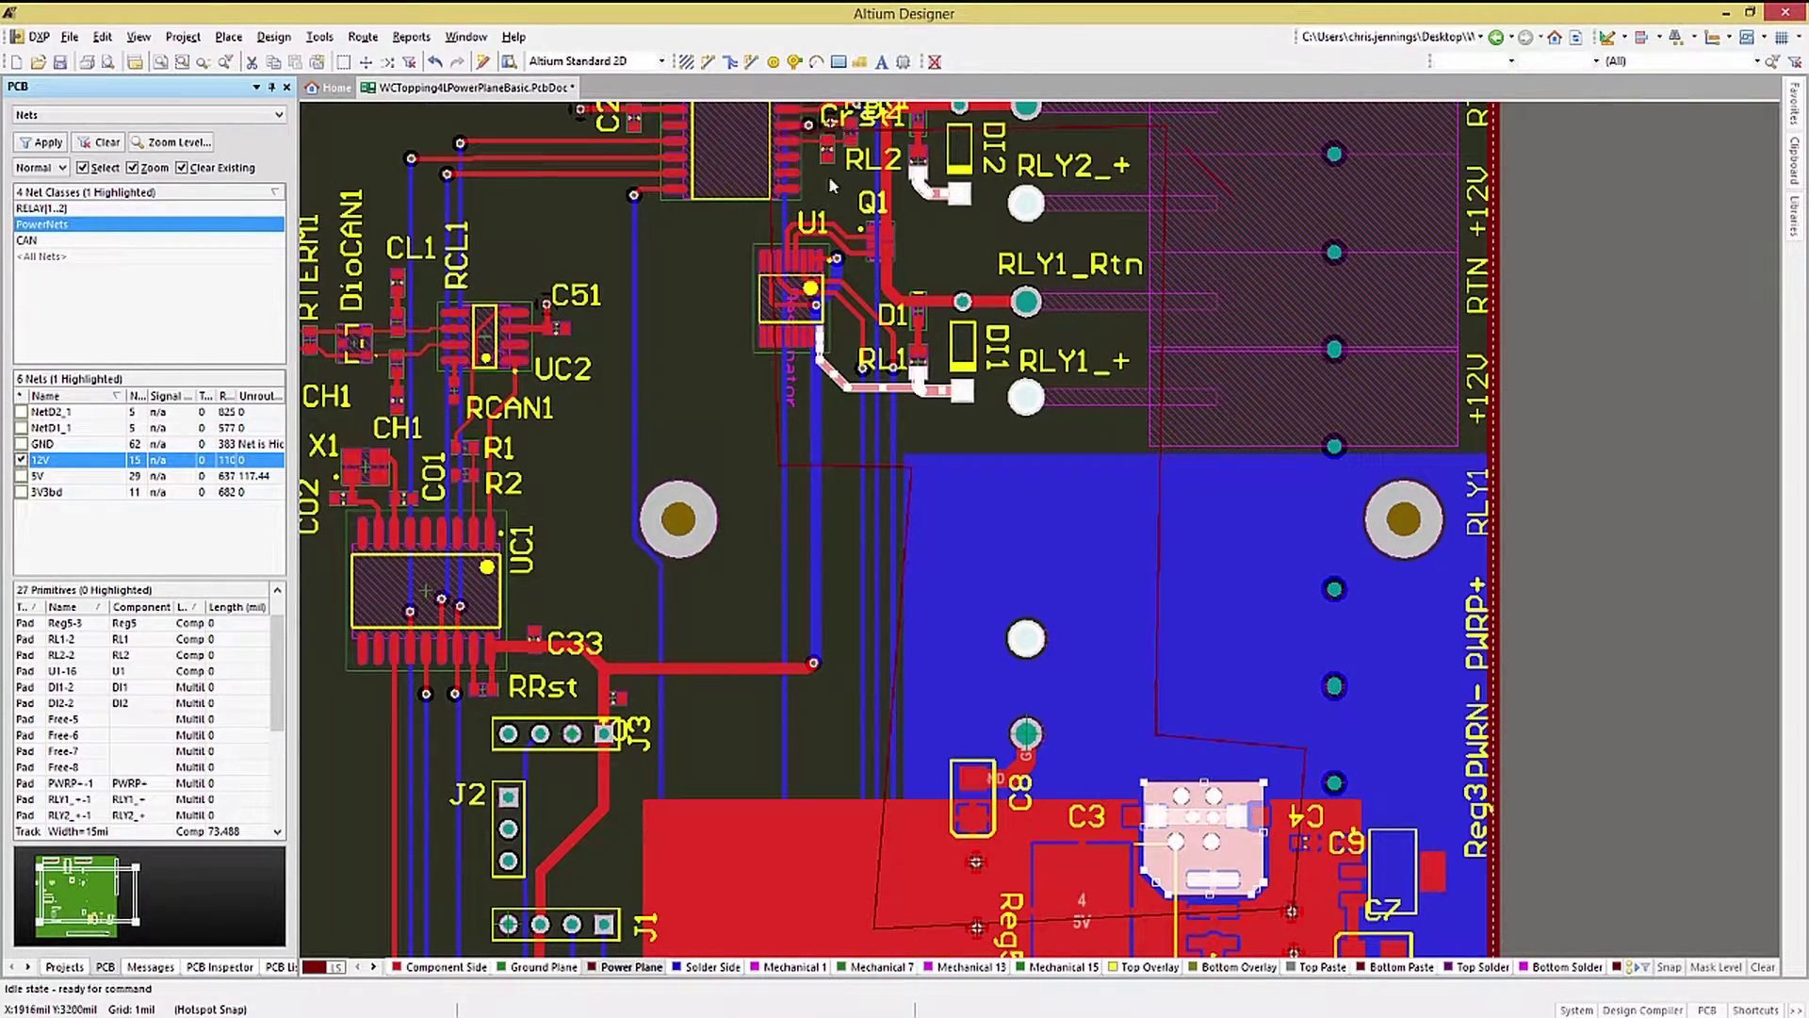
# Set the new plane region's Connect to Net to 12V
pyautogui.keyDown('ctrl'); pyautogui.scroll(5, 820, 189); pyautogui.keyUp('ctrl')
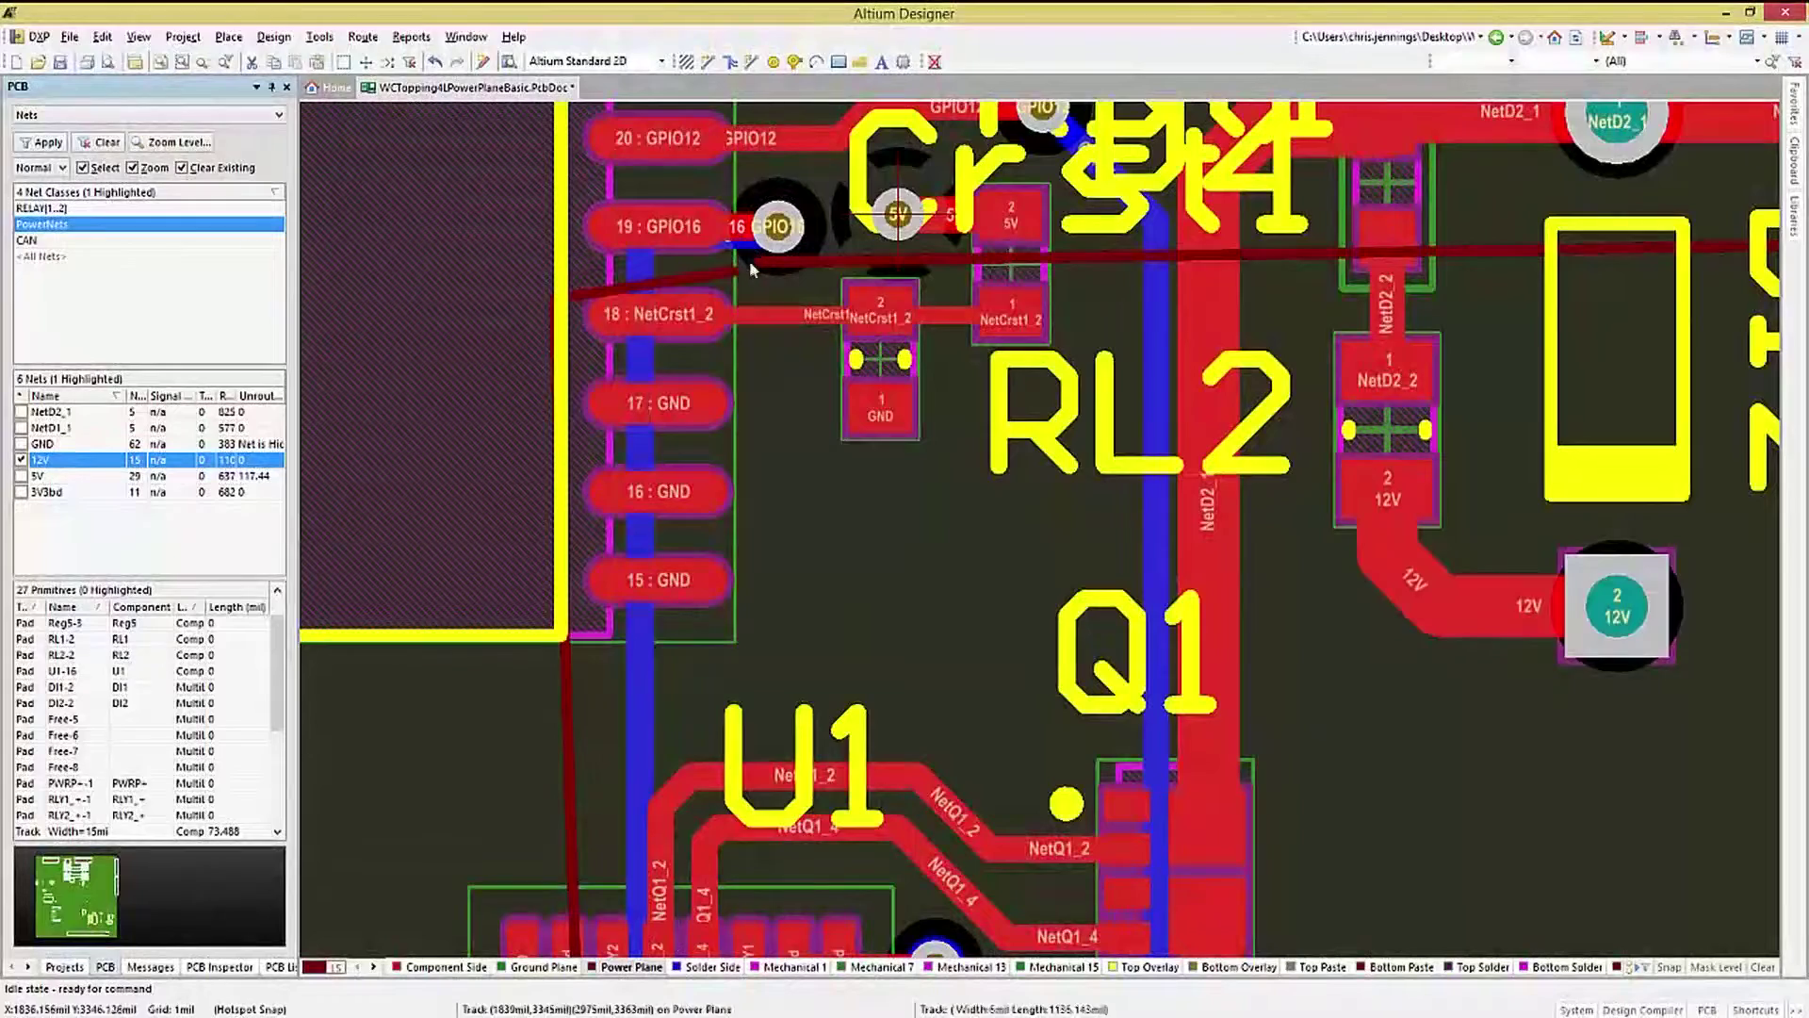
pyautogui.rightClick(796, 265)
pyautogui.click(784, 498)
pyautogui.click(784, 498)
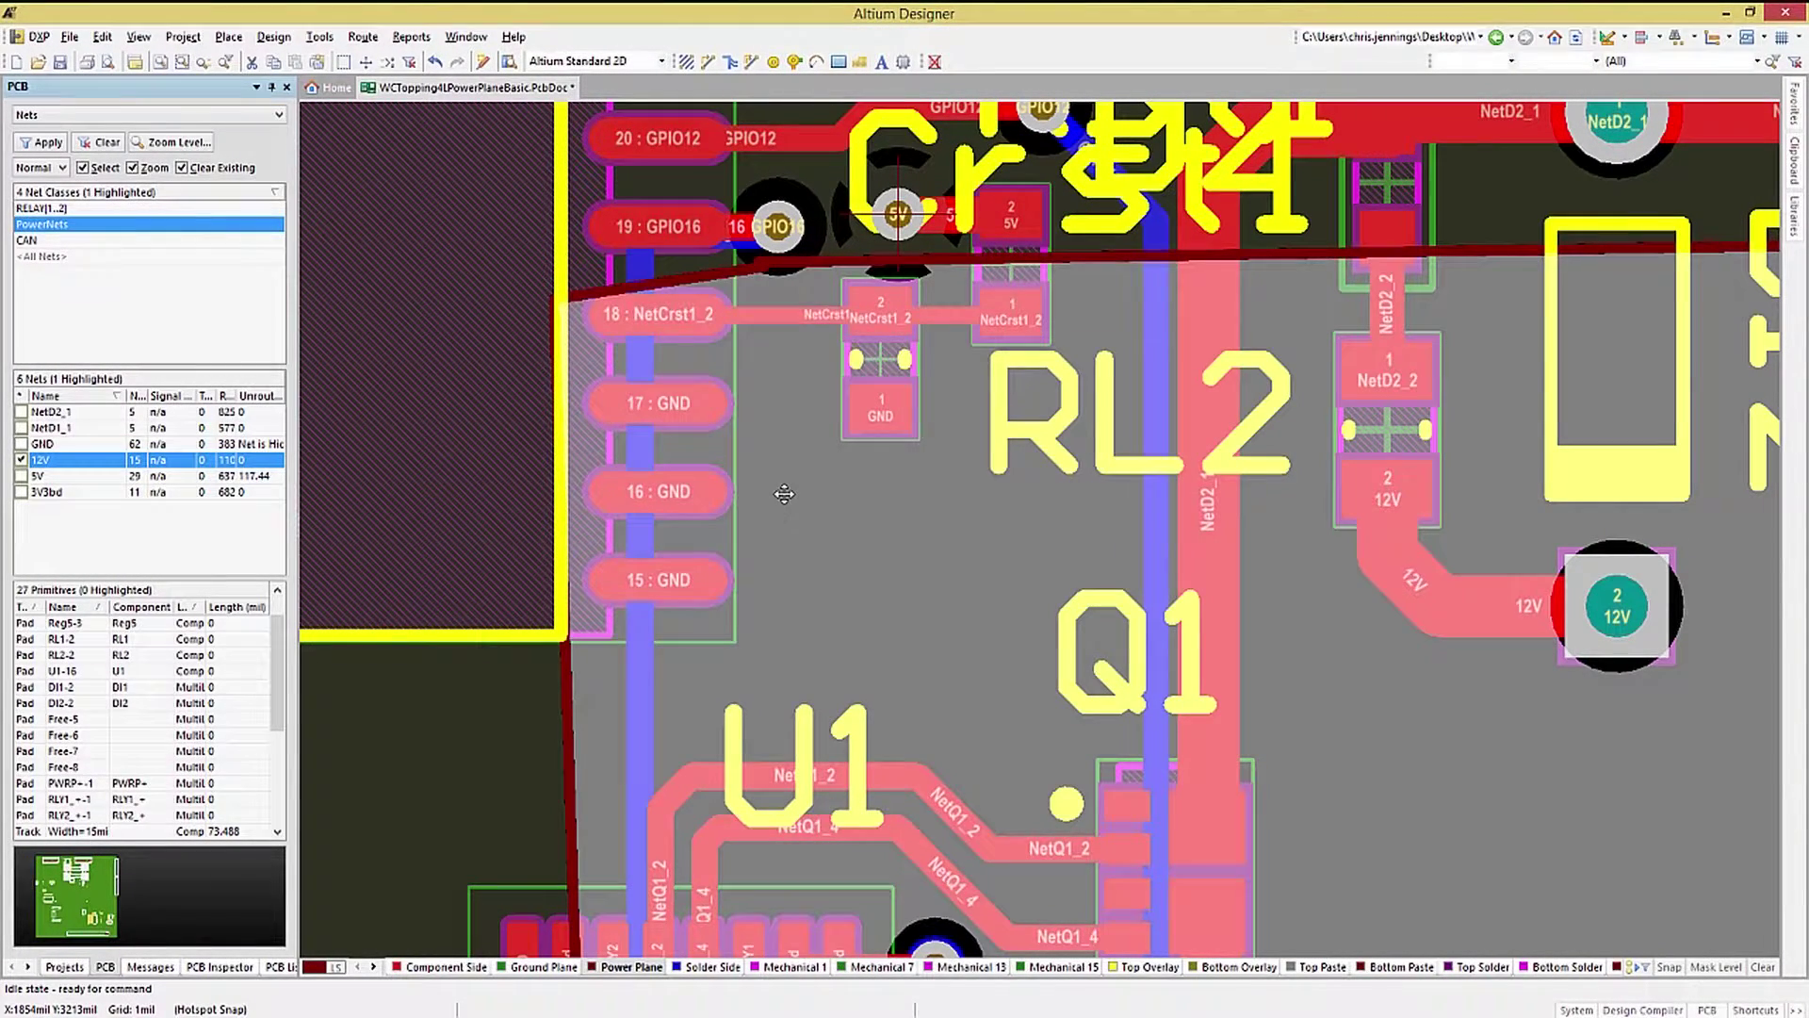
pyautogui.rightClick(784, 494)
pyautogui.click(775, 513)
pyautogui.doubleClick(791, 528)
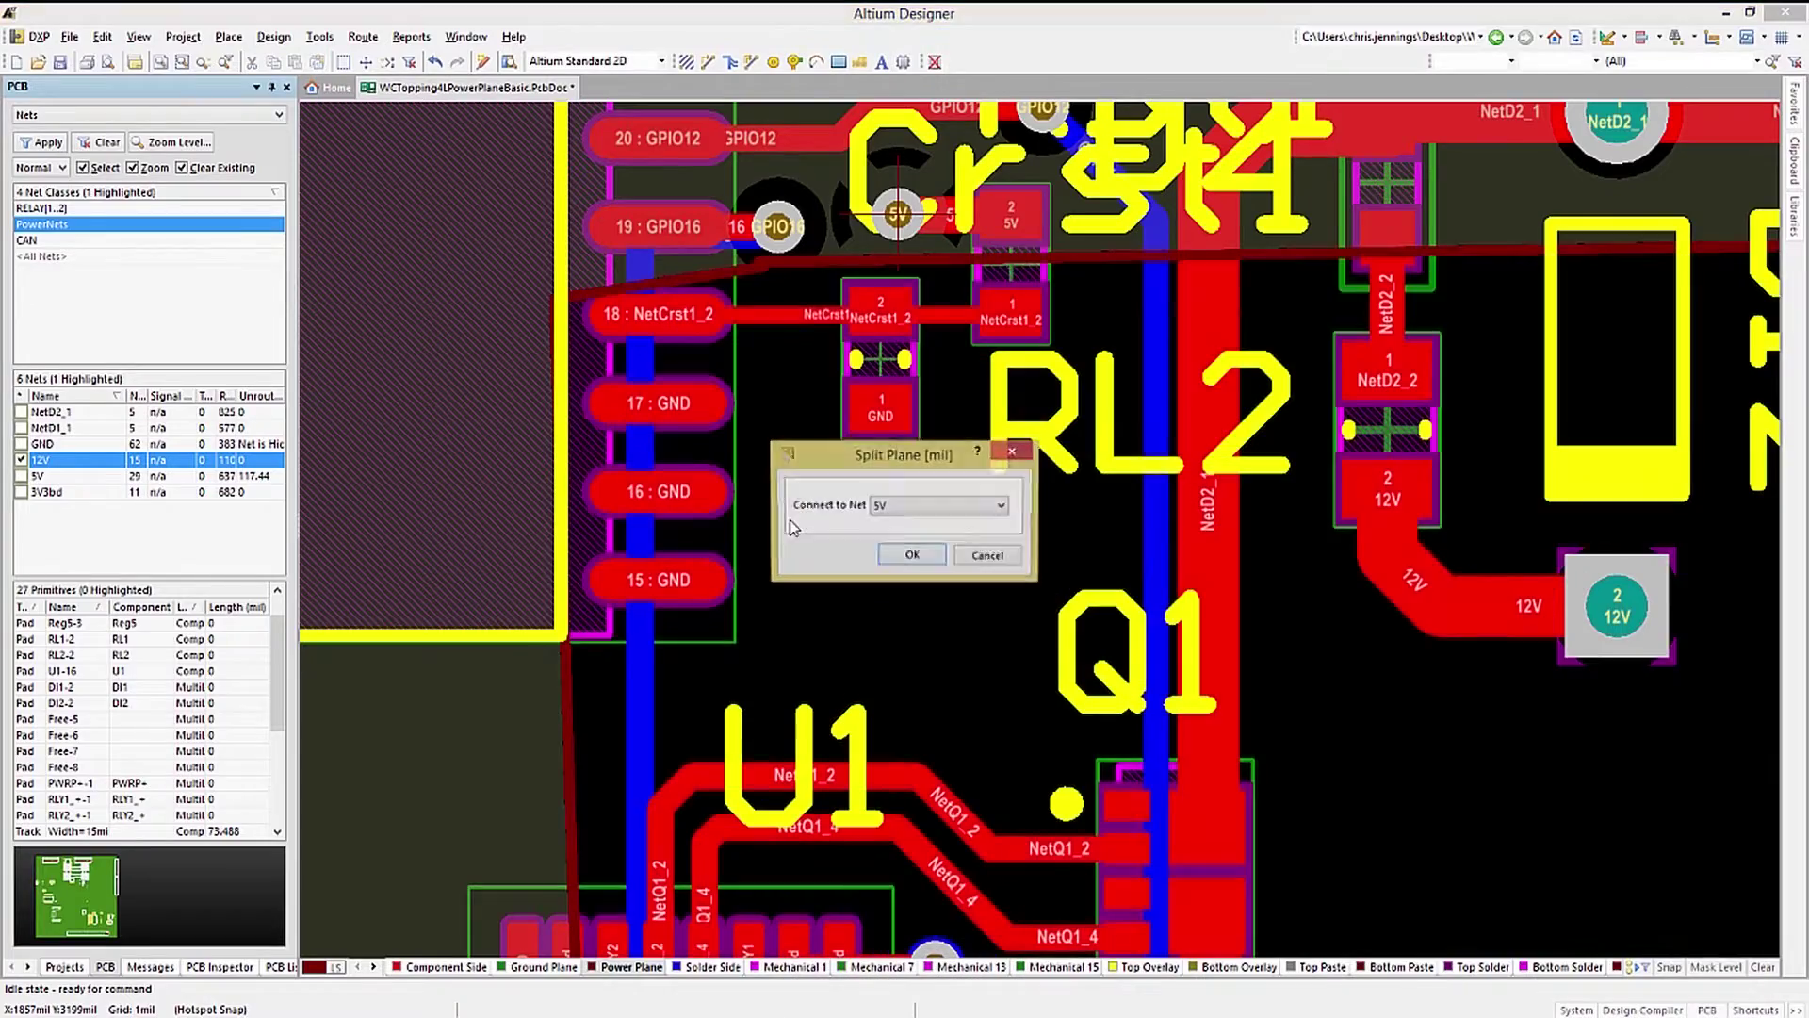
pyautogui.click(1001, 505)
pyautogui.click(905, 532)
pyautogui.click(912, 554)
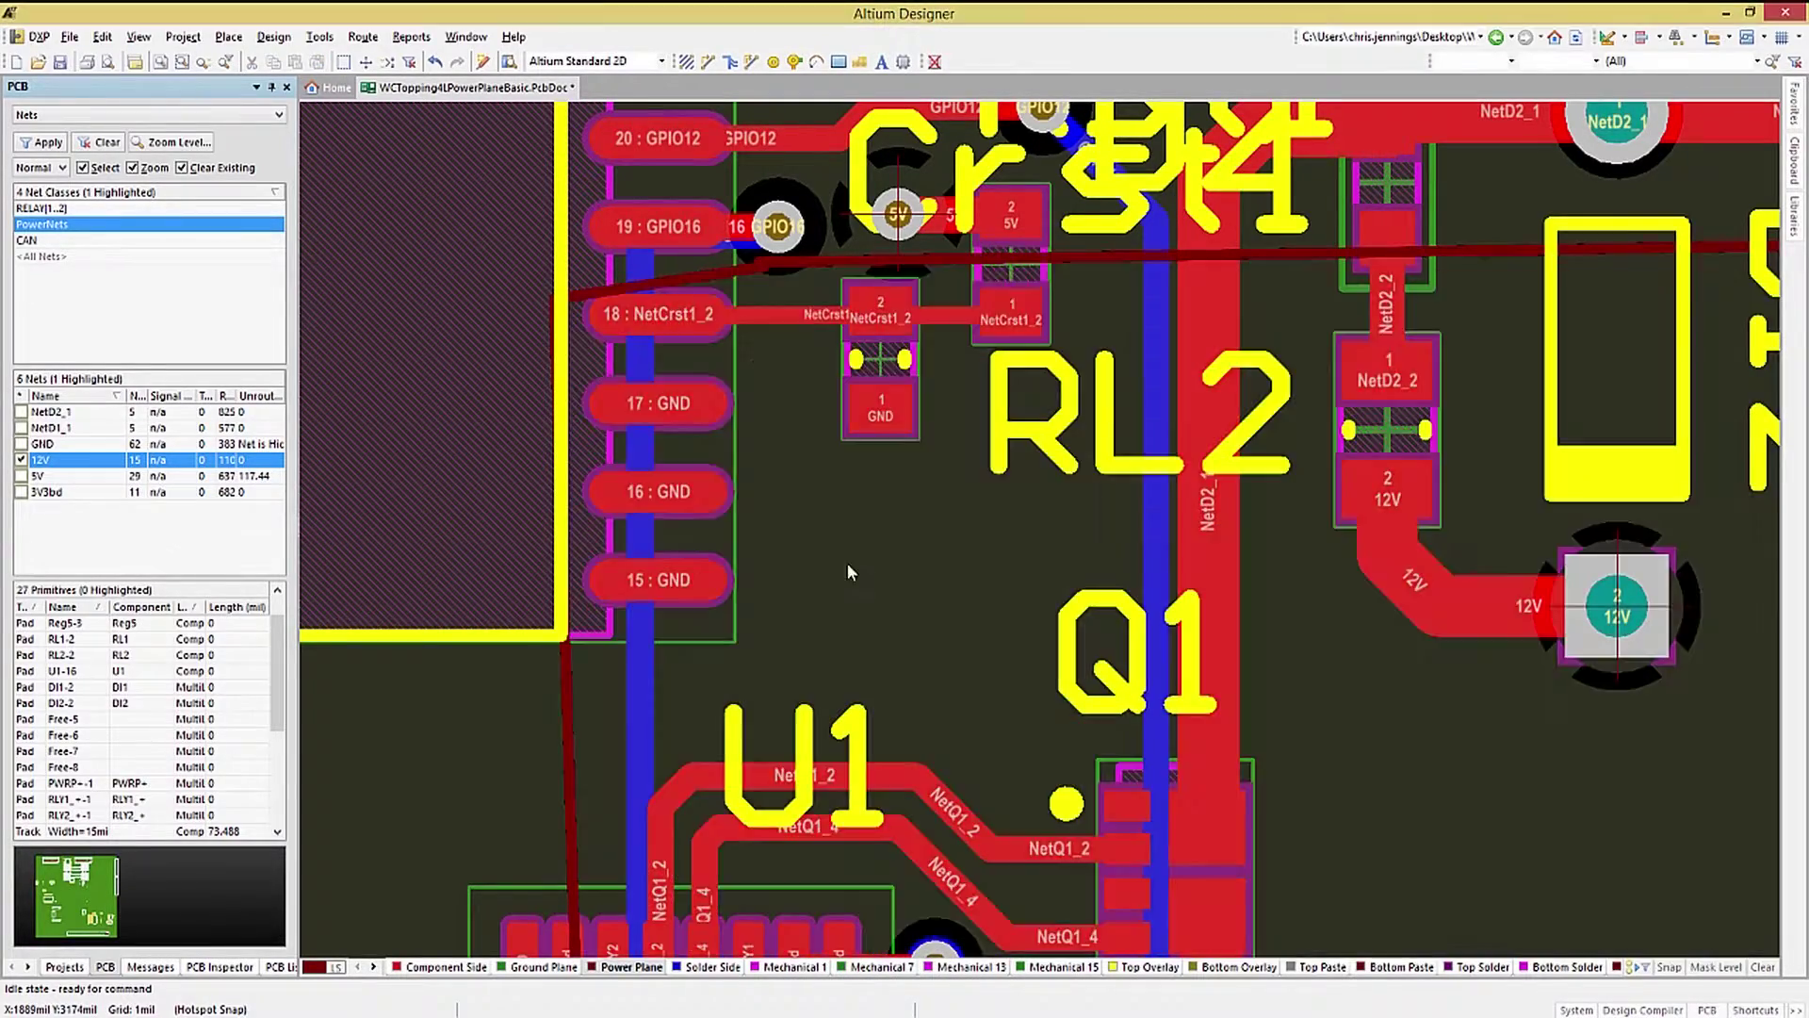
pyautogui.keyDown('ctrl'); pyautogui.scroll(-6, 846, 563); pyautogui.keyUp('ctrl')
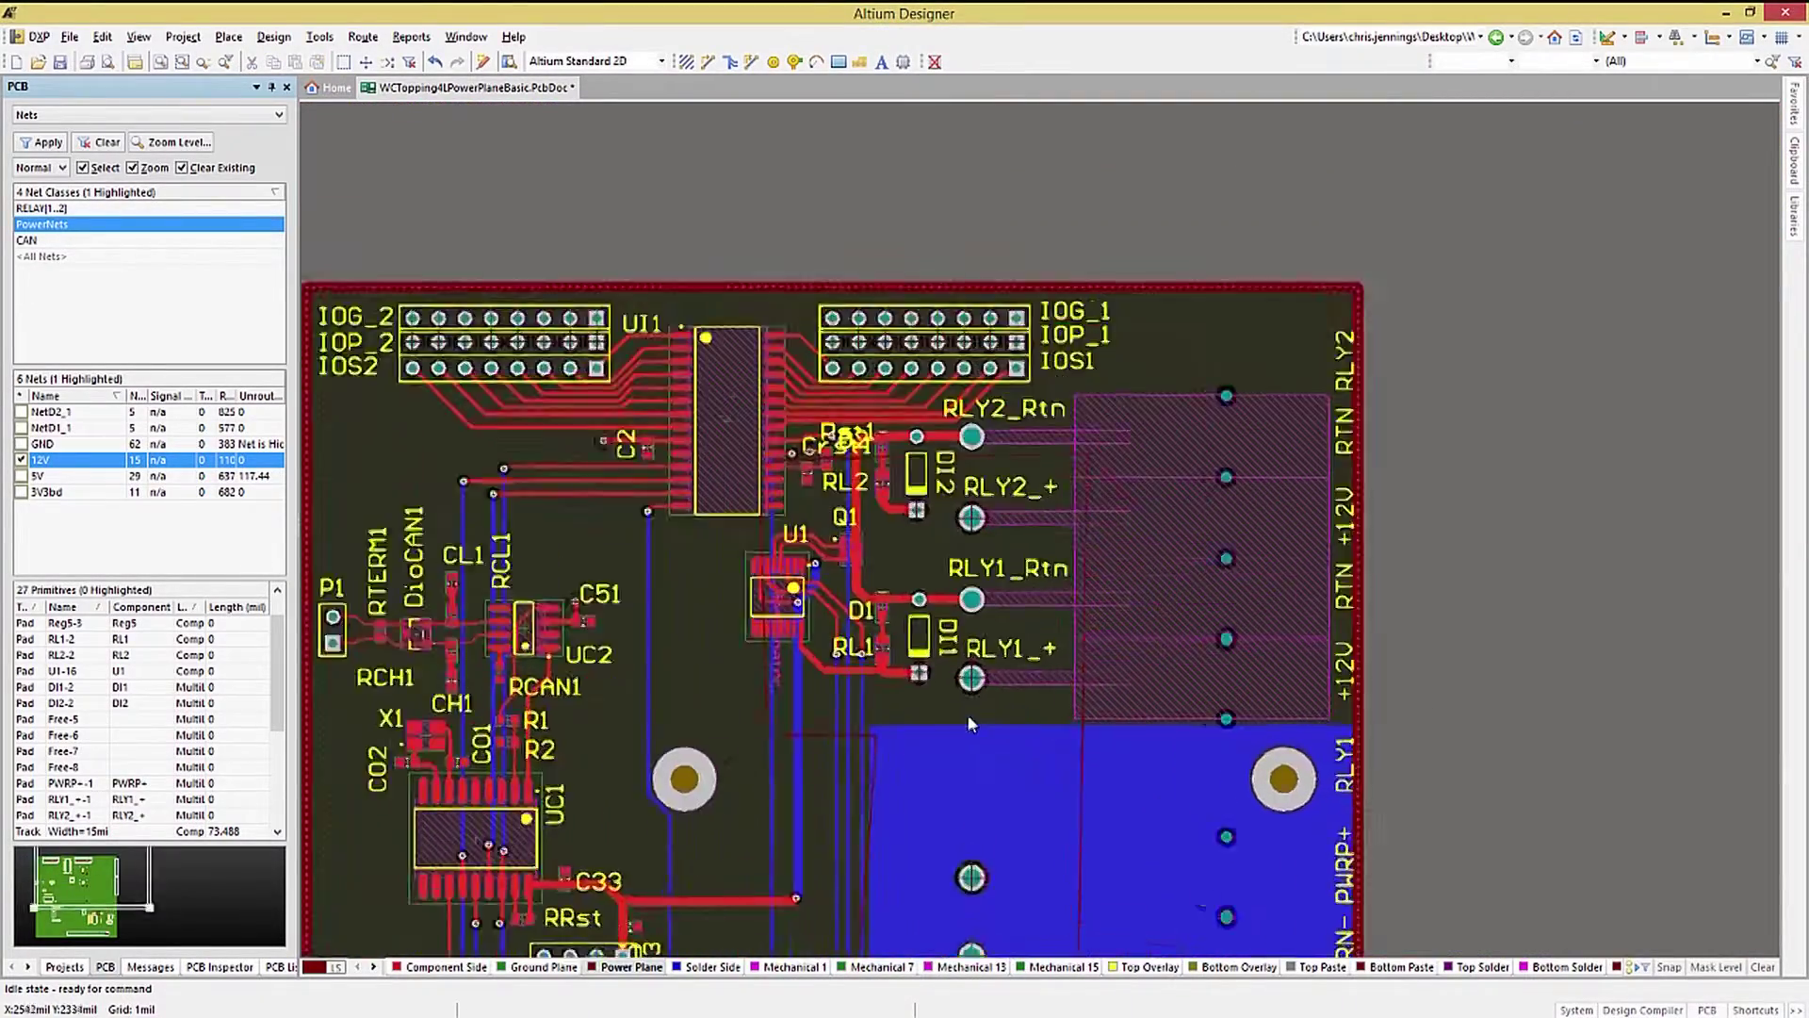
# In single-layer mode (Shift+S), drag the 12V region's bottom boundary lower
pyautogui.keyDown('ctrl'); pyautogui.scroll(5, 967, 714); pyautogui.keyUp('ctrl')
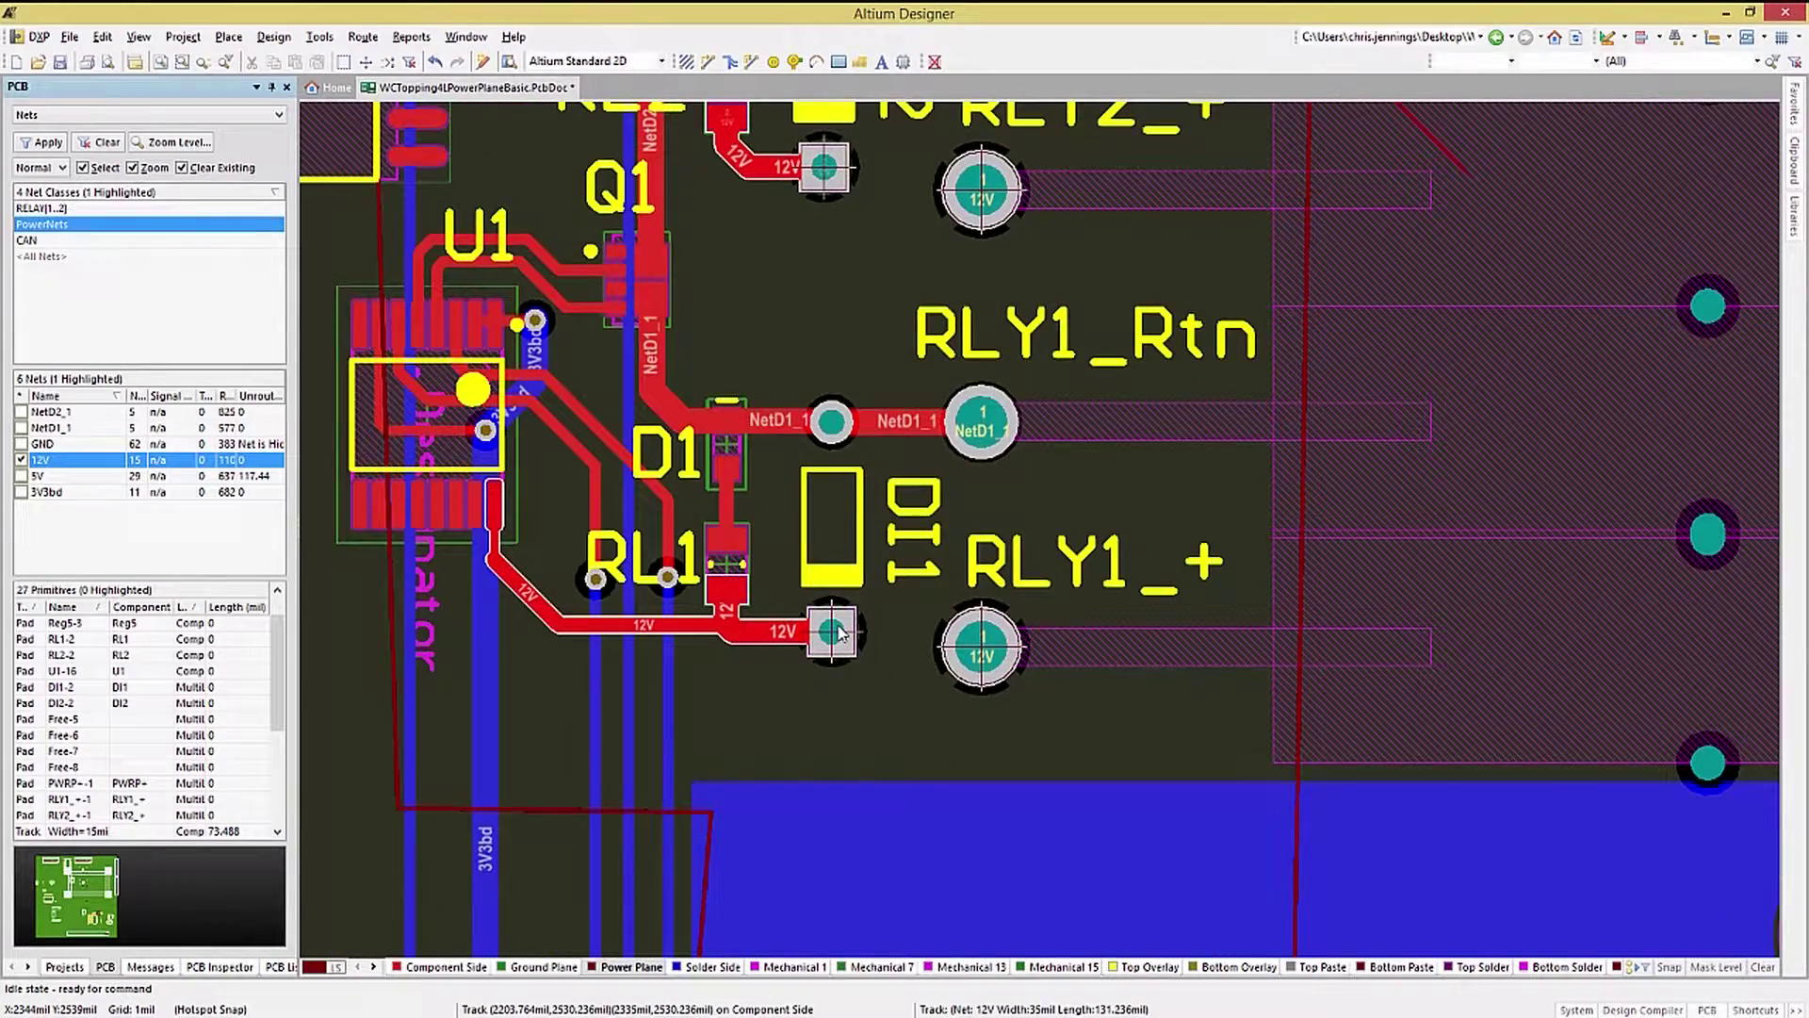
pyautogui.scroll(1, 1292, 739)
pyautogui.moveTo(1300, 745)
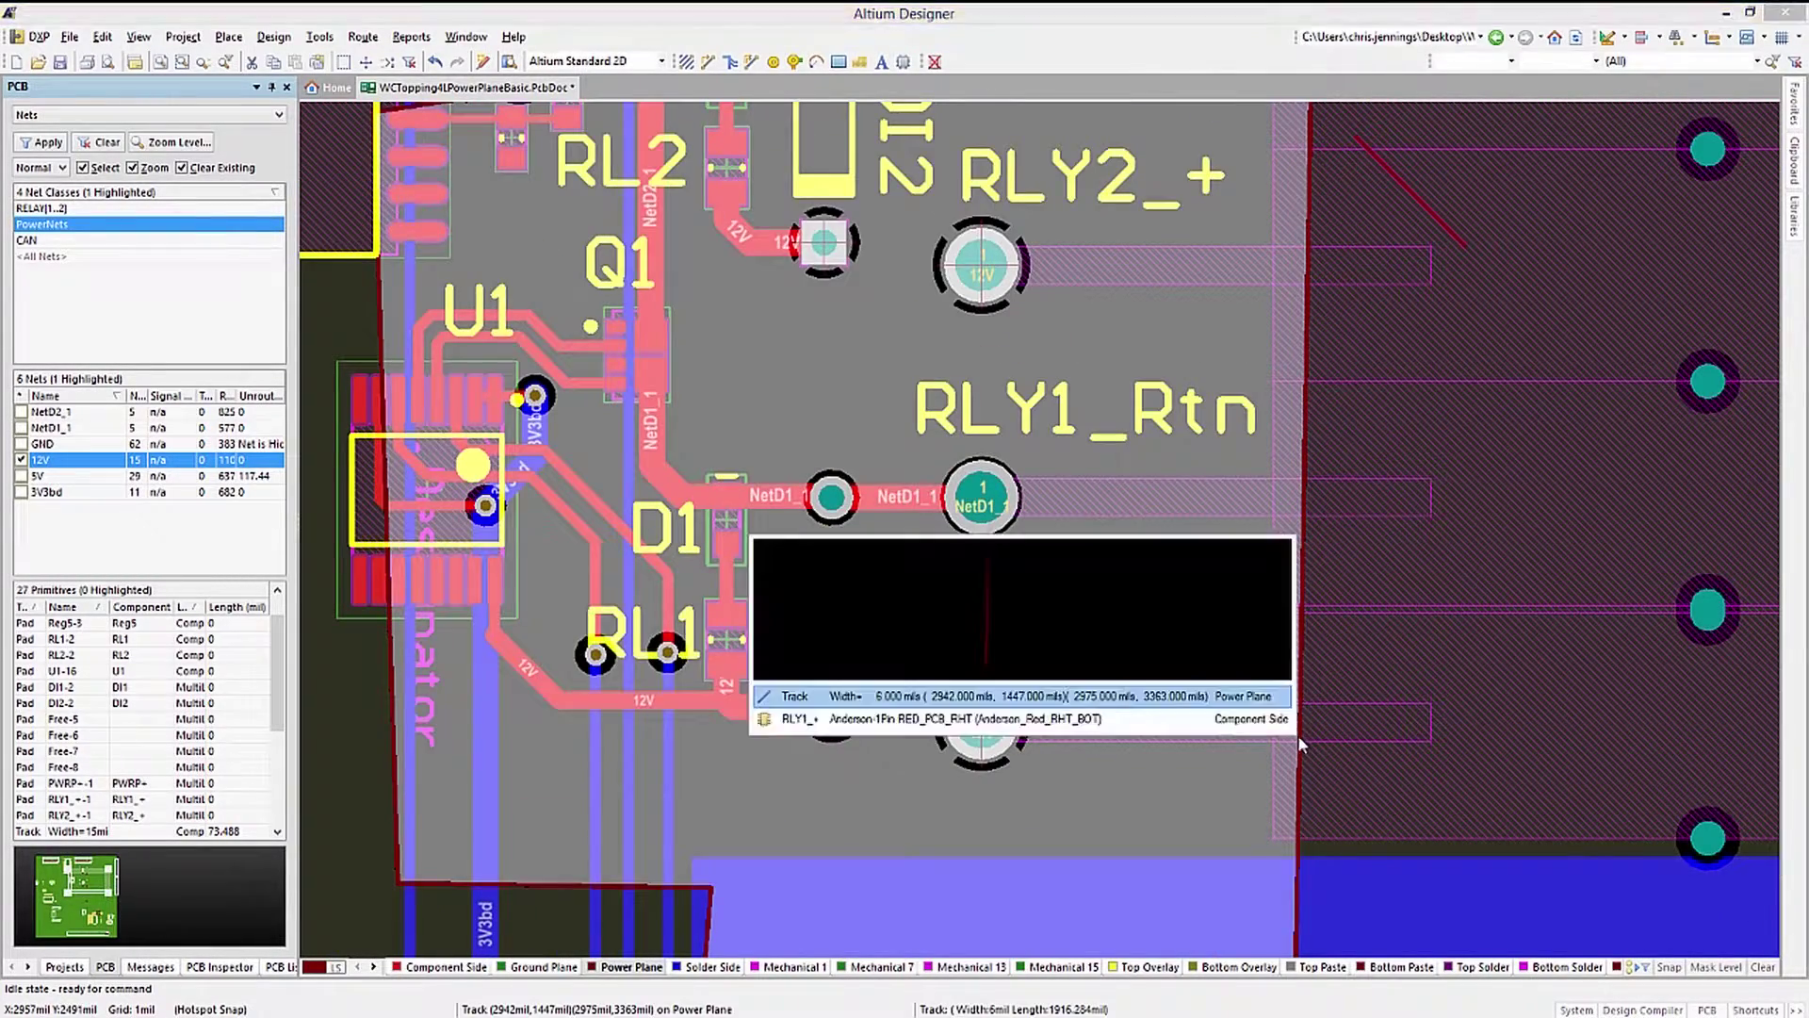
pyautogui.hotkey('shift', 's')
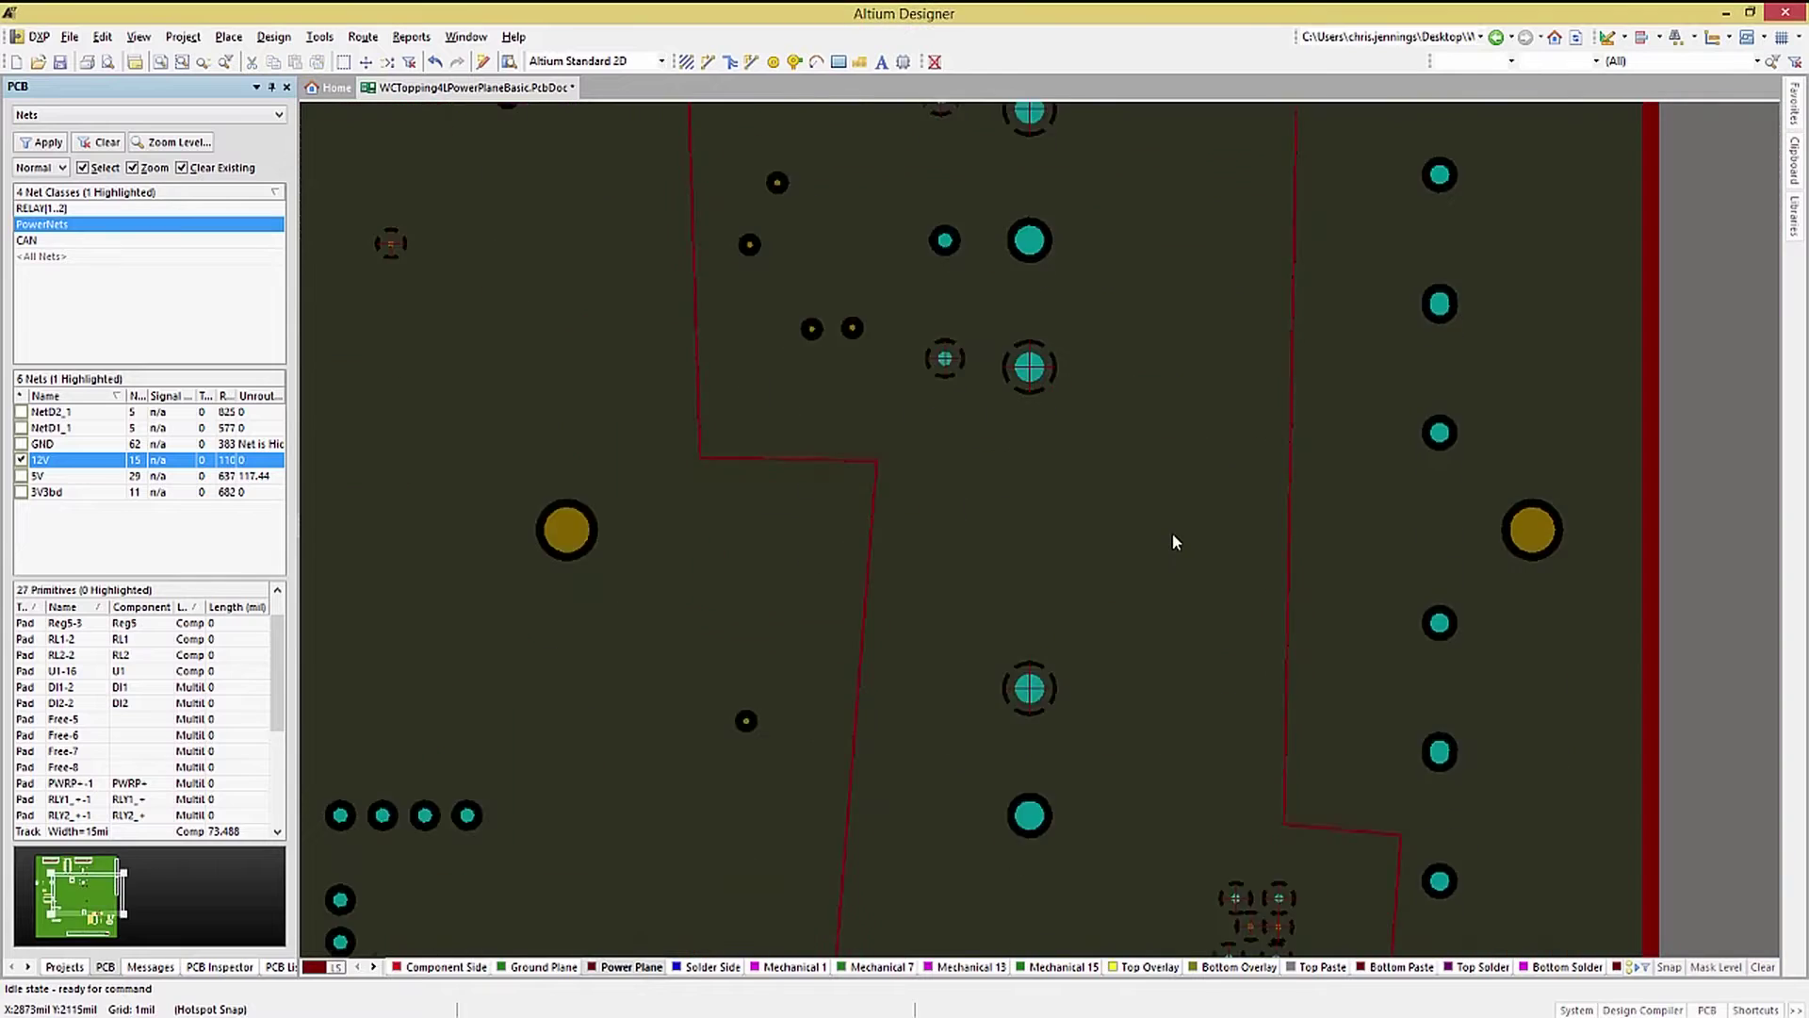
pyautogui.scroll(-3, 1173, 542)
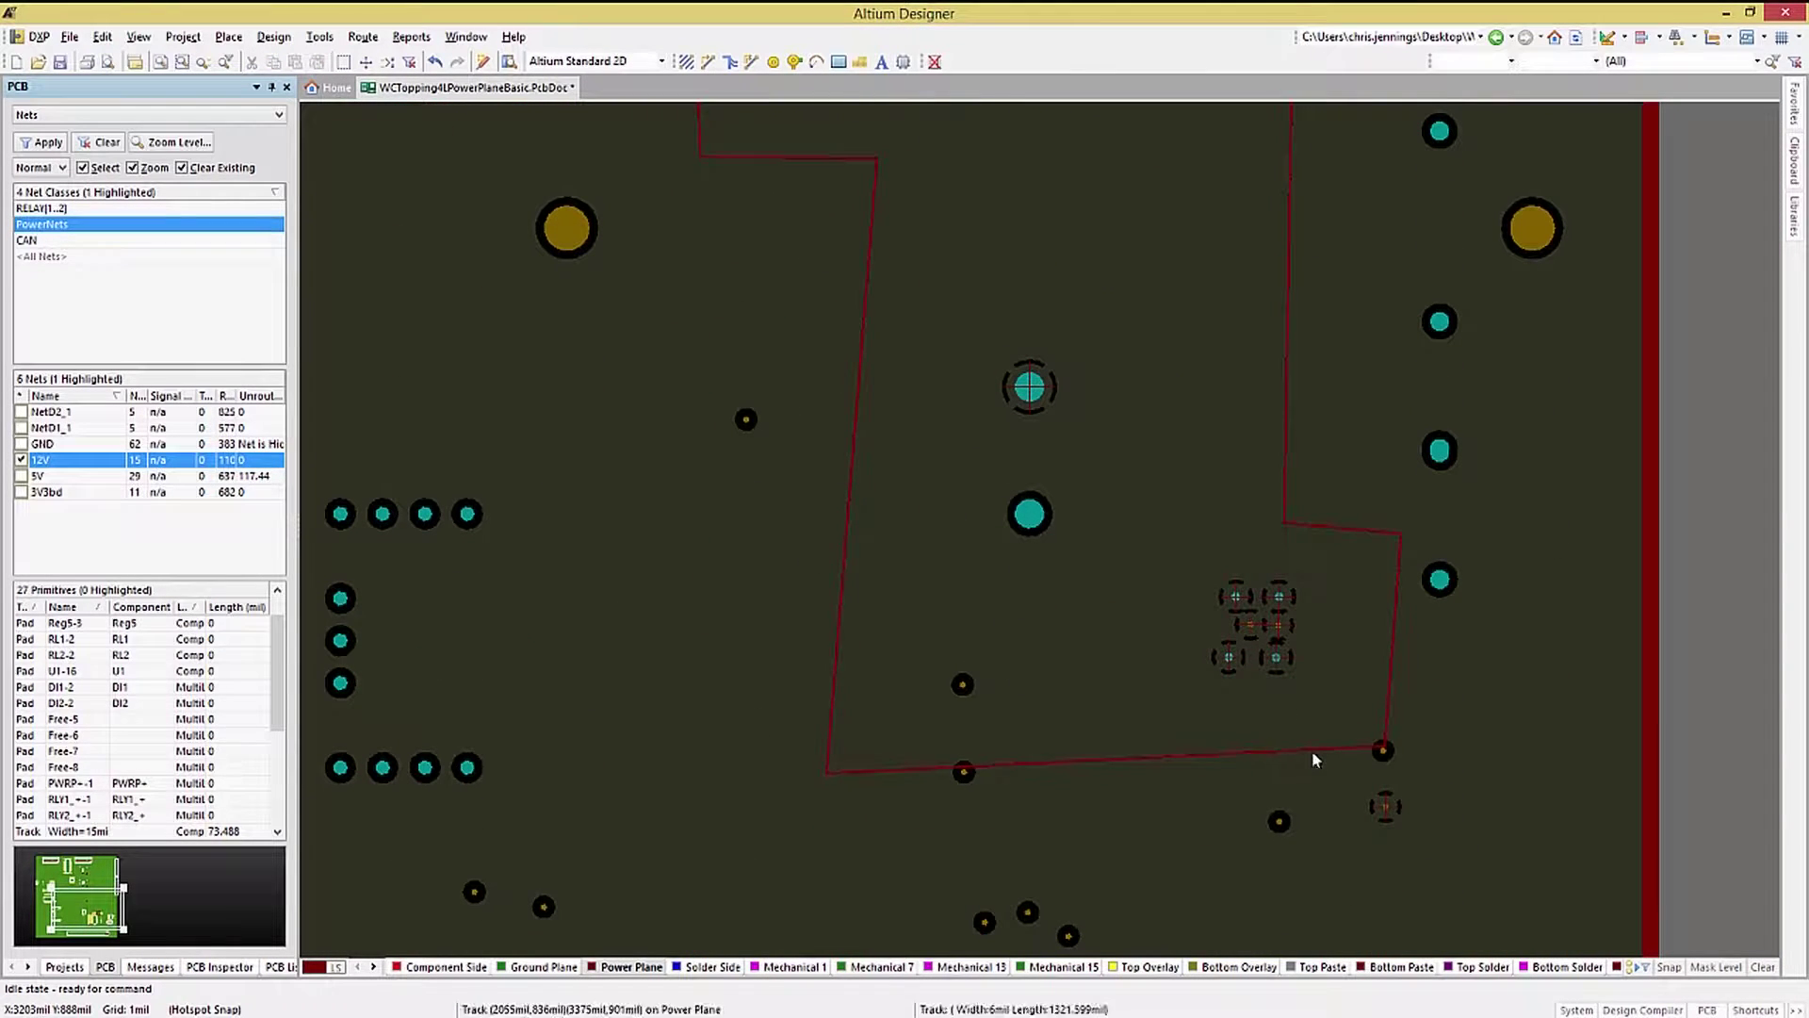
pyautogui.moveTo(1312, 752); pyautogui.dragTo(1434, 806)
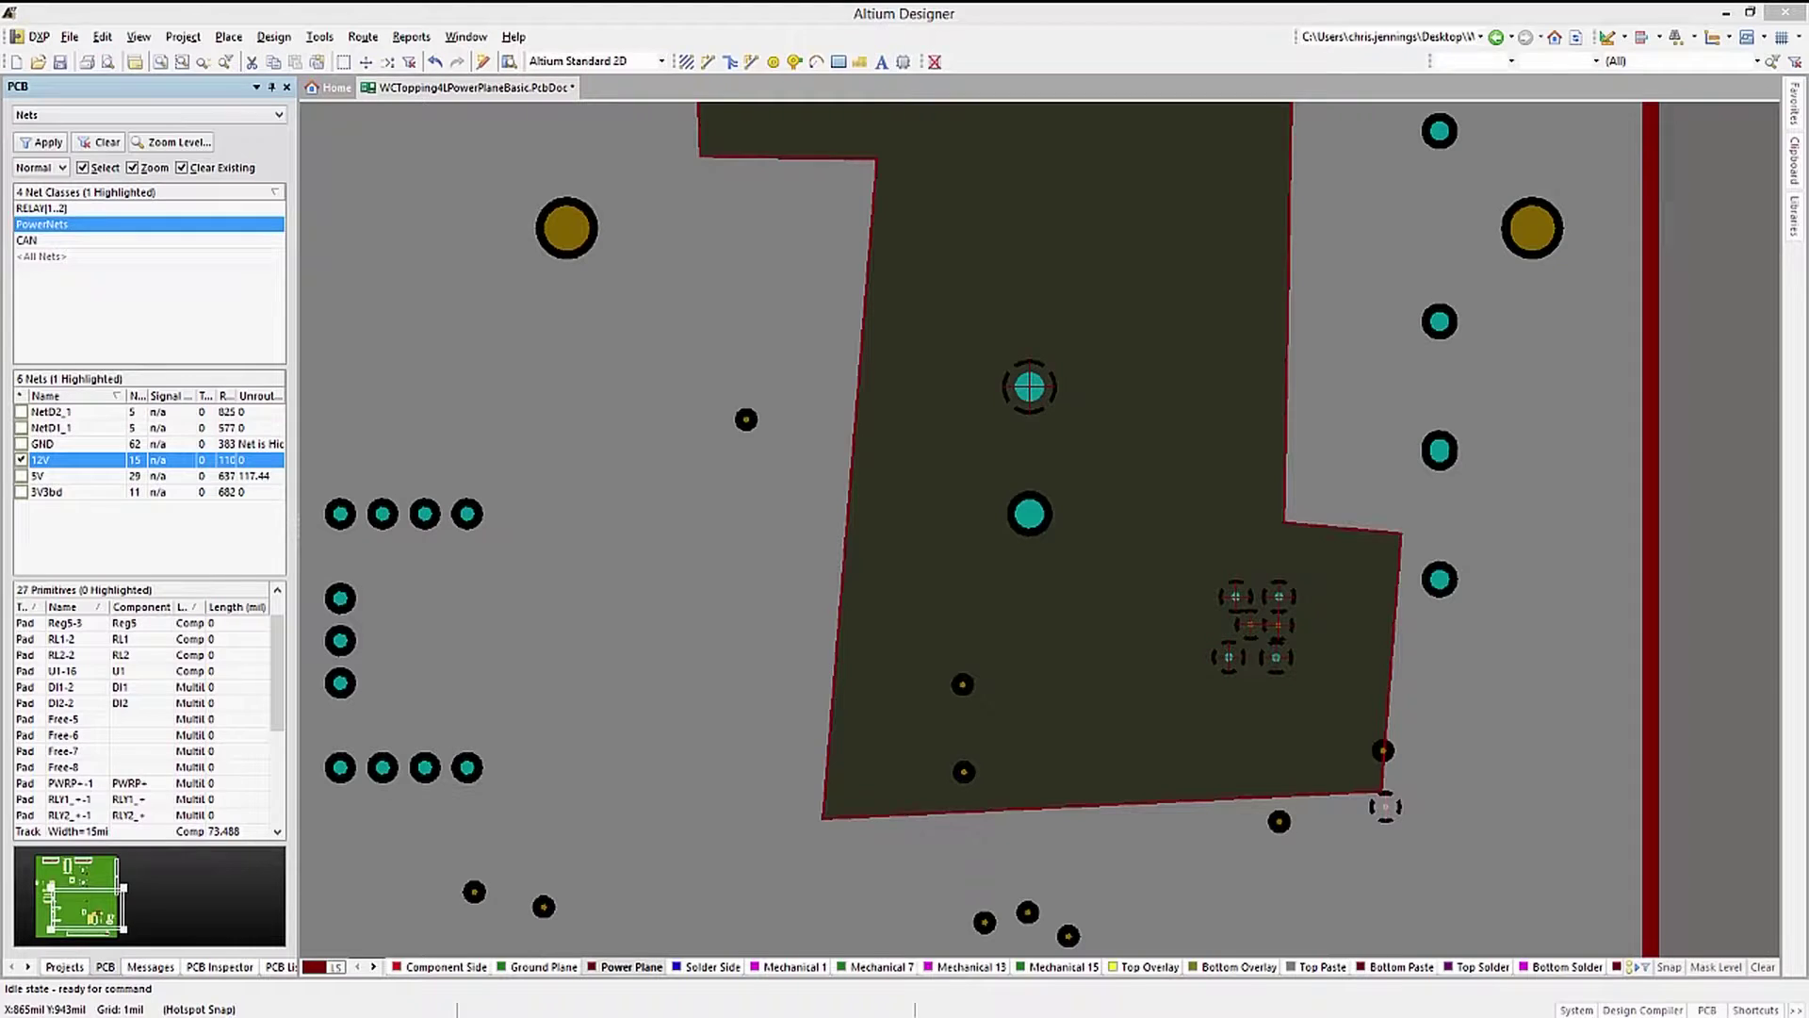
pyautogui.hotkey('shift', 's')
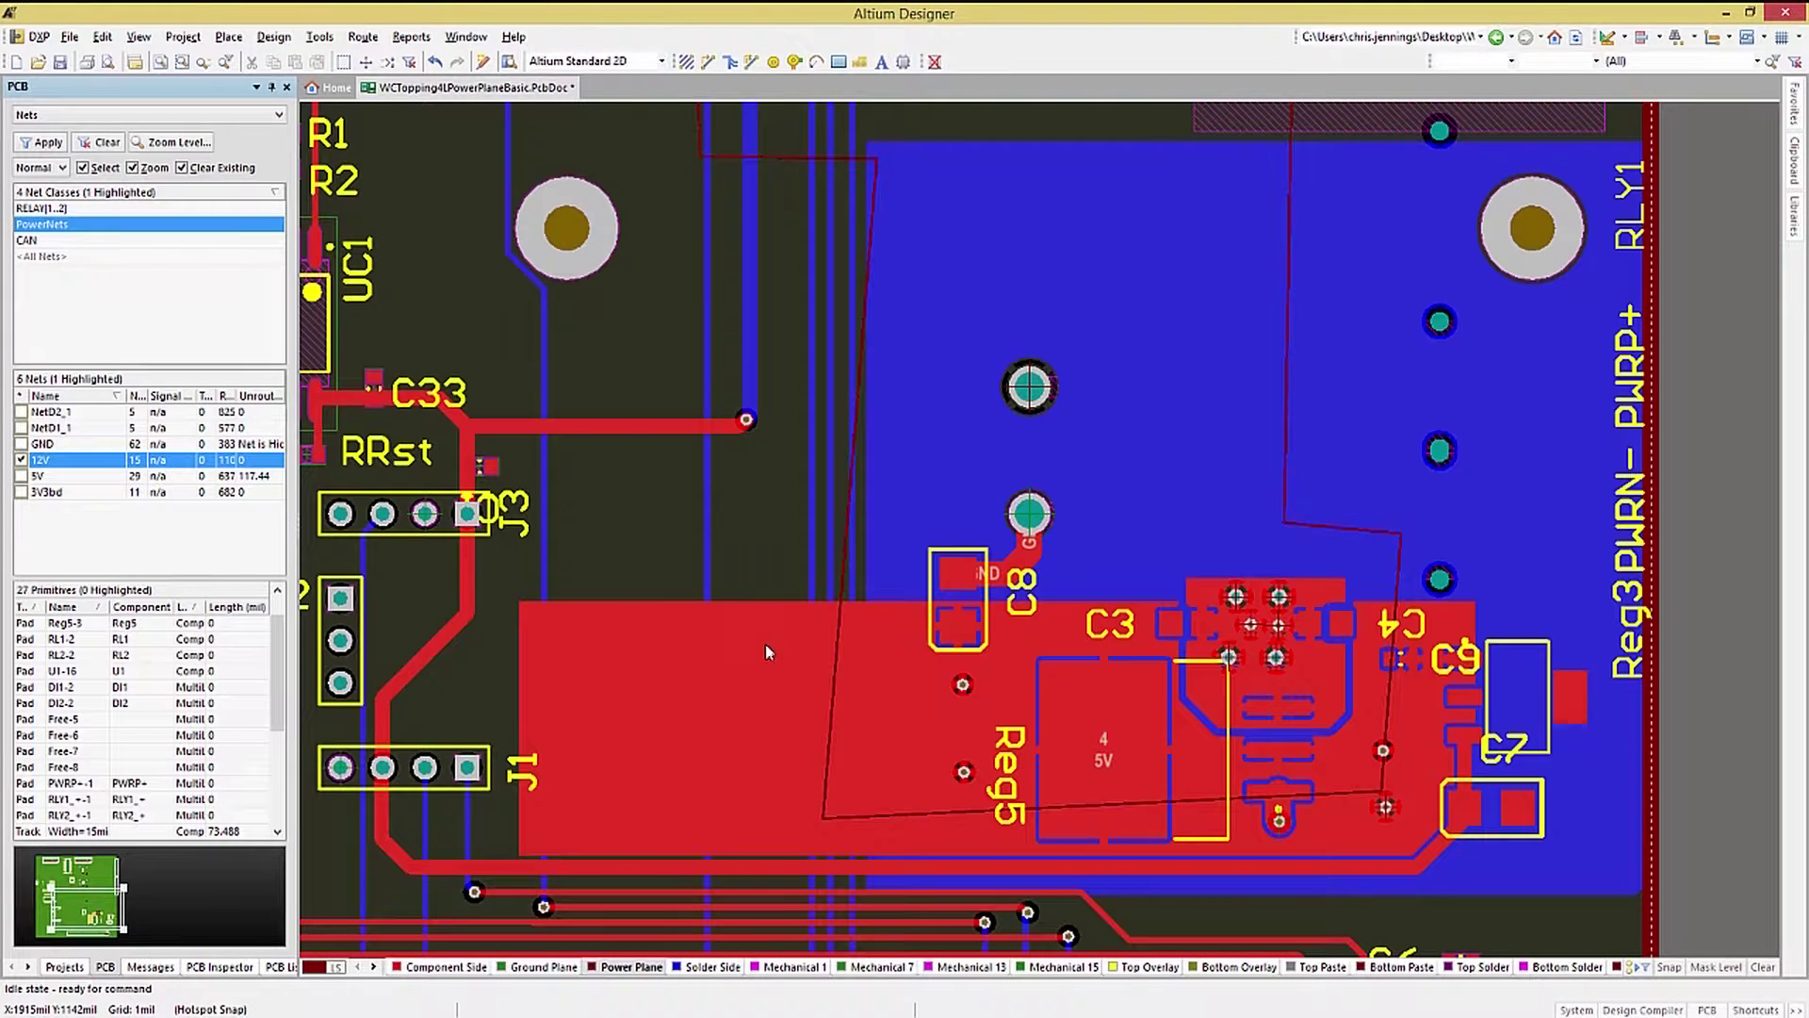
# On the component side, select and then deselect the red Reg5 copper pour to inspect it
pyautogui.click(439, 967)
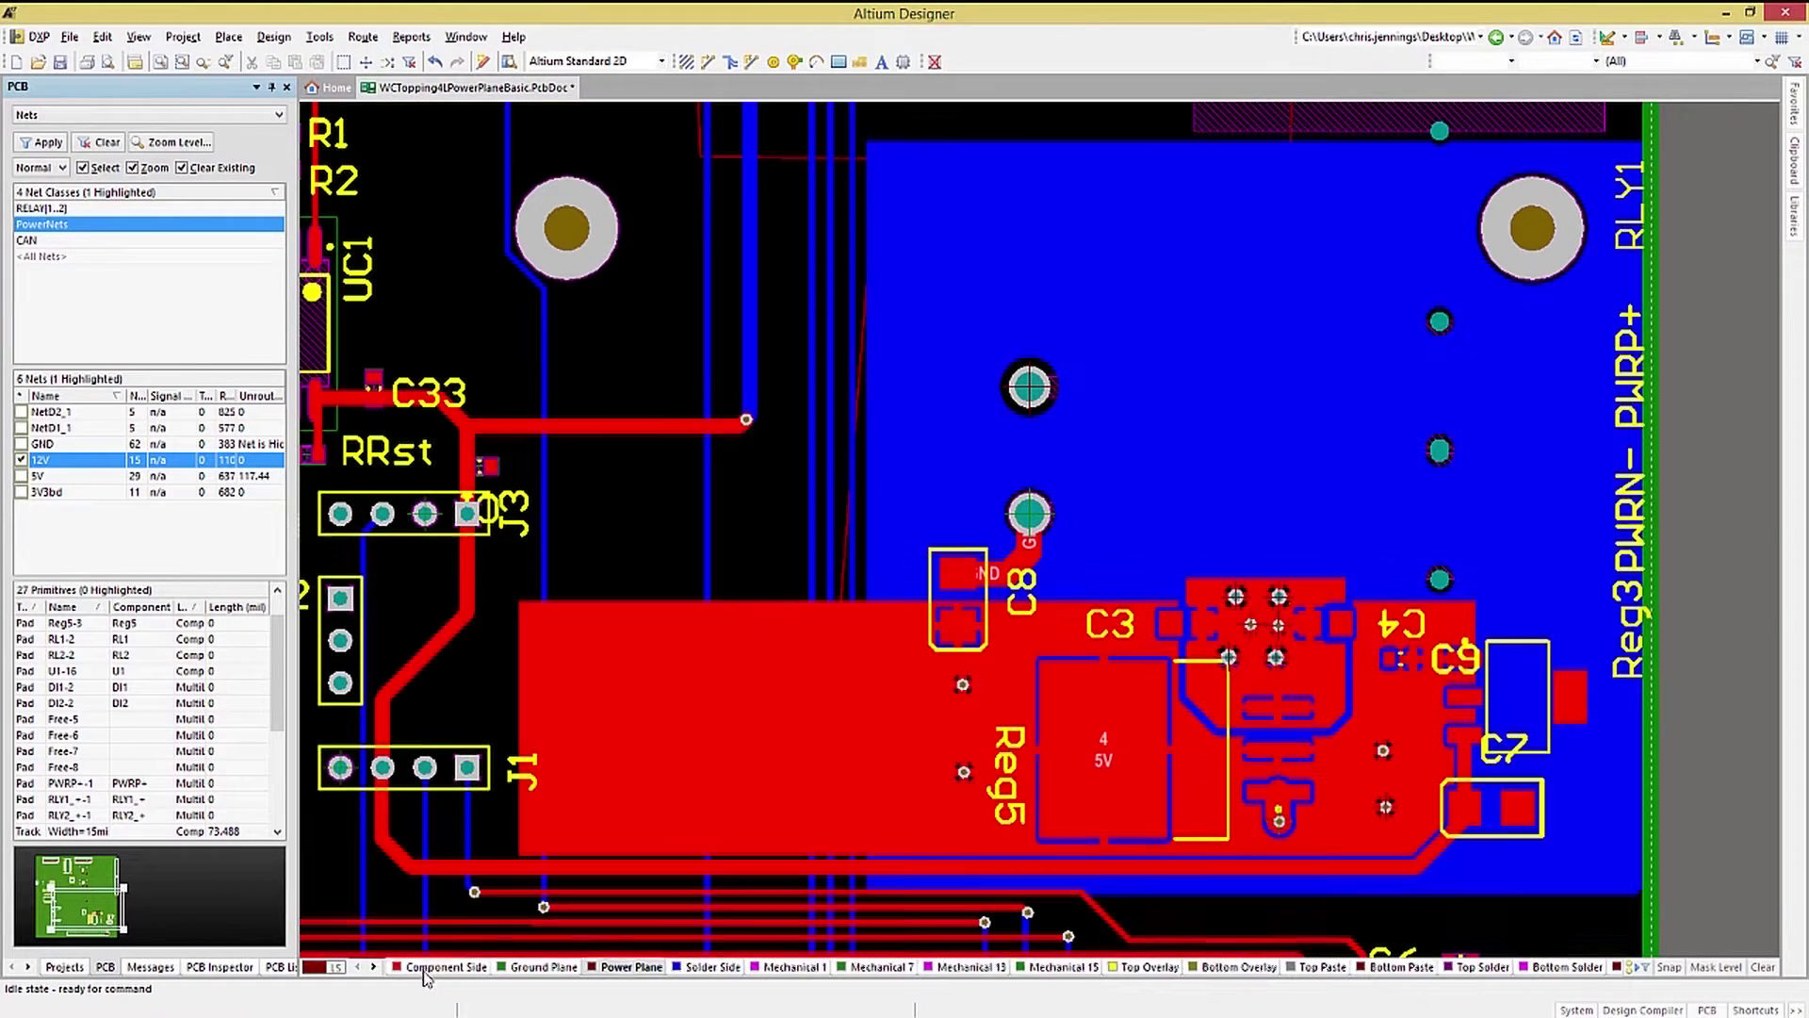
pyautogui.click(636, 784)
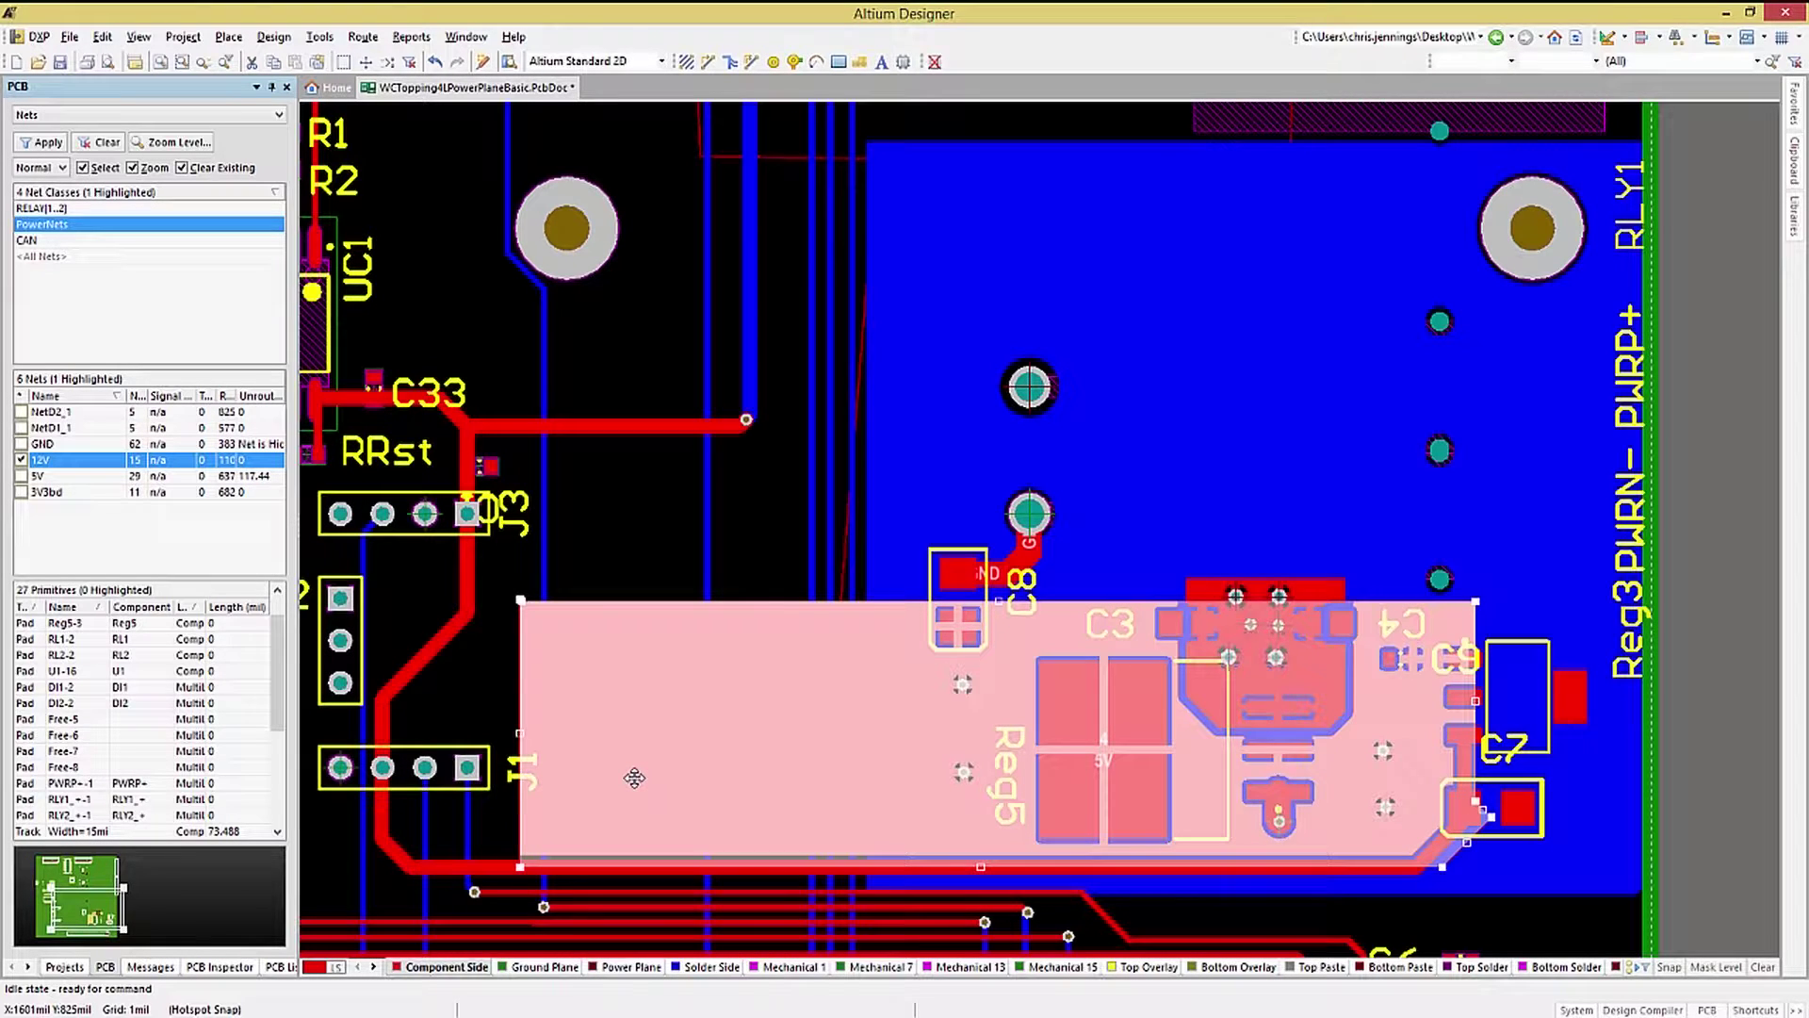
pyautogui.click(1725, 752)
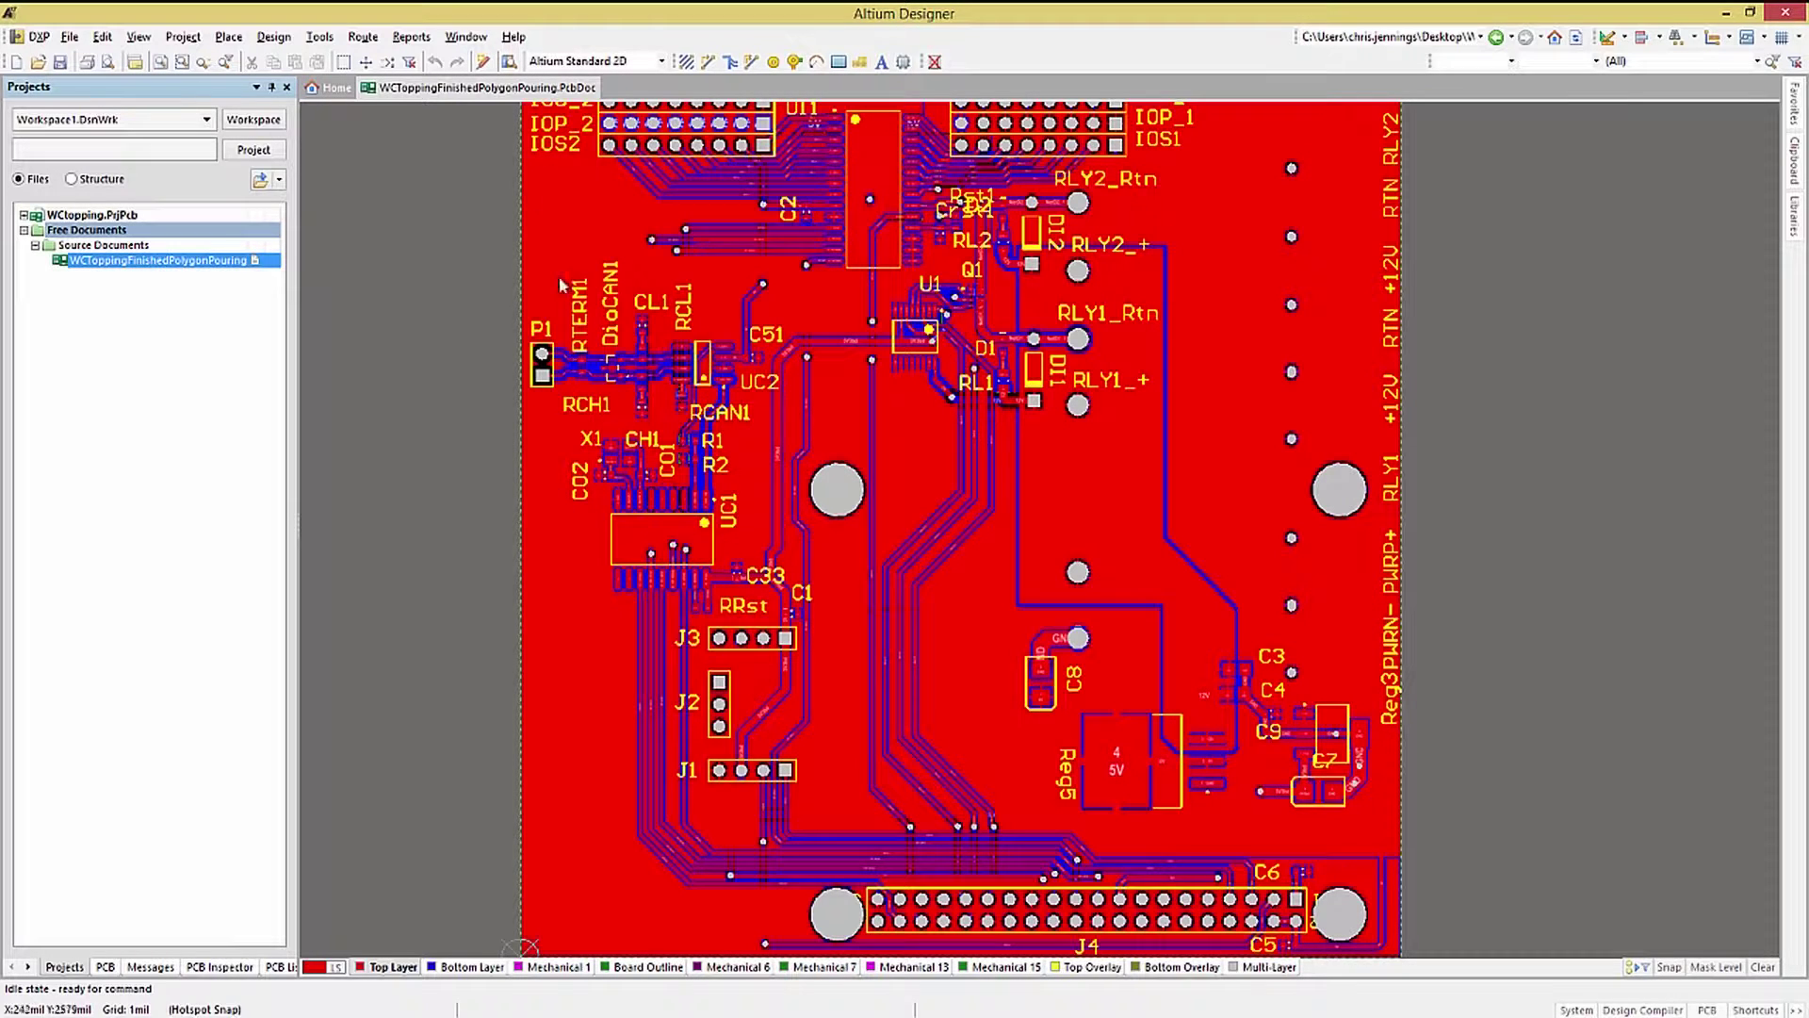
pyautogui.click(320, 36)
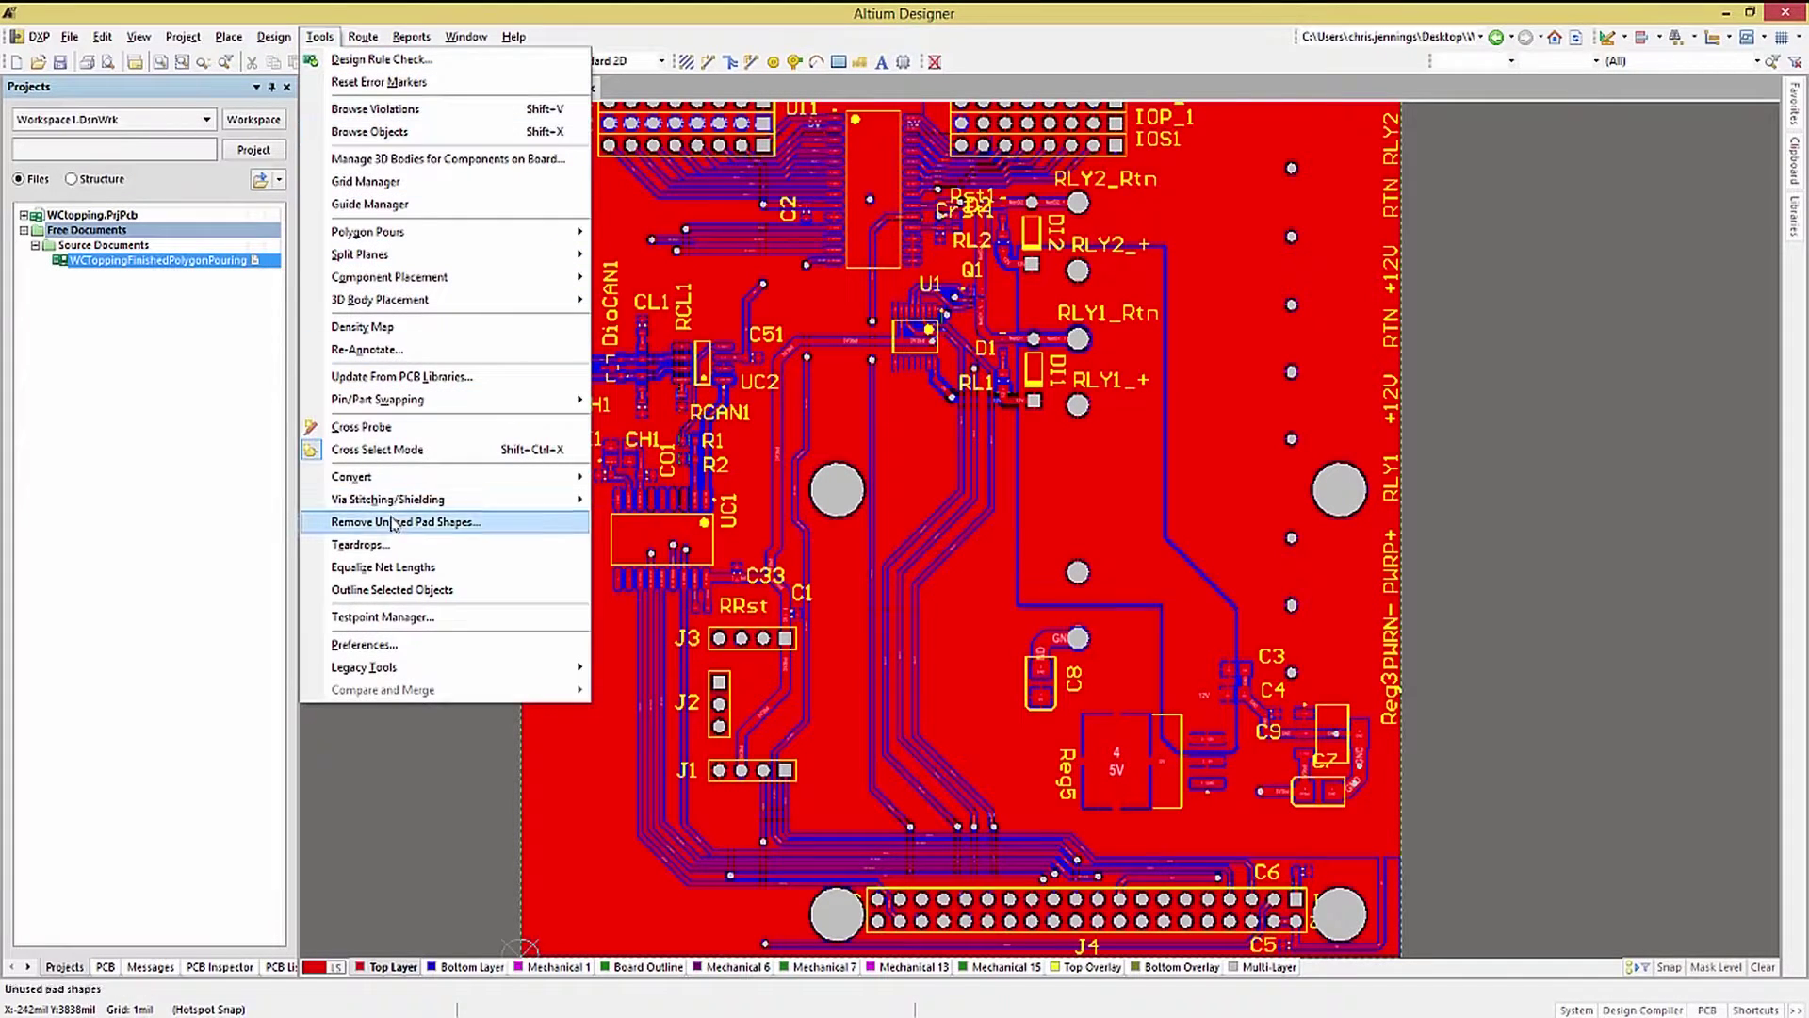
# Stitch the 5V net with 17 staggered vias (16mil hole, 30mil diameter, 200mil grid)
pyautogui.moveTo(400, 500)
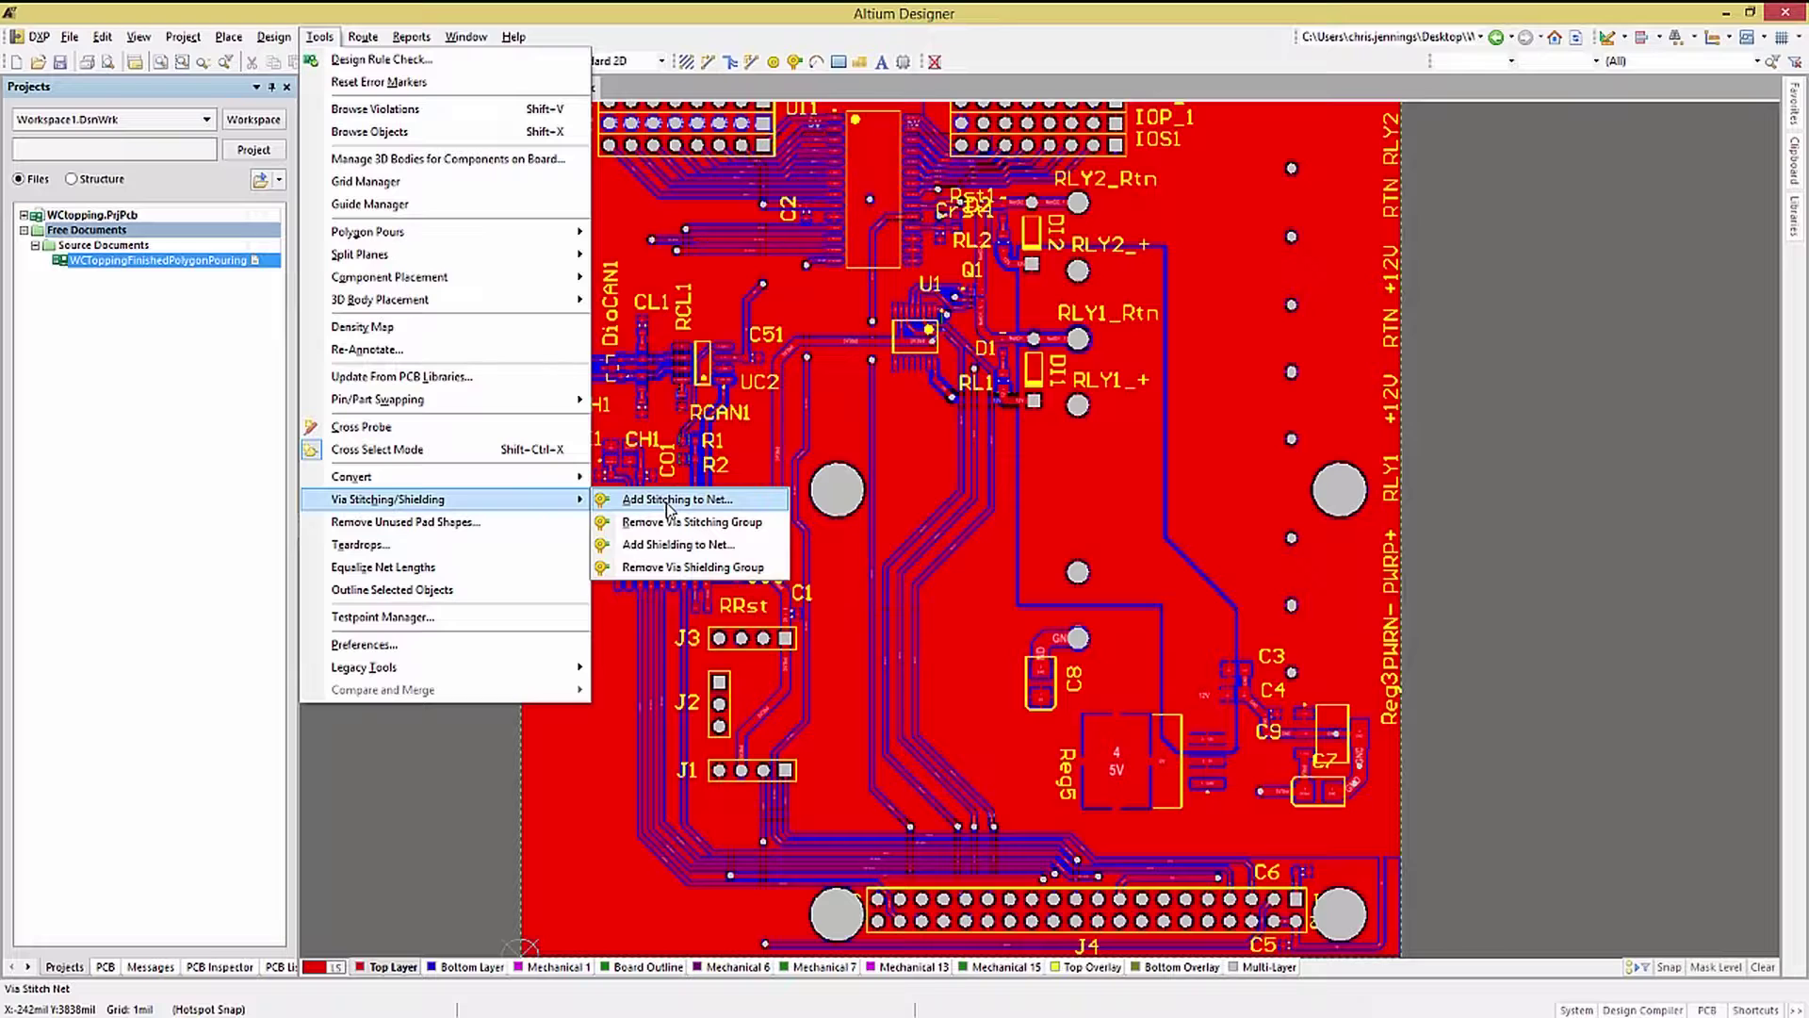
pyautogui.click(668, 499)
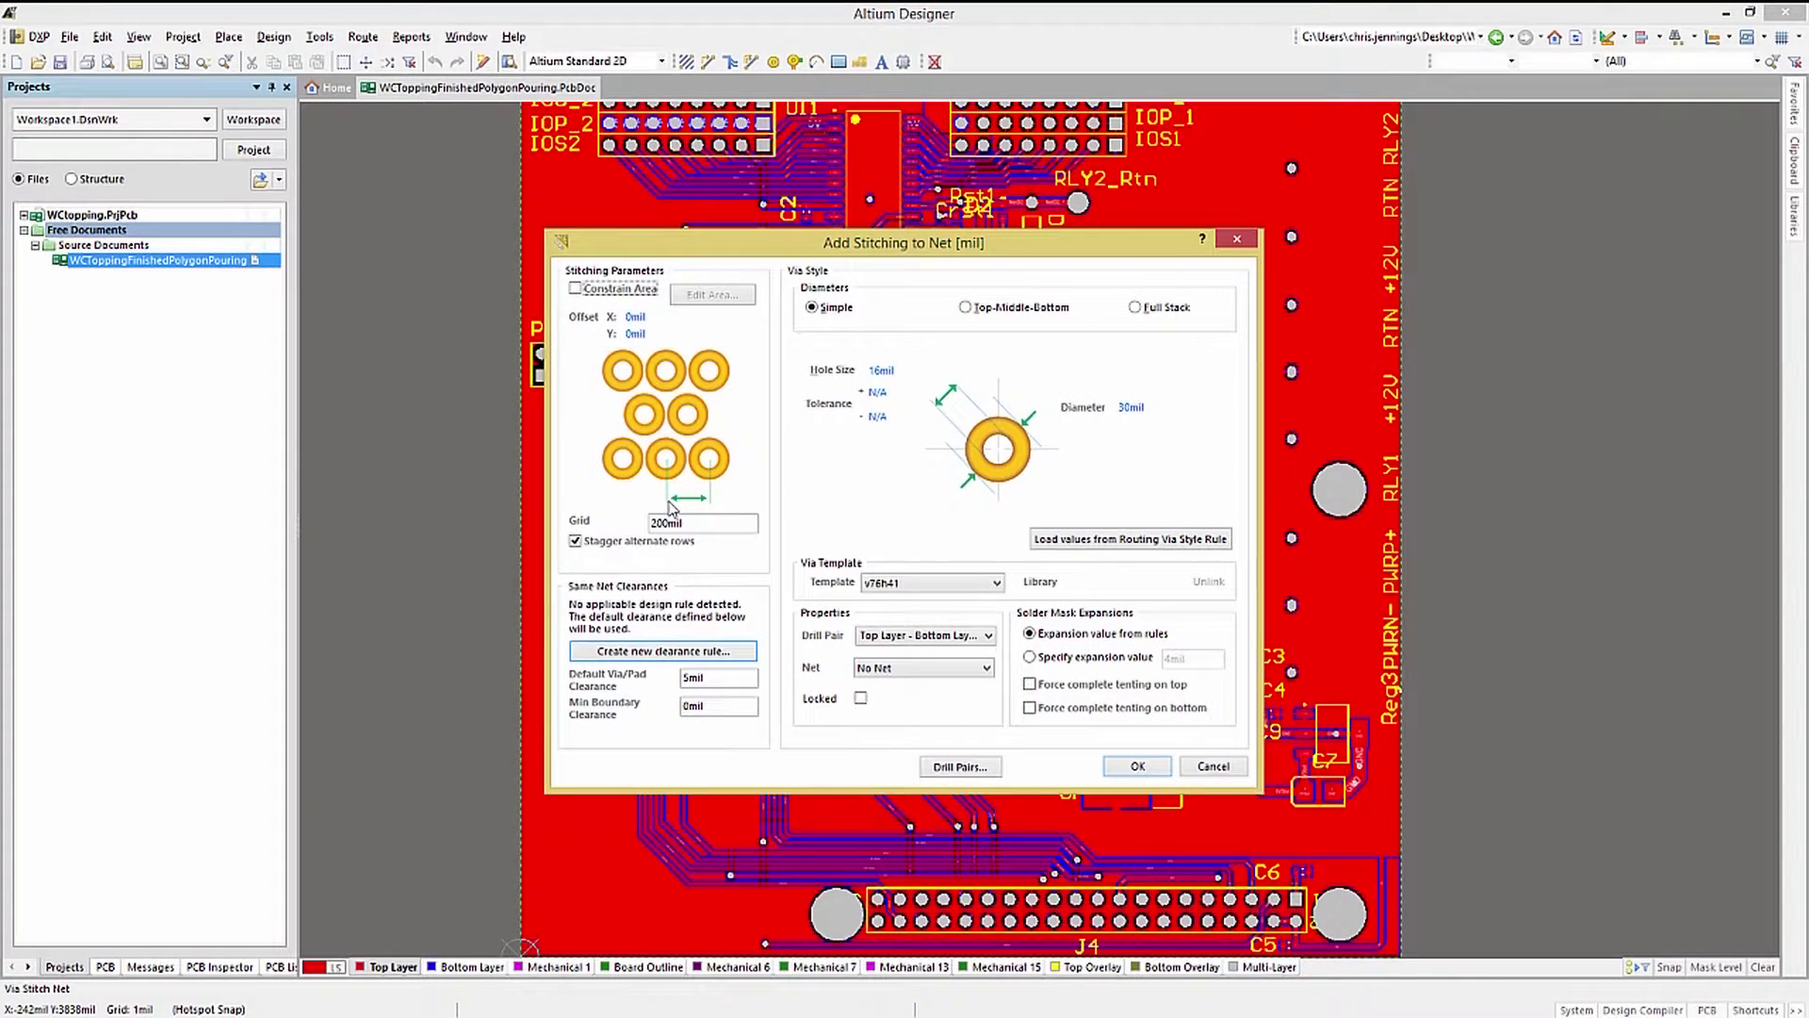
pyautogui.click(1129, 407)
pyautogui.click(882, 370)
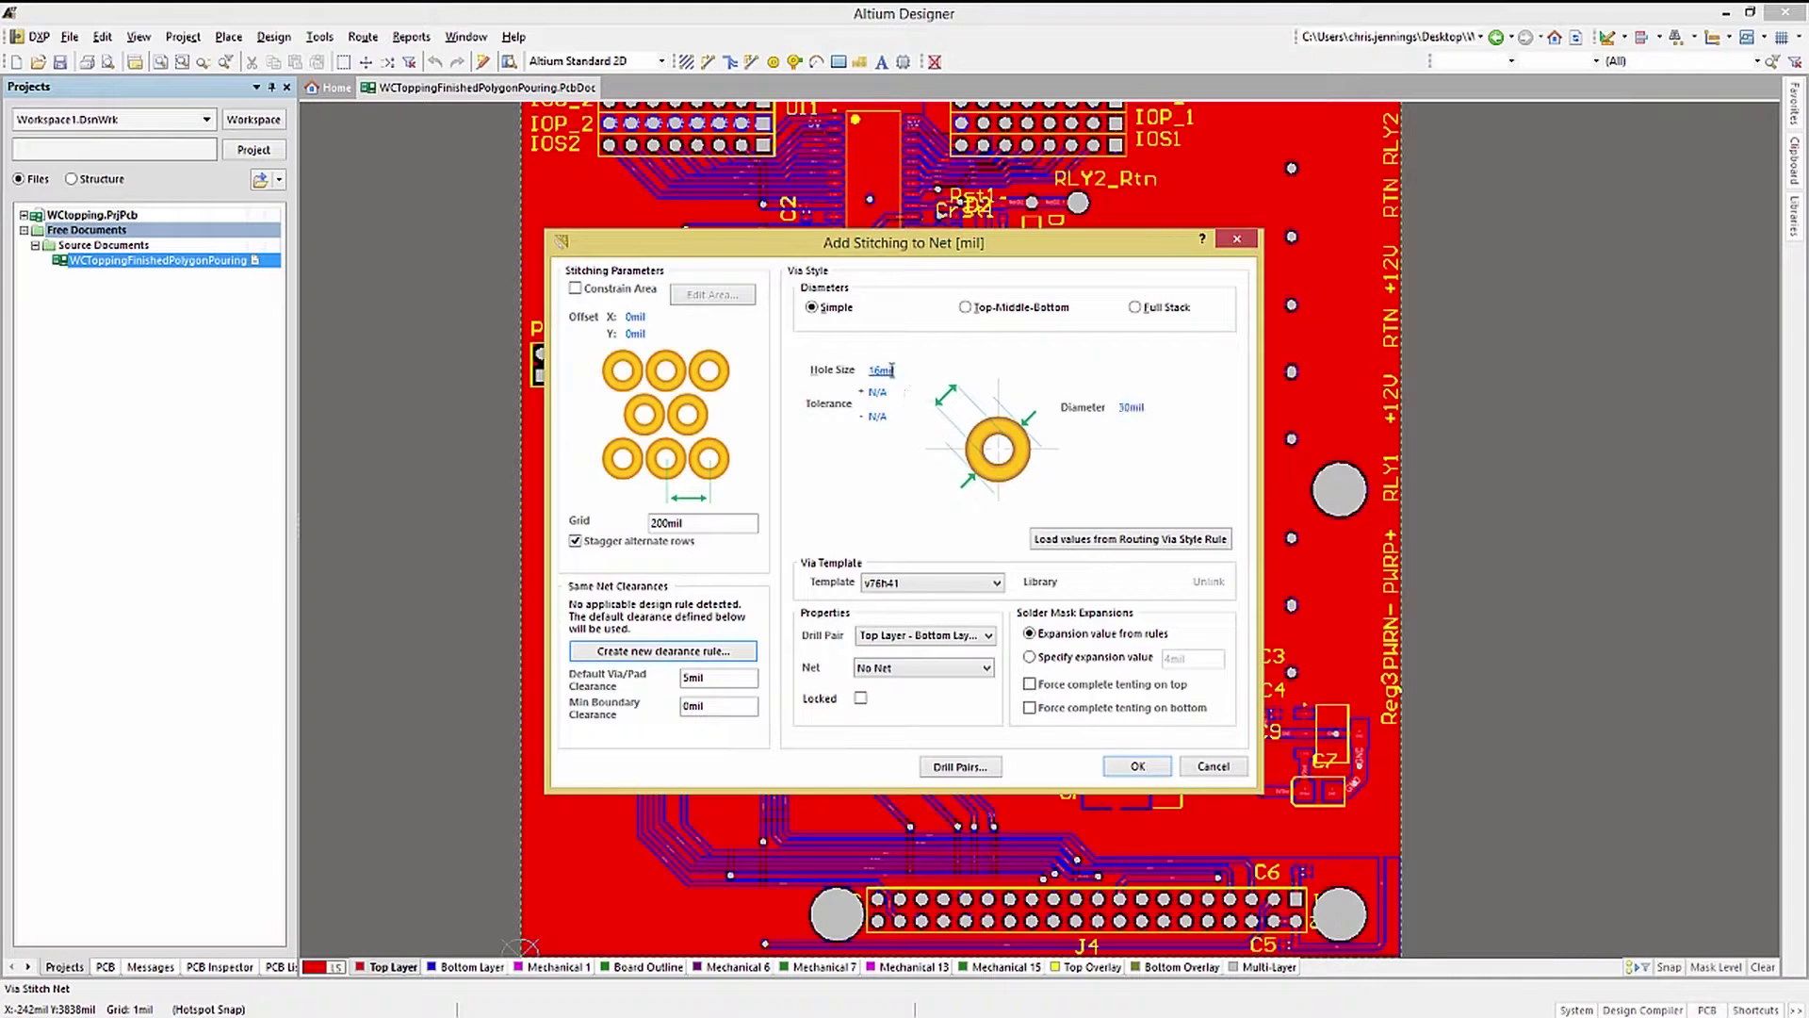
pyautogui.click(986, 671)
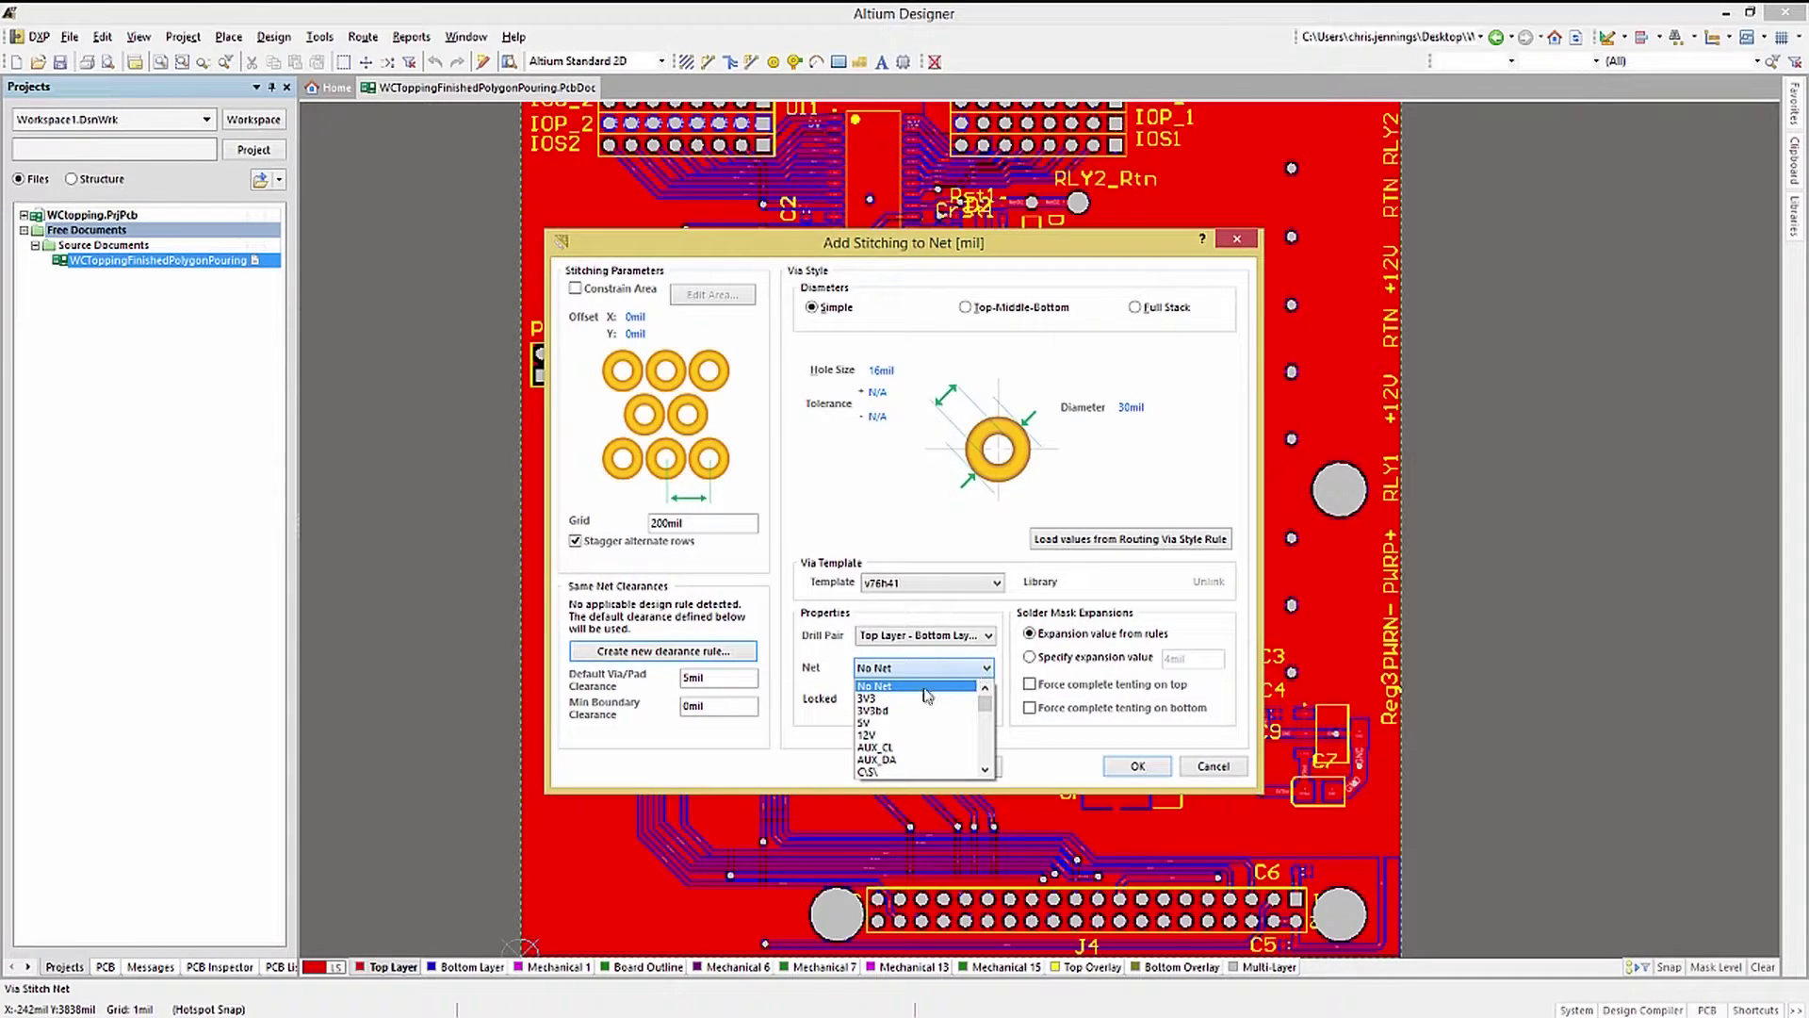
pyautogui.click(890, 722)
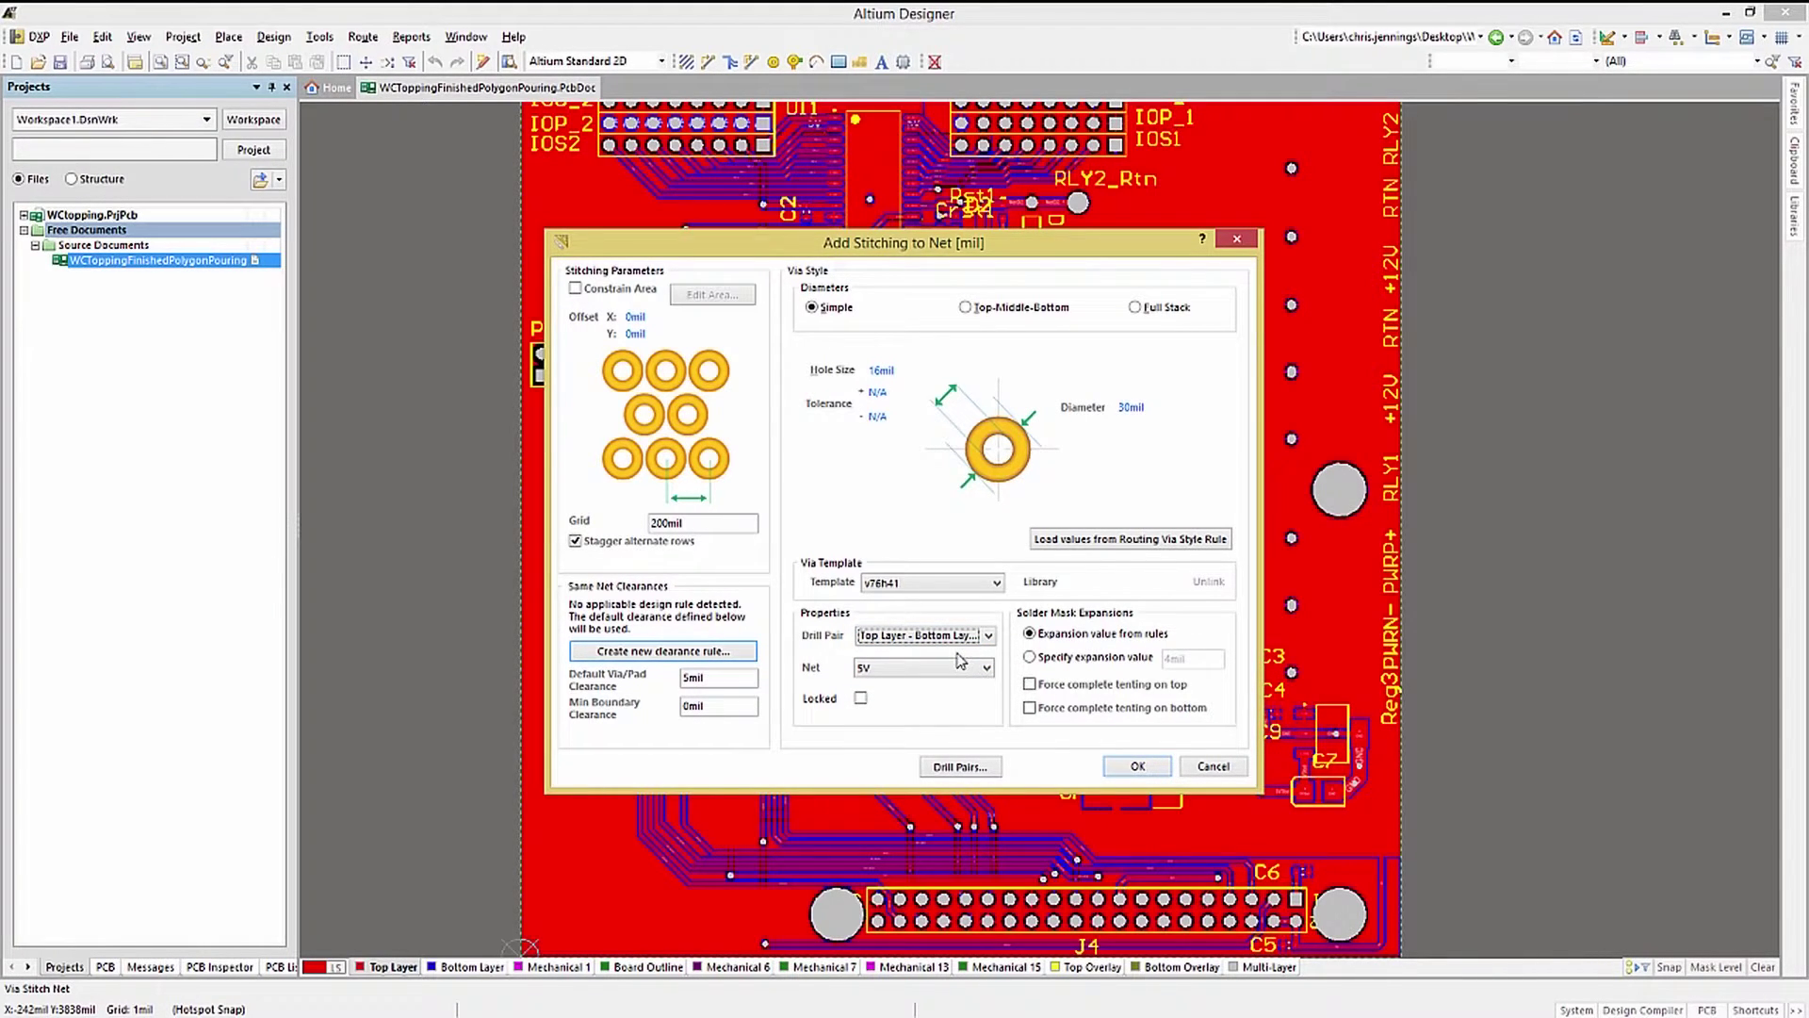
pyautogui.click(576, 542)
pyautogui.click(576, 542)
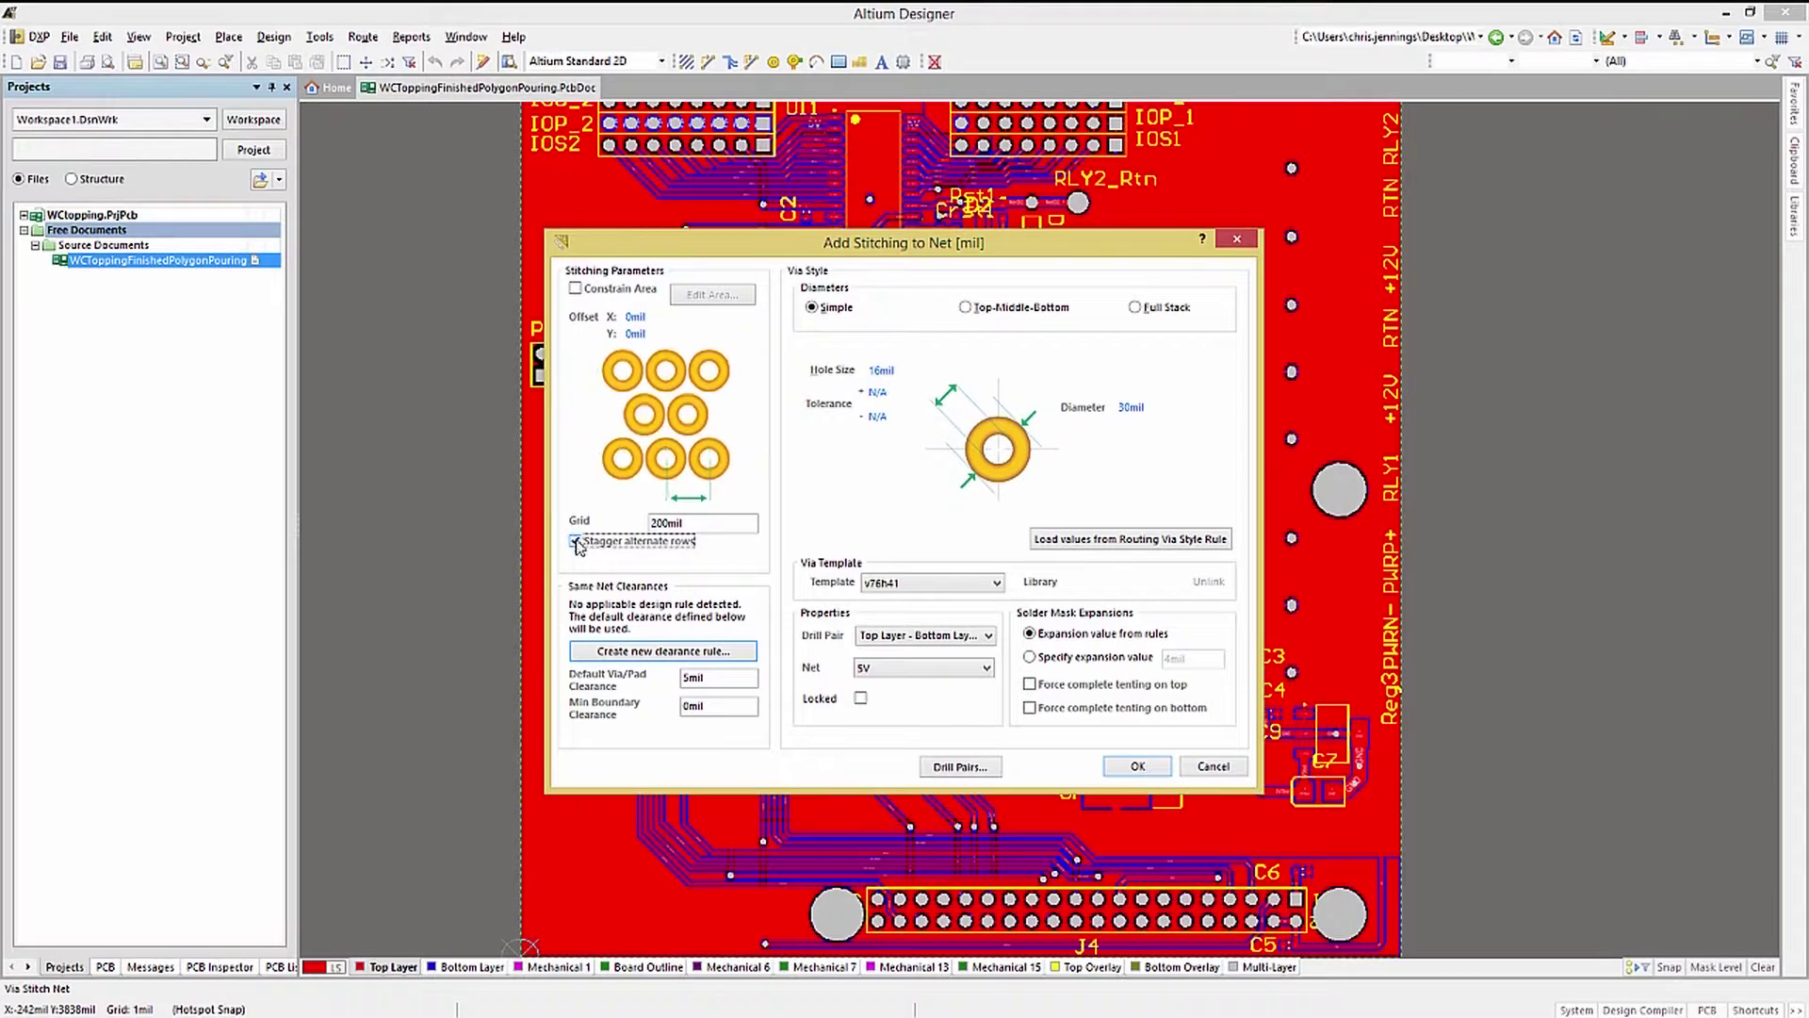
pyautogui.click(596, 296)
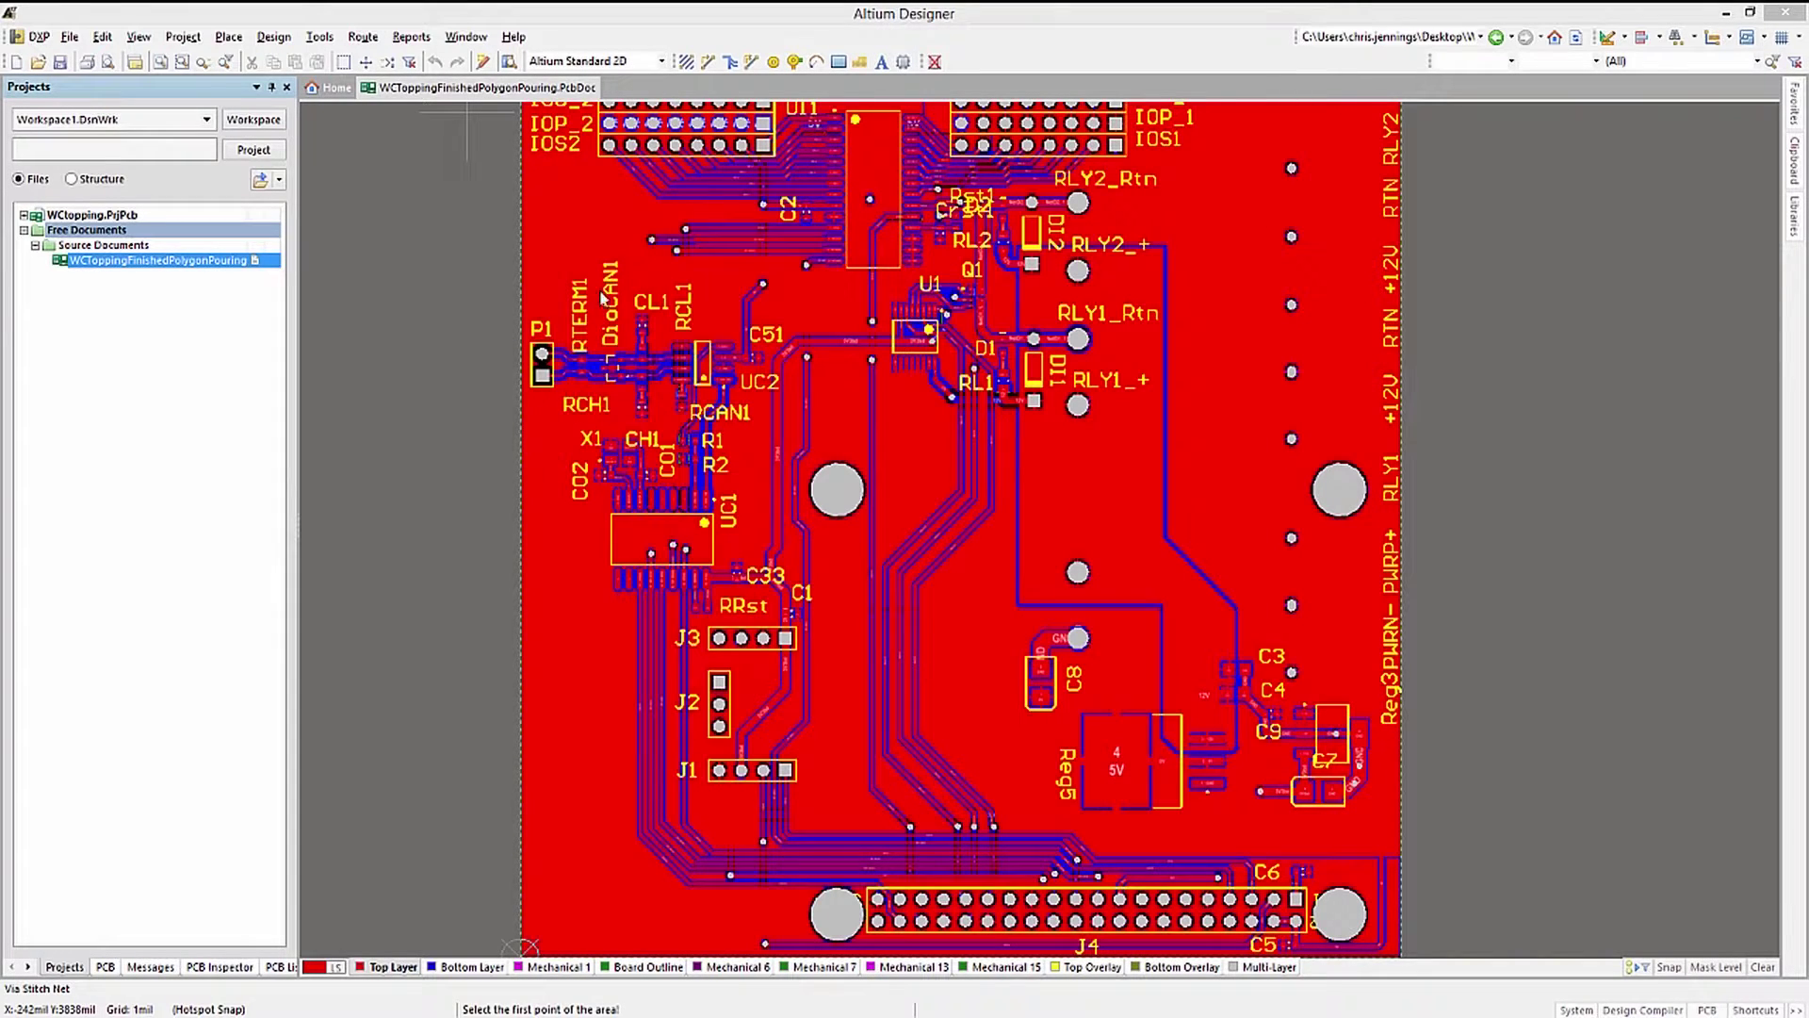
pyautogui.rightClick(826, 443)
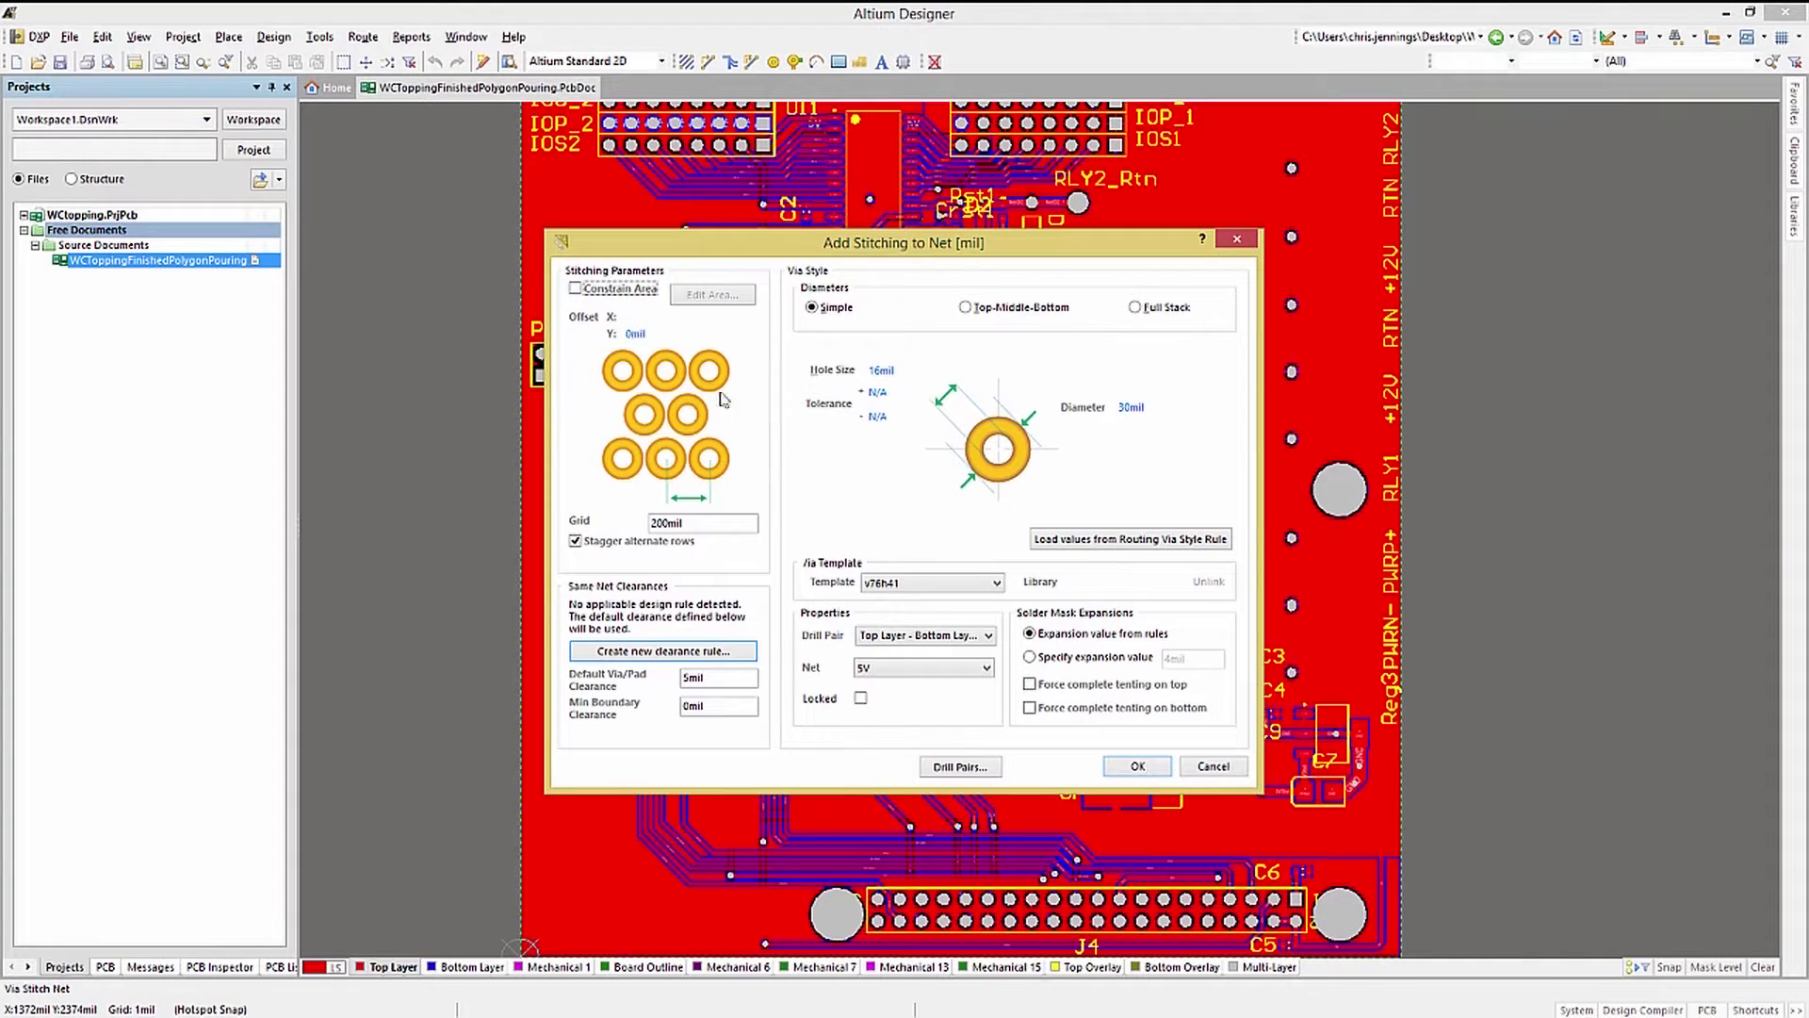
pyautogui.click(1136, 768)
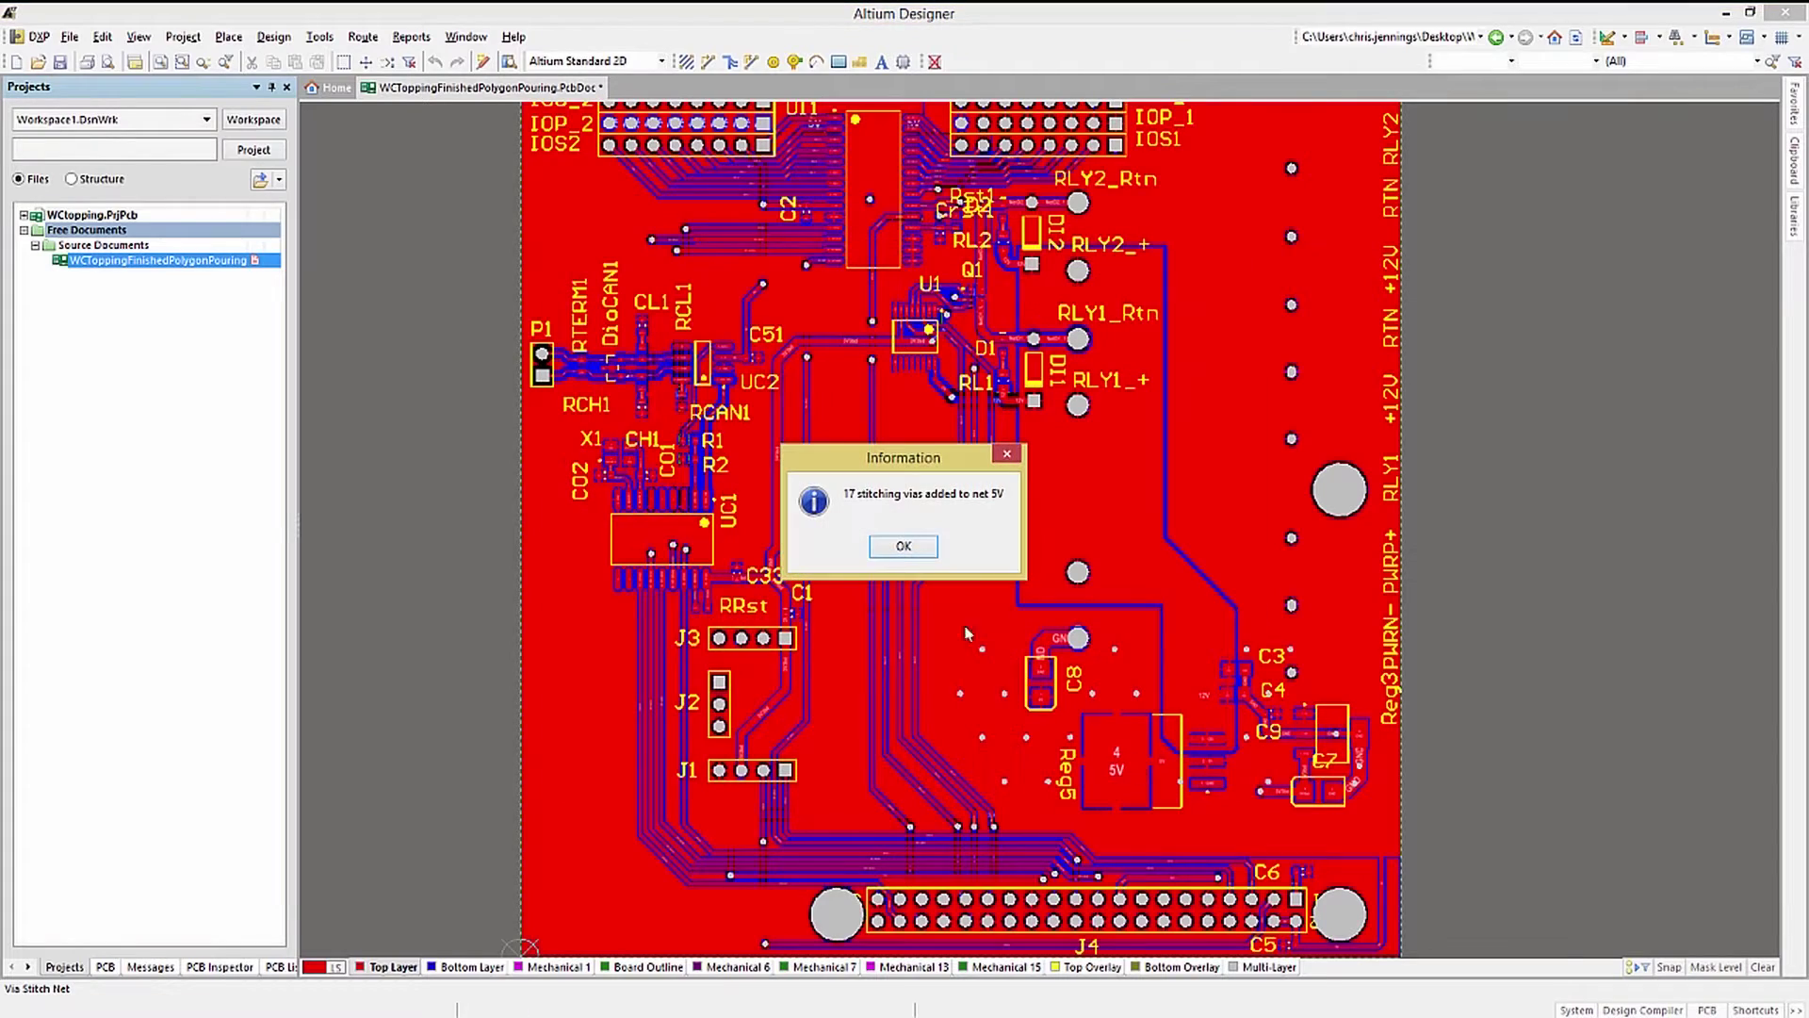
pyautogui.click(904, 546)
# Open RF_Chain\PCB1.PcbDoc from the recent documents list
pyautogui.keyDown('ctrl'); pyautogui.scroll(2, 1013, 755); pyautogui.keyUp('ctrl')
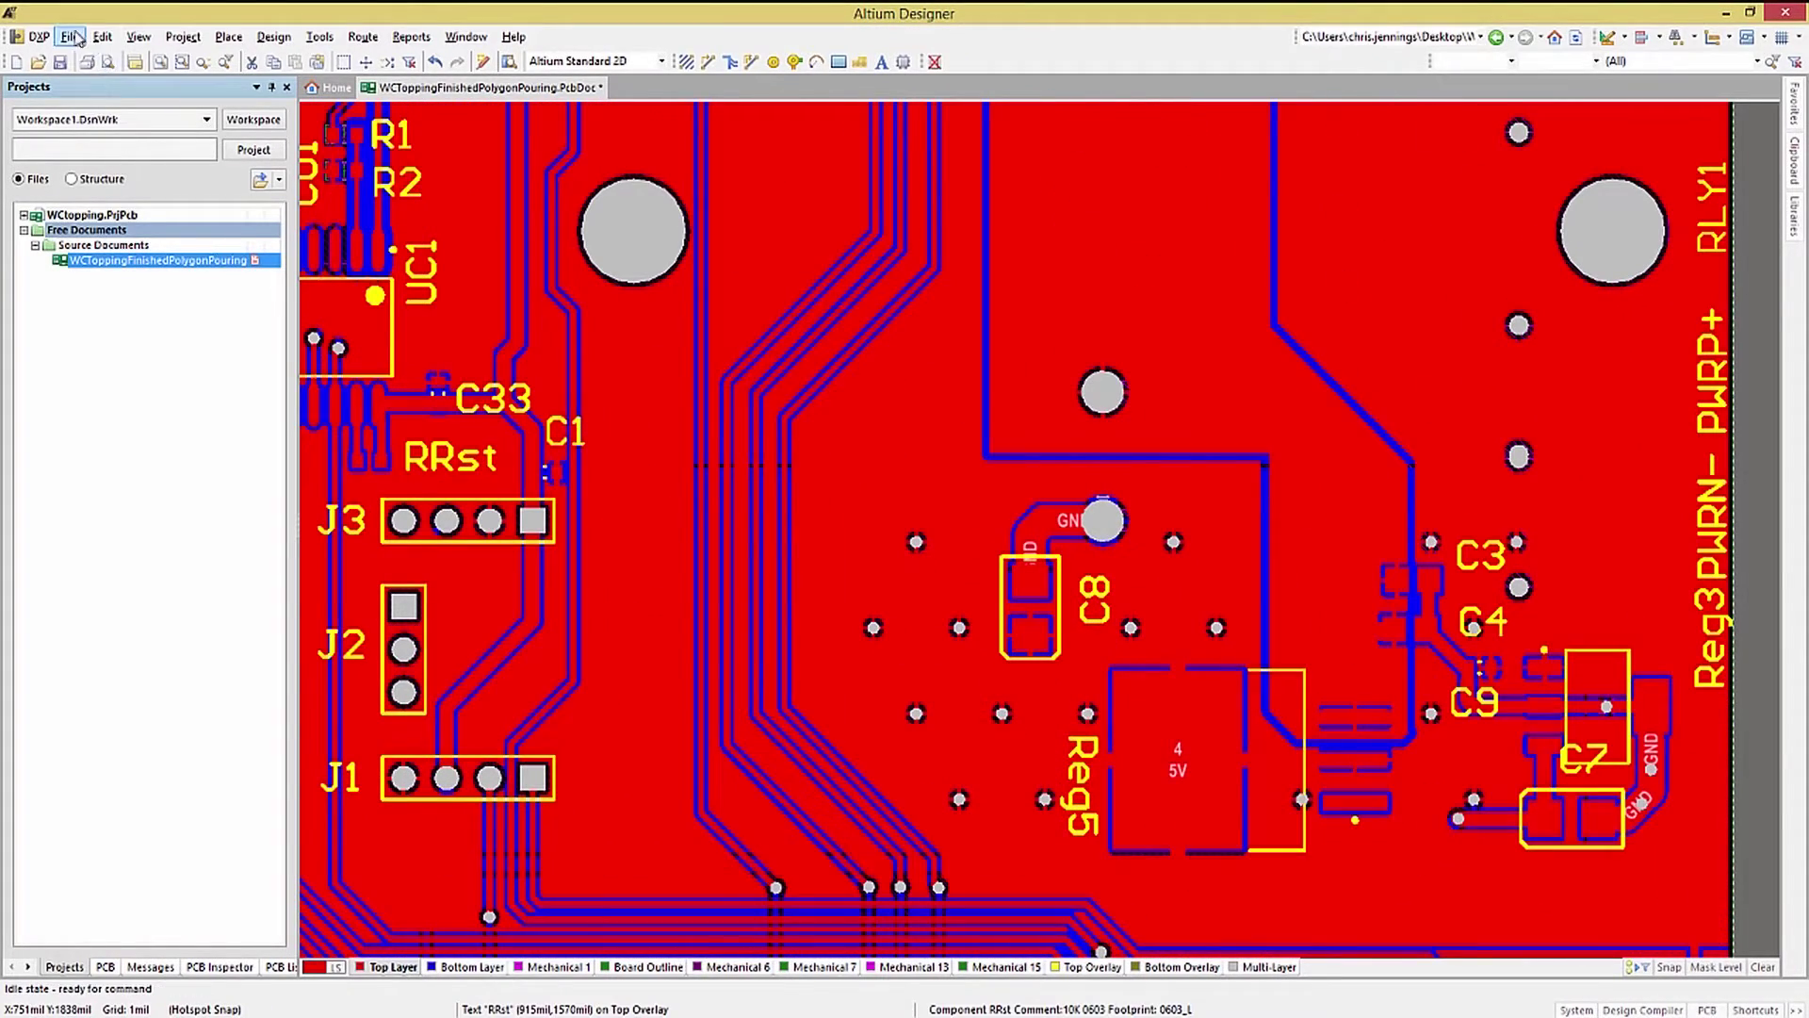
pyautogui.click(70, 36)
pyautogui.moveTo(179, 573)
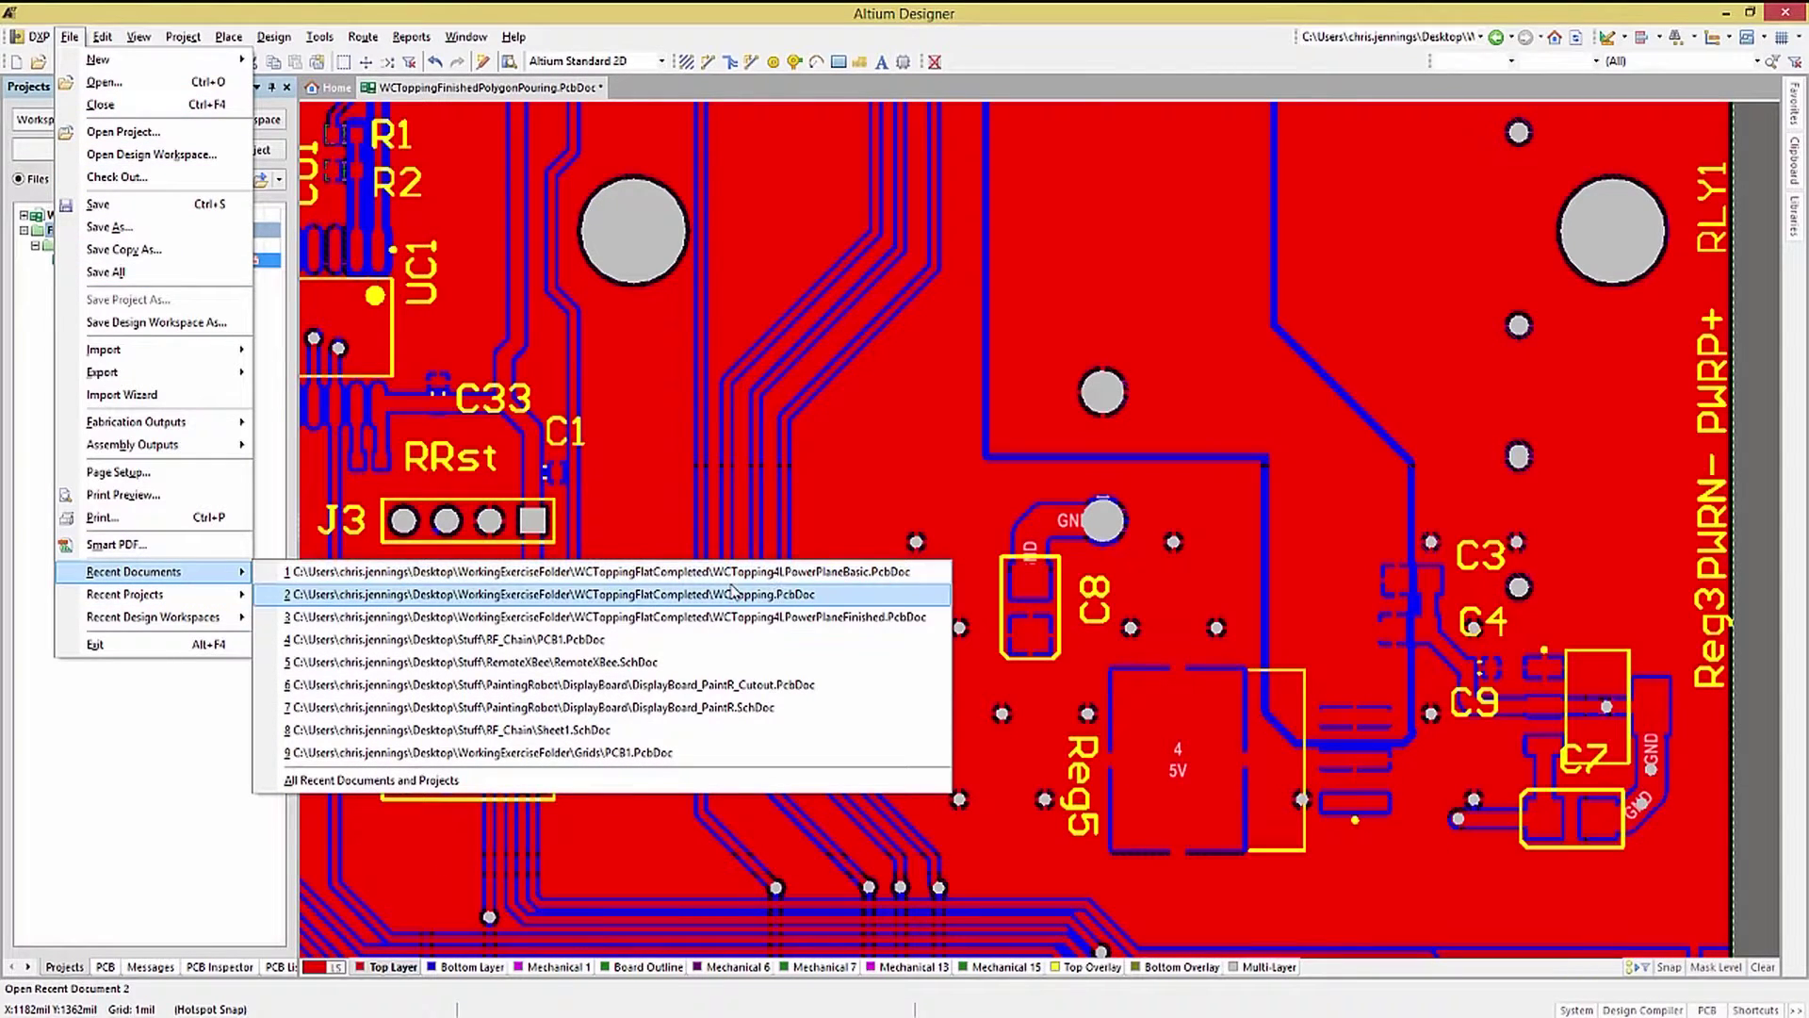
pyautogui.click(735, 640)
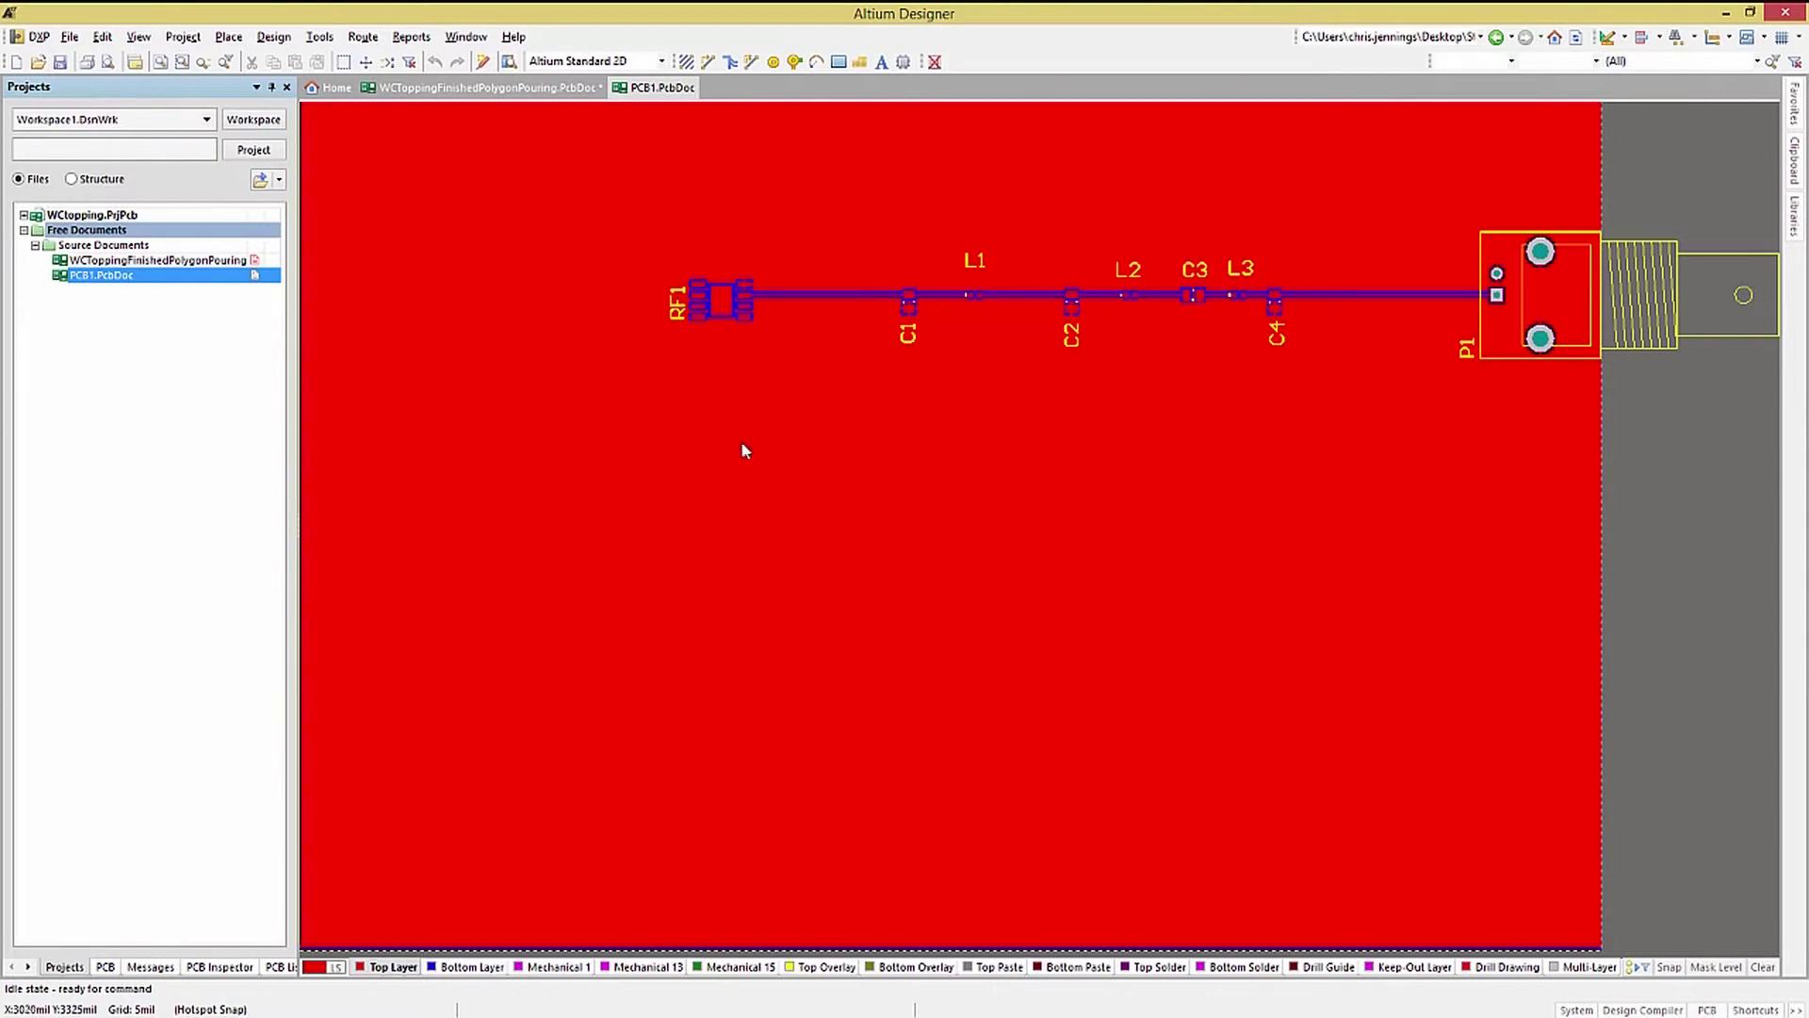
# Place two staggered rows of GND shielding vias along NetC1_2 between RF1 and L1
pyautogui.click(320, 38)
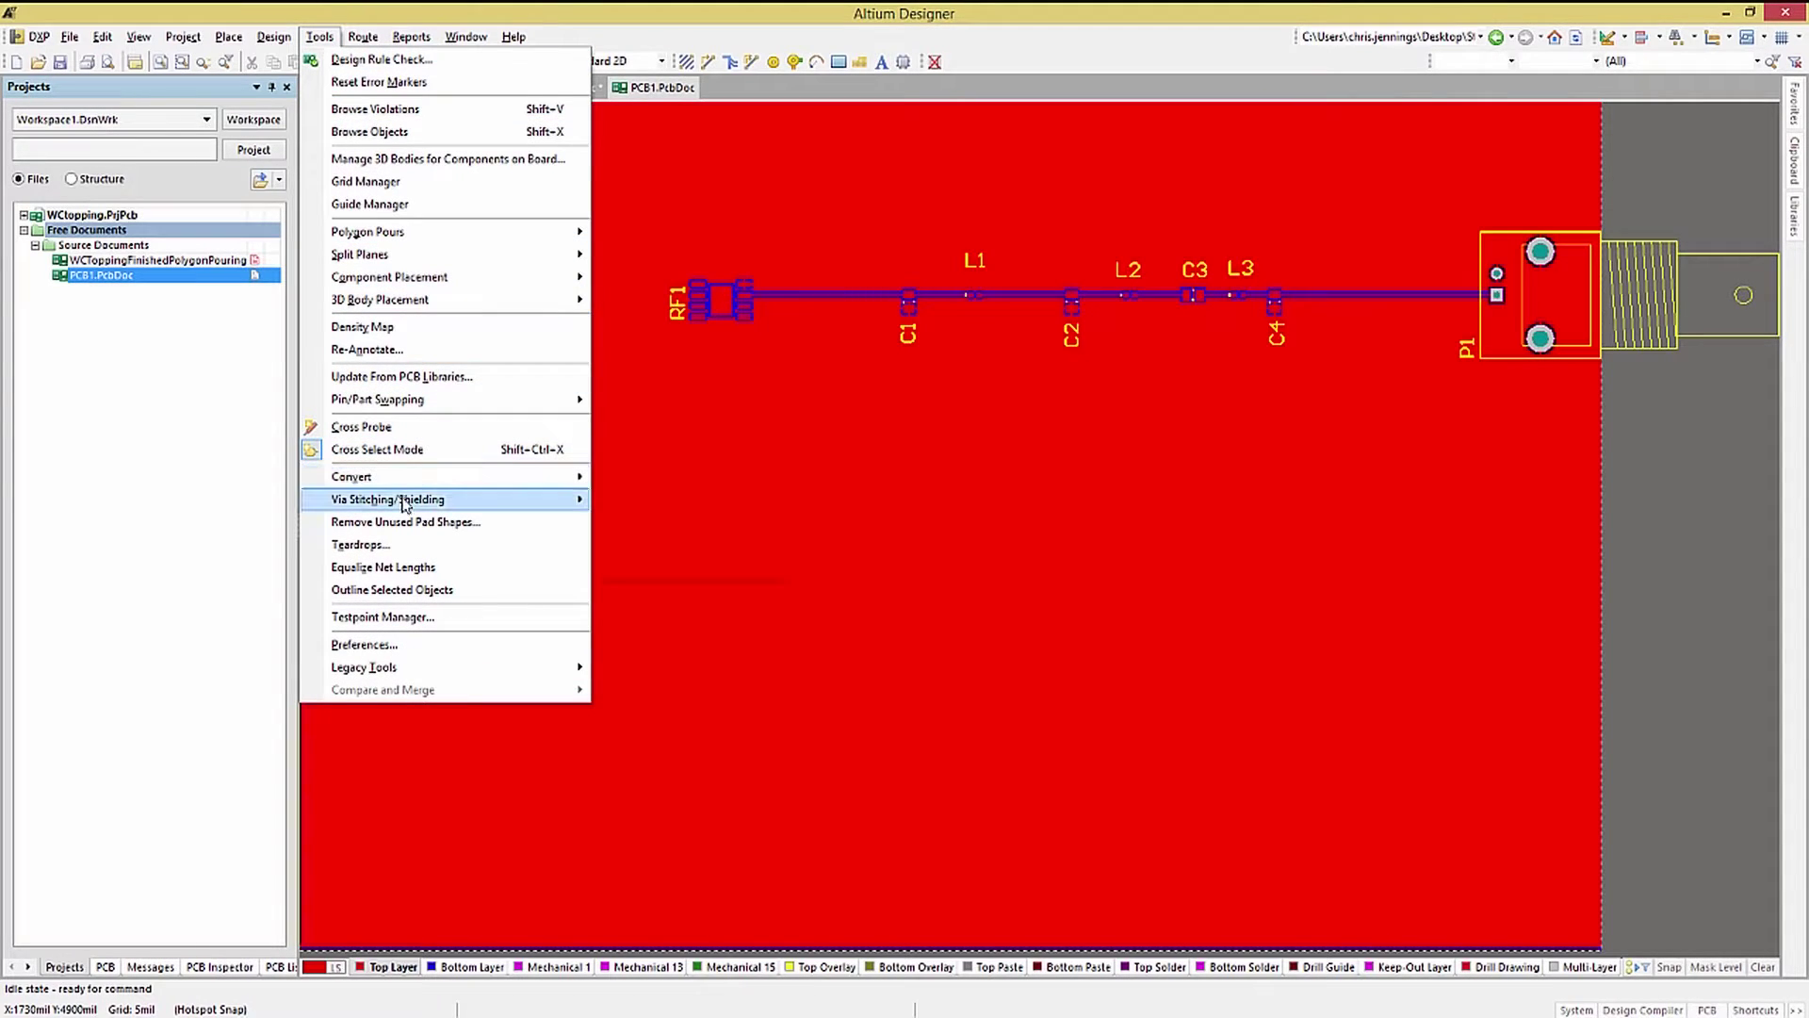
pyautogui.moveTo(532, 503)
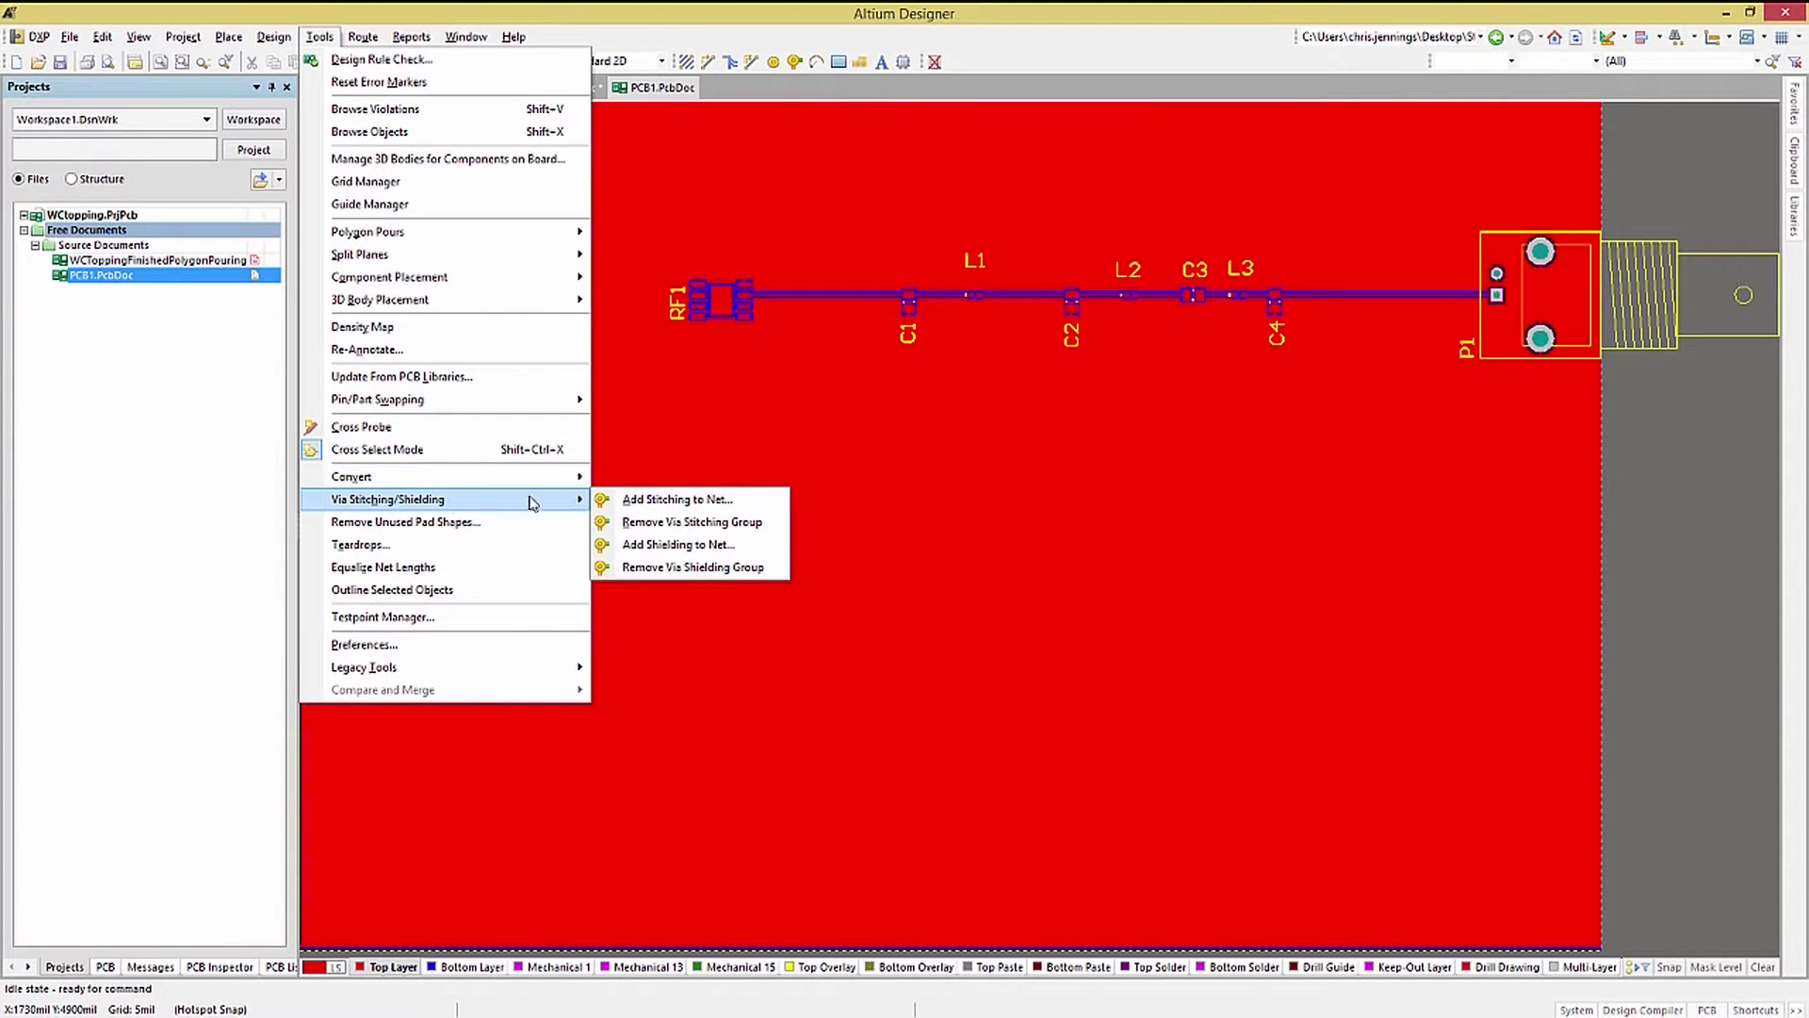
pyautogui.click(682, 545)
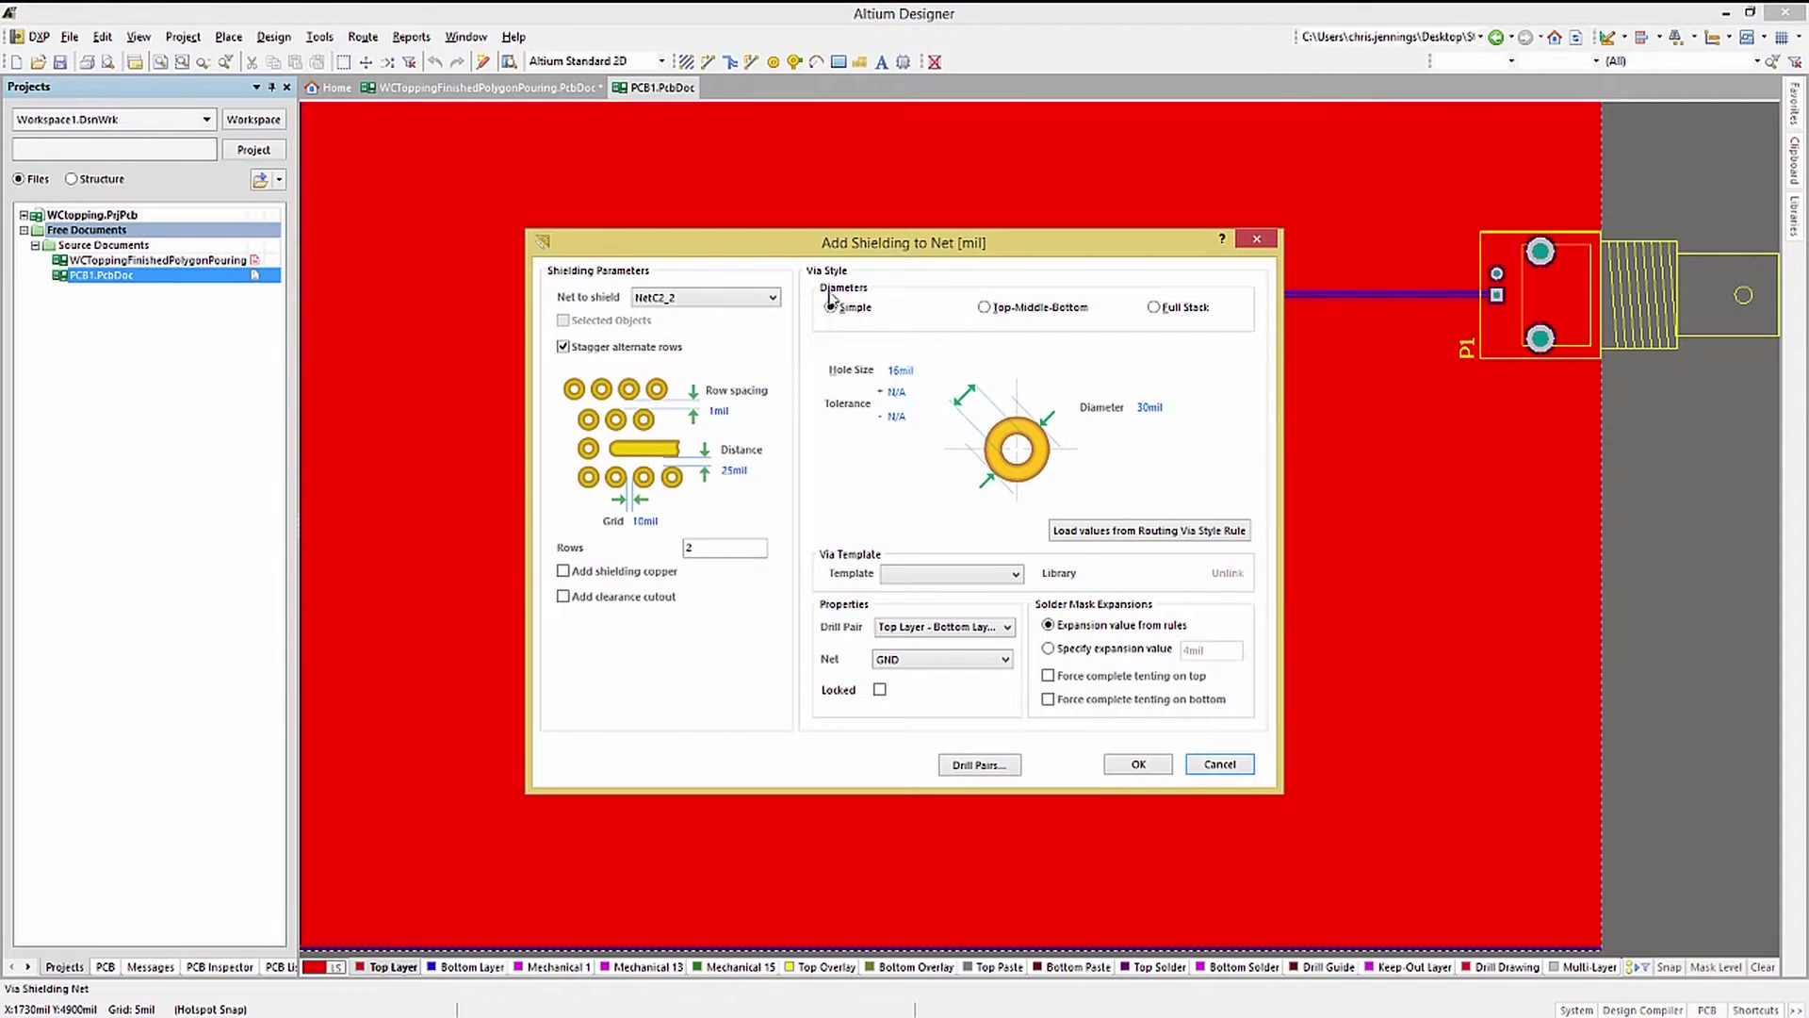
pyautogui.moveTo(1010, 255)
pyautogui.mouseDown()
pyautogui.moveTo(998, 323)
pyautogui.moveTo(940, 380)
pyautogui.mouseUp()
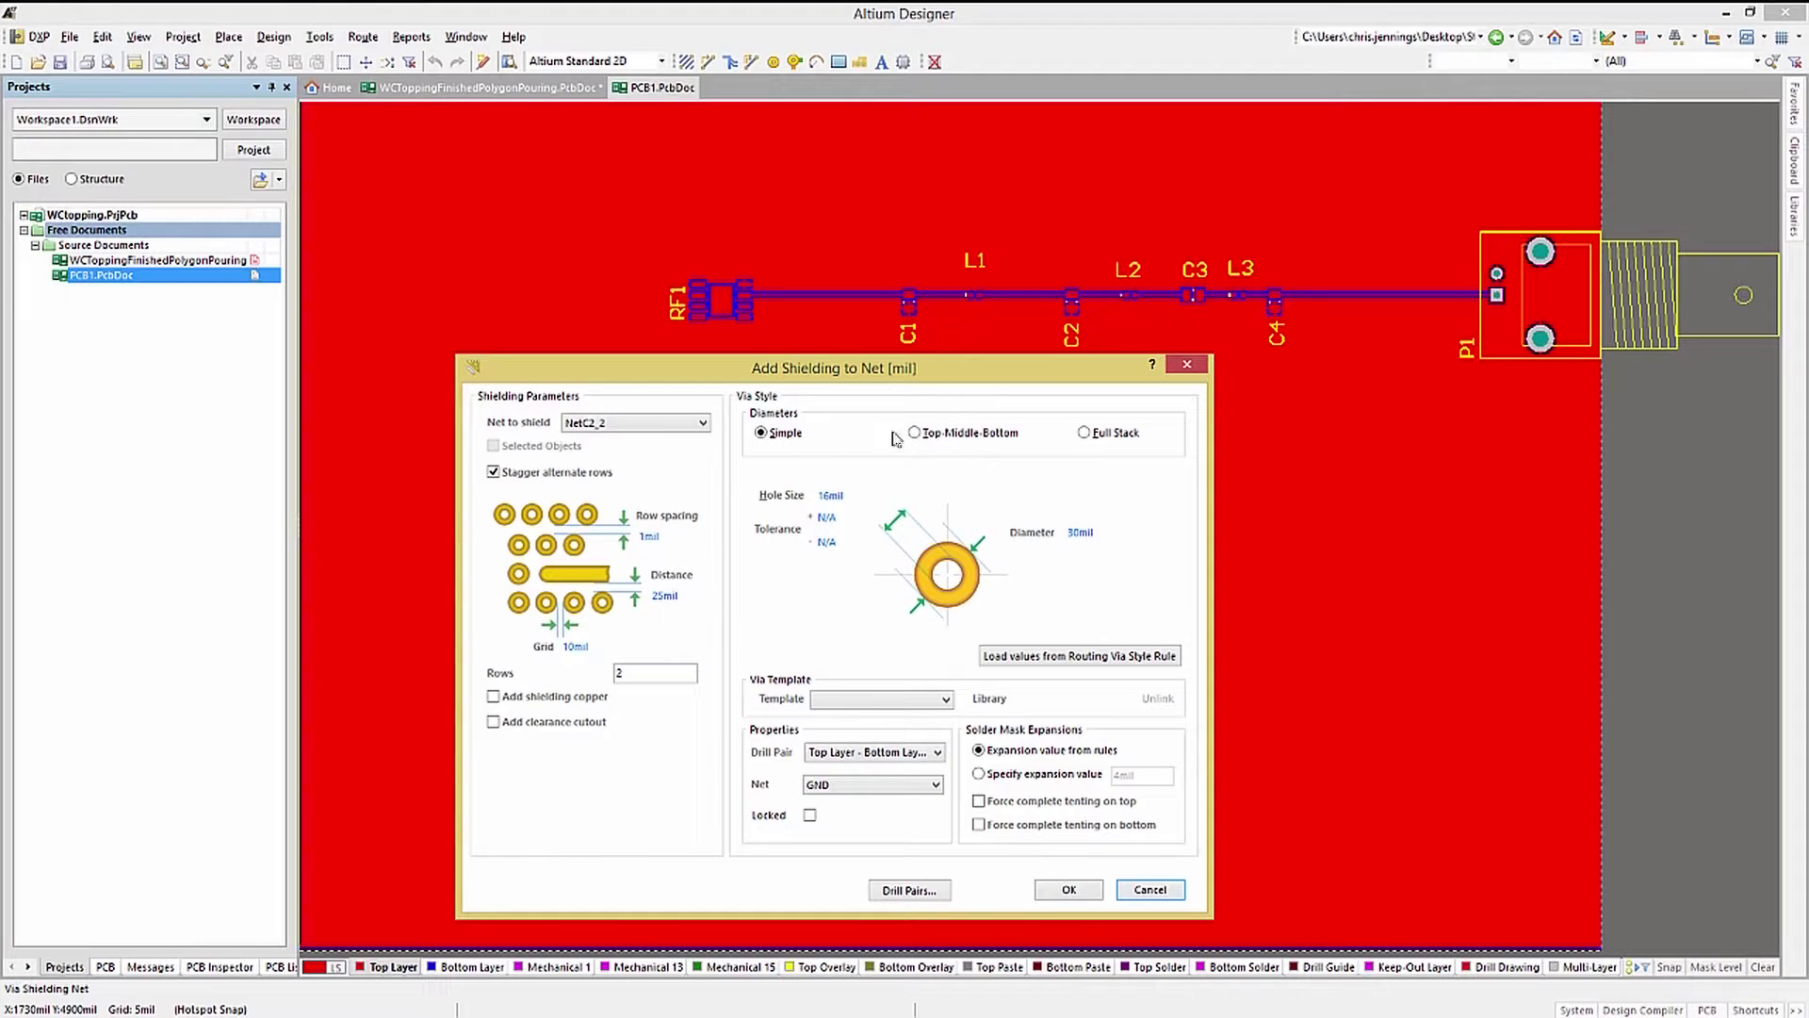
pyautogui.click(702, 427)
pyautogui.click(702, 427)
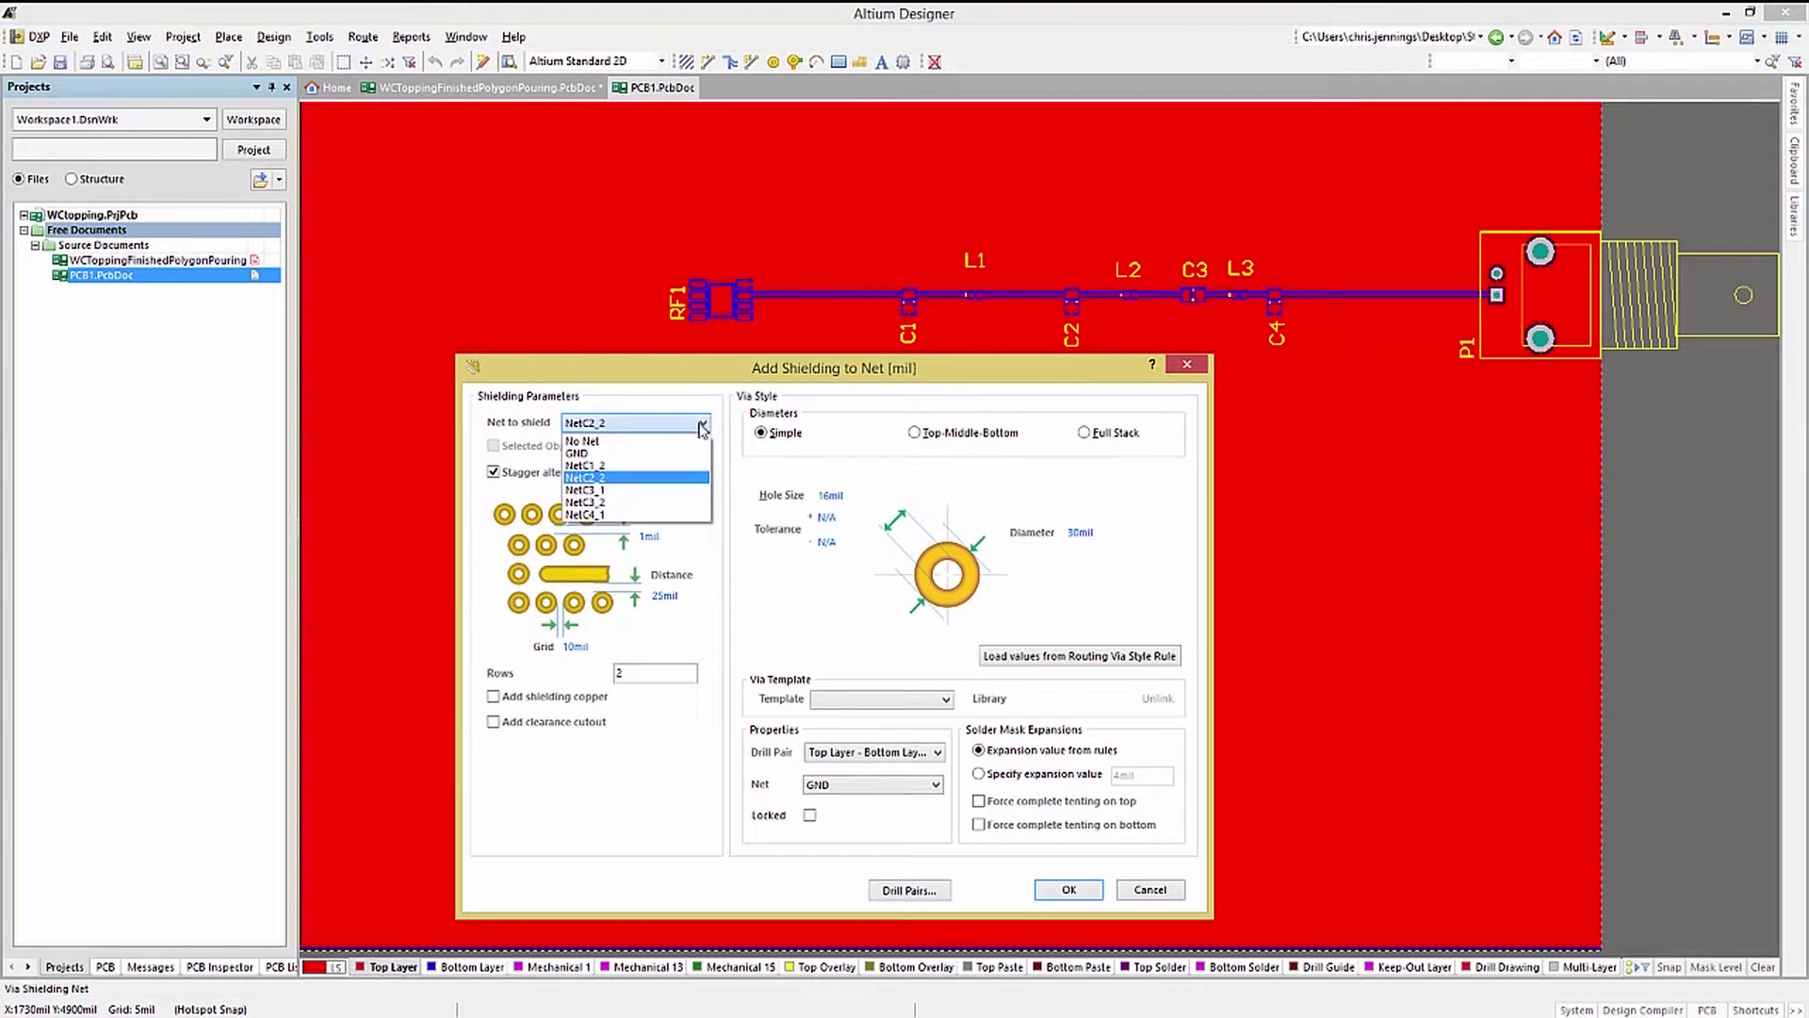
pyautogui.click(621, 467)
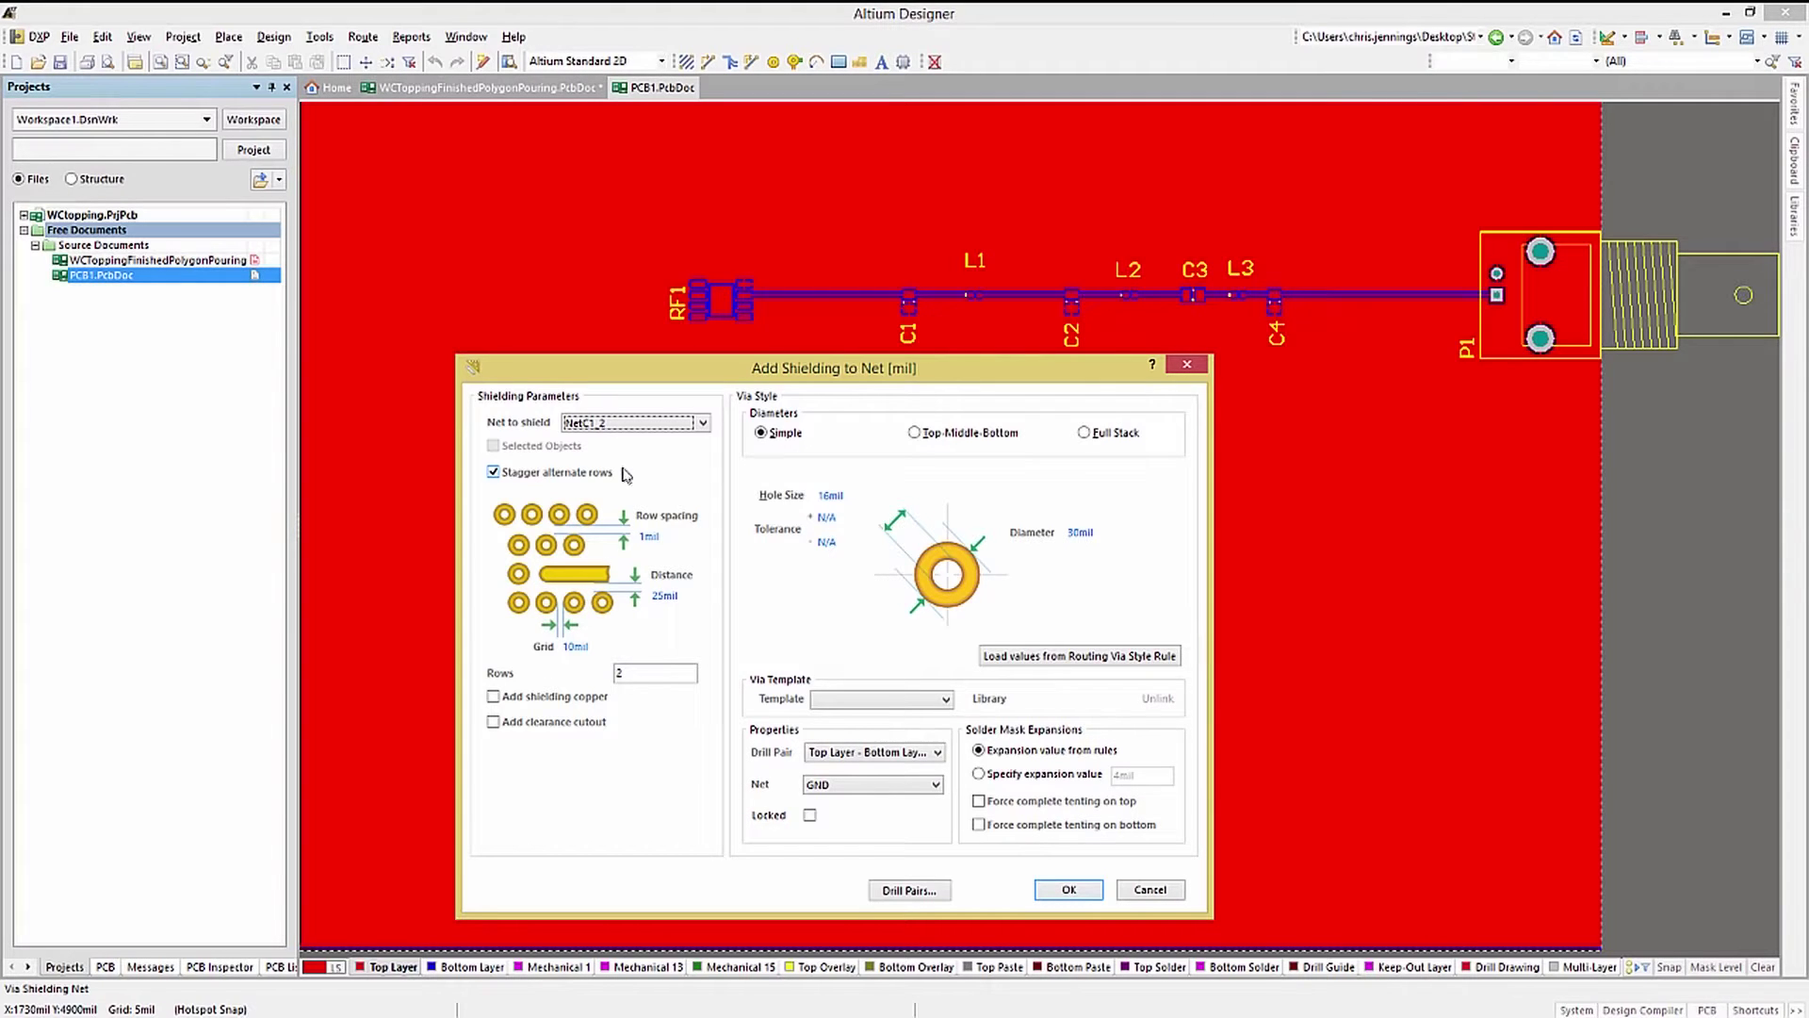
pyautogui.click(1070, 890)
pyautogui.click(900, 547)
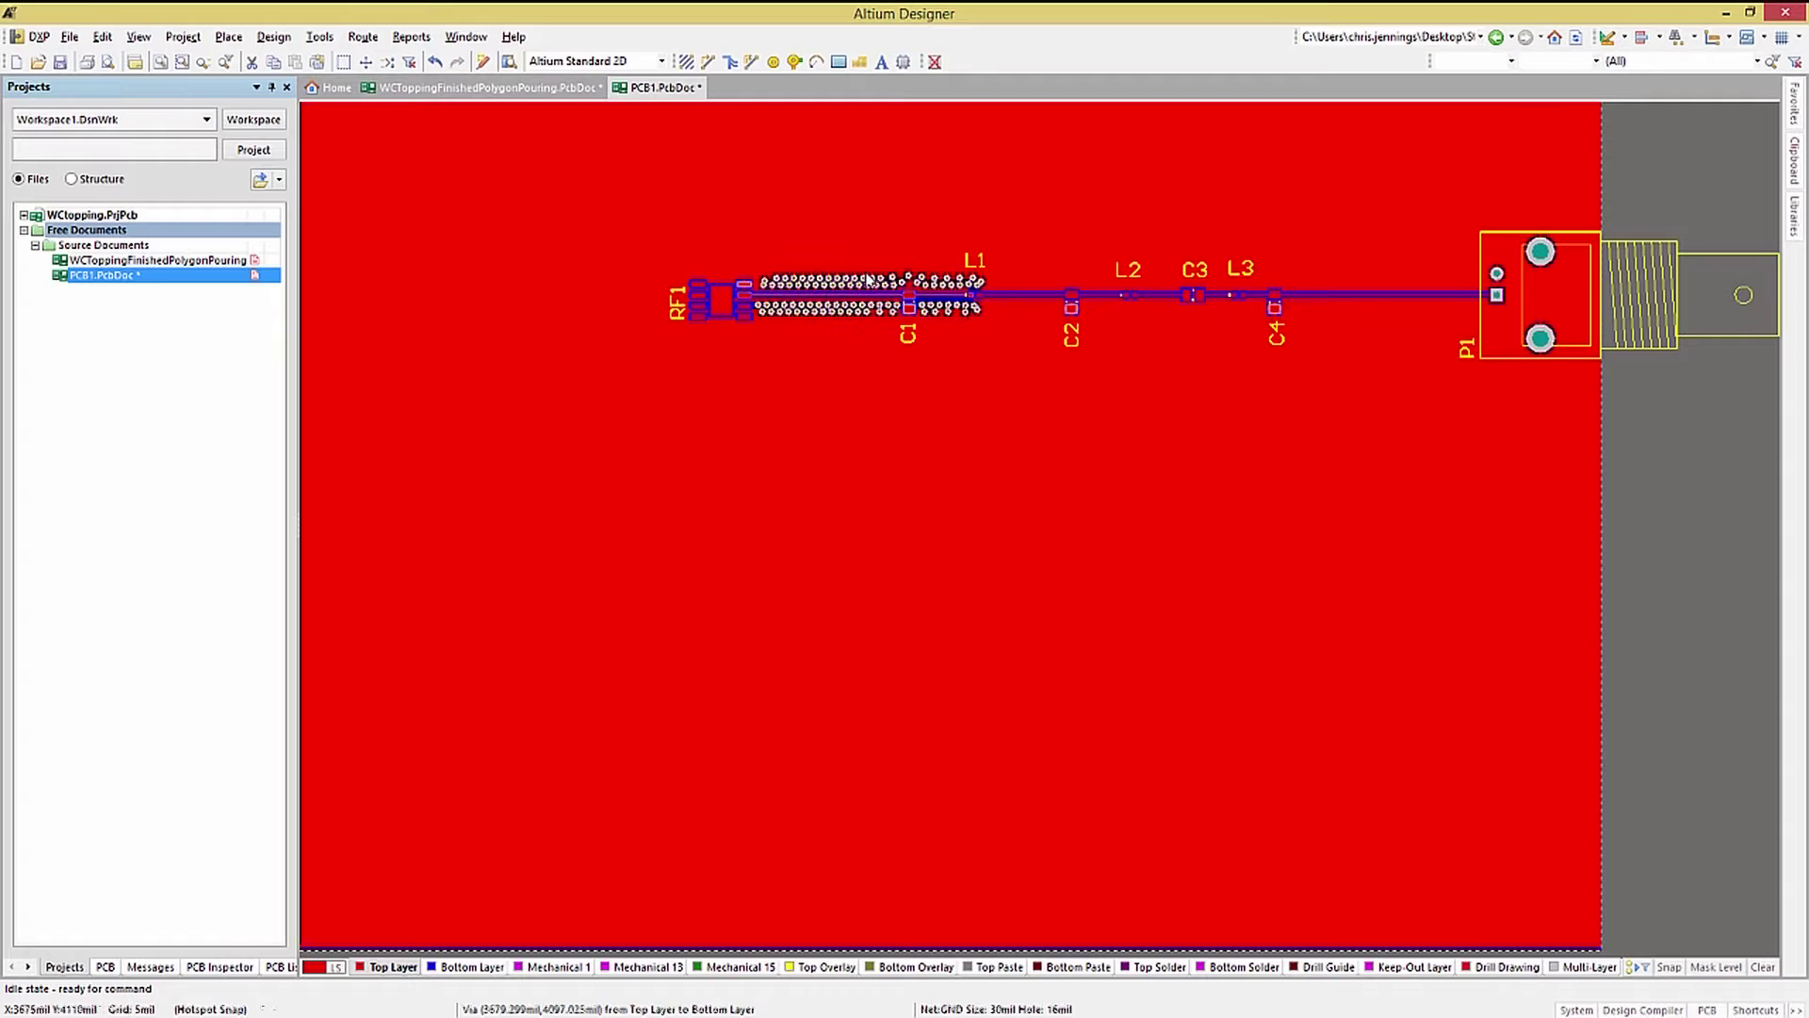
# Select the RFchain net class and shield its selected traces with 215 GND vias
pyautogui.click(105, 966)
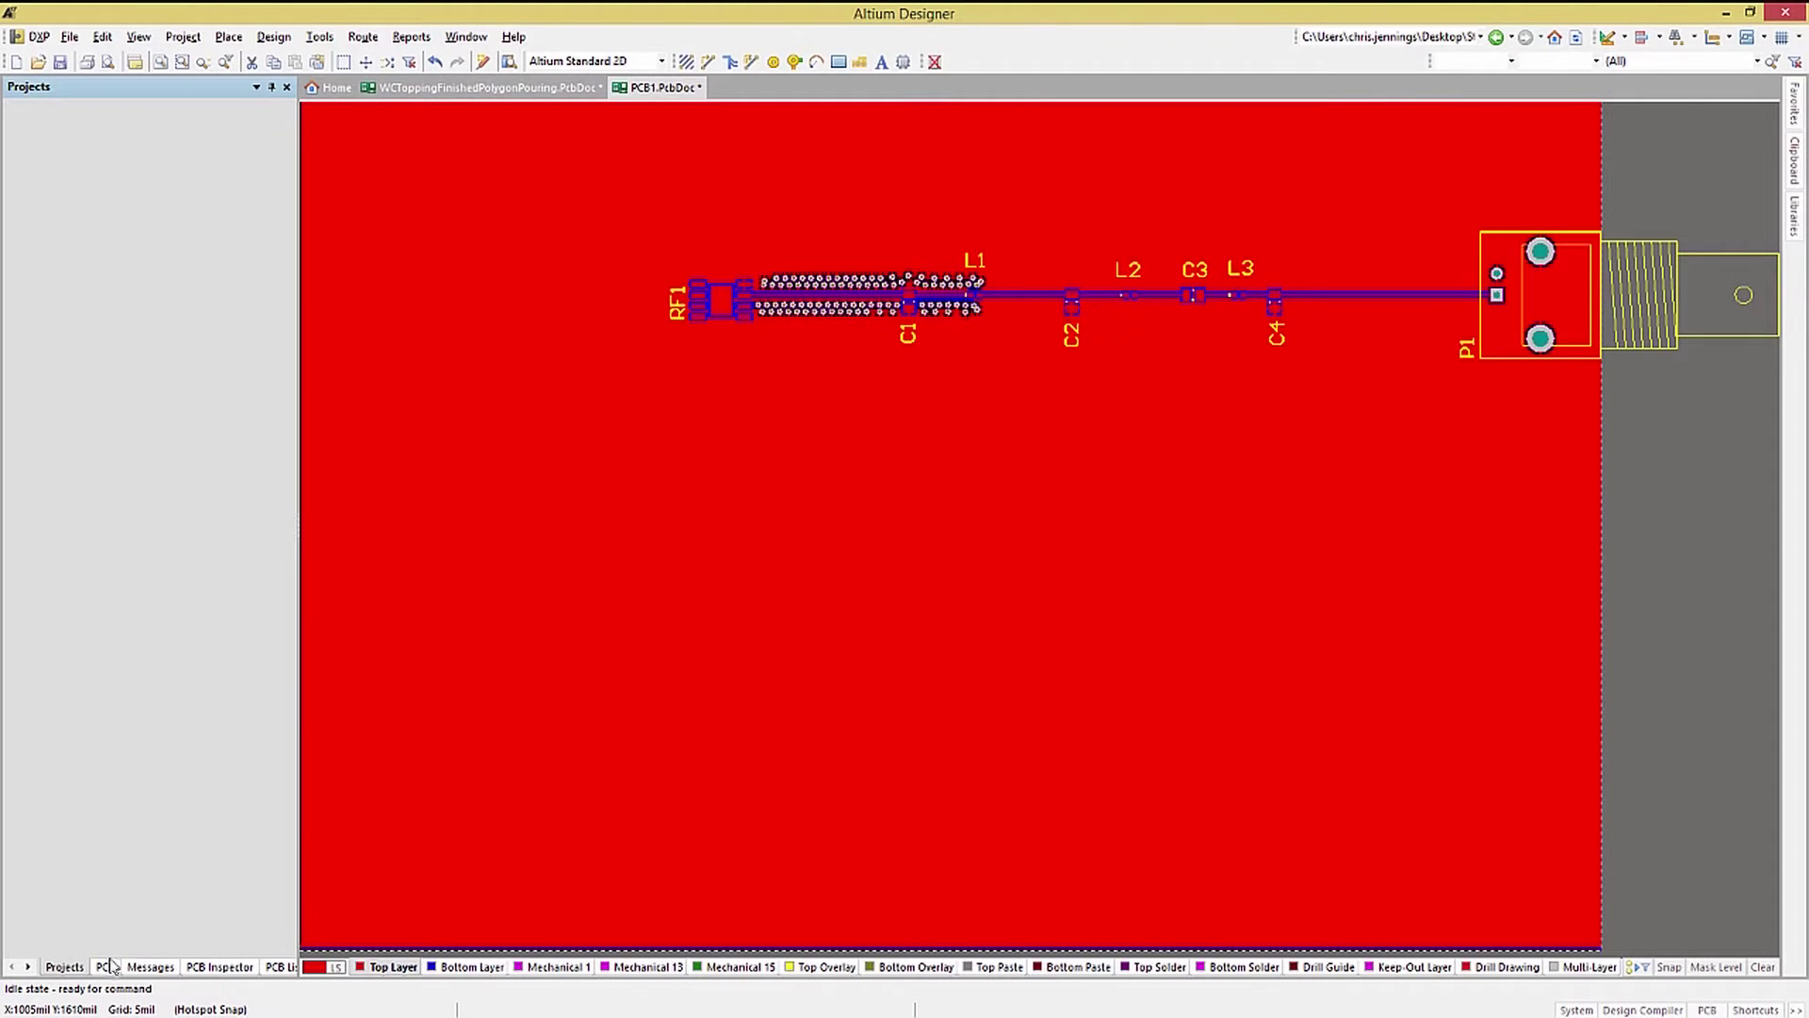
pyautogui.click(37, 208)
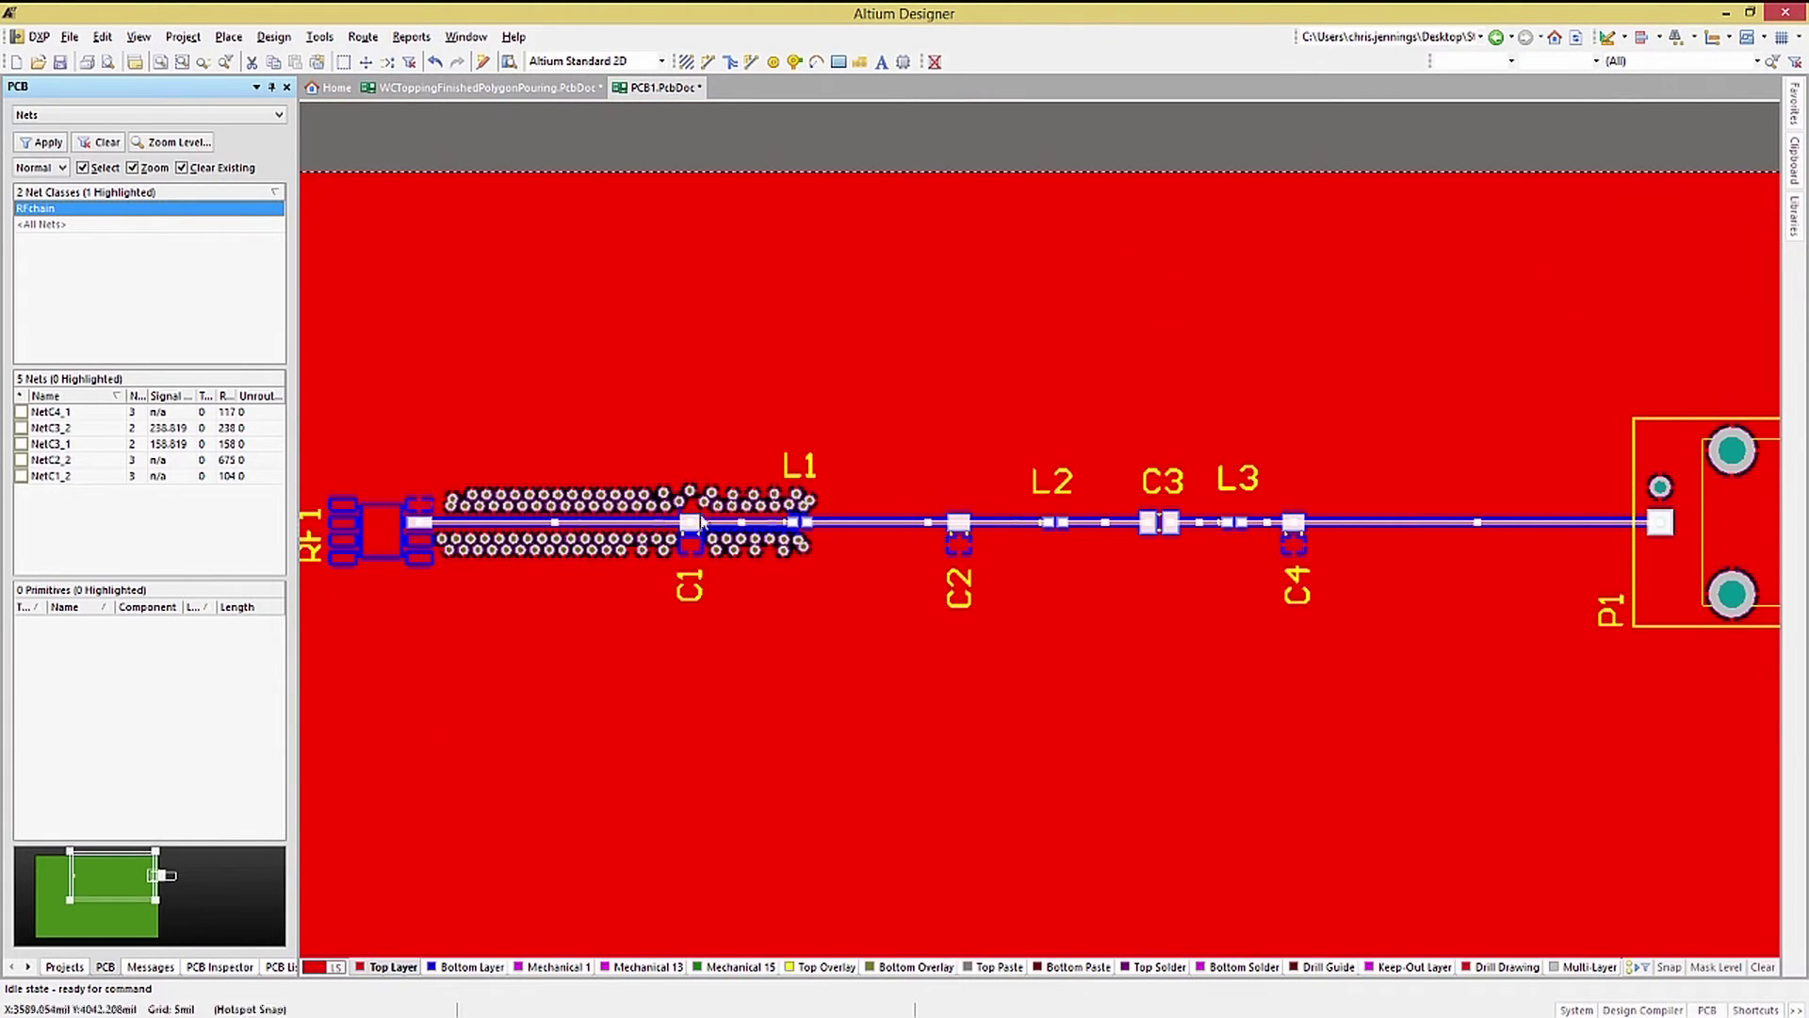
pyautogui.click(320, 37)
pyautogui.moveTo(386, 499)
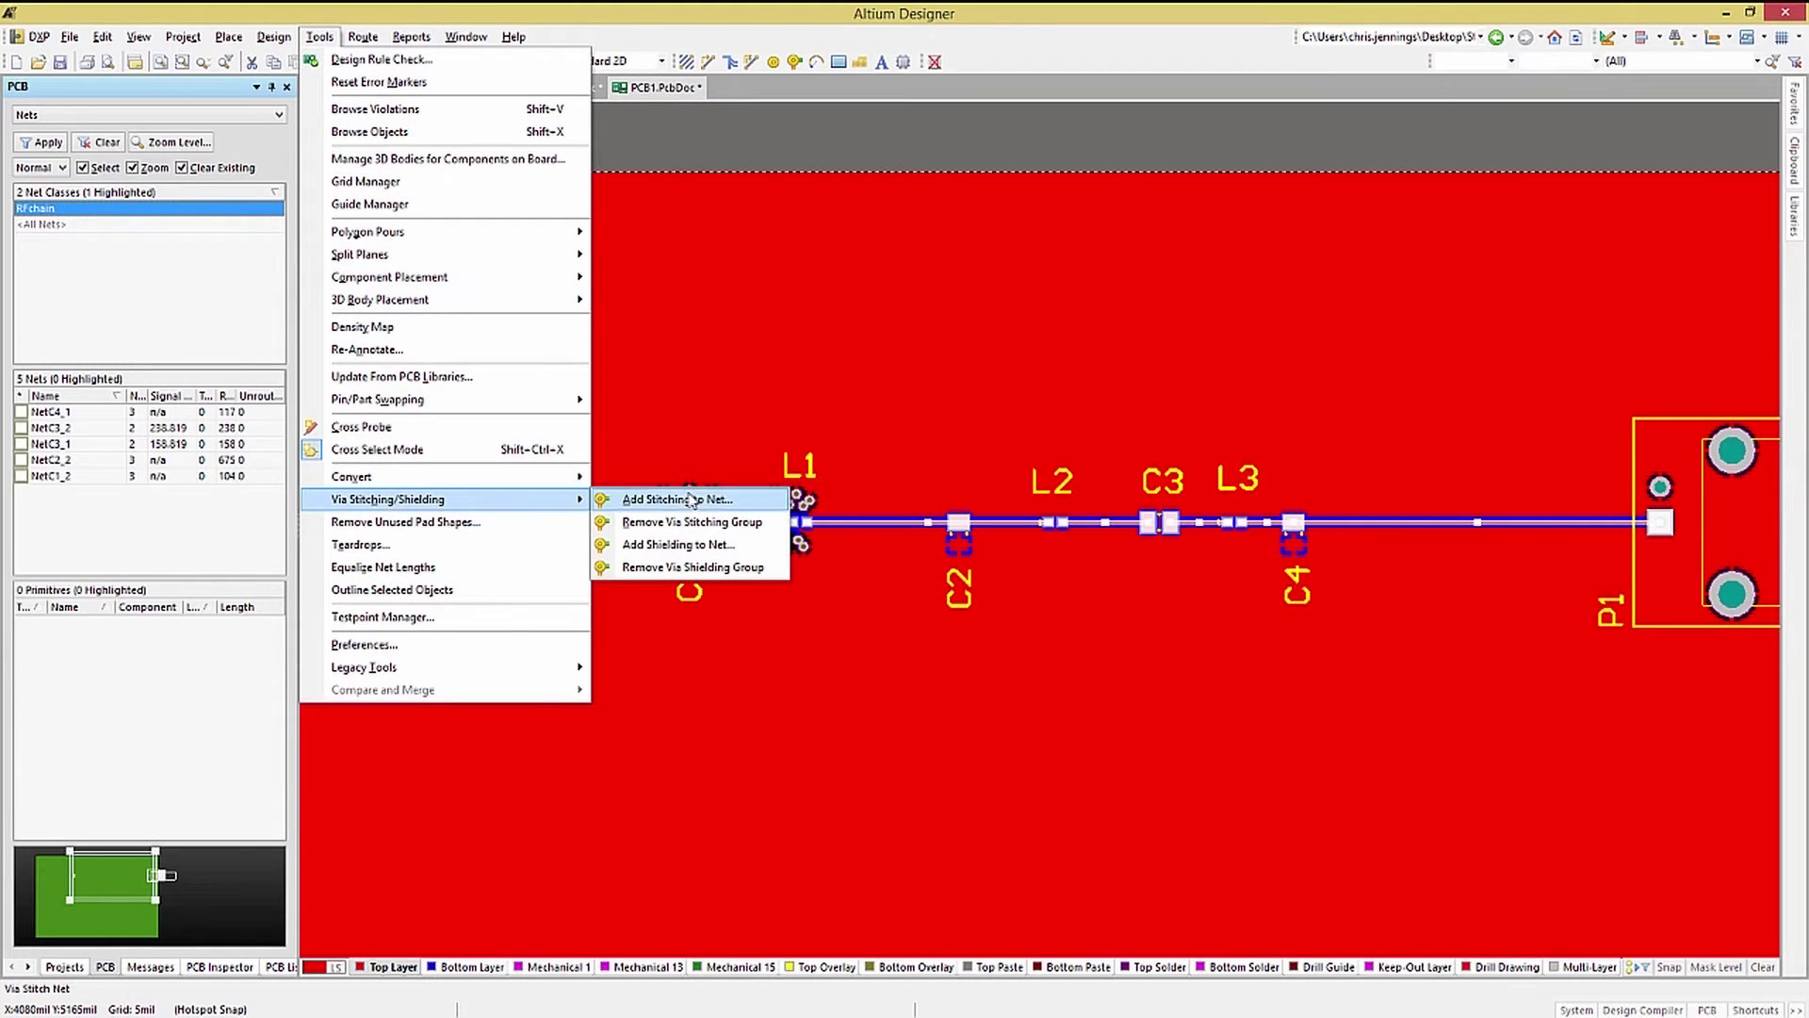
pyautogui.click(697, 544)
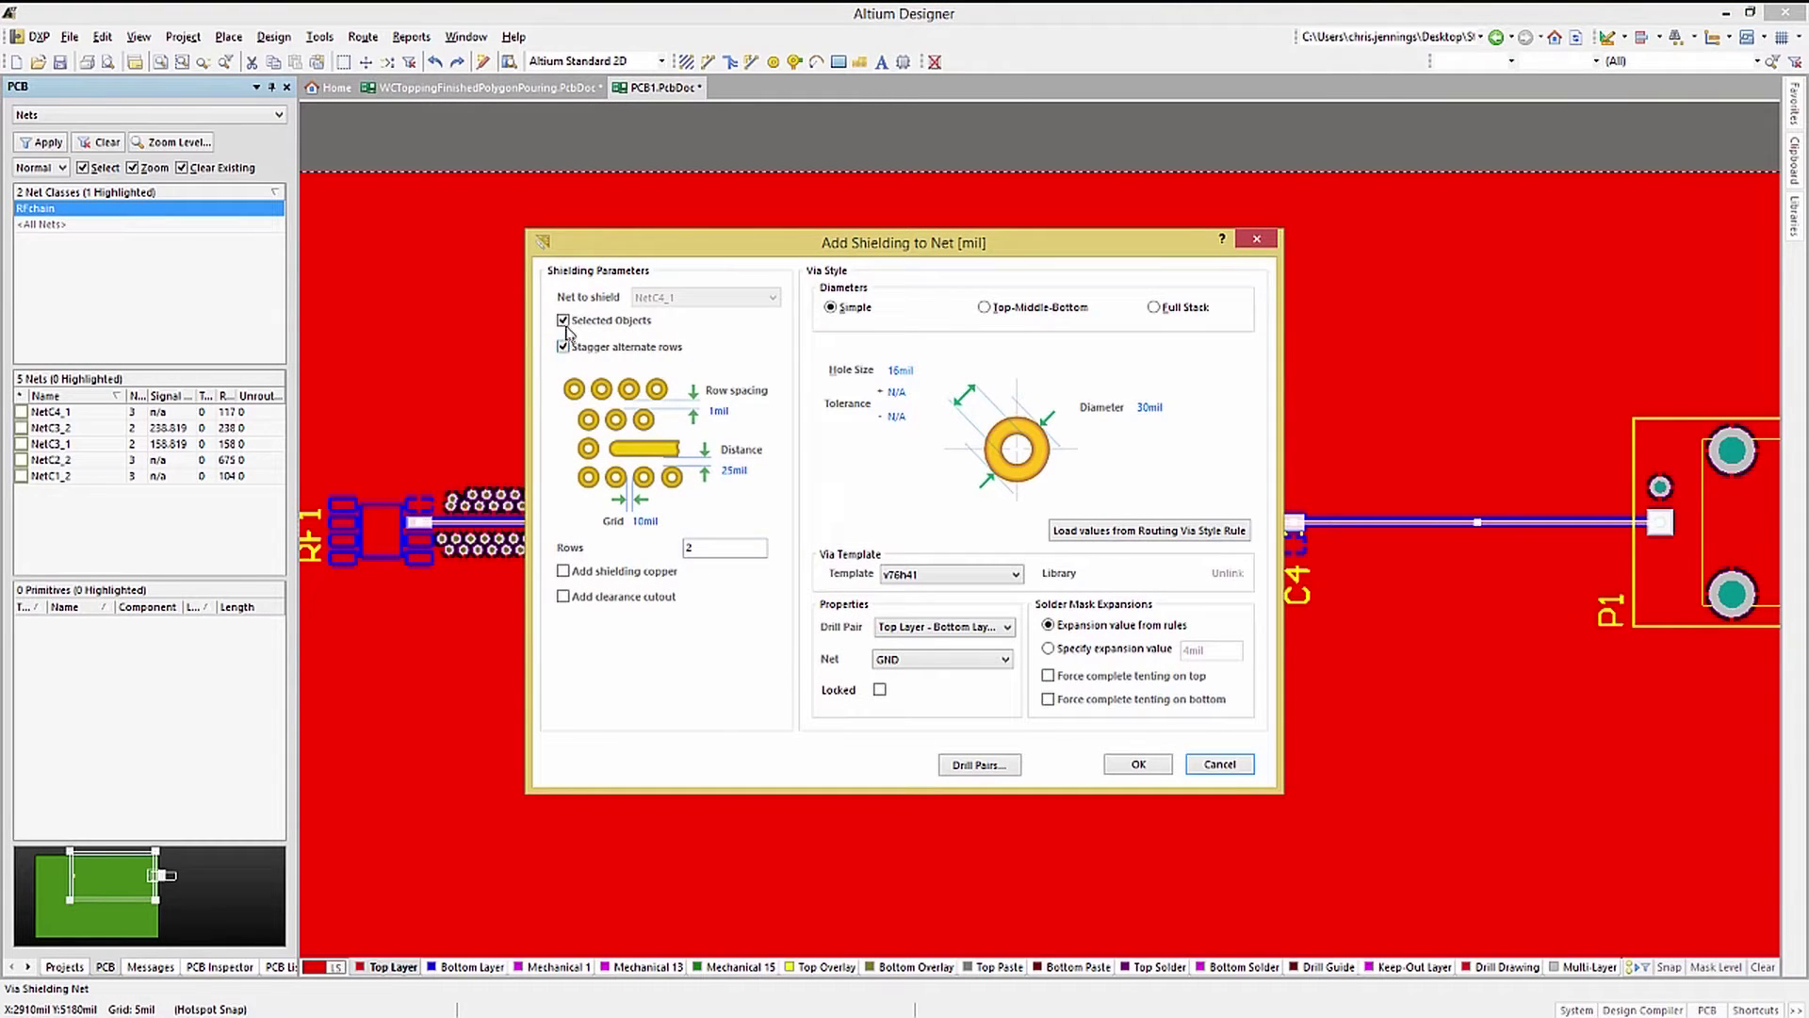
pyautogui.click(564, 321)
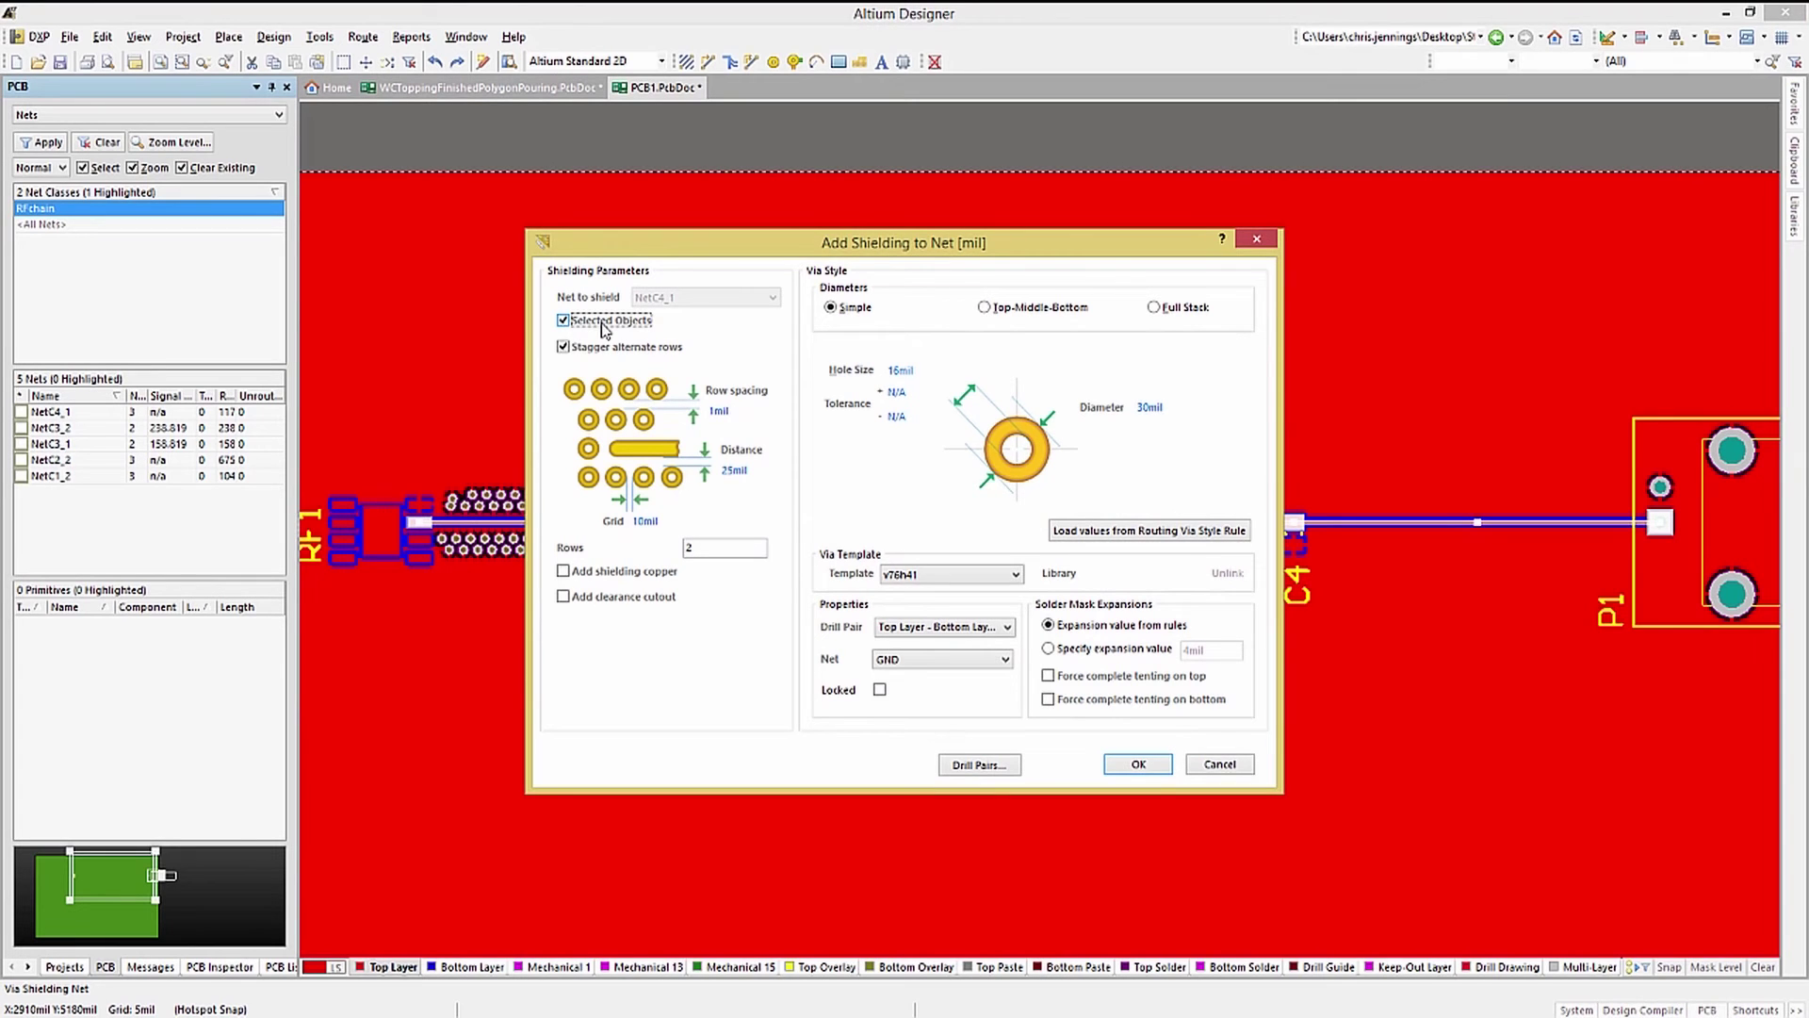
pyautogui.click(1140, 765)
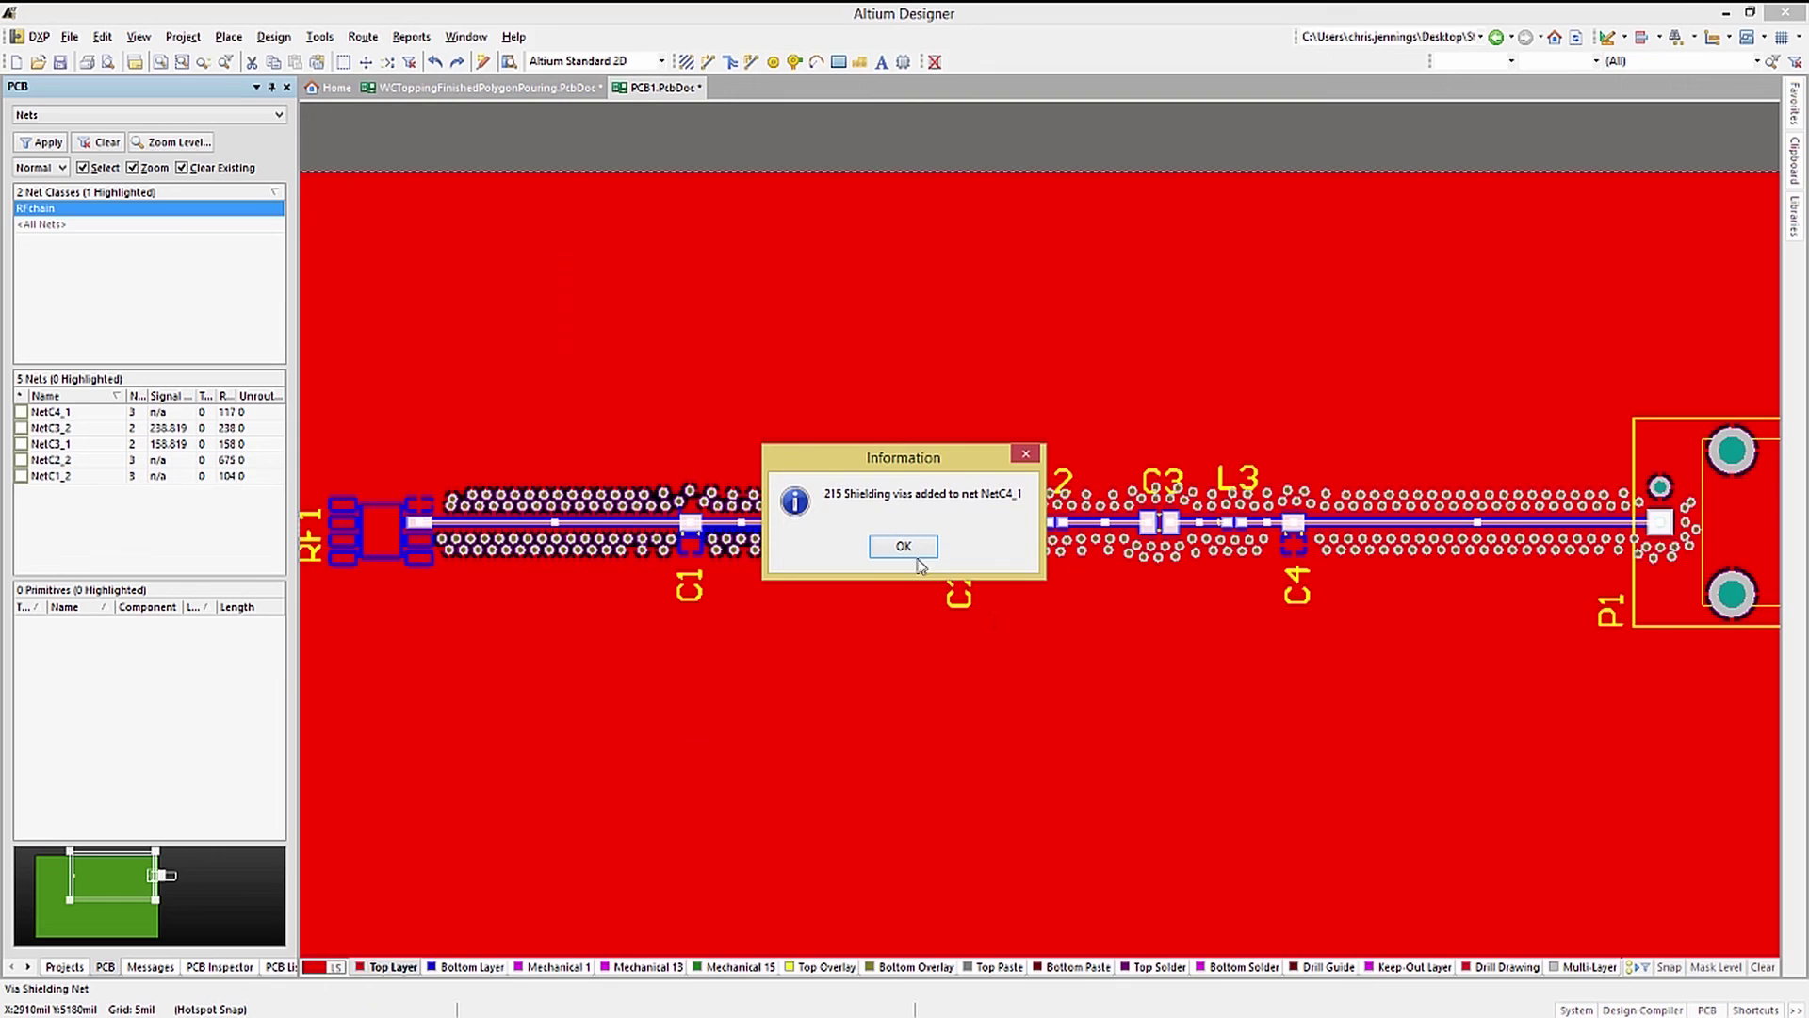